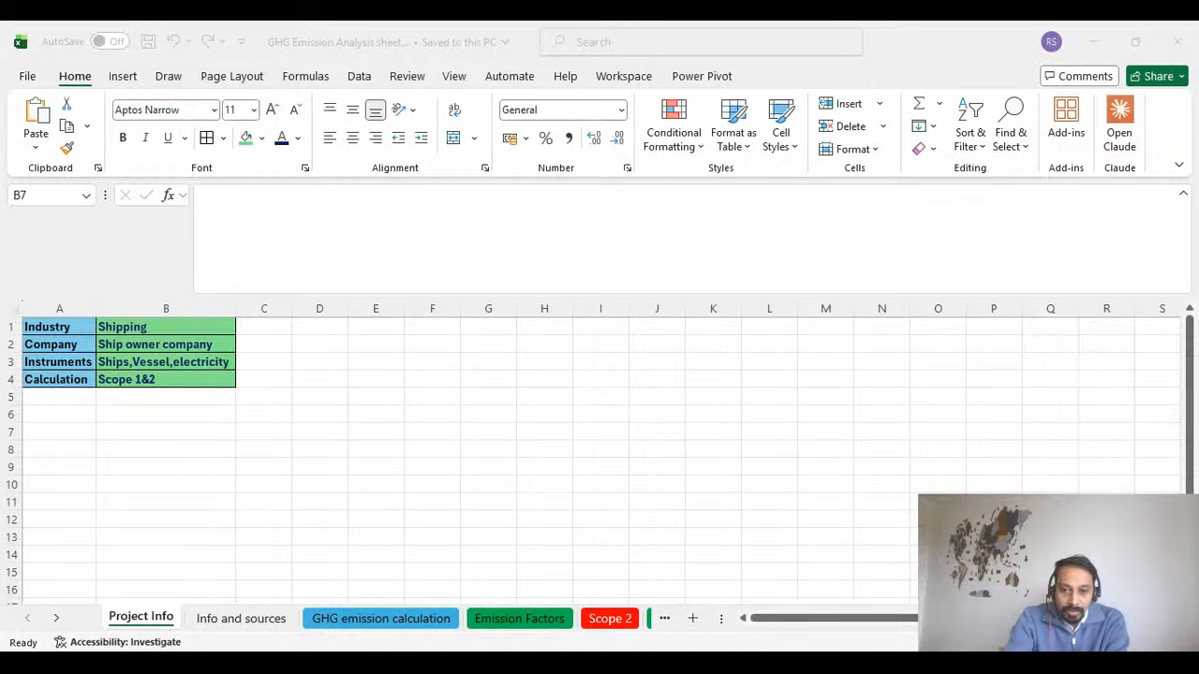
Collapse the formula bar and the ribbon, and enlarge the Project Info sheet for easier reading.
key(alt+Tab)
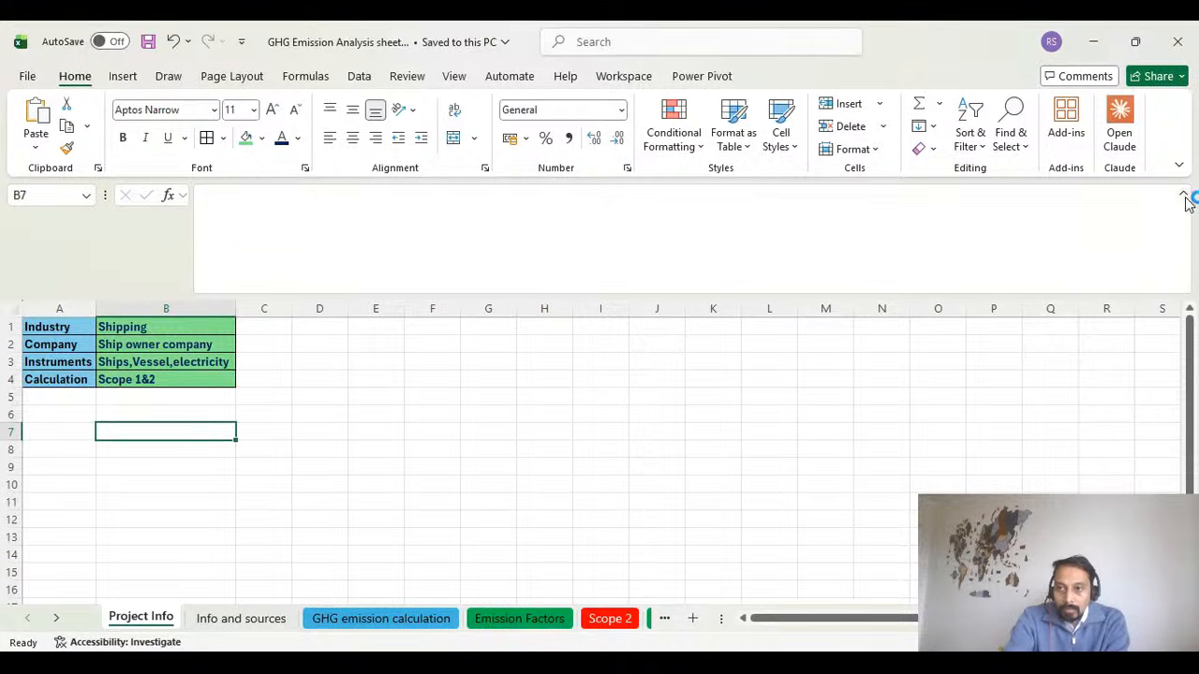
click(1184, 196)
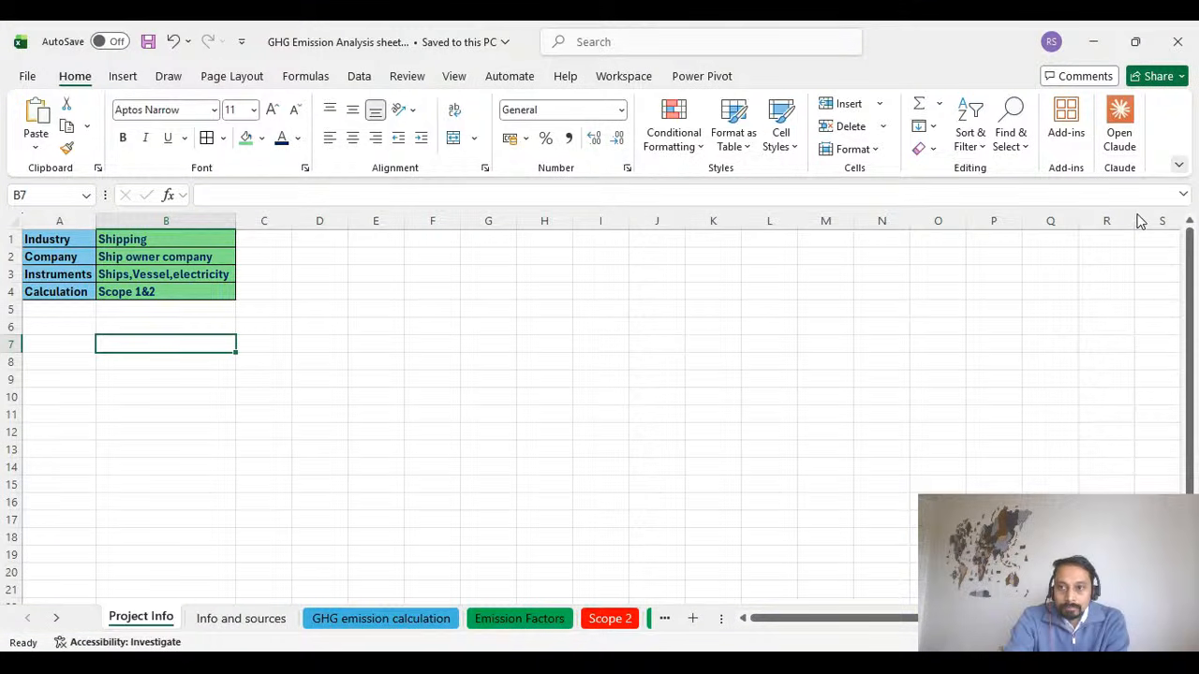
click(1175, 165)
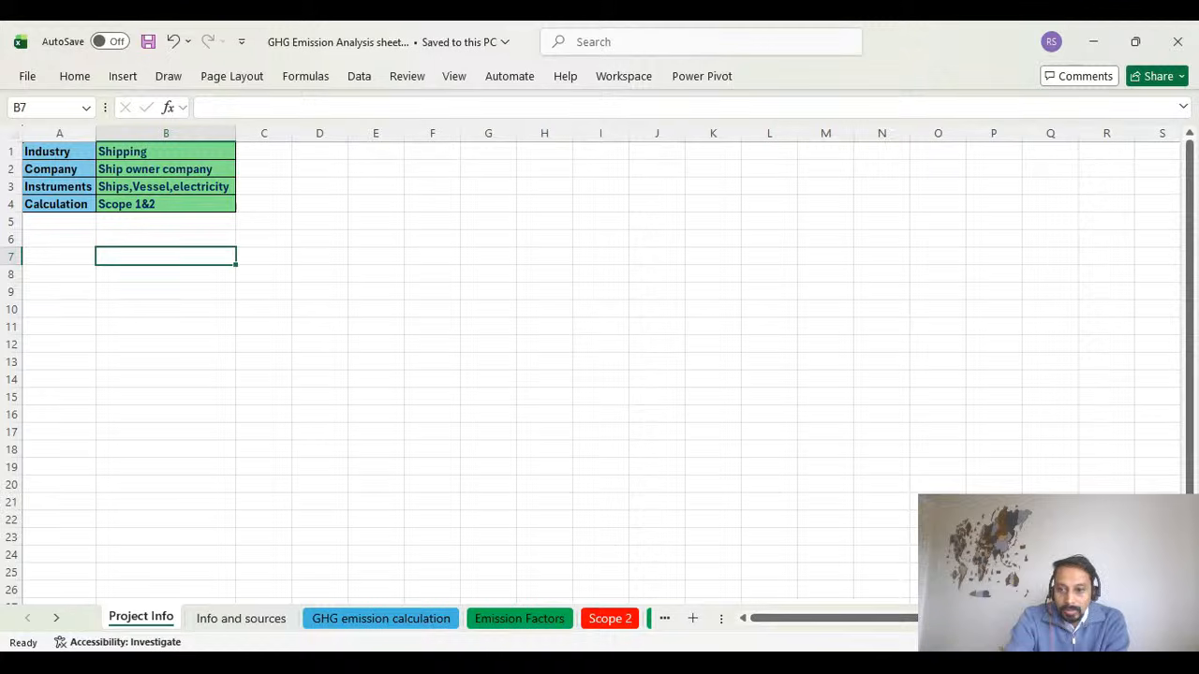
scroll(599, 366, up, 5)
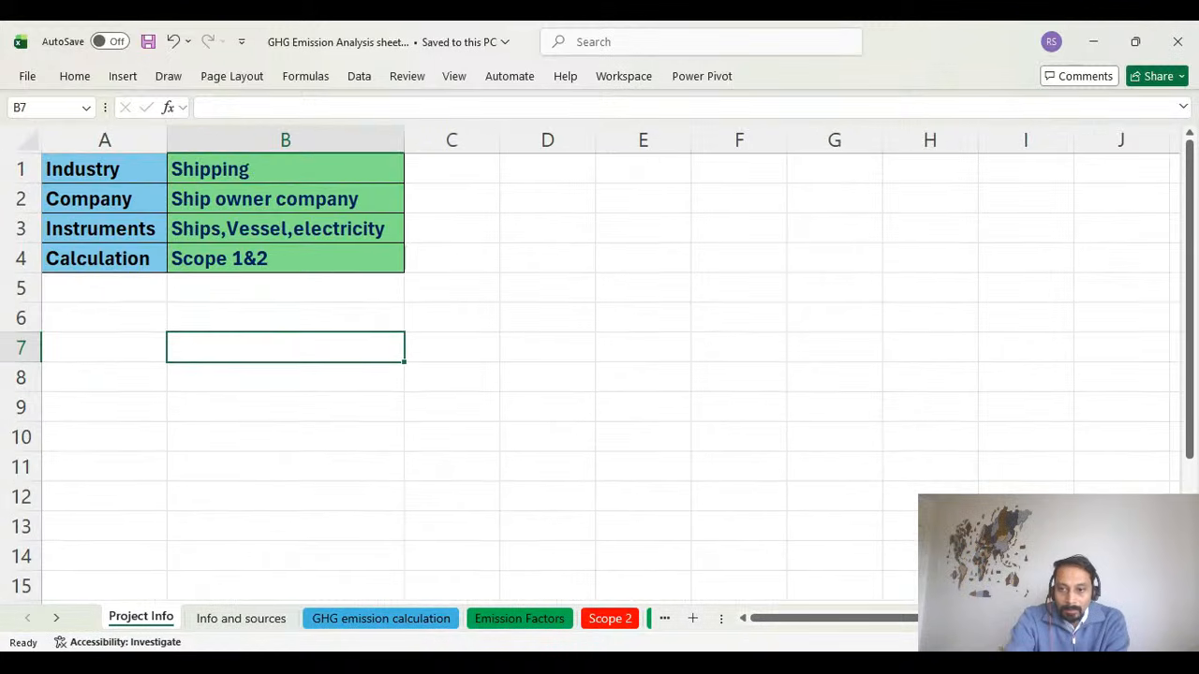
scroll(599, 365, up, 1)
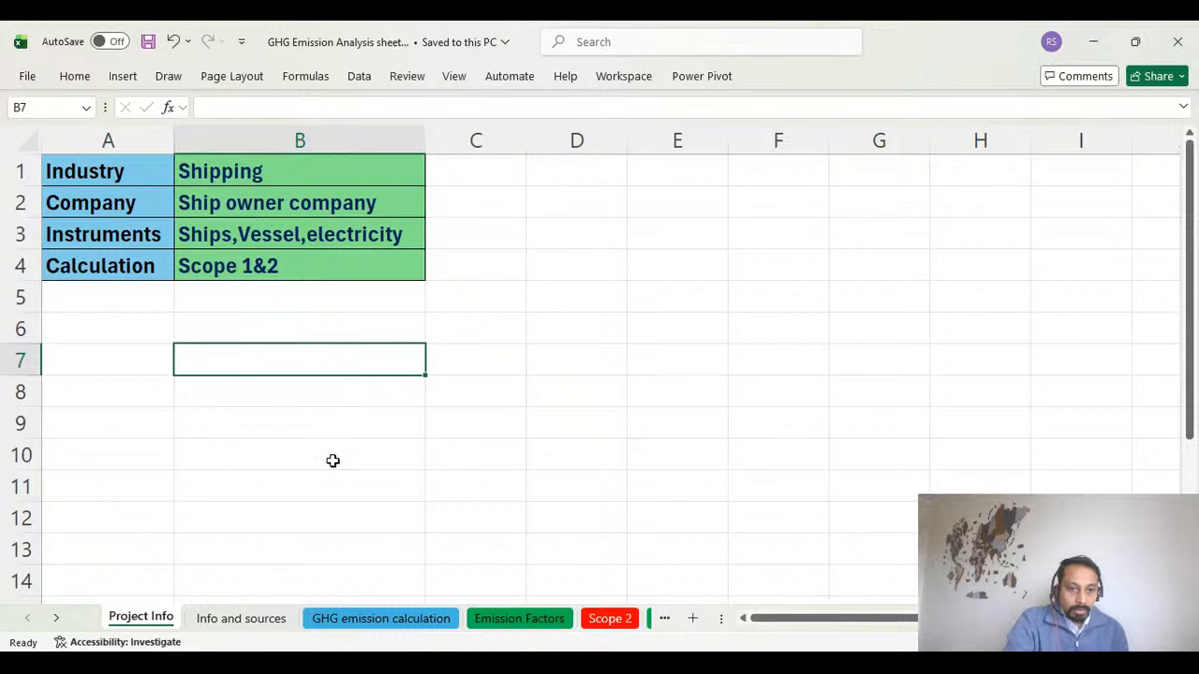
On the Info and sources sheet, examine the Scope 1 vessel categories MGC, CTV, CSOV and Ferries.
click(267, 613)
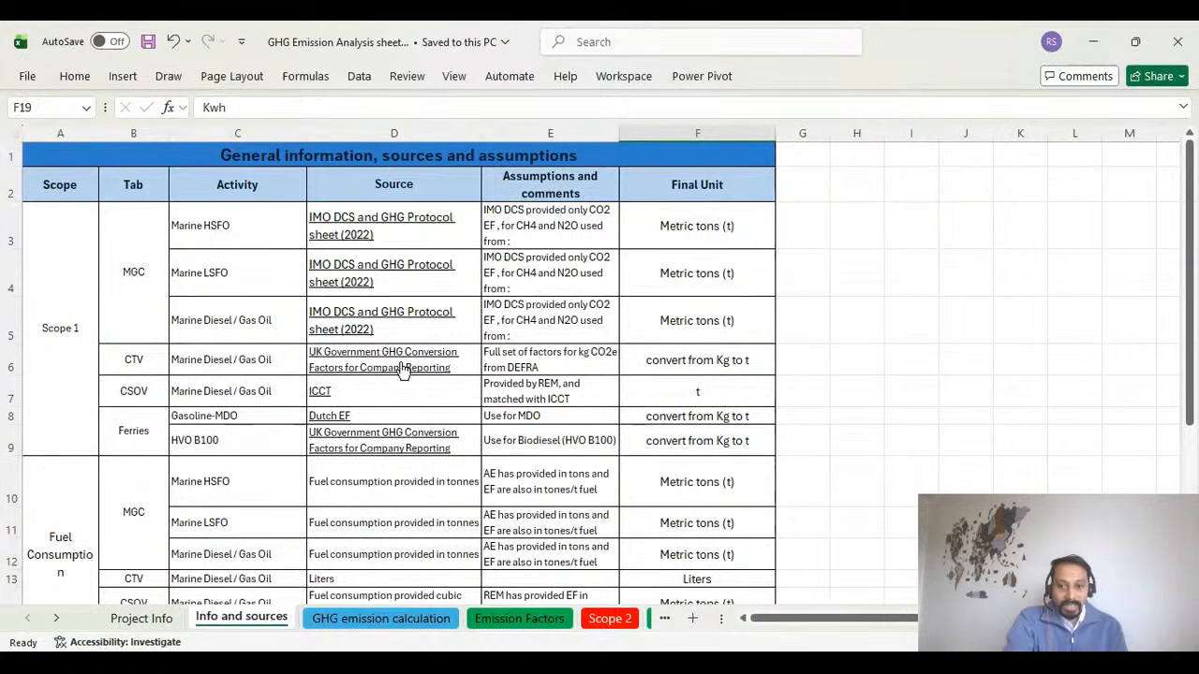
scroll(770, 445, up, 3)
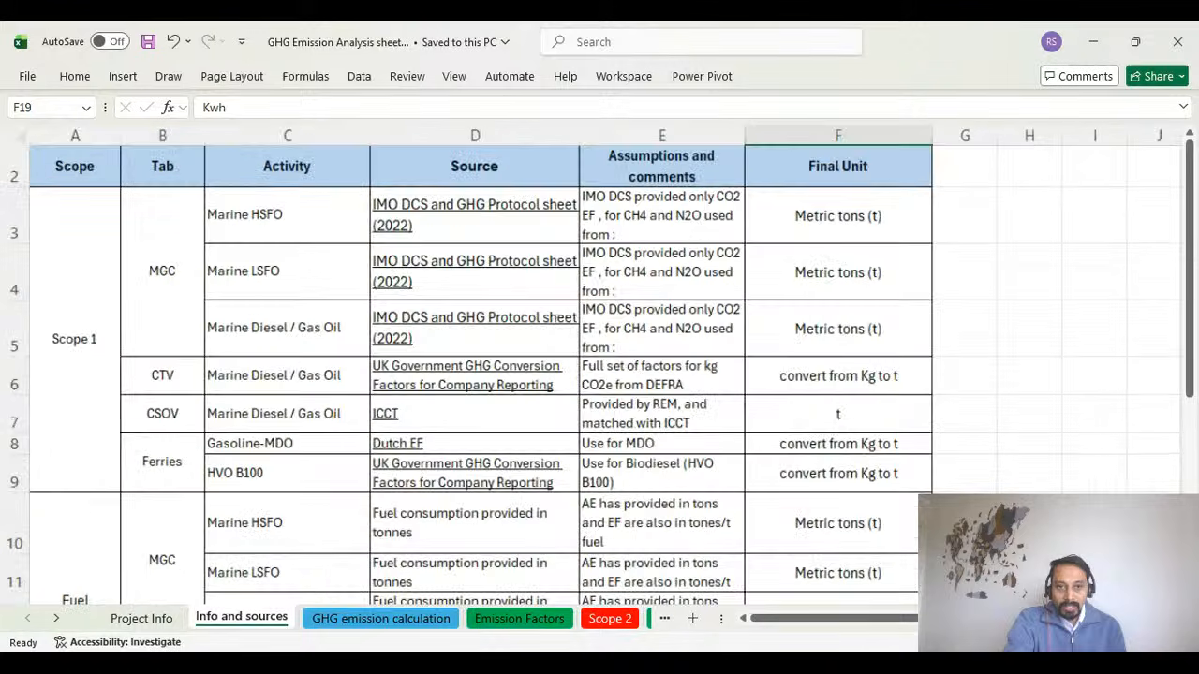
scroll(769, 445, up, 1)
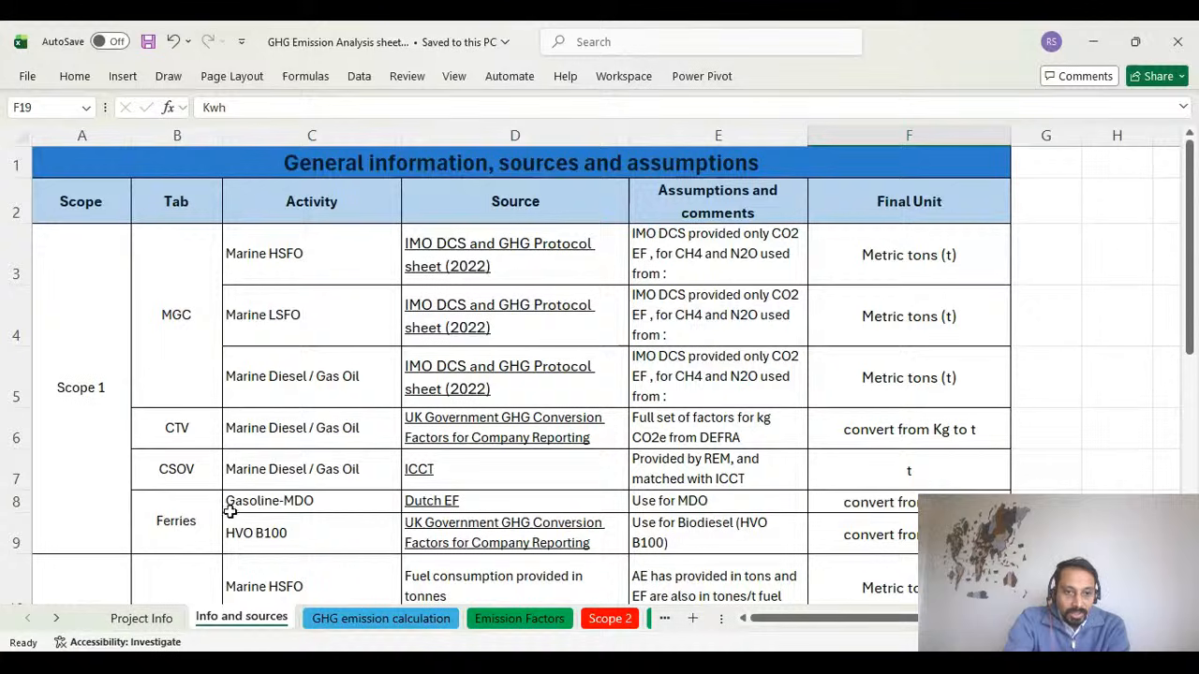
click(180, 318)
click(185, 429)
click(193, 480)
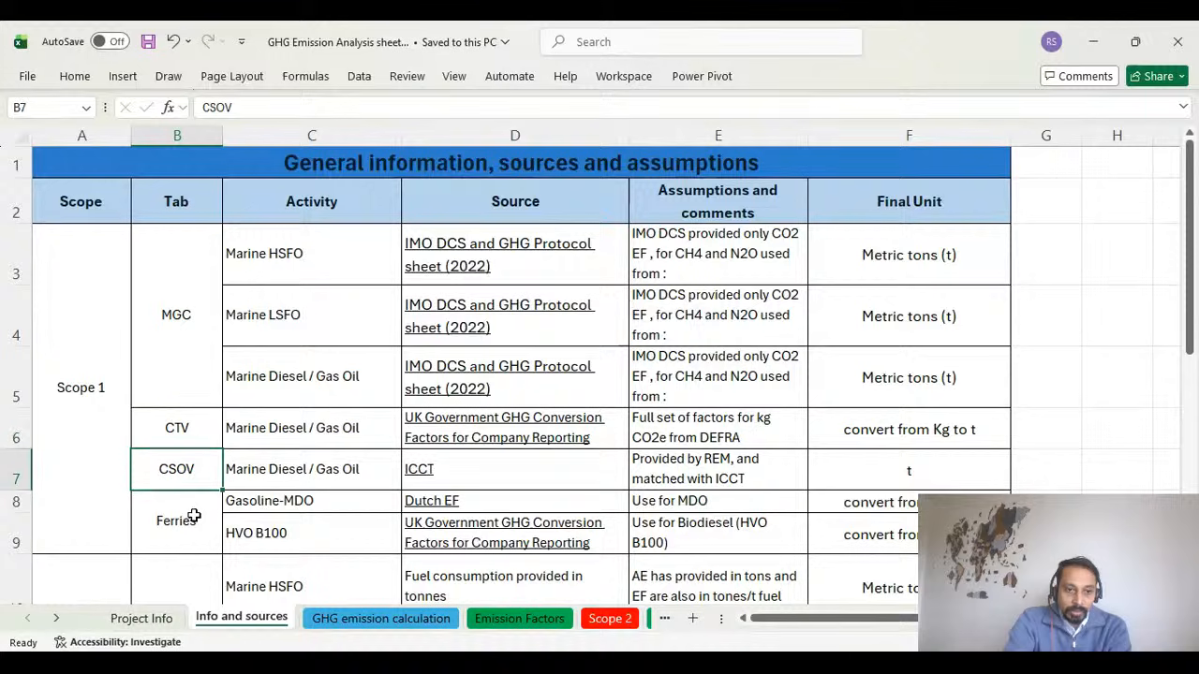
click(193, 515)
drag(177, 316, 170, 526)
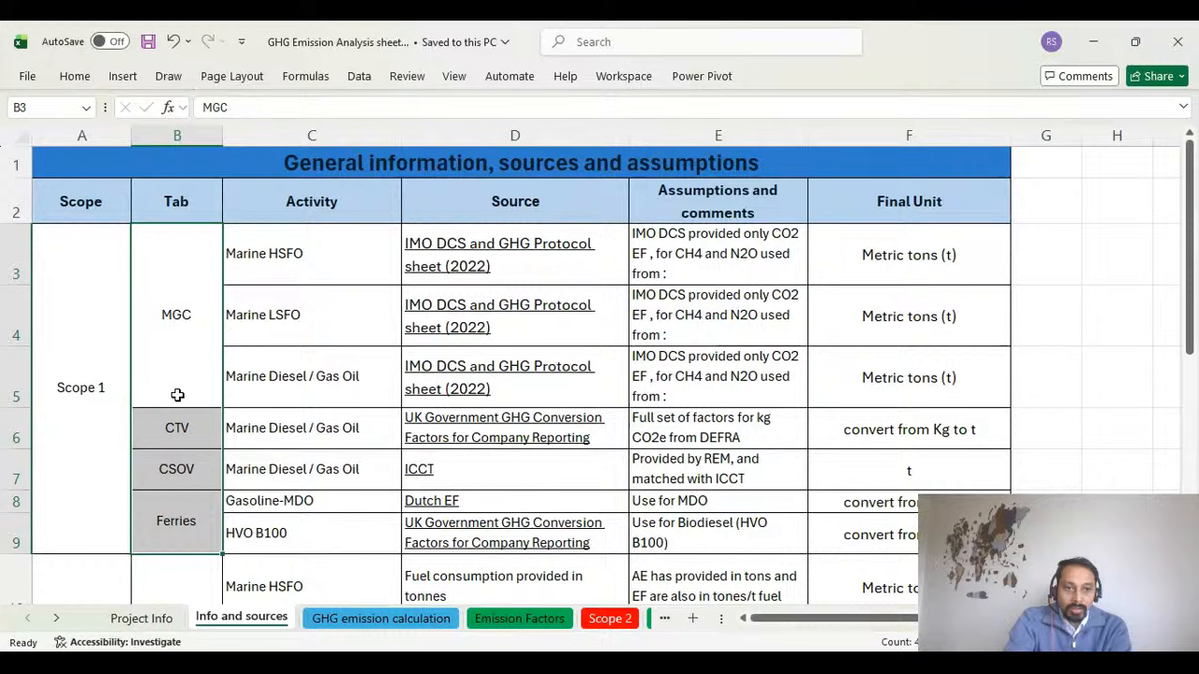
click(183, 429)
click(187, 506)
click(193, 475)
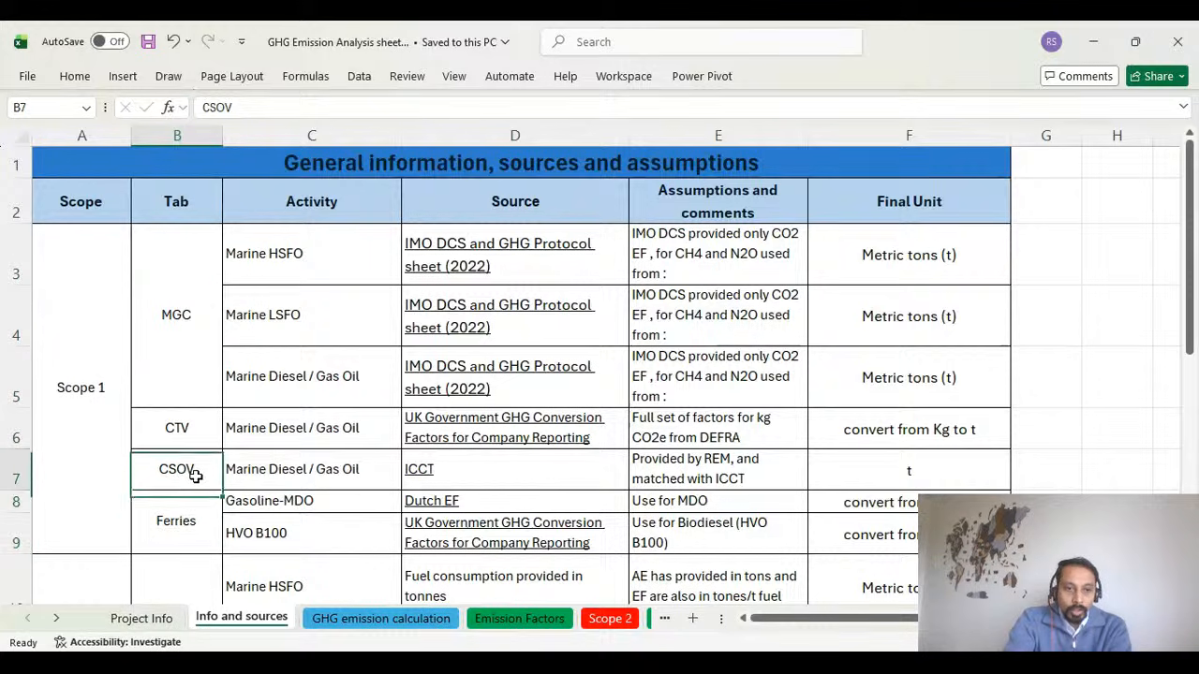
click(184, 530)
drag(178, 315, 186, 507)
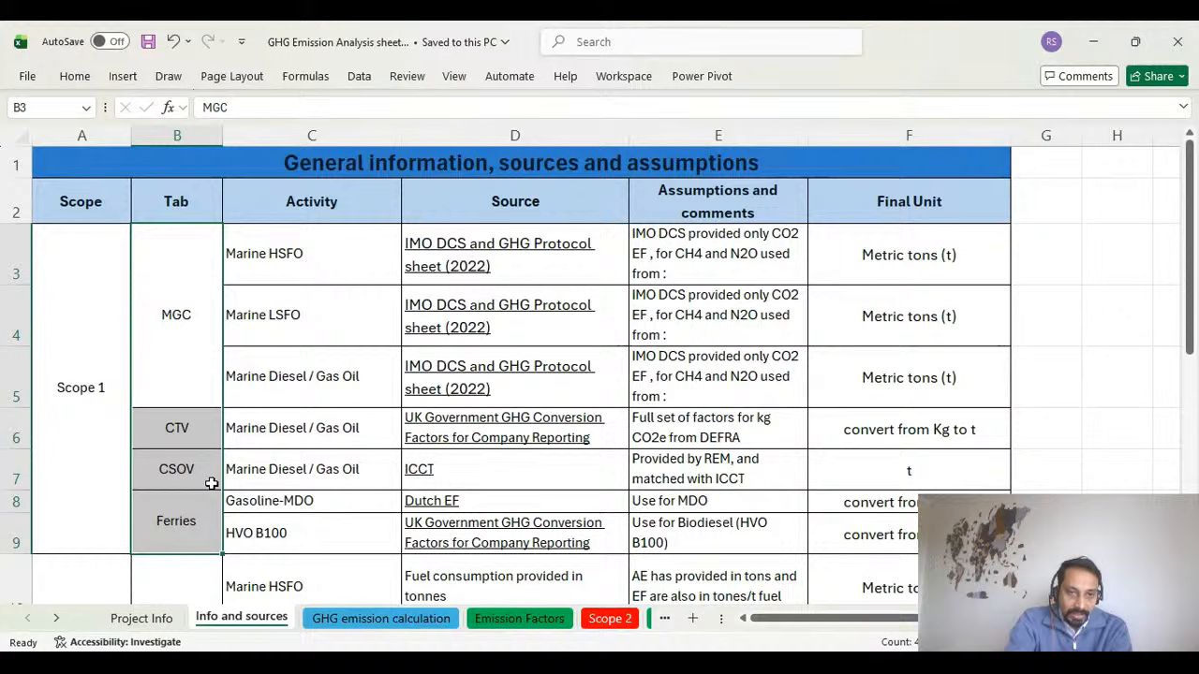
Examine the Scope 1 fuel activities listed for each vessel category, including those for MGC and Ferries.
drag(308, 247, 278, 532)
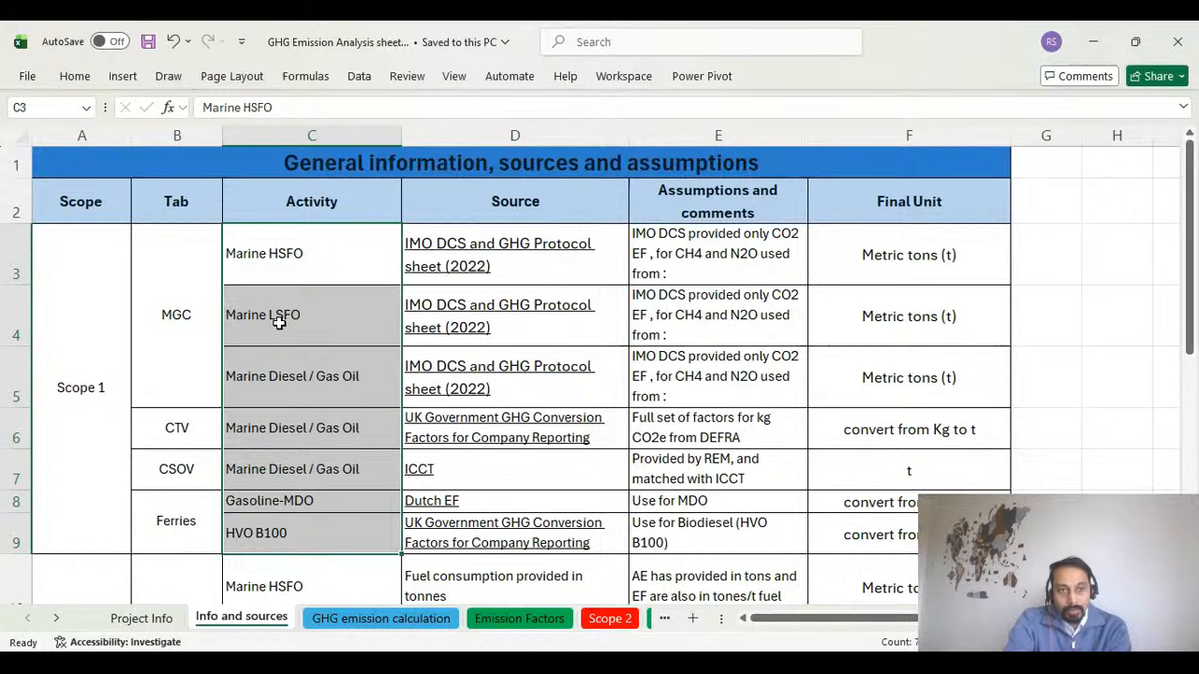
click(176, 333)
click(286, 267)
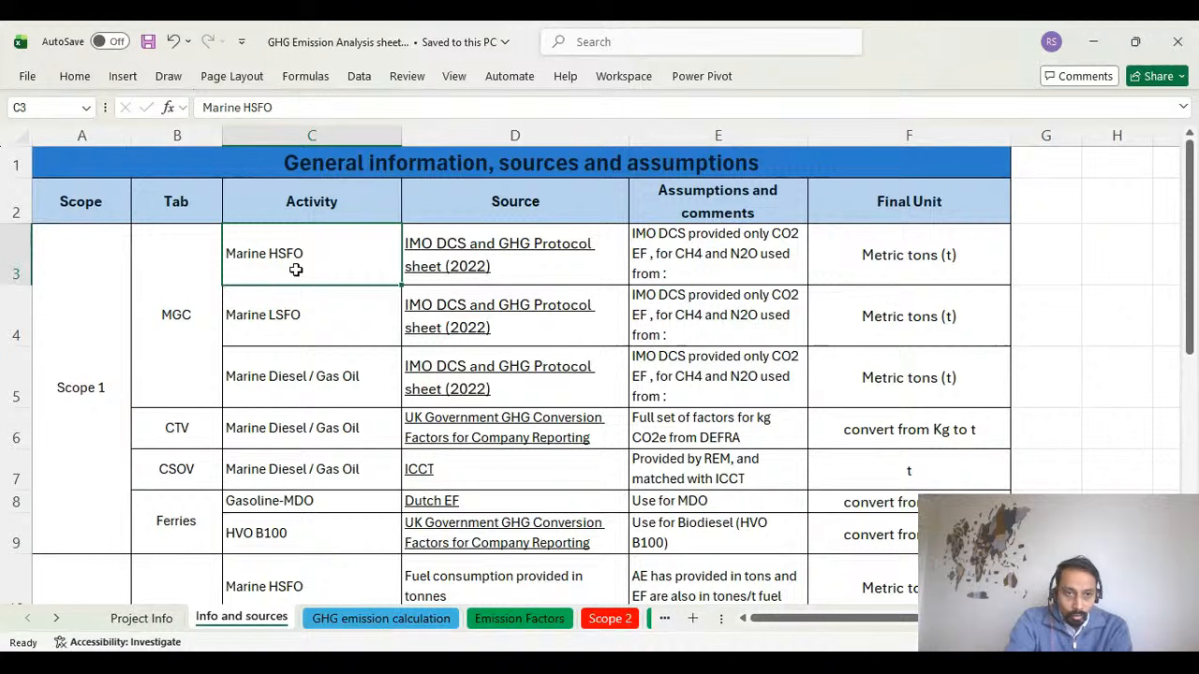
click(285, 340)
click(297, 387)
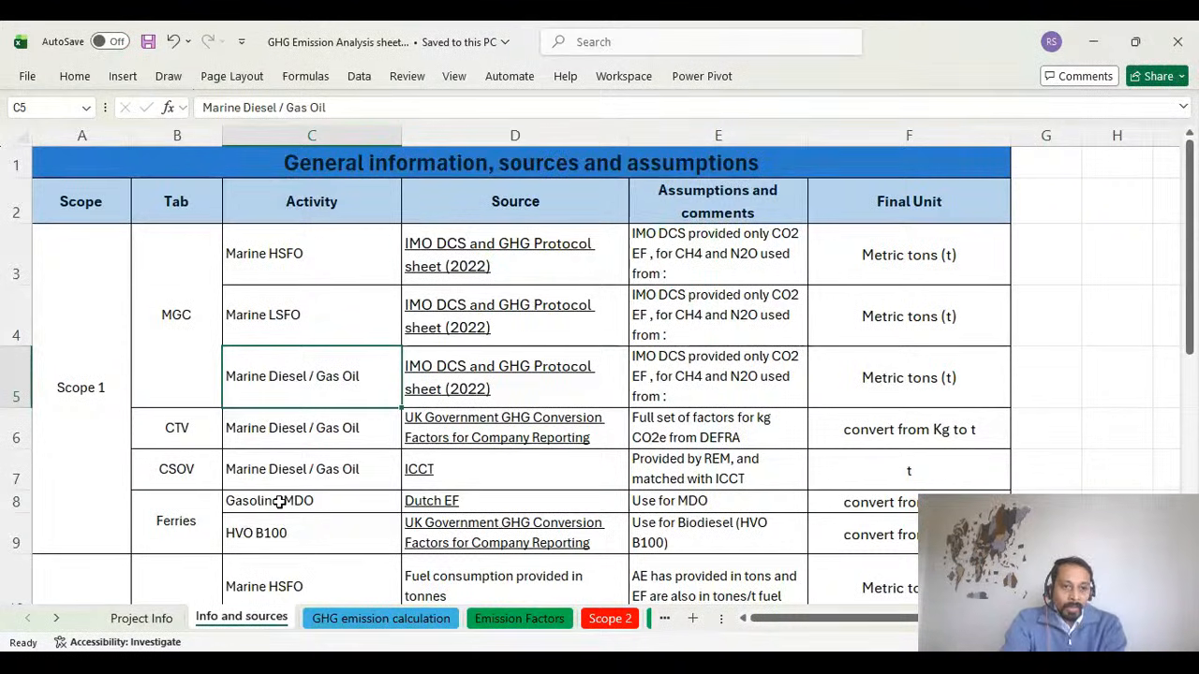
click(201, 515)
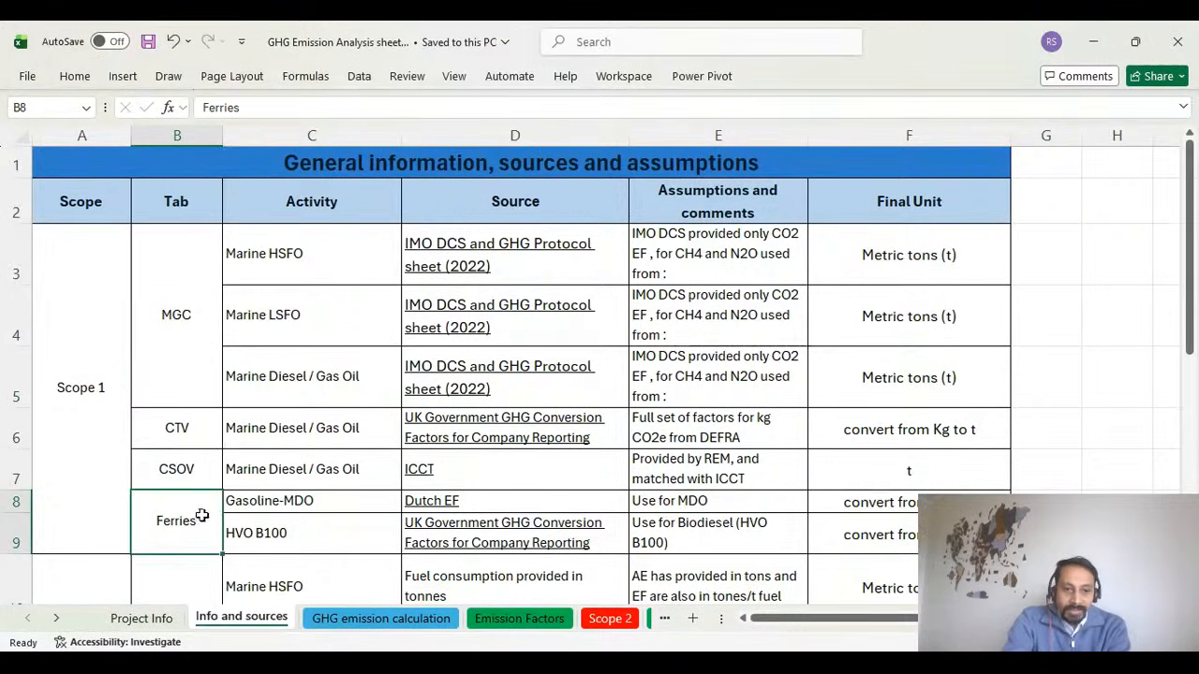
click(321, 502)
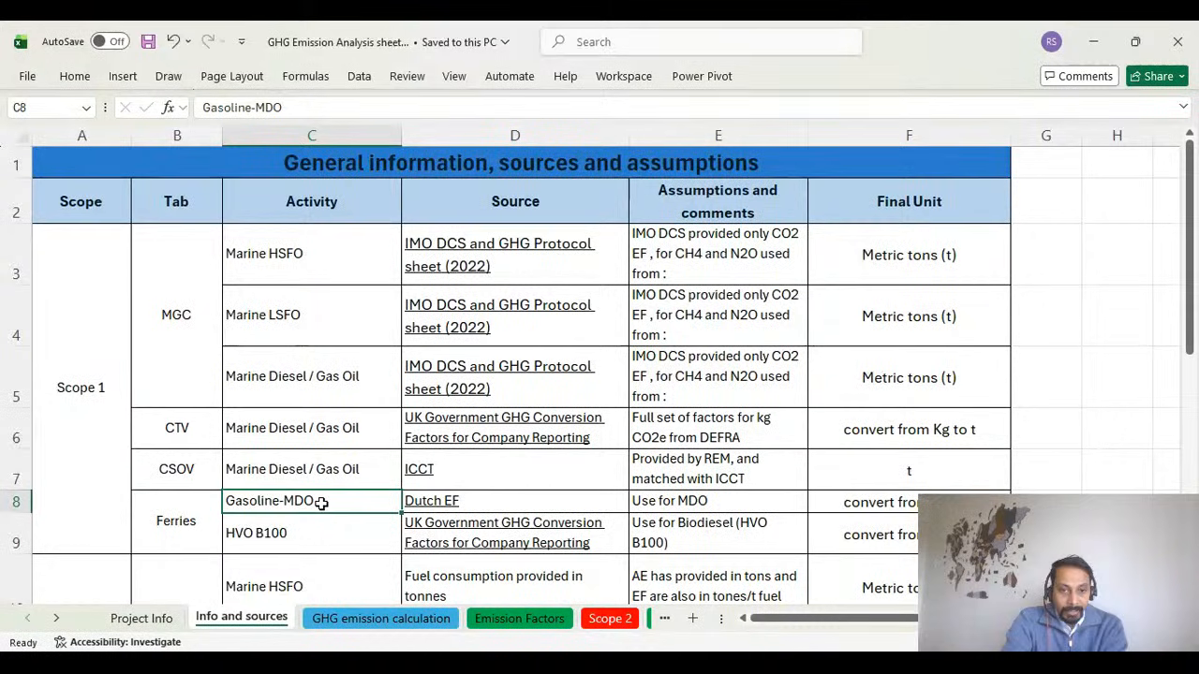
drag(327, 241, 324, 540)
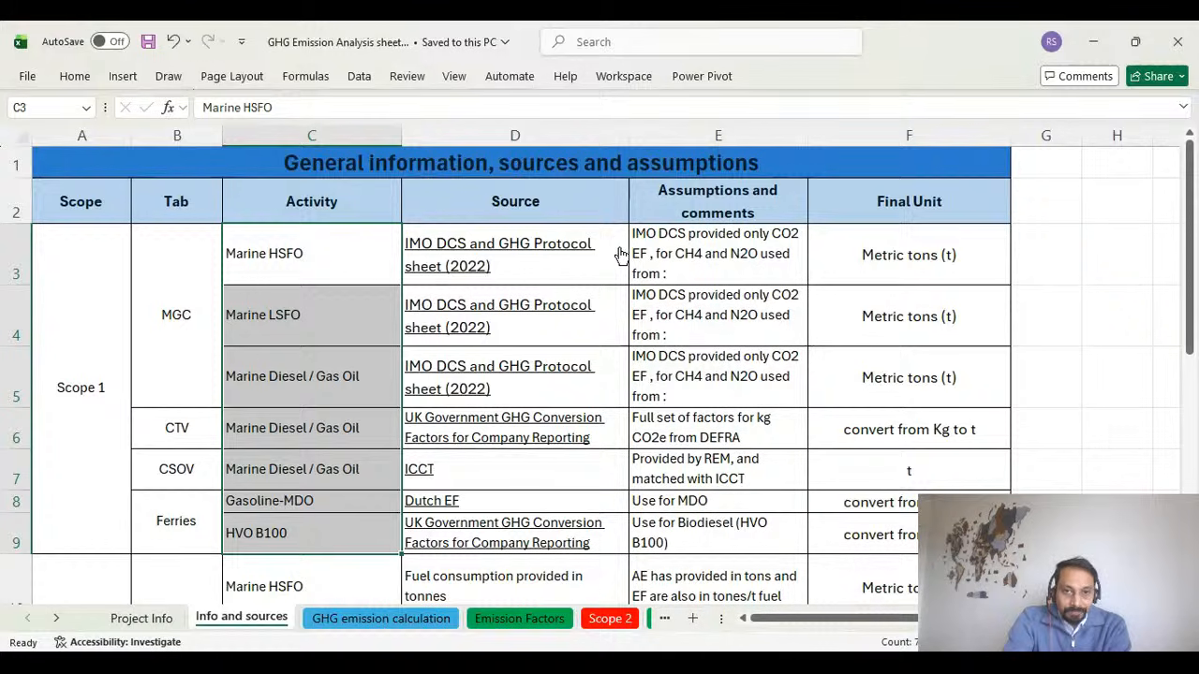
Review the assumptions and final unit for Marine HSFO, and the Scope 2 office electricity entries.
click(744, 257)
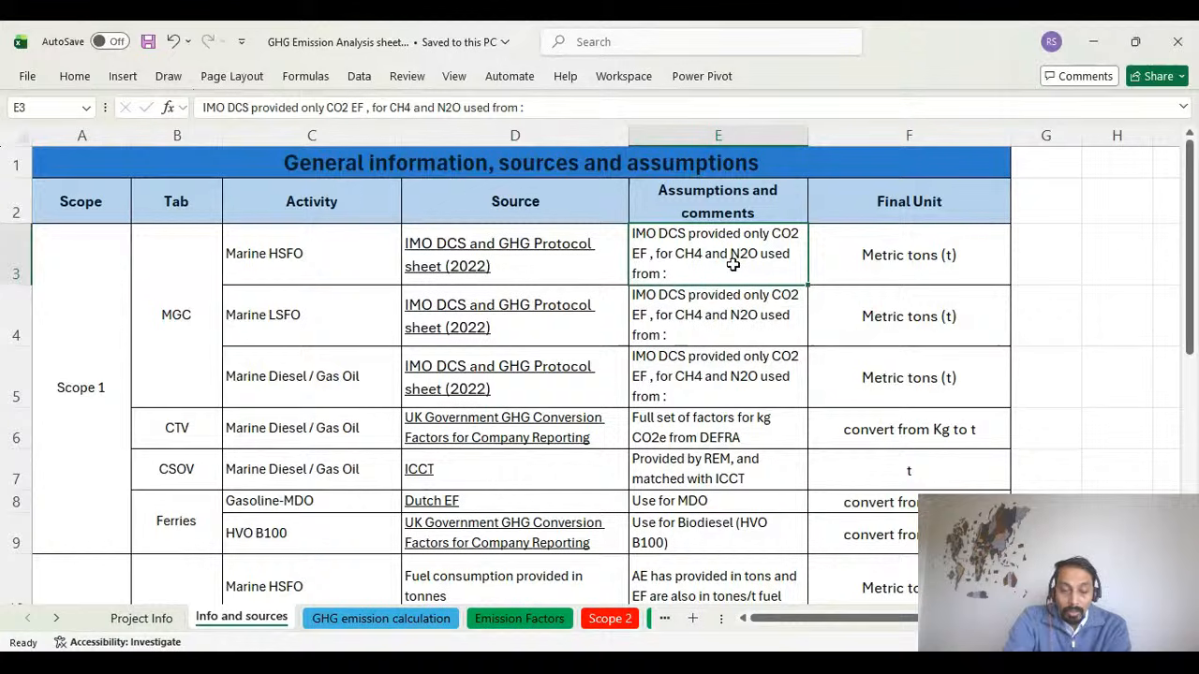
click(948, 255)
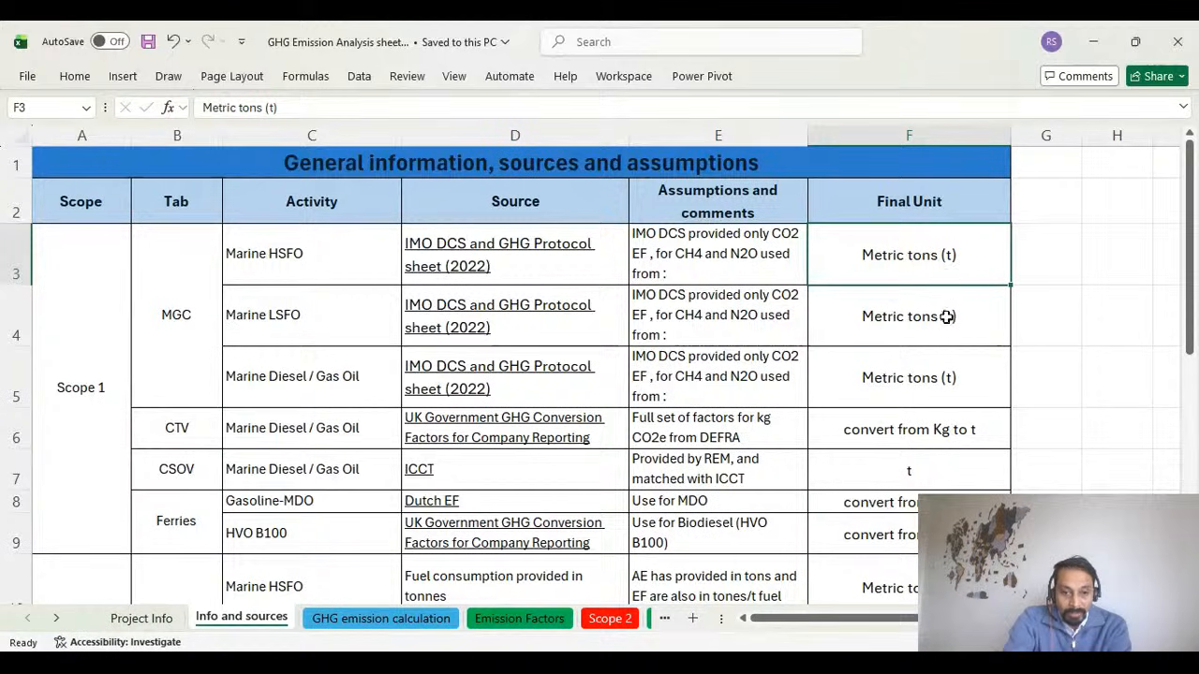
scroll(947, 317, down, 2)
scroll(943, 345, down, 2)
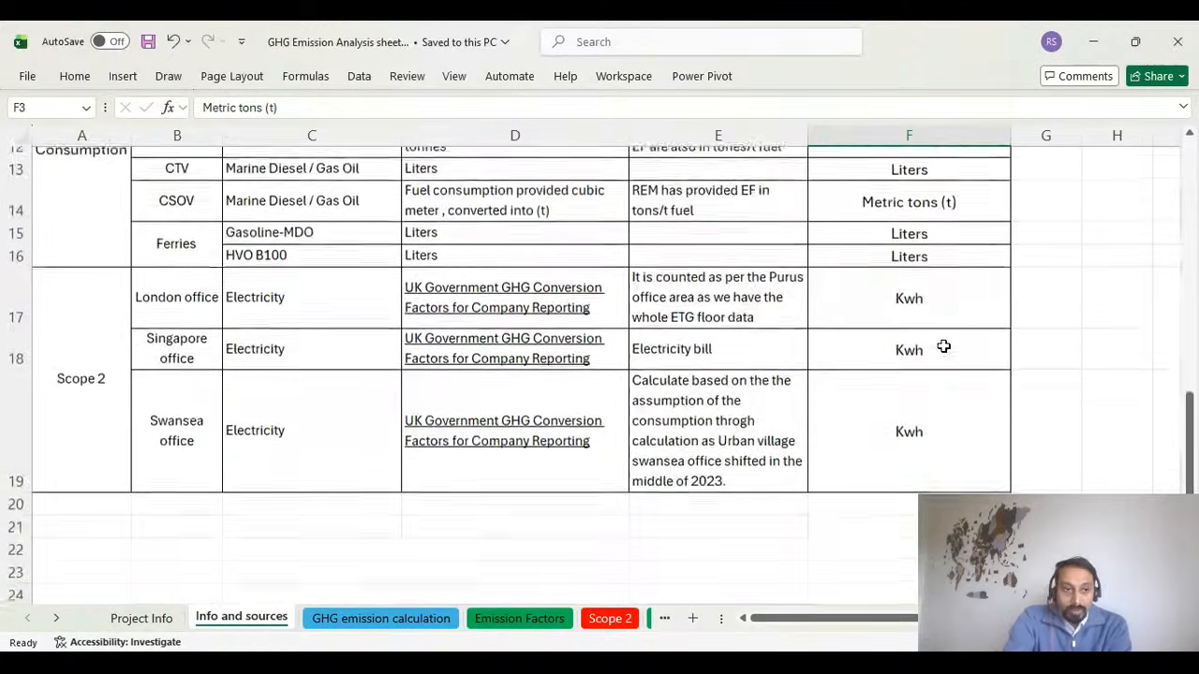
click(77, 408)
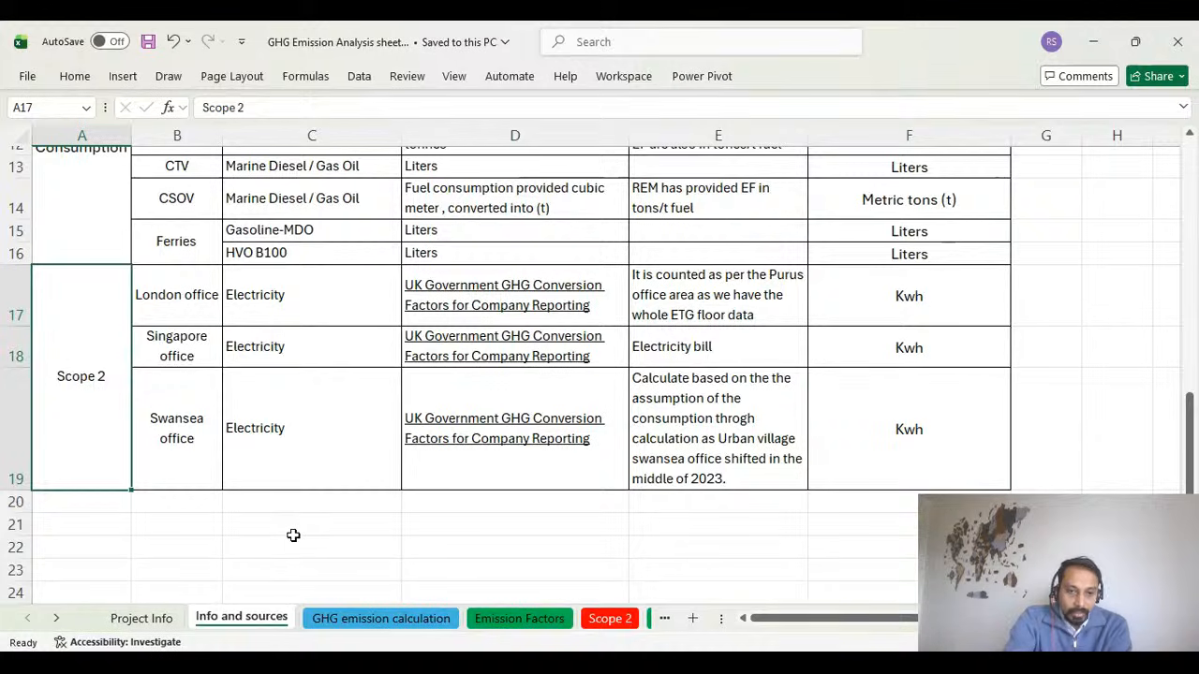
Recheck the Project Info and Info and sources sheets, and look across the columns of the GHG emission calculation sheet.
click(150, 625)
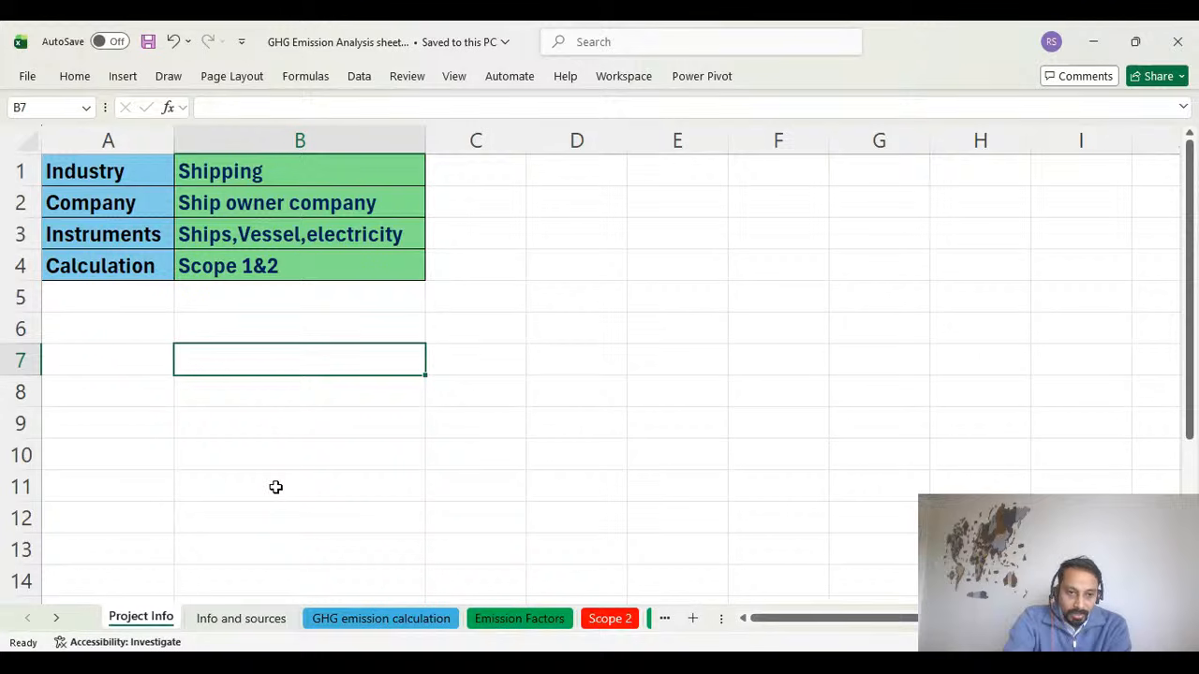
click(254, 618)
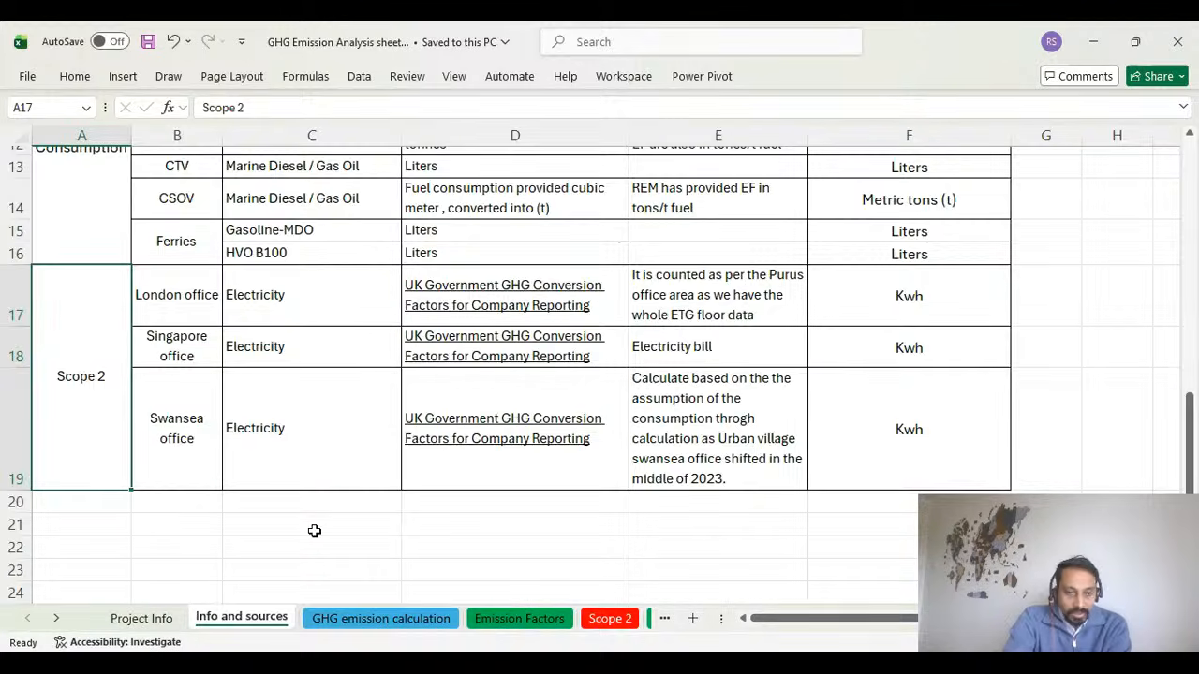
click(347, 620)
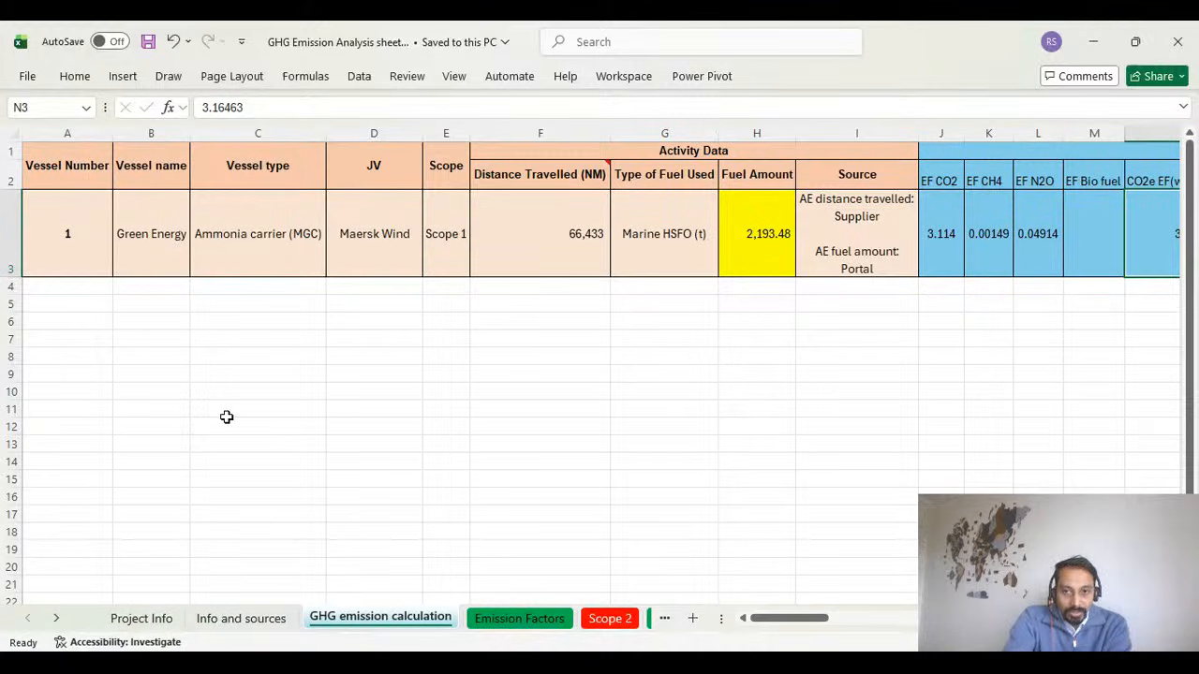
click(1140, 642)
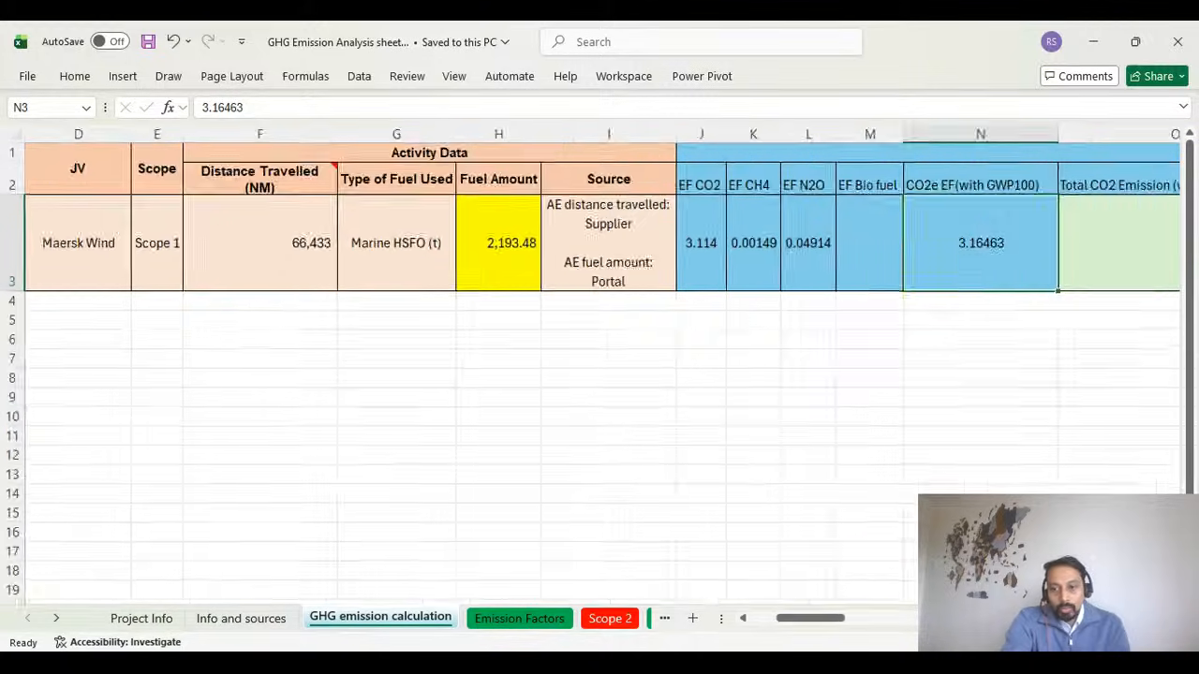
click(1140, 643)
click(1140, 642)
drag(822, 620, 707, 633)
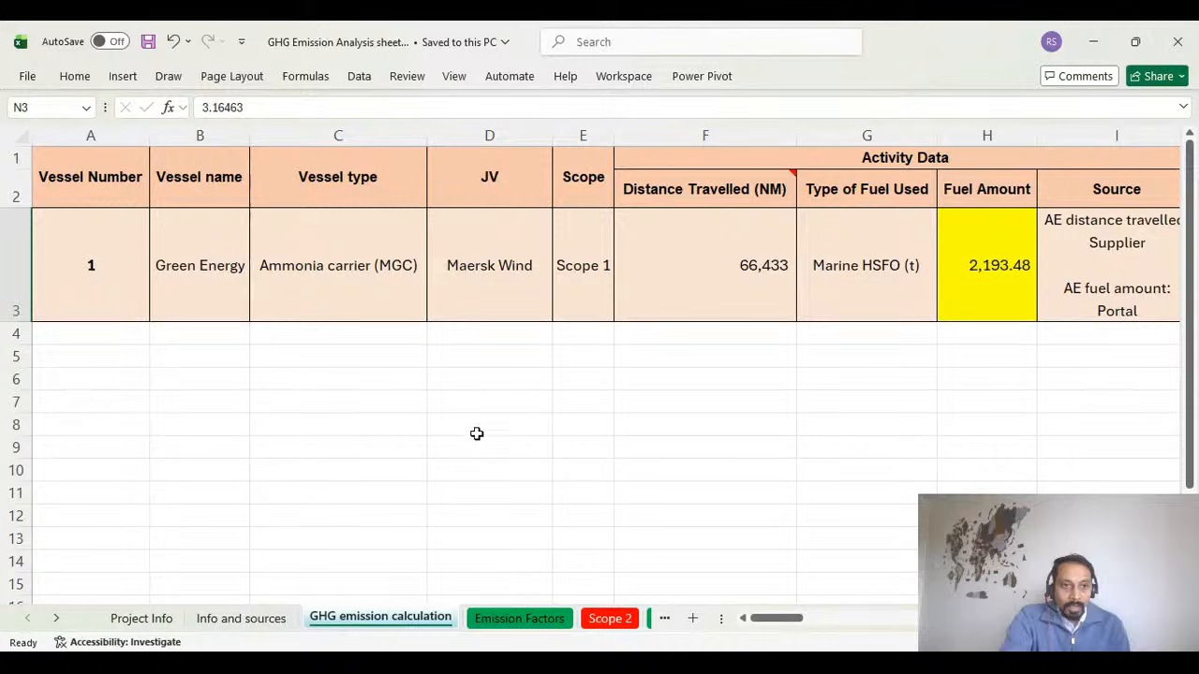
Examine the first vessel's number, name, type, JV and scope in the GHG emission calculation table.
click(243, 271)
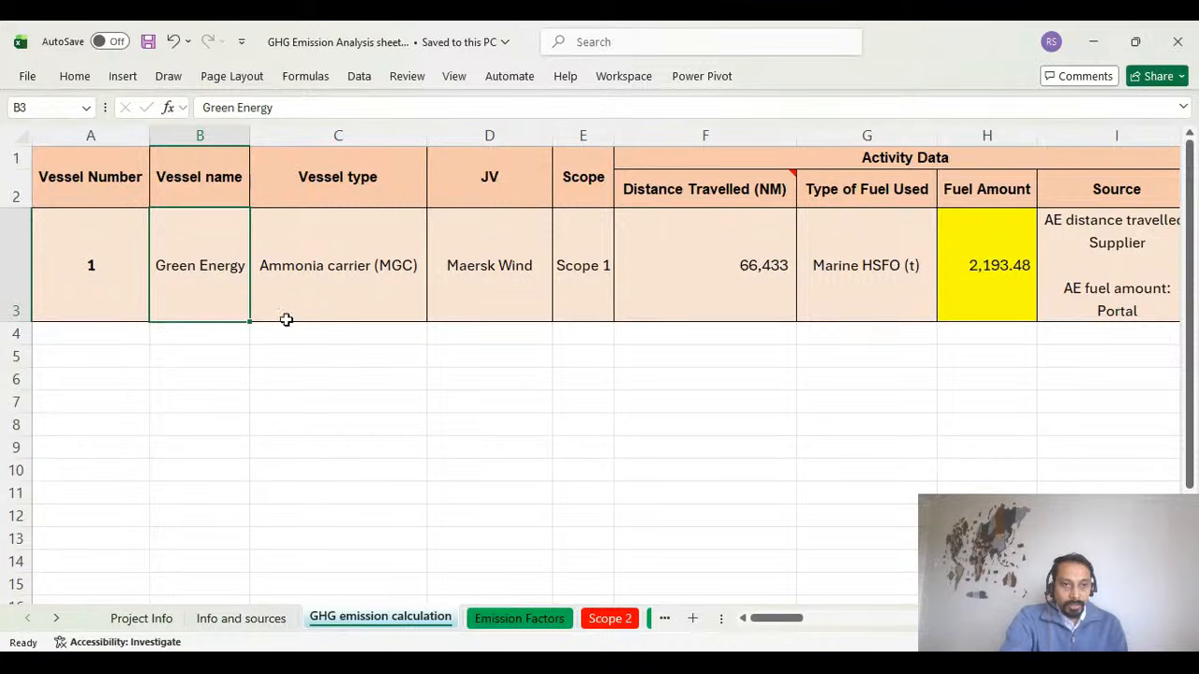
click(91, 185)
click(94, 257)
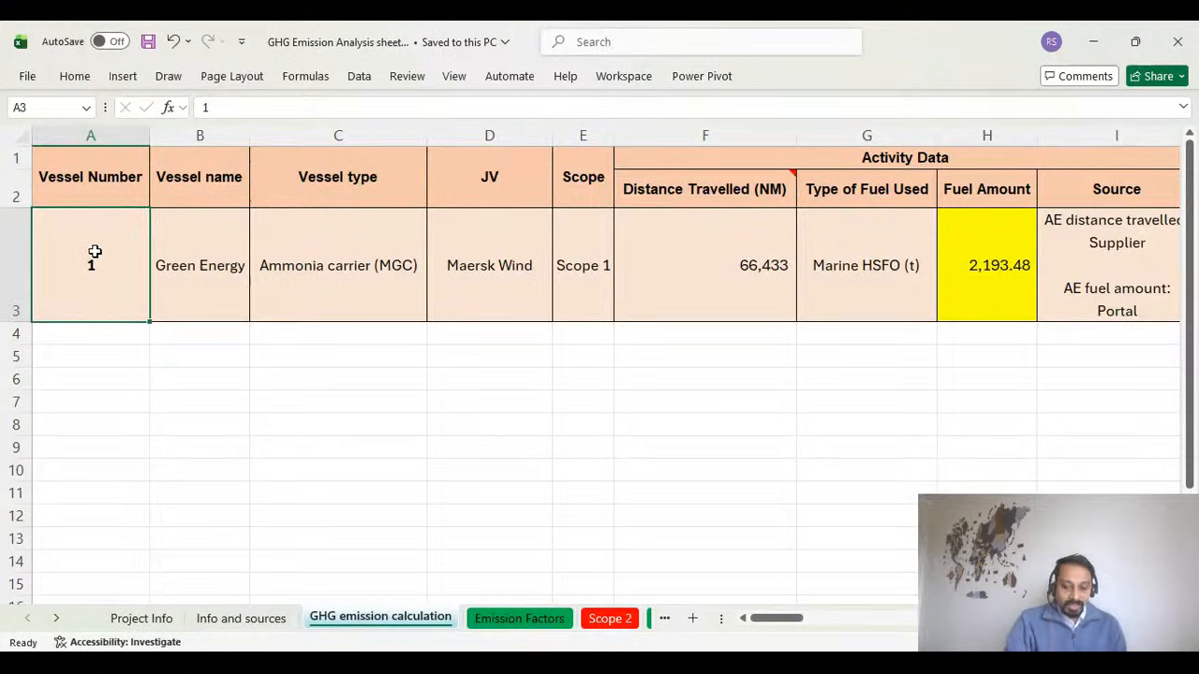
click(213, 284)
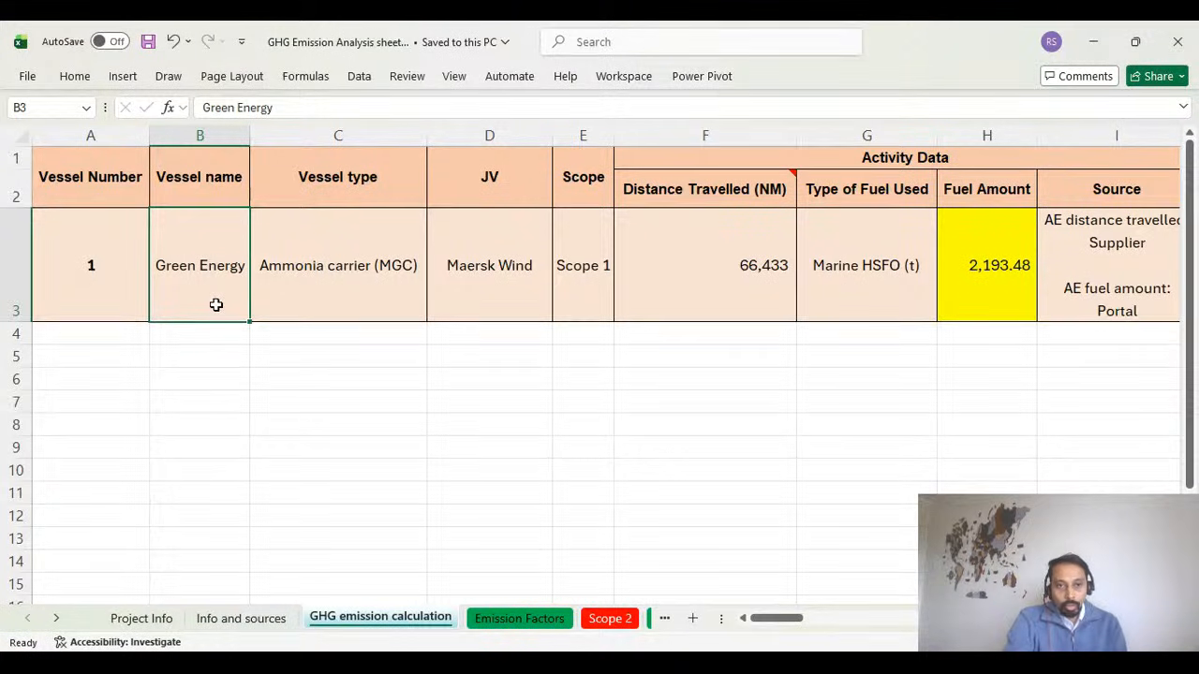
click(380, 265)
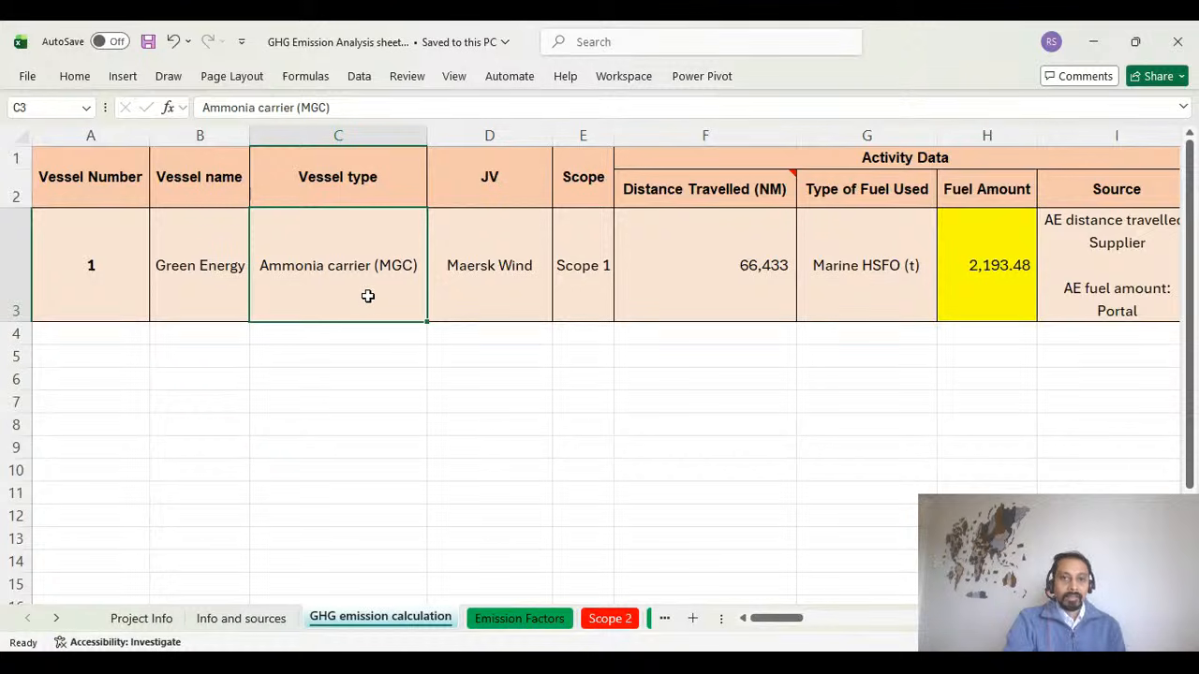
click(483, 290)
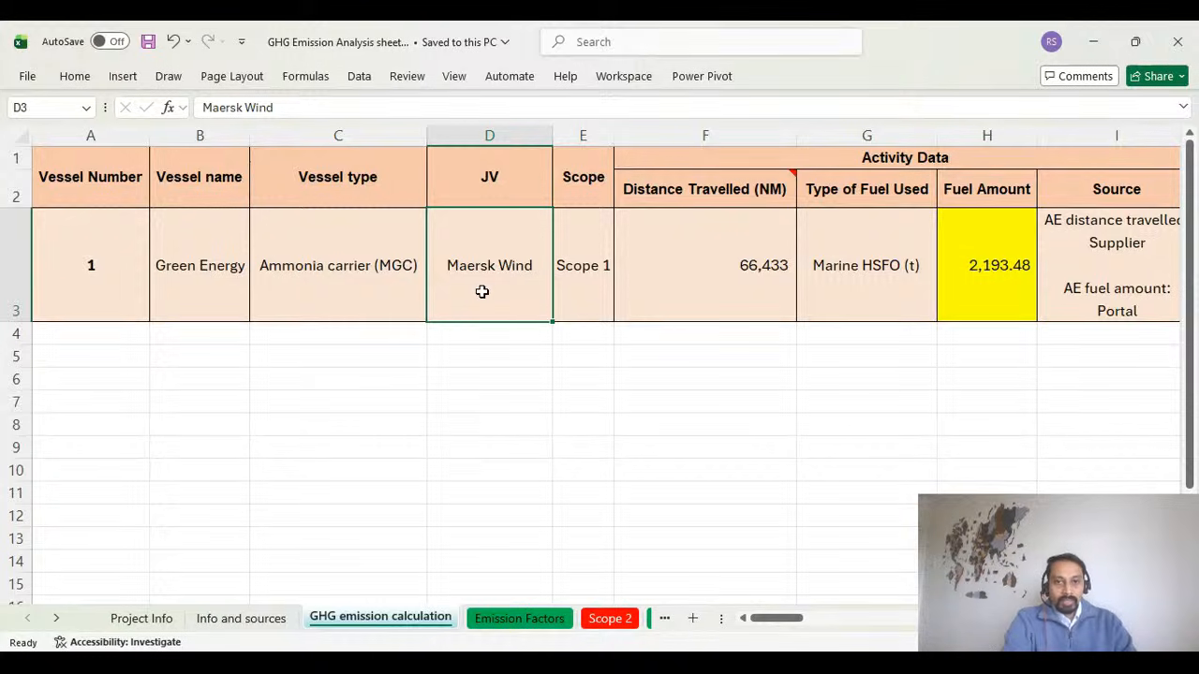
click(597, 292)
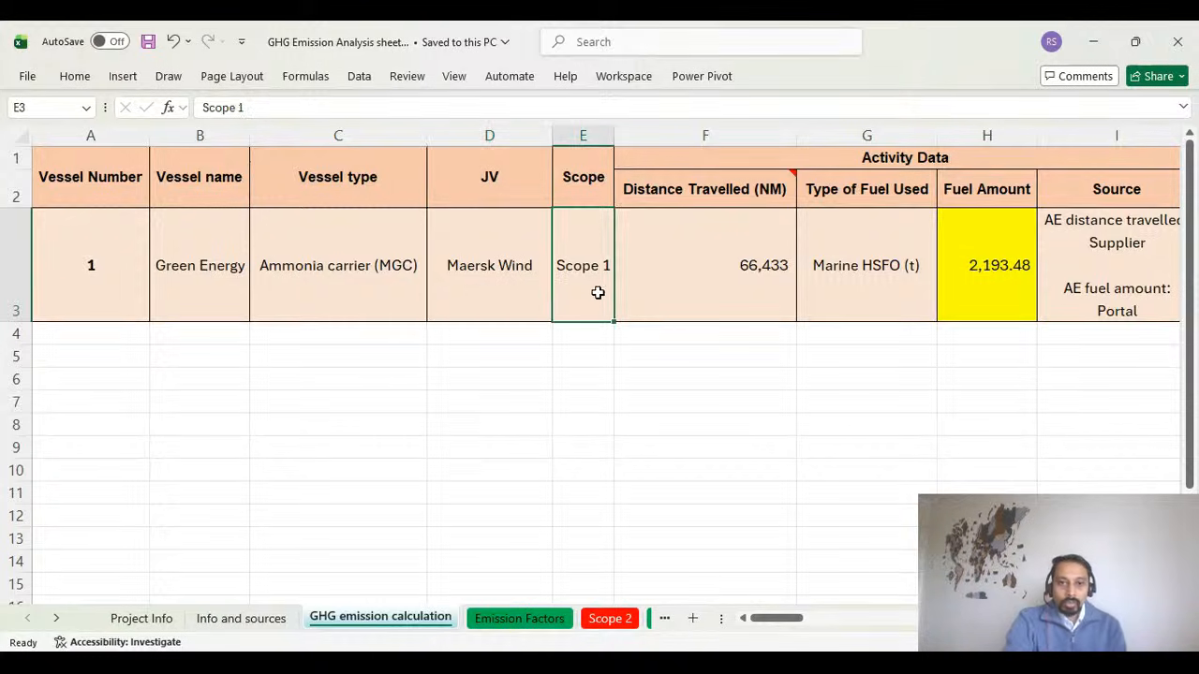
mouse_move(797, 619)
mouse_down()
mouse_move(816, 619)
mouse_move(800, 619)
mouse_up()
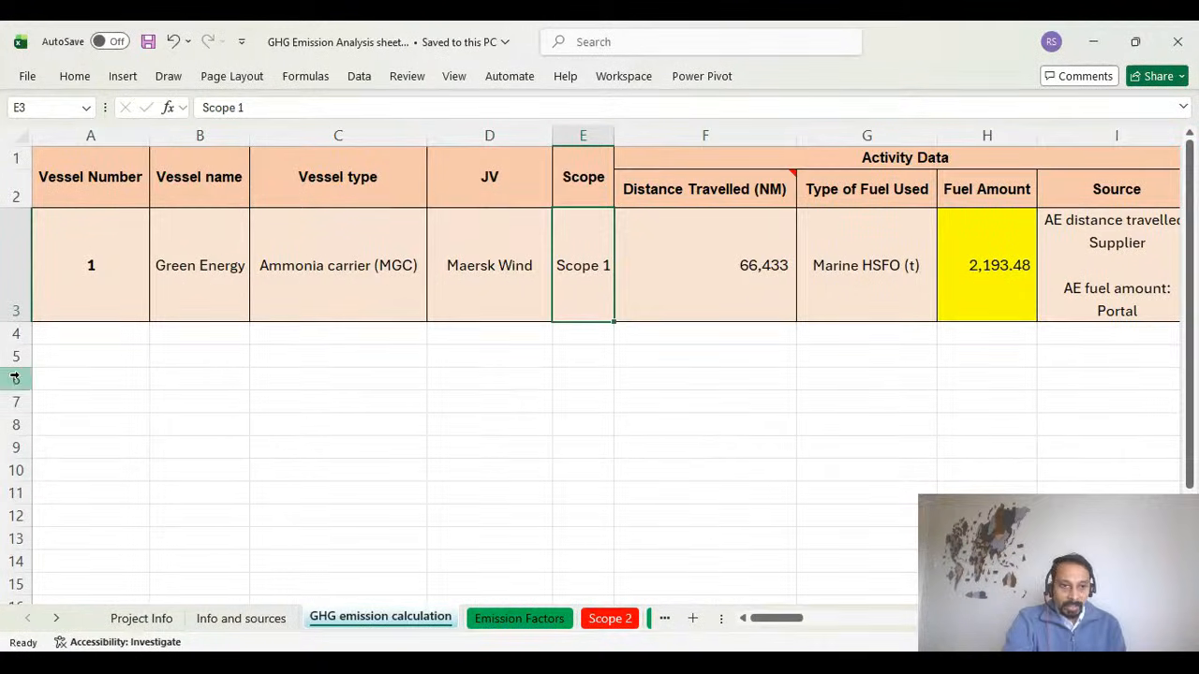
Enter FY 2024-25 in cell A5 below the vessel table.
click(85, 353)
double_click(86, 353)
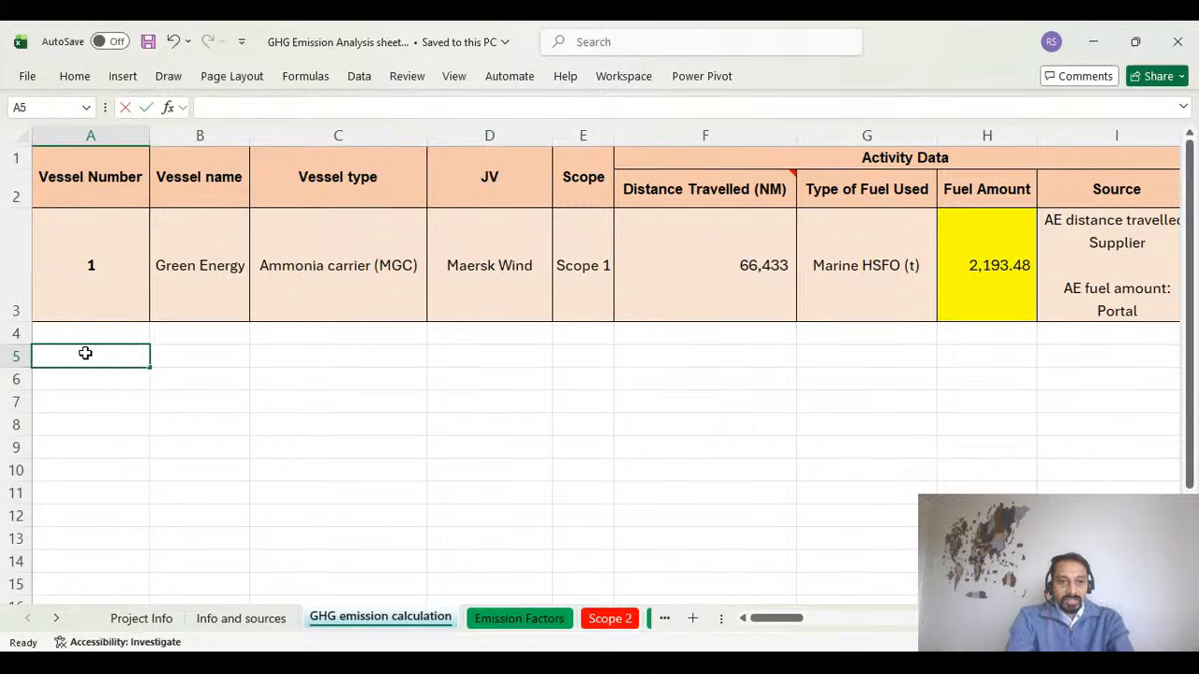
text(FY 2024-)
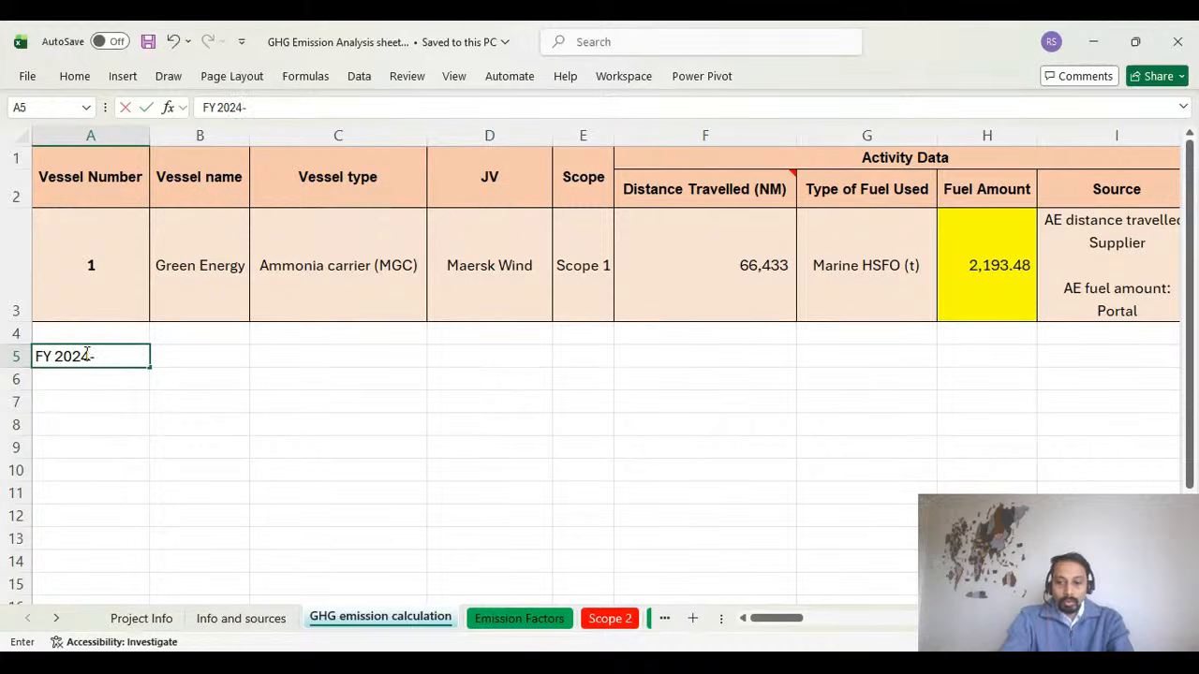
text(25)
key(Return)
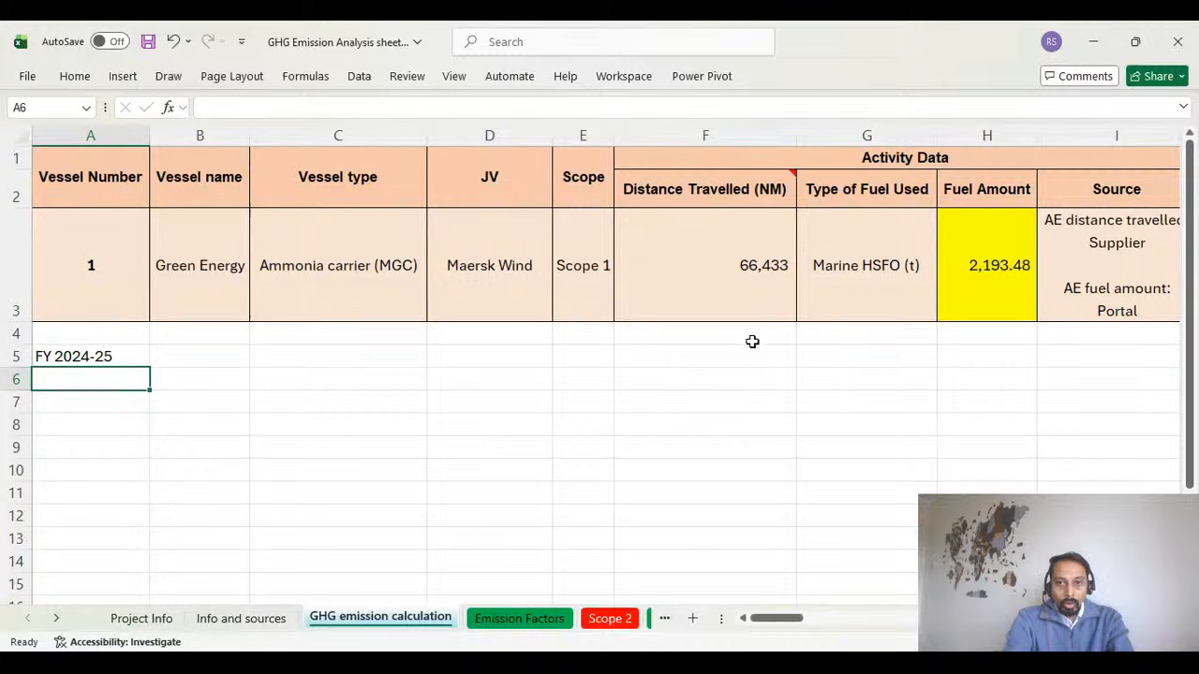
Examine the first vessel's distance travelled and type of fuel used within the Activity Data columns.
click(758, 289)
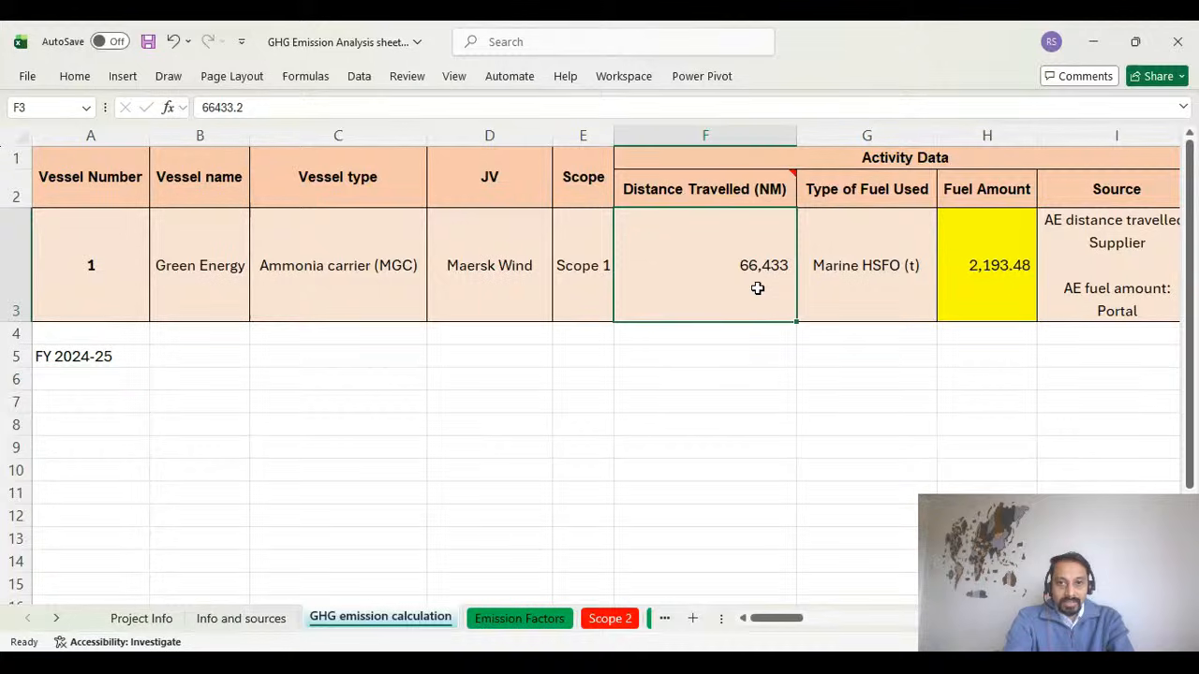
click(214, 281)
click(784, 296)
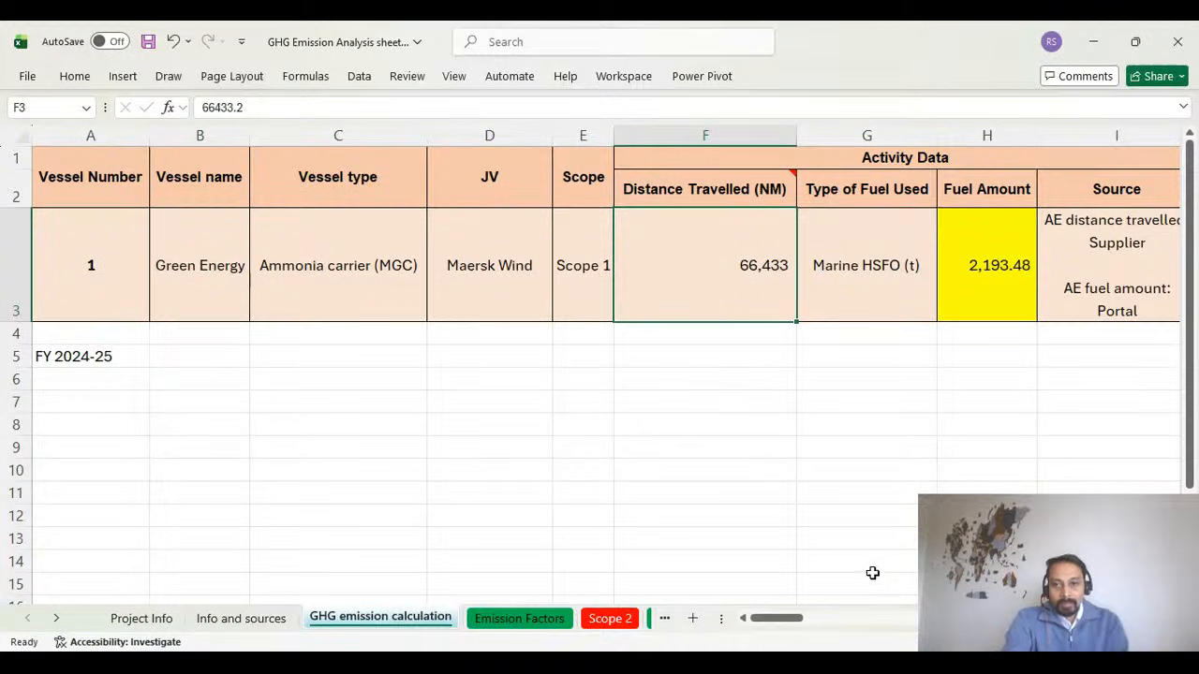
drag(794, 626, 823, 616)
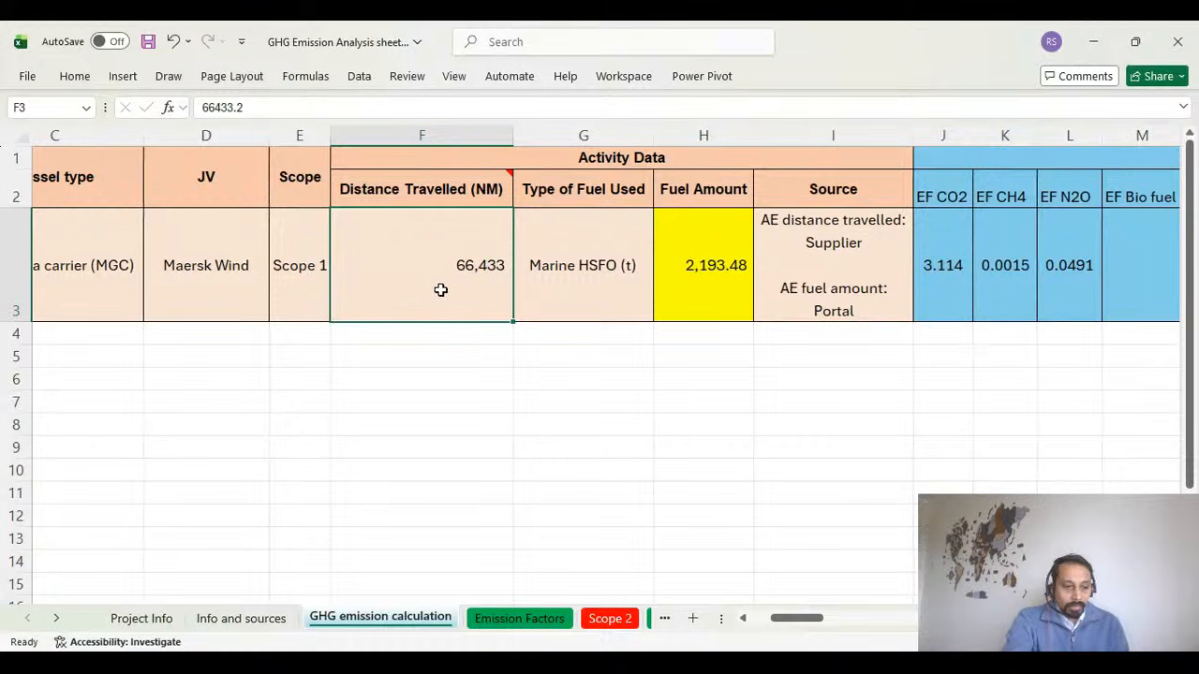
click(601, 276)
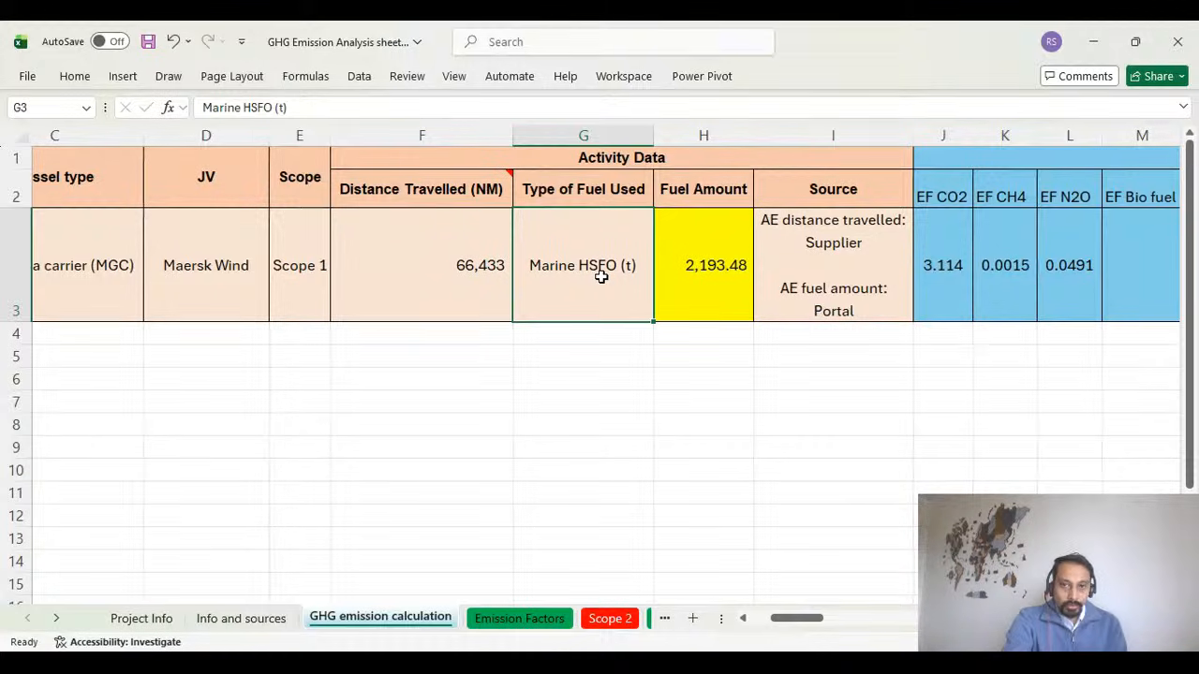
drag(399, 166, 522, 296)
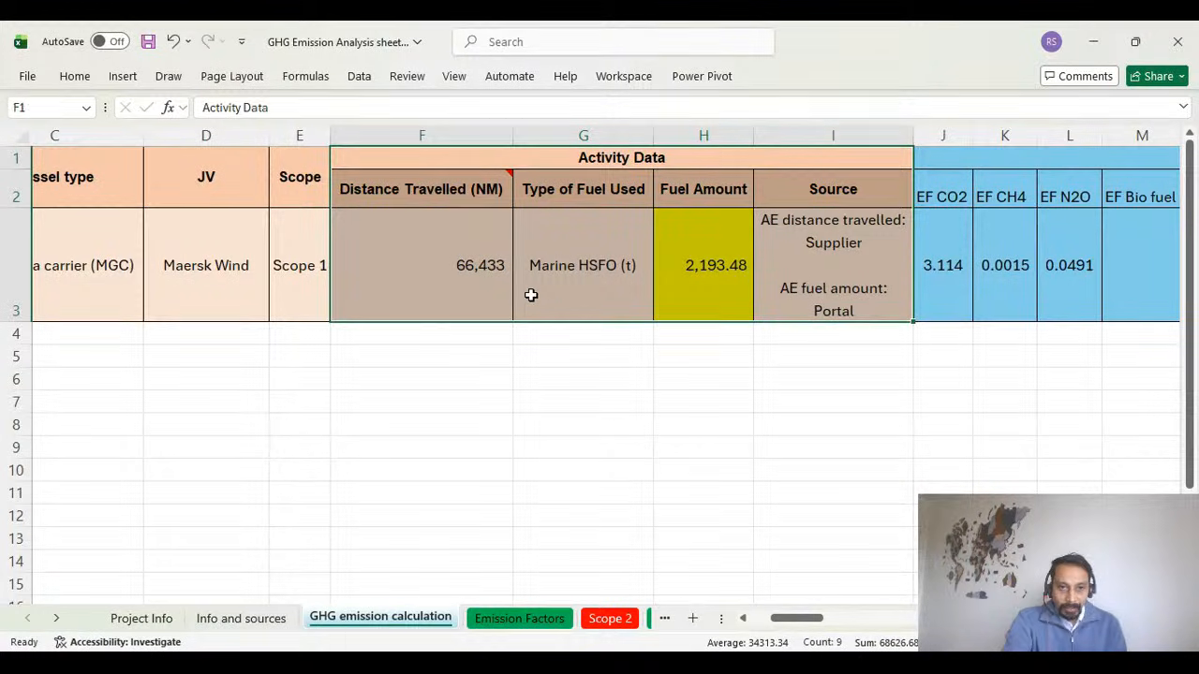
click(596, 291)
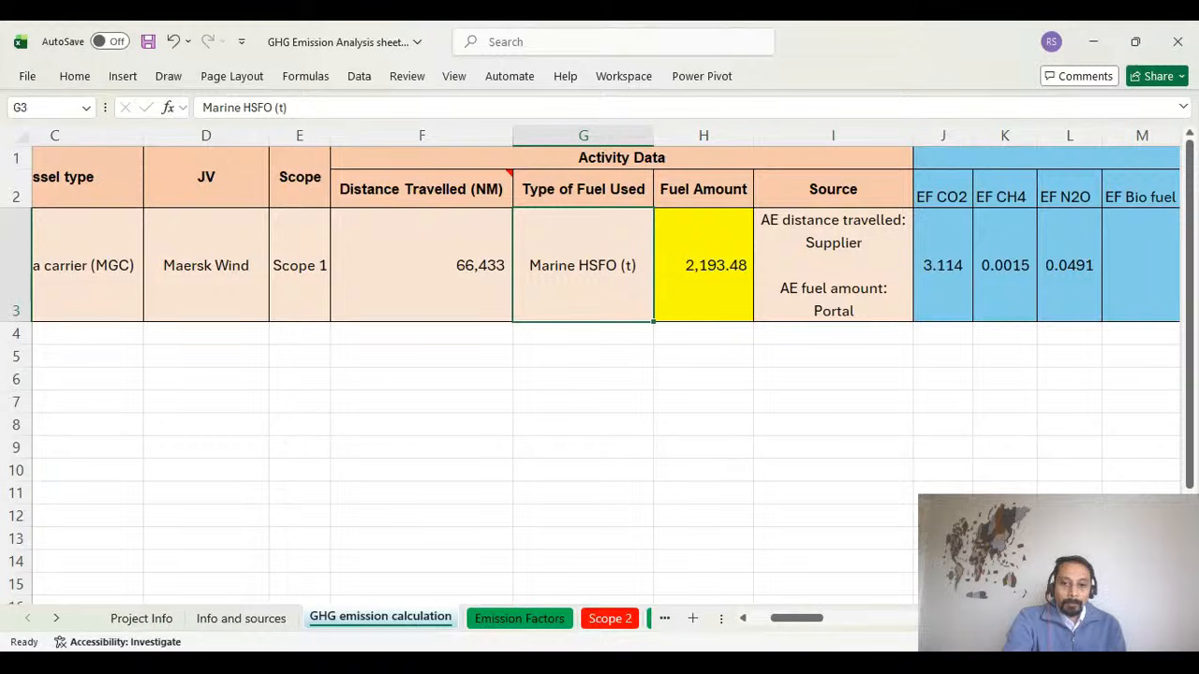
mouse_move(816, 619)
mouse_down()
mouse_move(746, 623)
mouse_move(815, 618)
mouse_move(837, 610)
mouse_move(830, 602)
mouse_up()
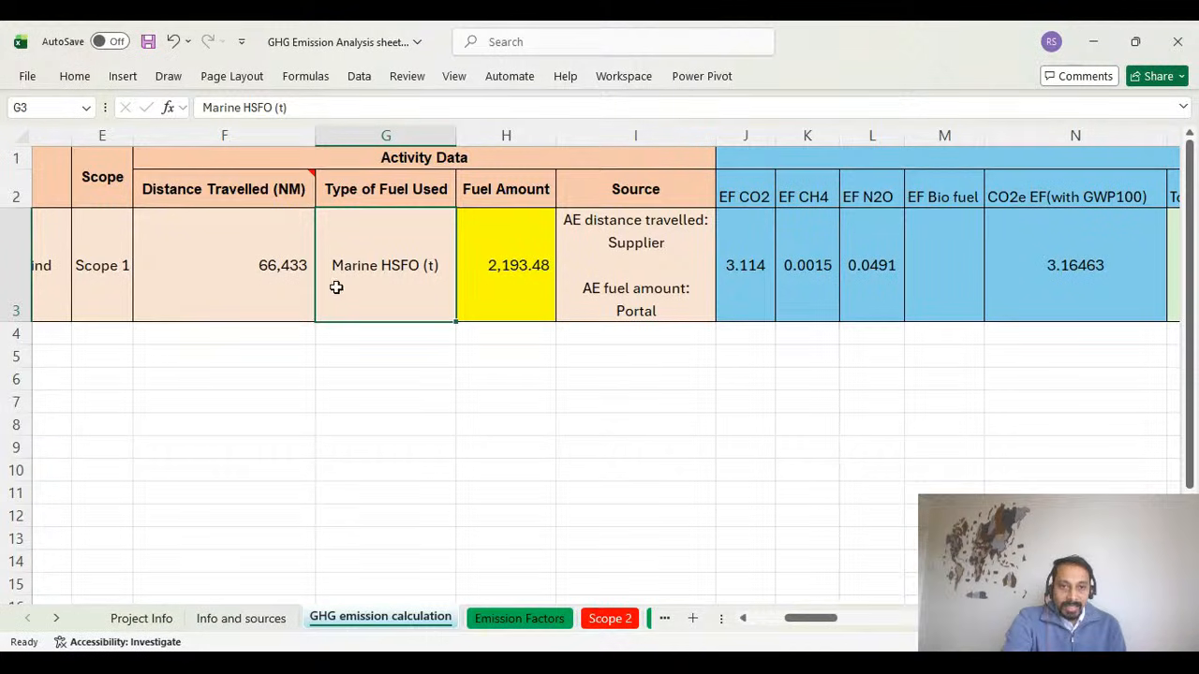
drag(814, 624, 821, 620)
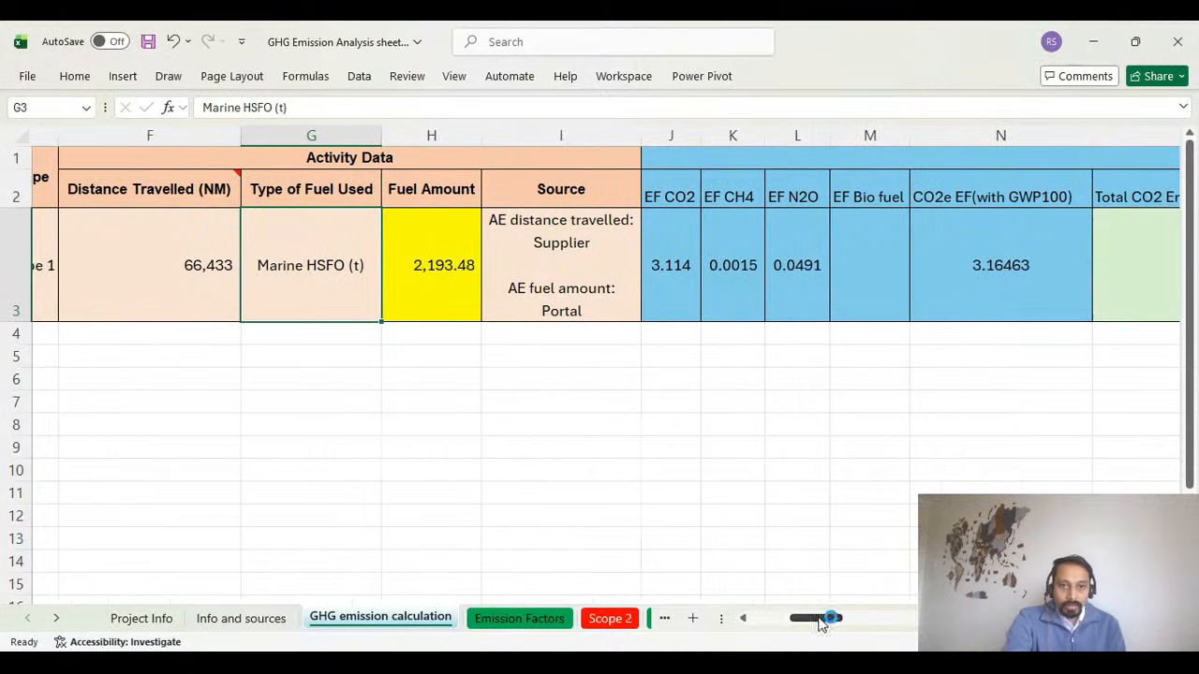
Review the vessel's fuel amount together with the source stated for the activity data.
click(449, 285)
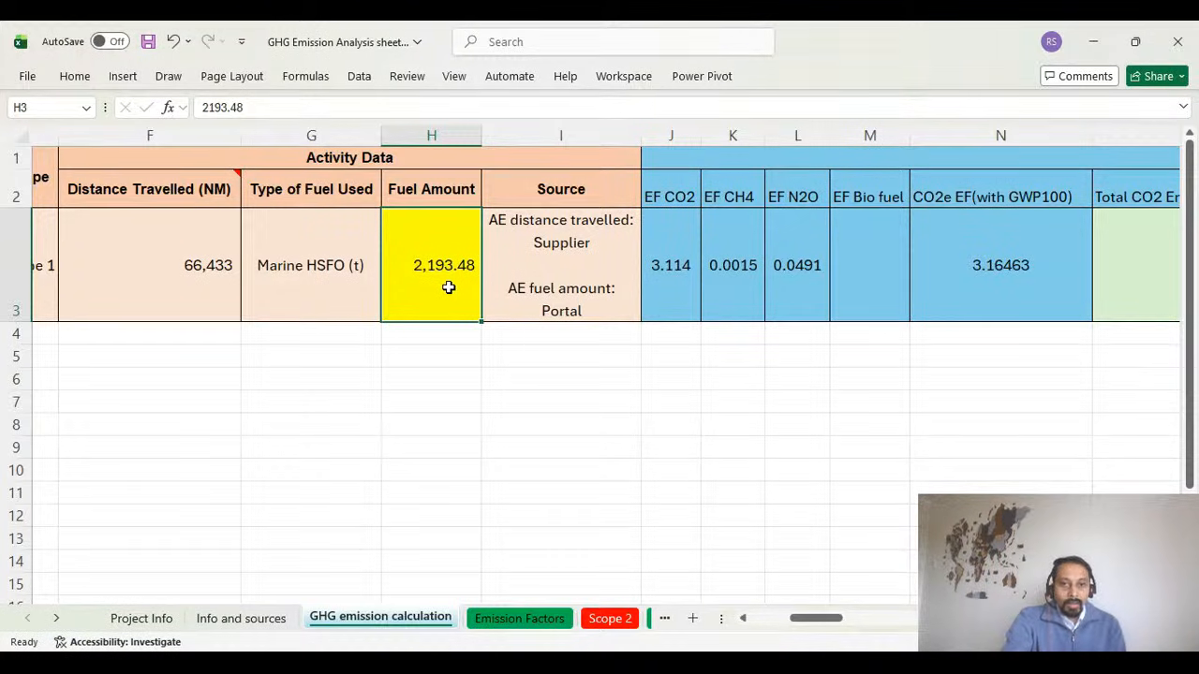
click(578, 279)
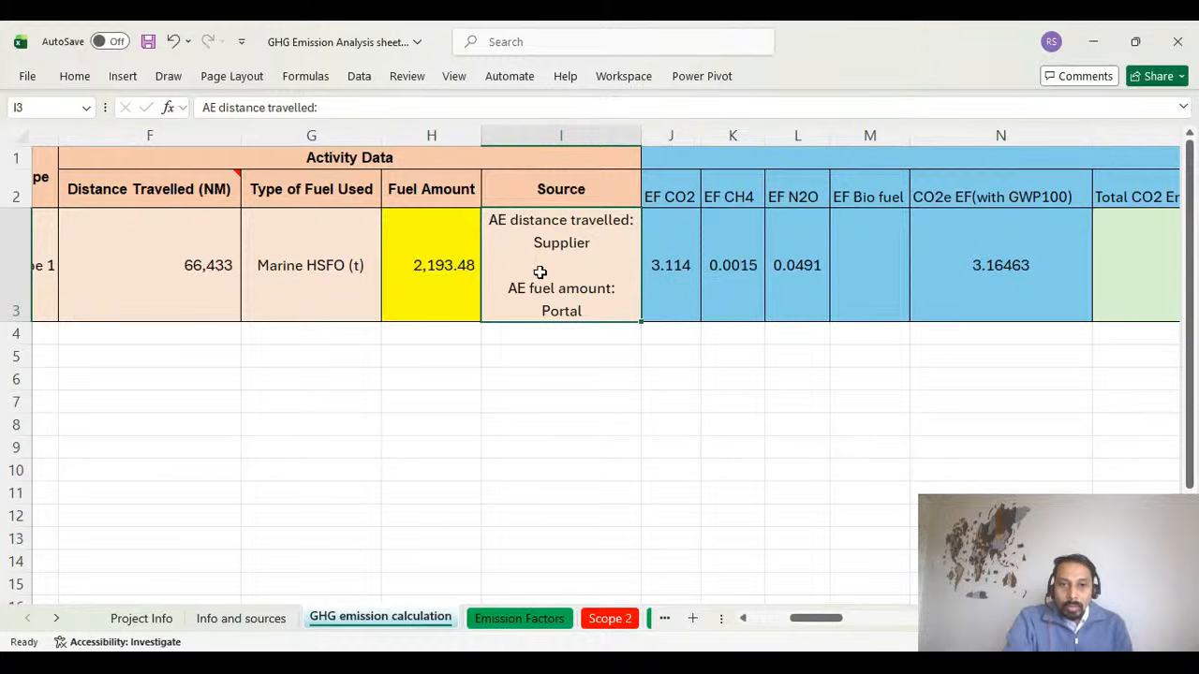
click(423, 251)
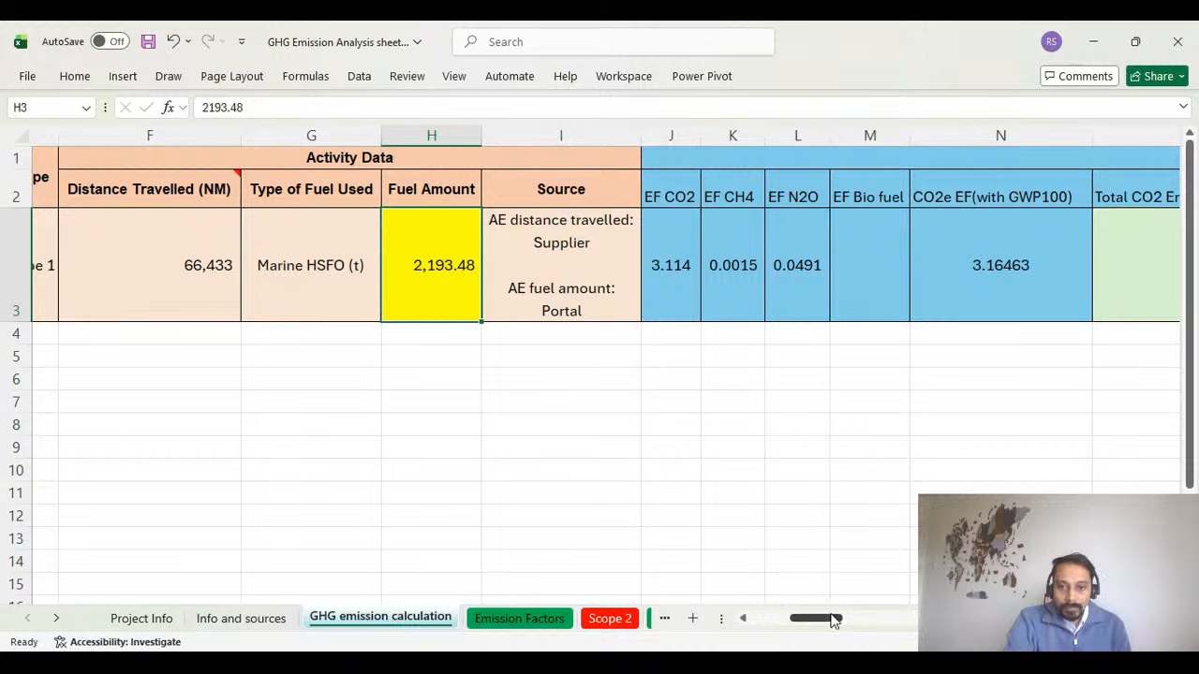
Examine the CO2, CH4 and N2O emission factor columns and their values in the GHG Emissions section.
drag(832, 618, 854, 622)
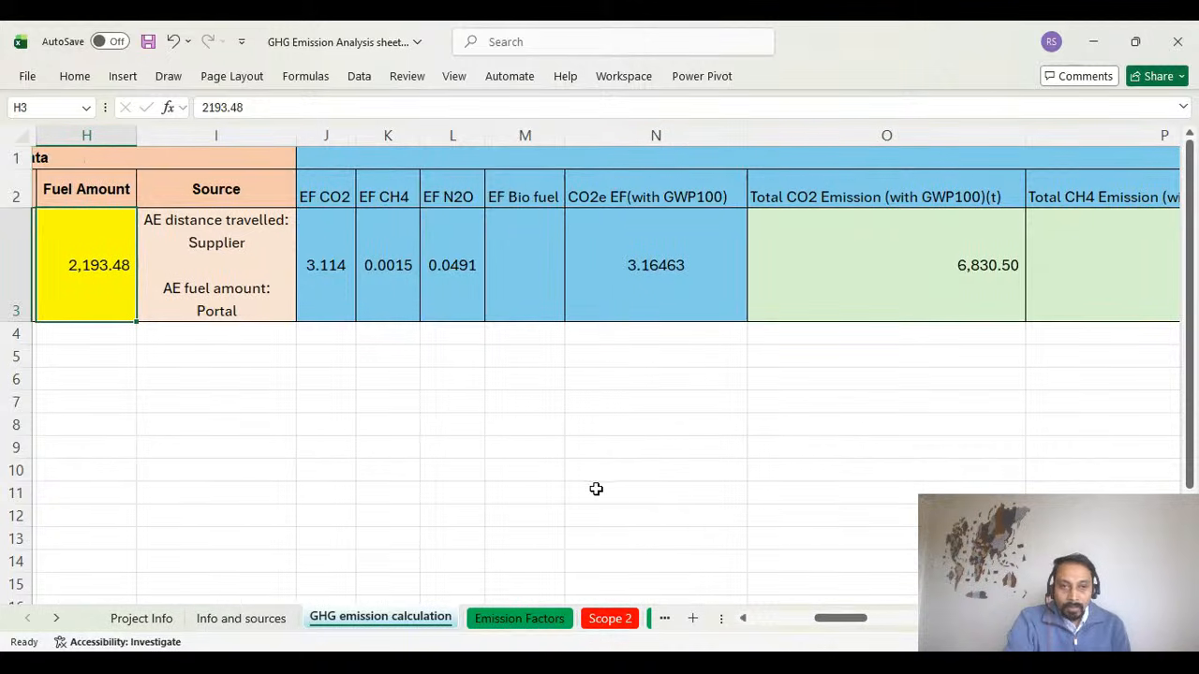
drag(373, 169, 383, 264)
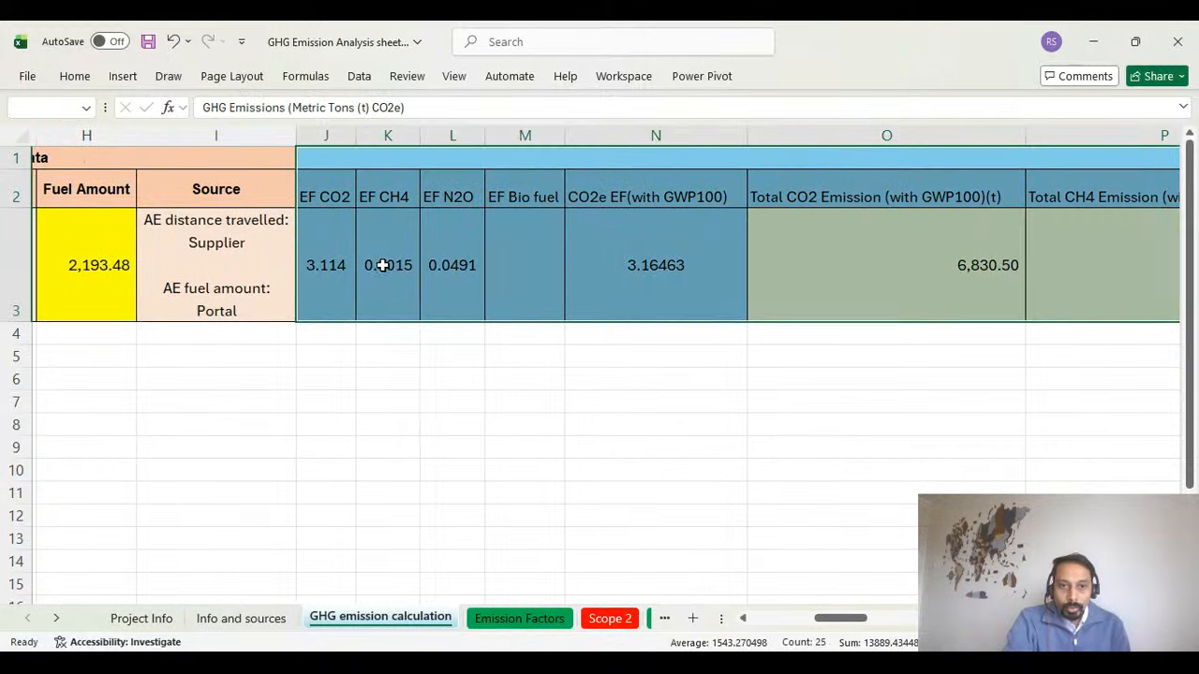
mouse_move(829, 626)
mouse_down()
mouse_move(879, 620)
mouse_move(792, 618)
mouse_move(843, 625)
mouse_up()
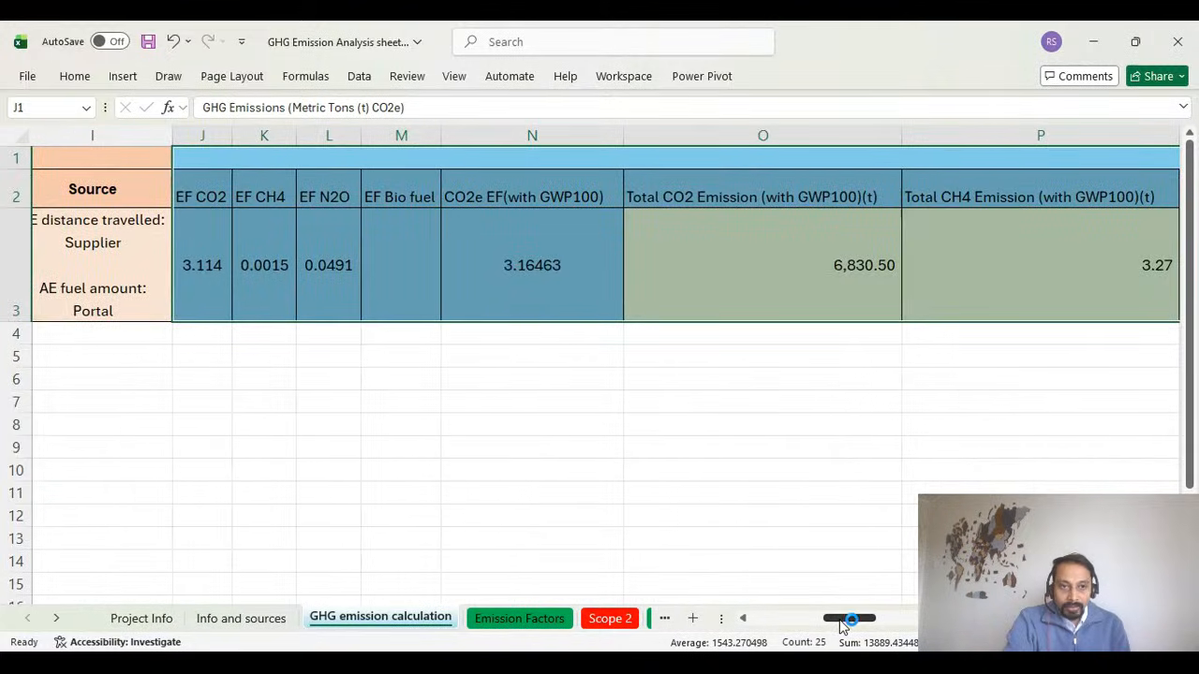
click(197, 196)
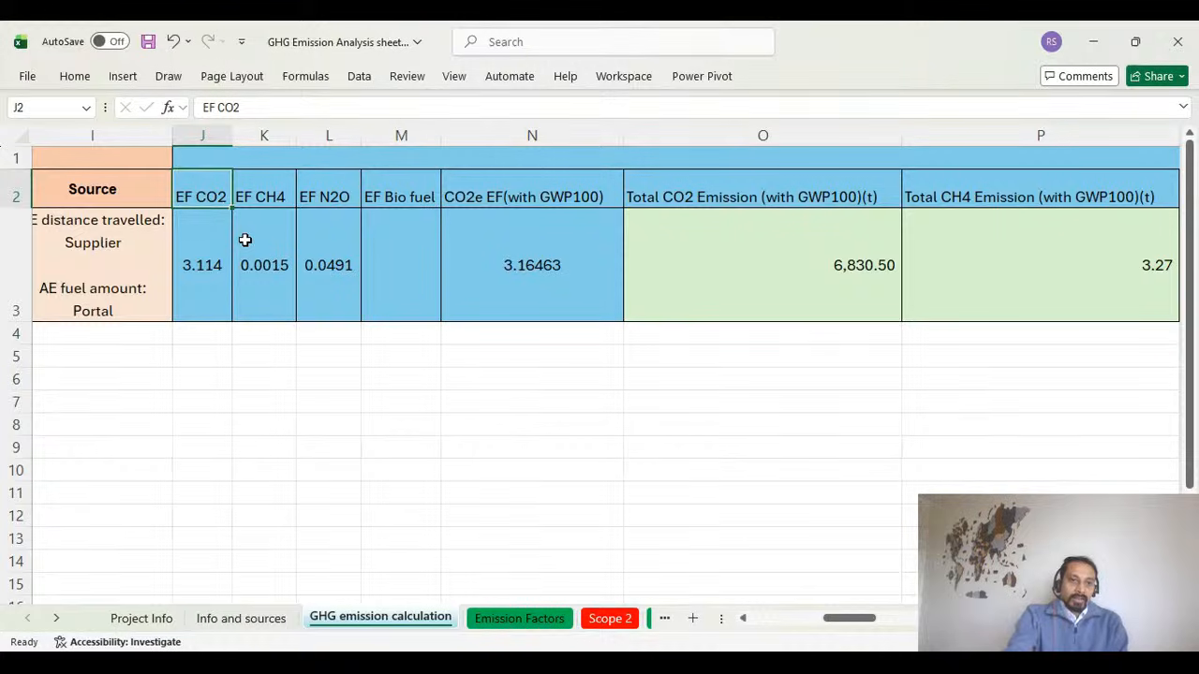
click(208, 271)
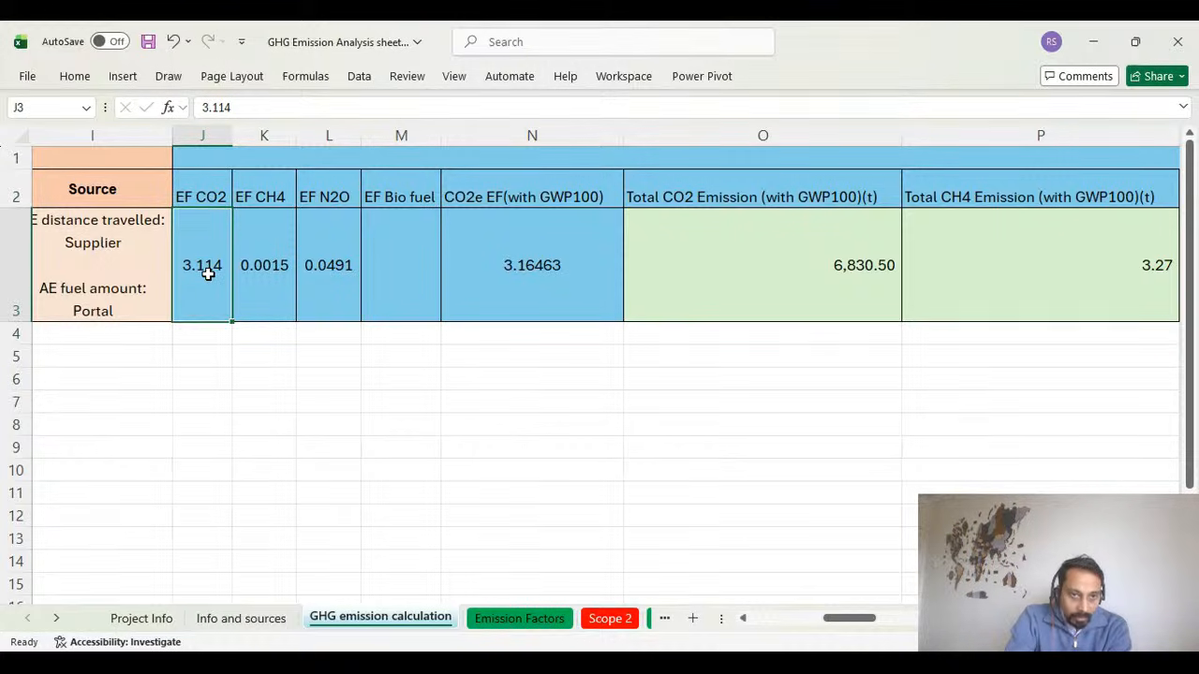
click(274, 198)
click(270, 268)
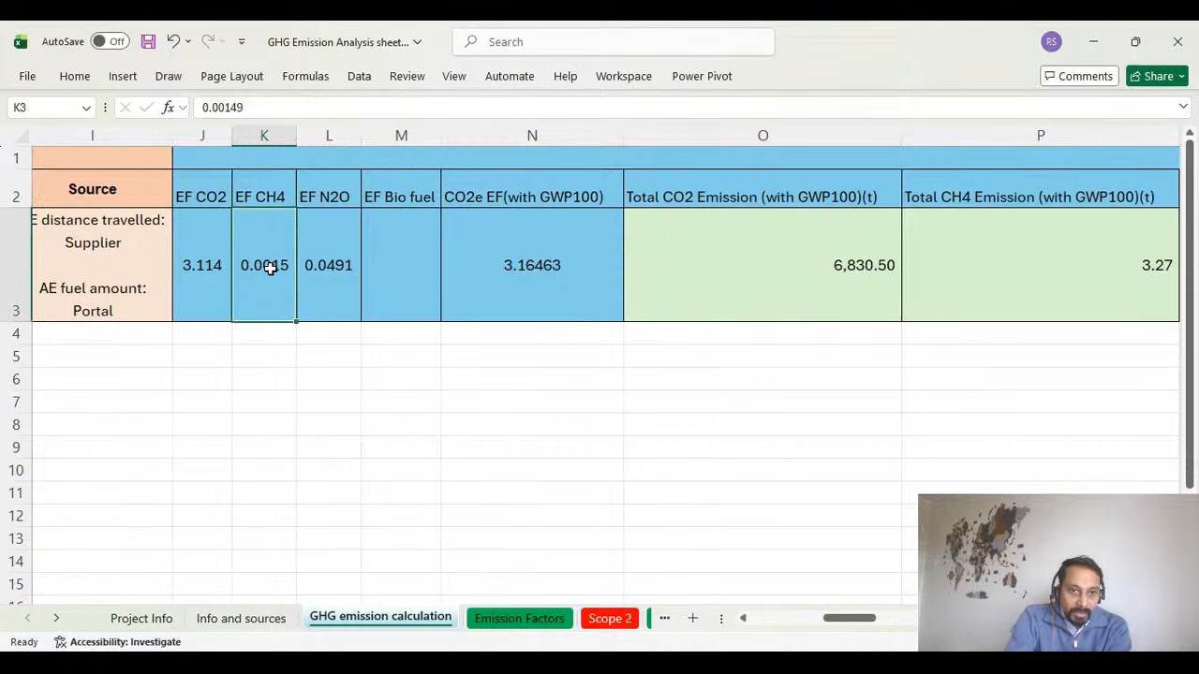
click(325, 198)
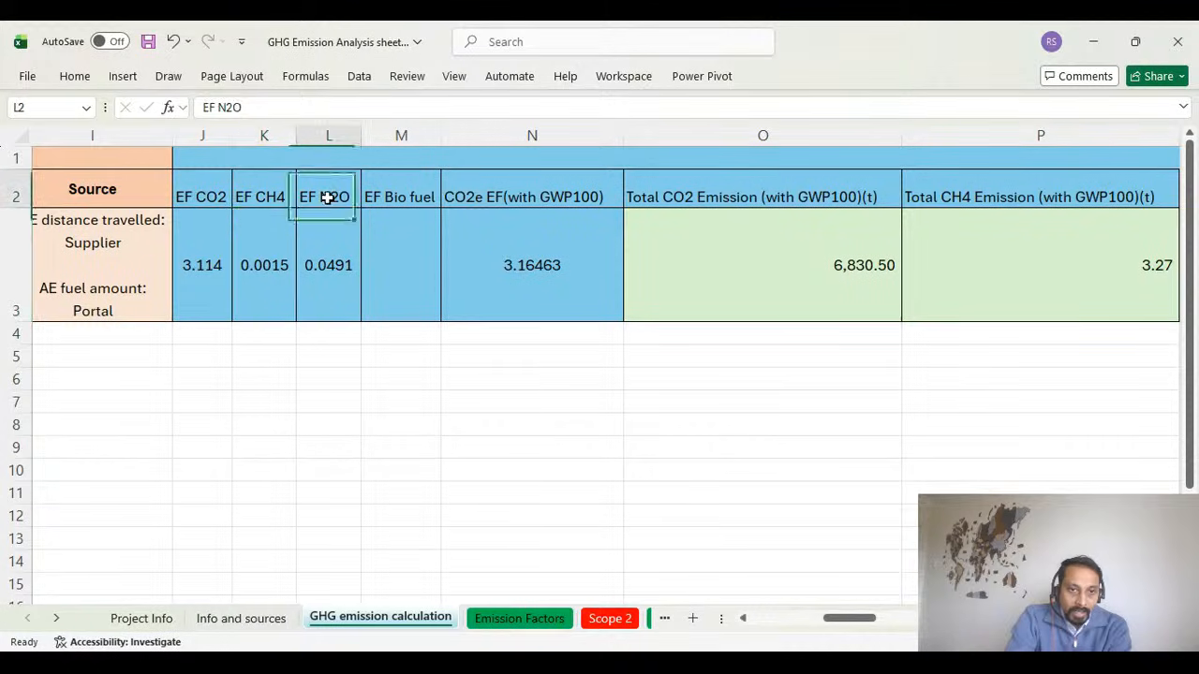
click(326, 280)
click(212, 186)
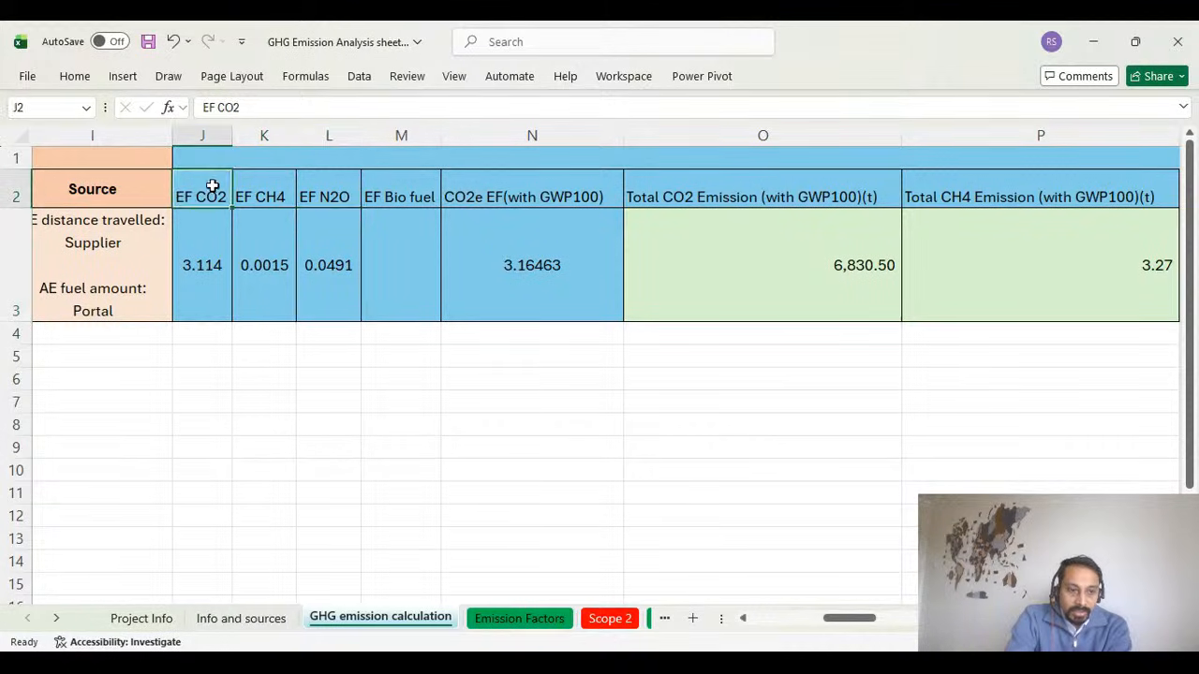
drag(212, 186, 335, 195)
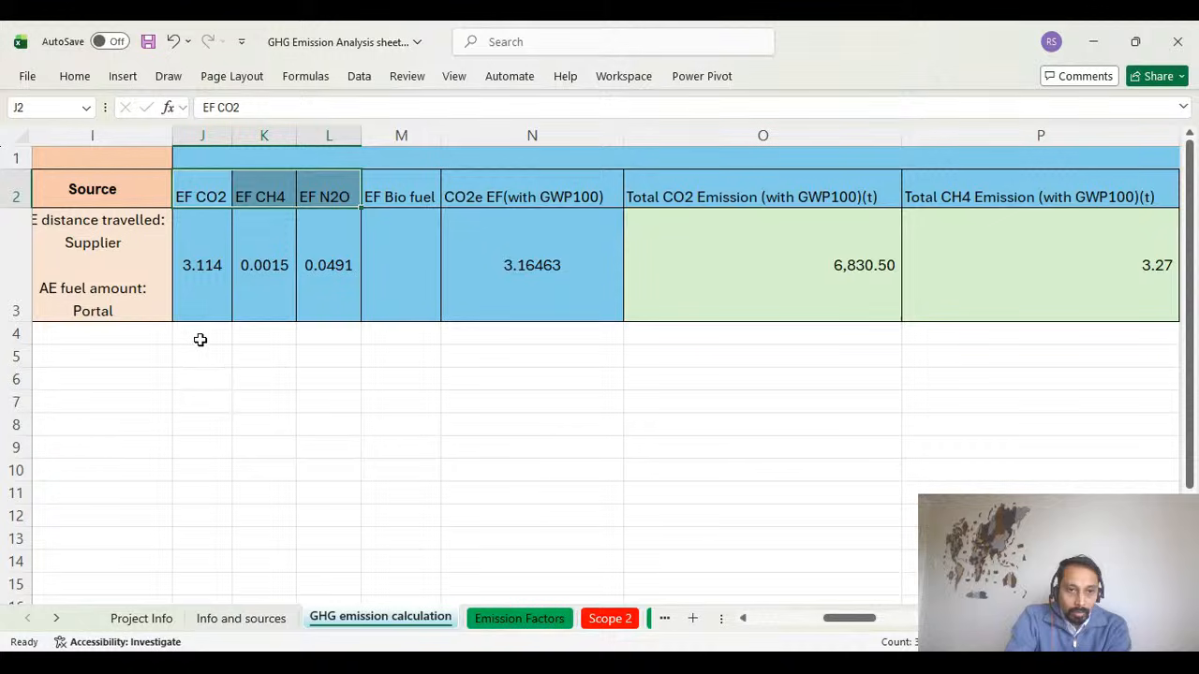
Merge and centre cells J4:L4 beneath the three gas emission factors and label them GHG.
drag(199, 340, 328, 337)
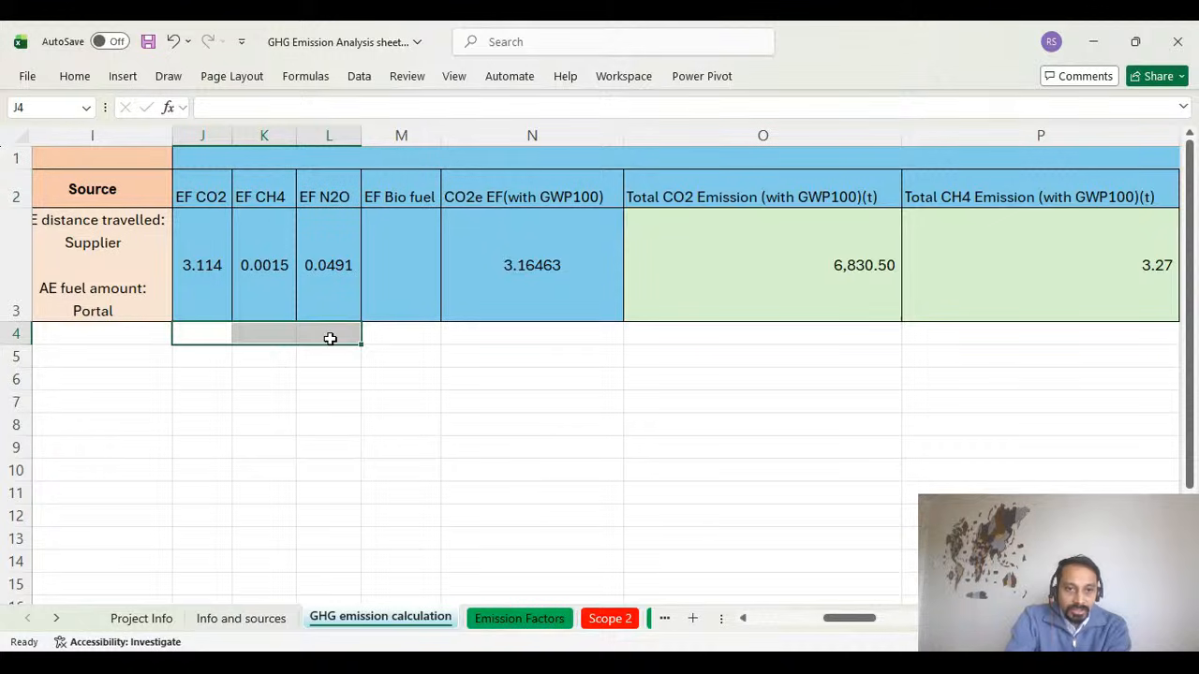
click(77, 76)
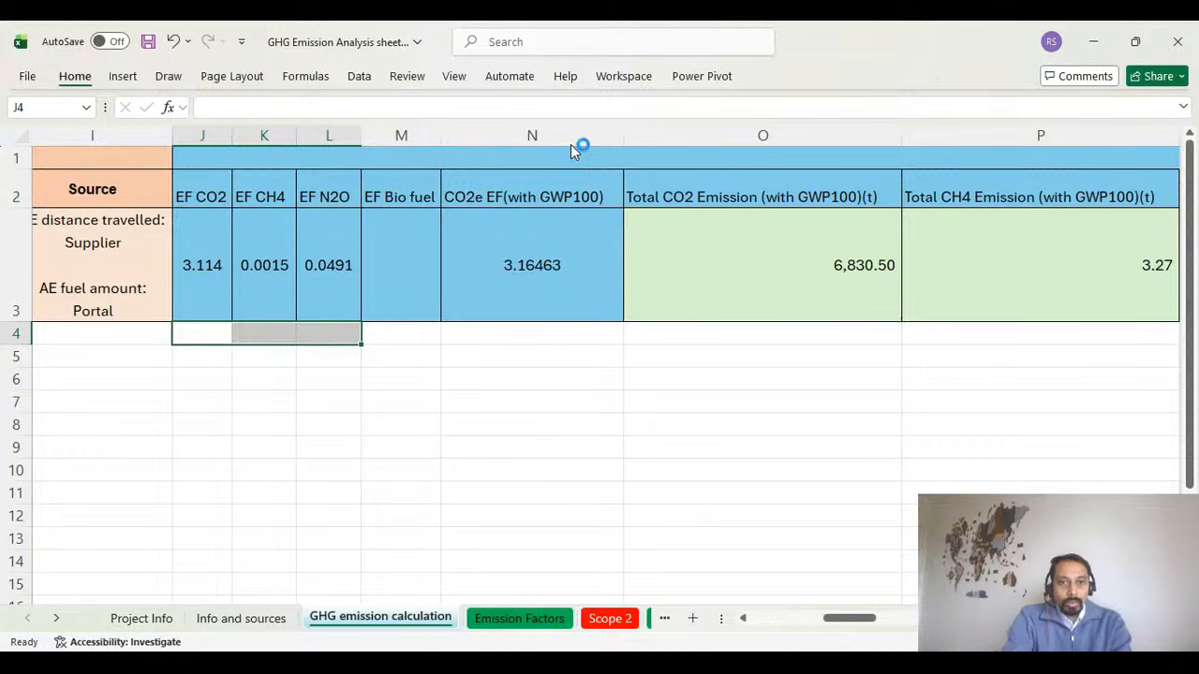
click(455, 141)
double_click(293, 329)
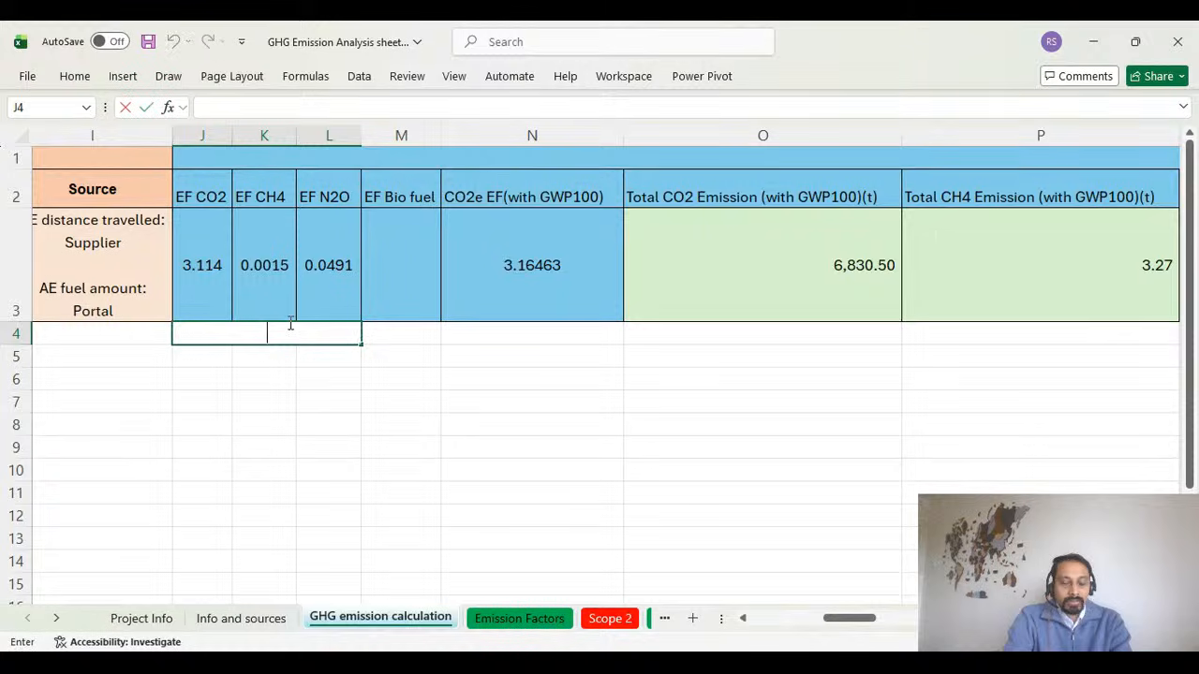
text(GHG)
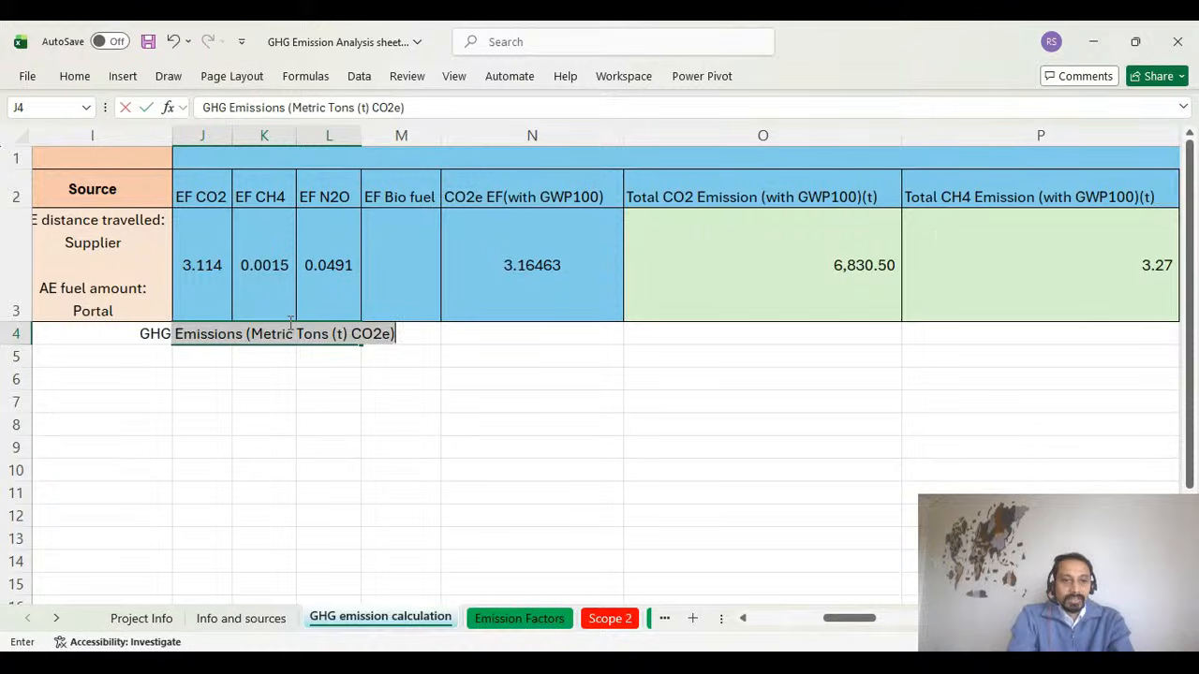
key(BackSpace)
key(Return)
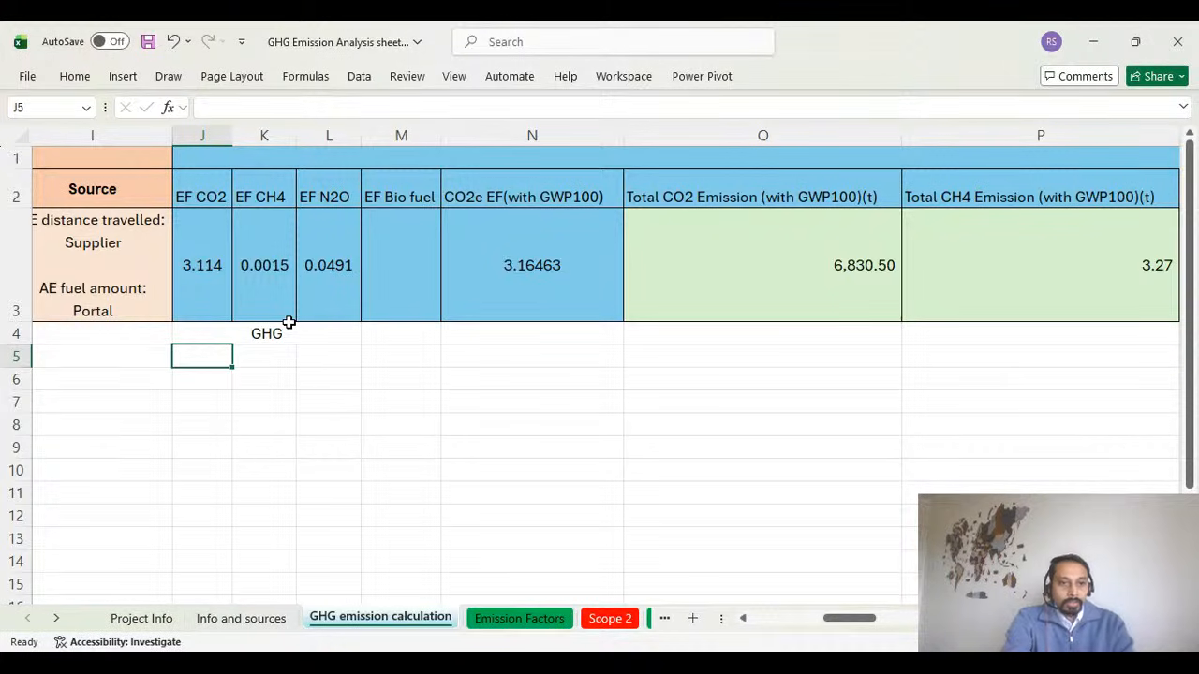
click(300, 335)
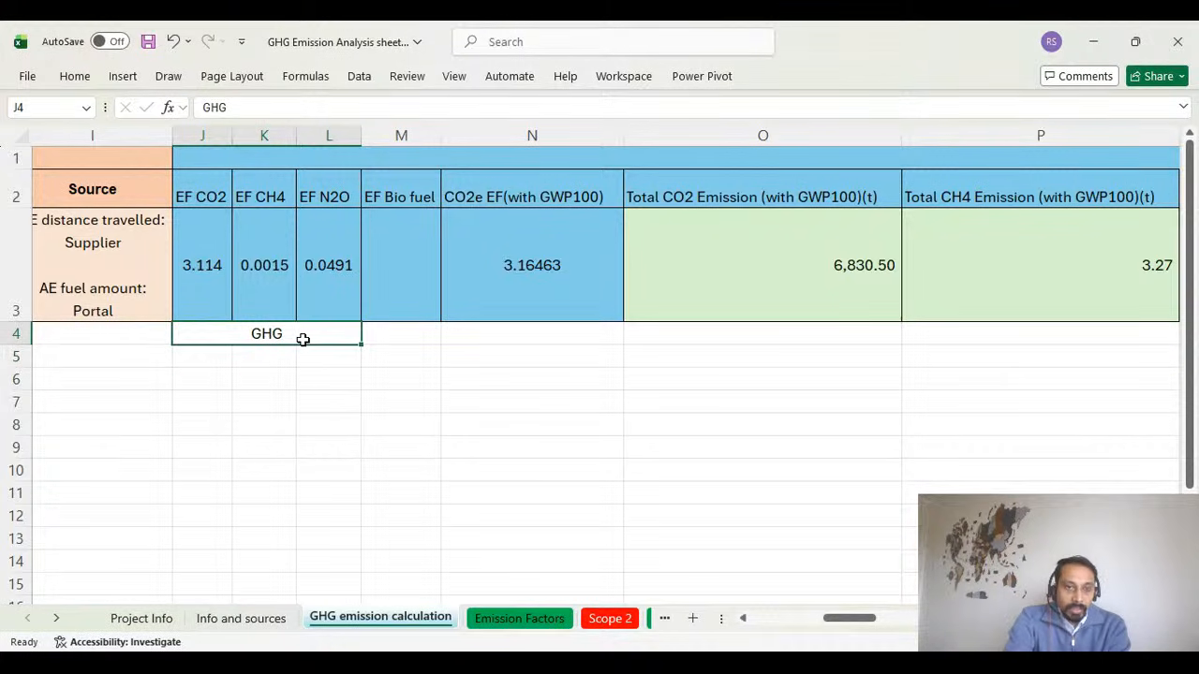
Recheck the vessel's individual CO2, CH4 and N2O emission factor values in row 3.
click(208, 264)
click(285, 266)
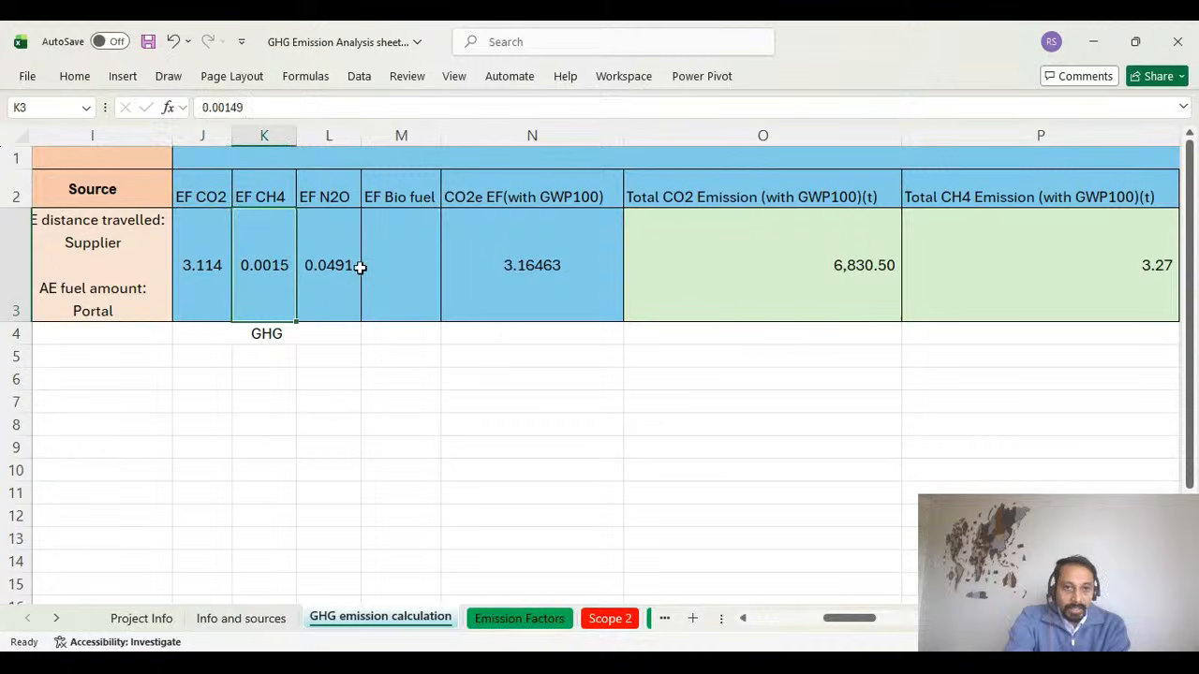
click(352, 266)
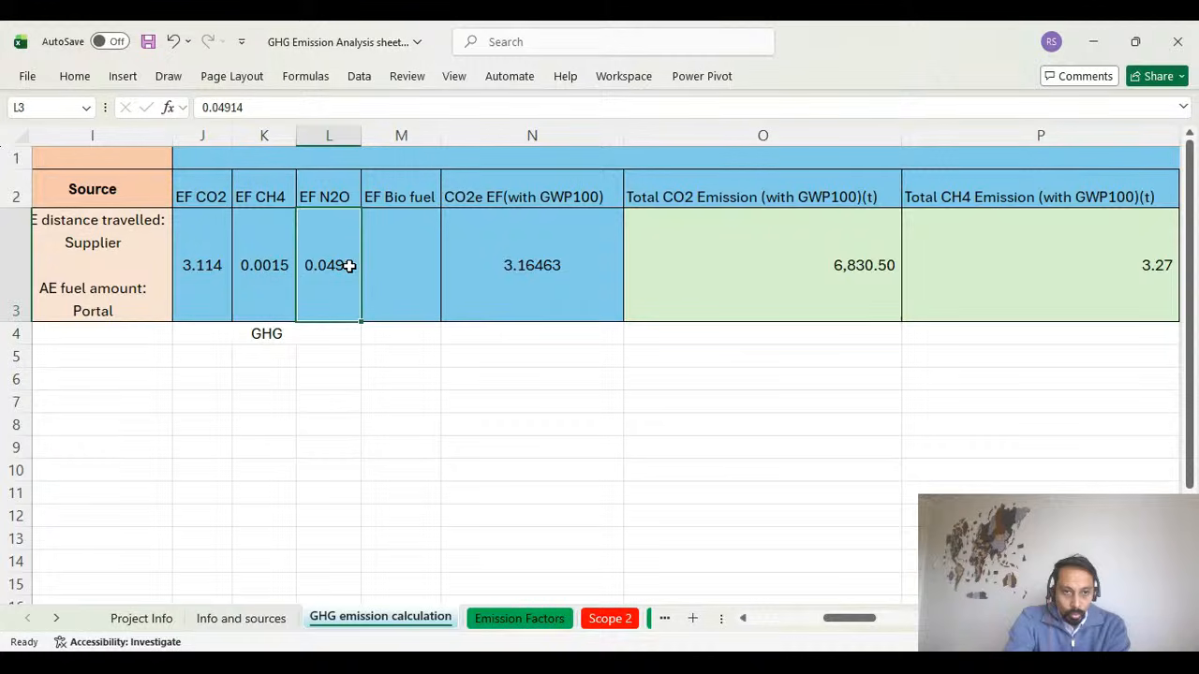
click(204, 253)
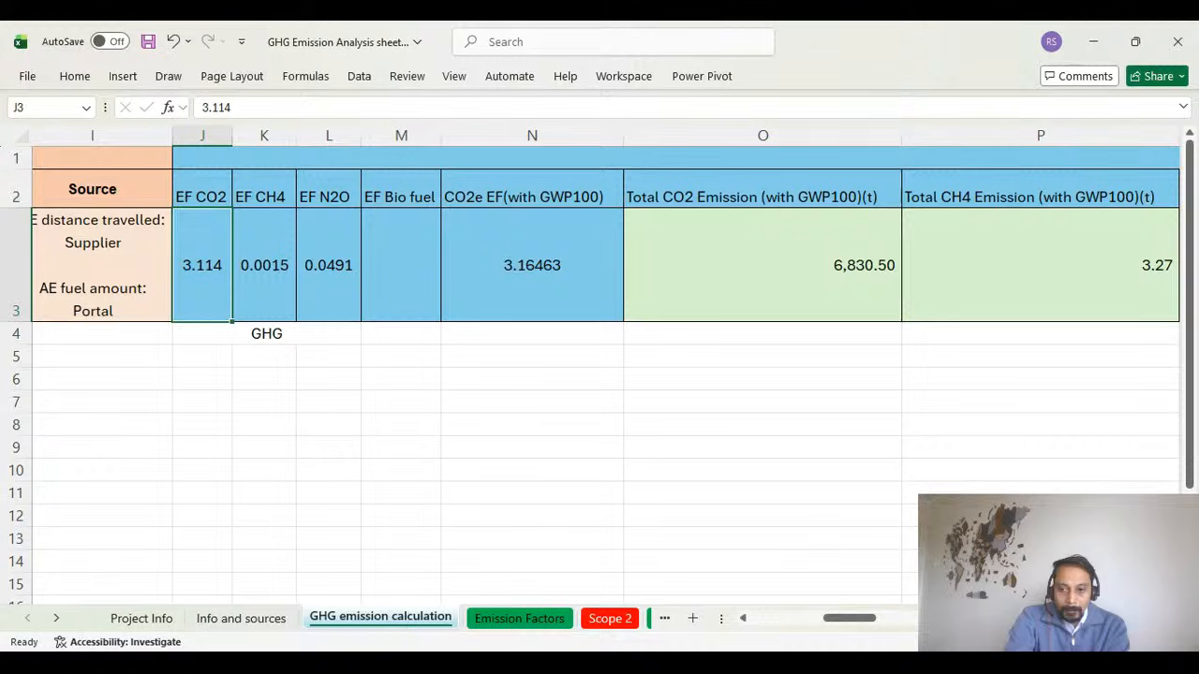
Look up the Marine HFO (IMO) Emission Factors table on the Emission Factors sheet.
scroll(1188, 415, down, 1)
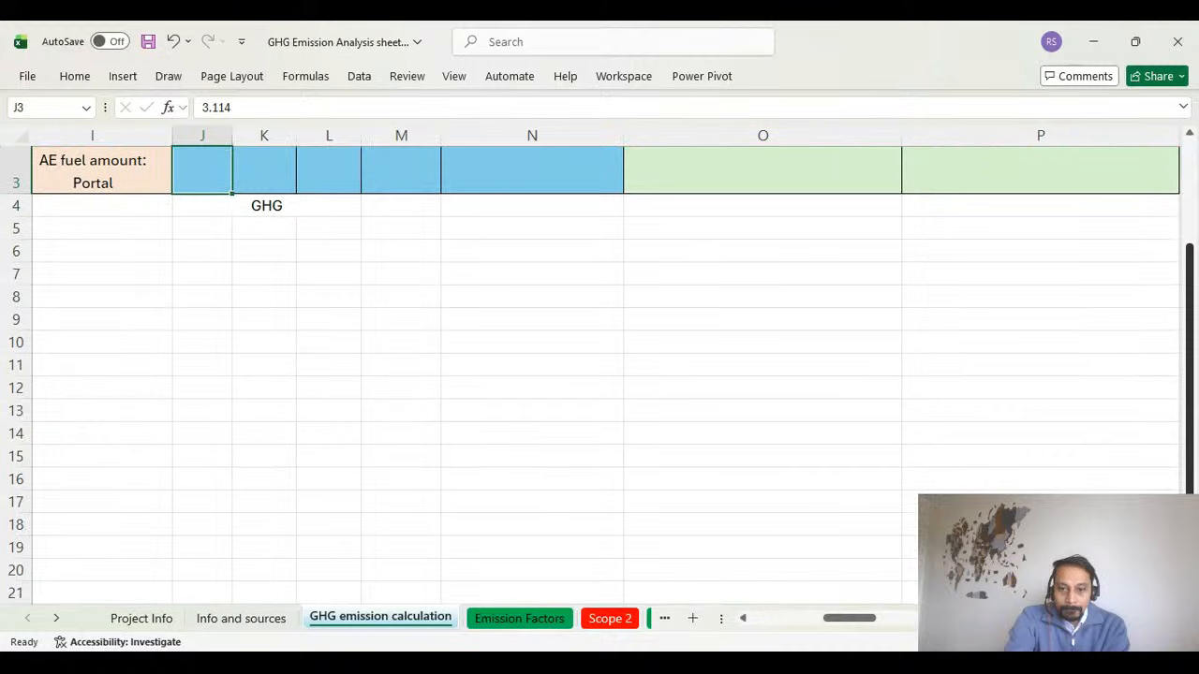
scroll(1188, 414, up, 1)
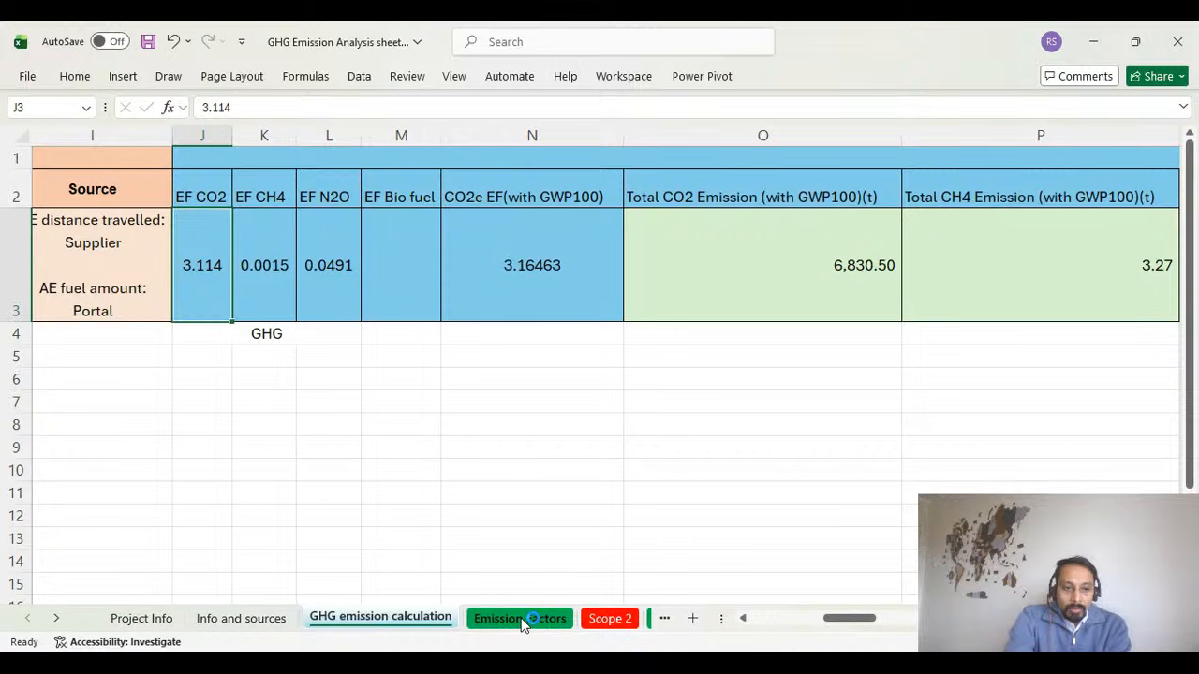
click(520, 618)
scroll(348, 364, down, 3)
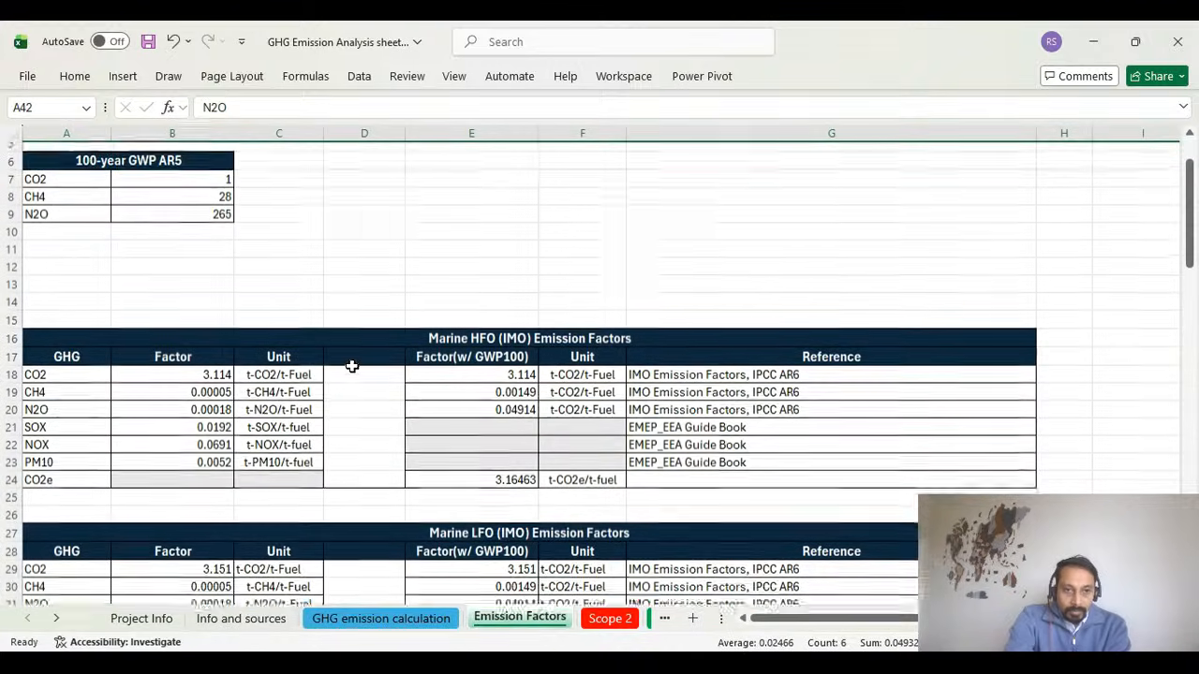
scroll(351, 366, down, 2)
click(460, 259)
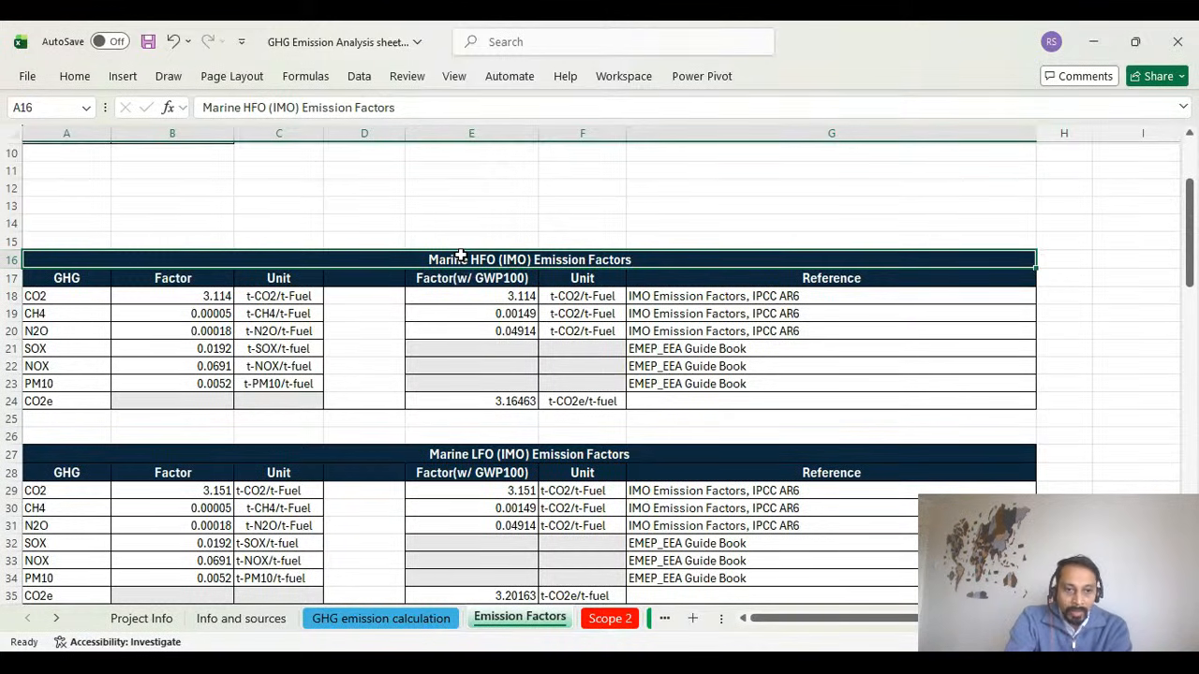
Review the individual gas emission factors and the combined CO2e EF (with GWP100) on the GHG emission calculation sheet.
click(431, 616)
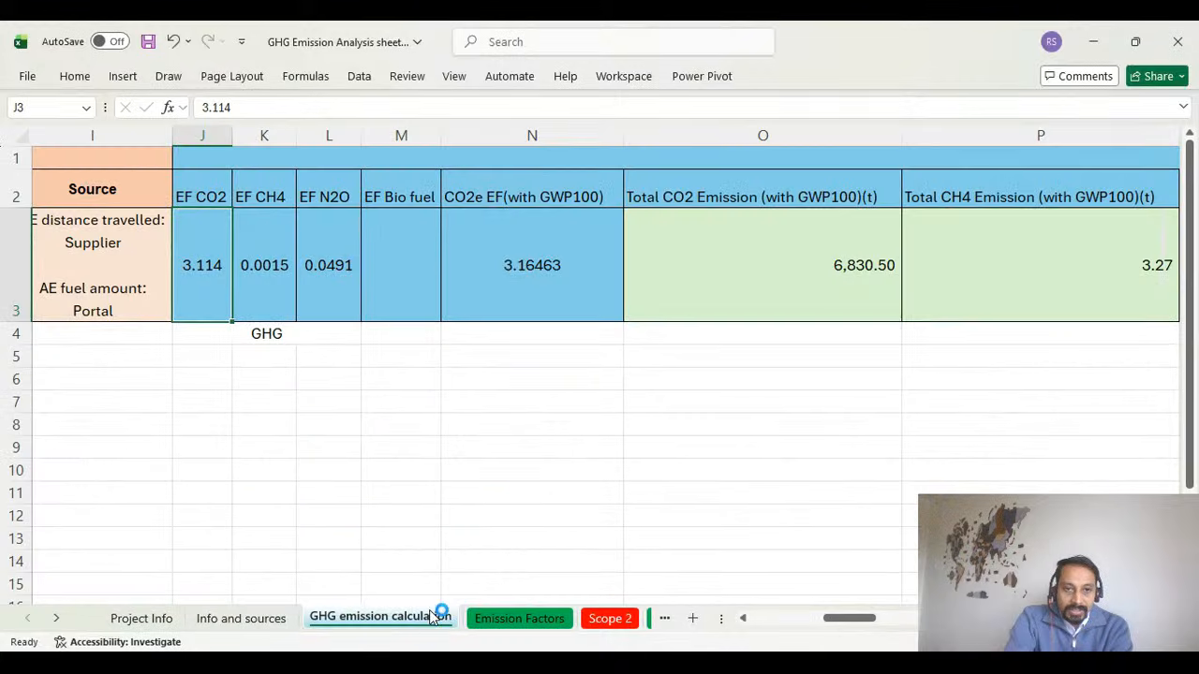
click(195, 187)
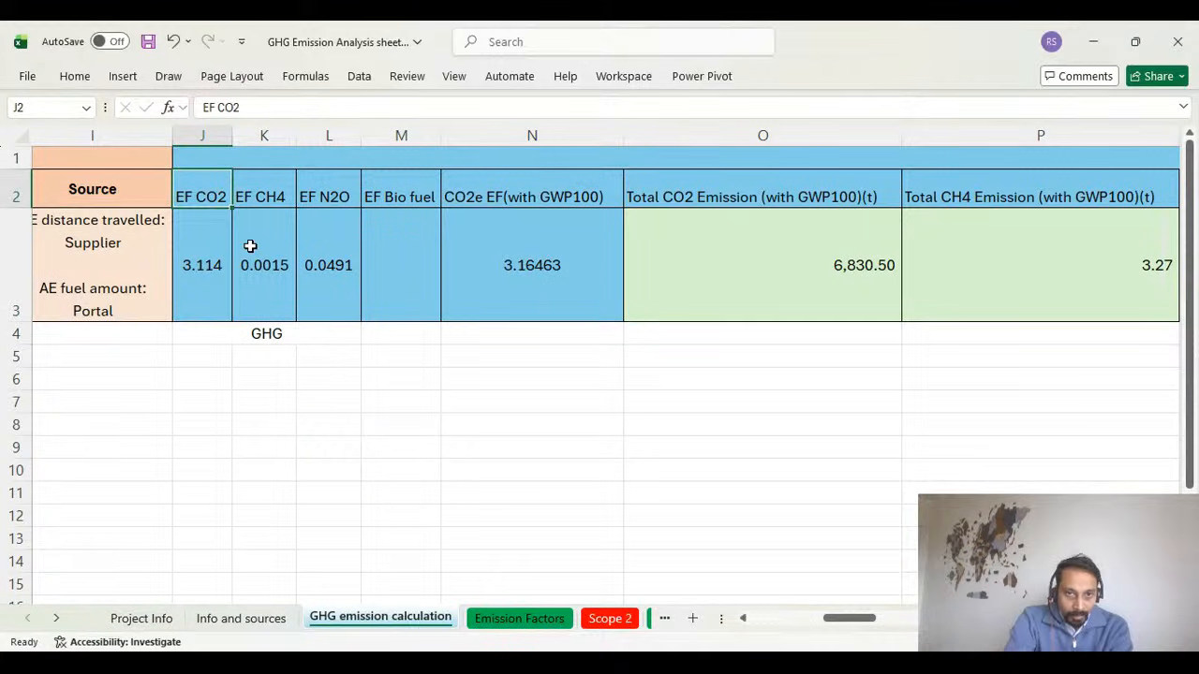
click(216, 256)
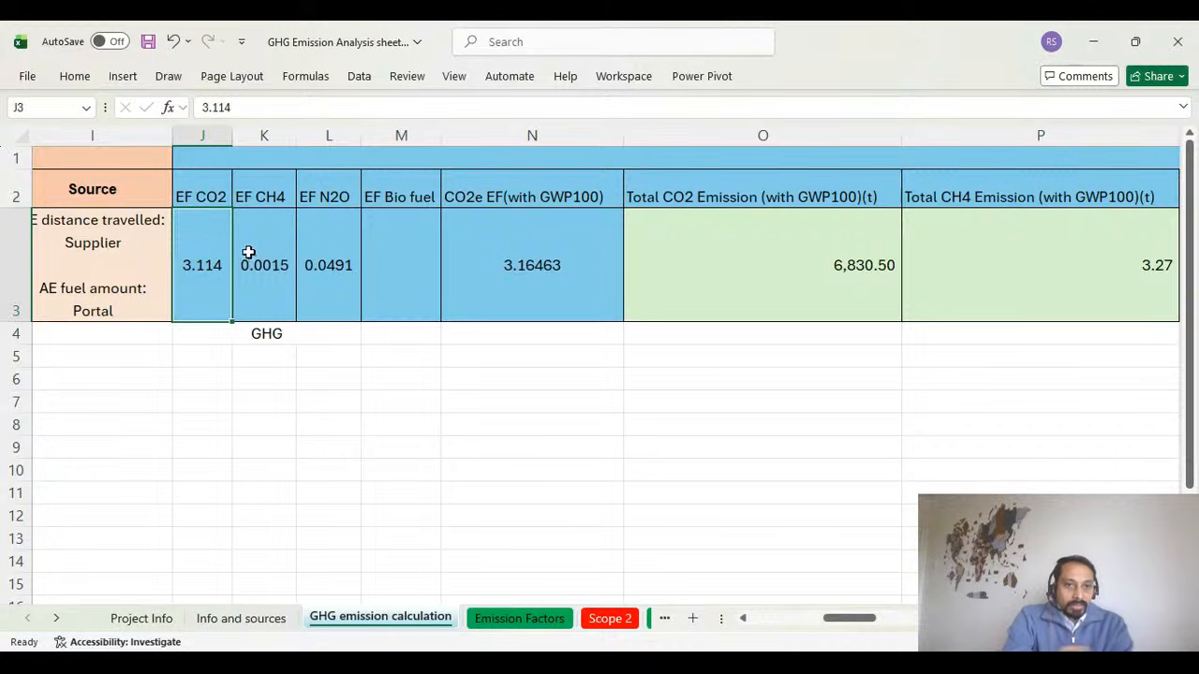
click(251, 258)
click(347, 251)
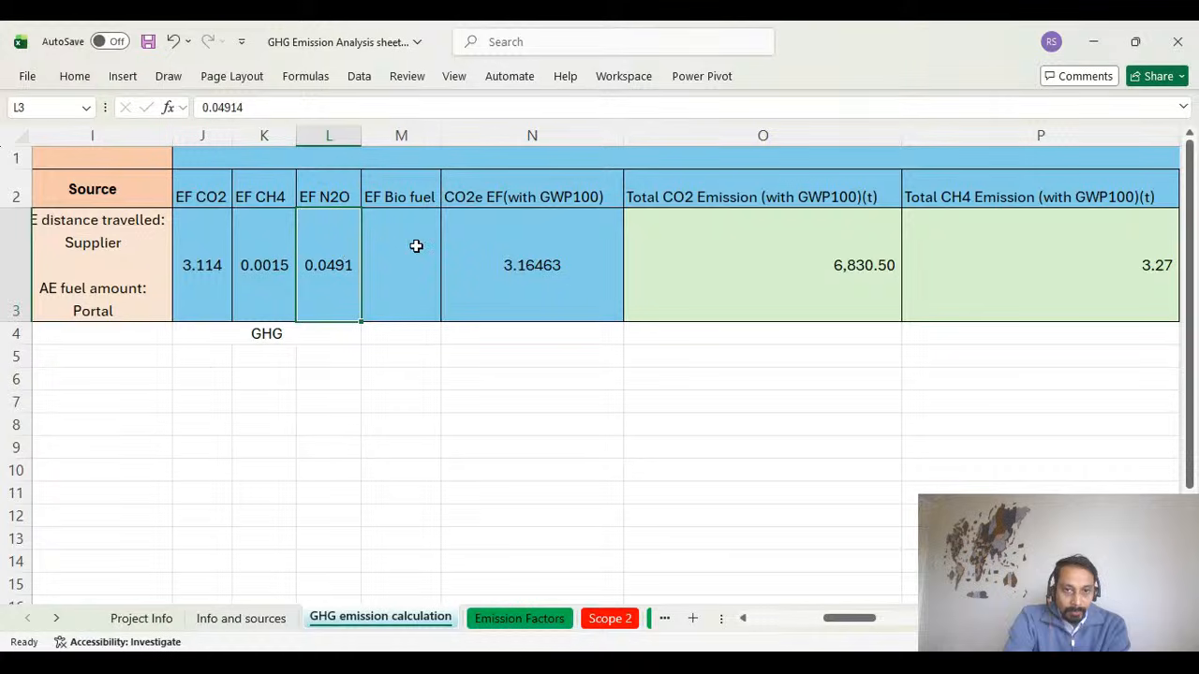
click(548, 273)
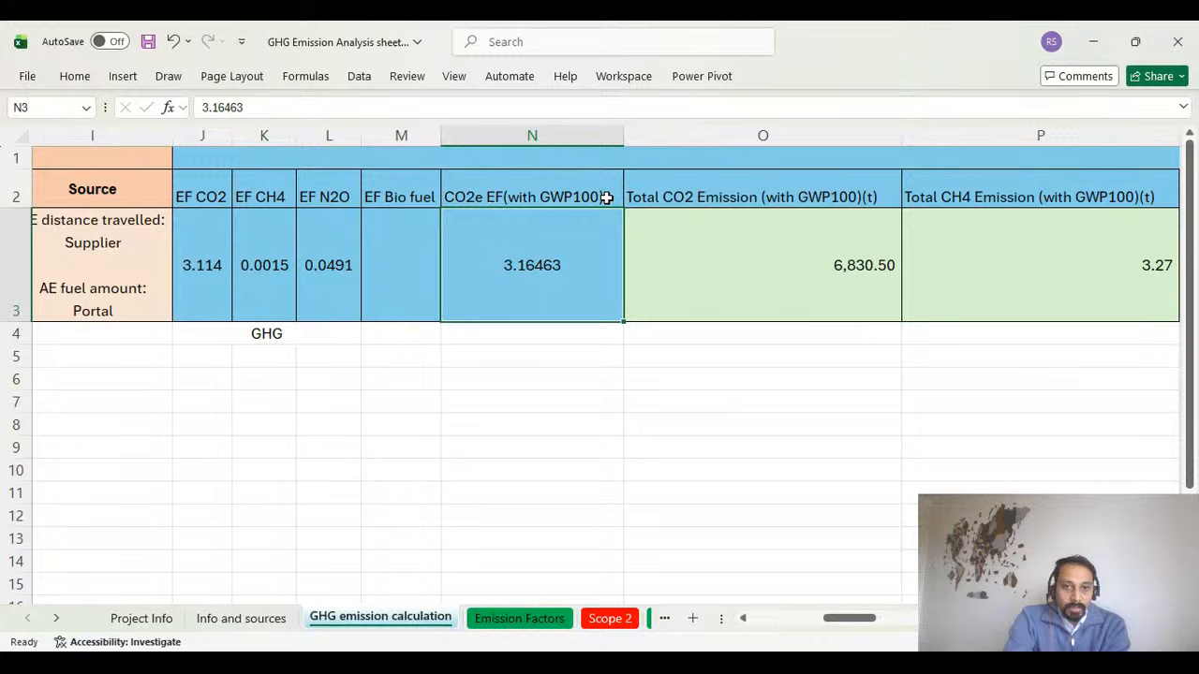
click(522, 192)
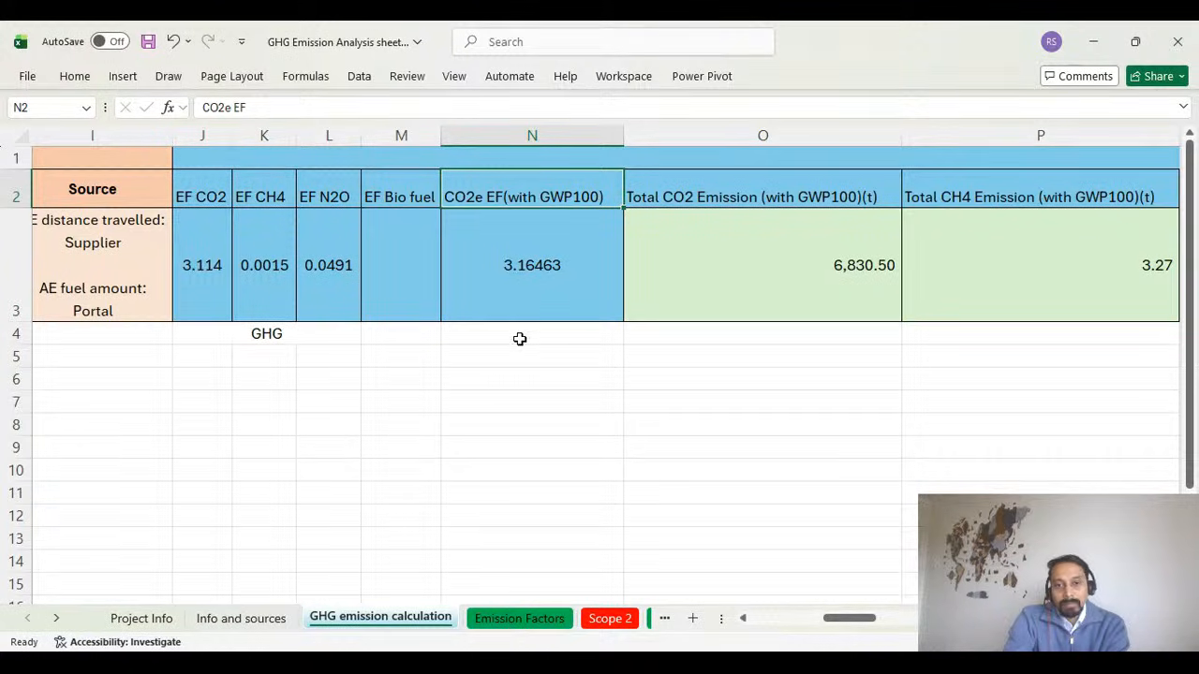
Compare the Marine HFO CO2 factor with GWP100 in E18 against the vessel's EF CO2 on the calculation sheet.
click(500, 619)
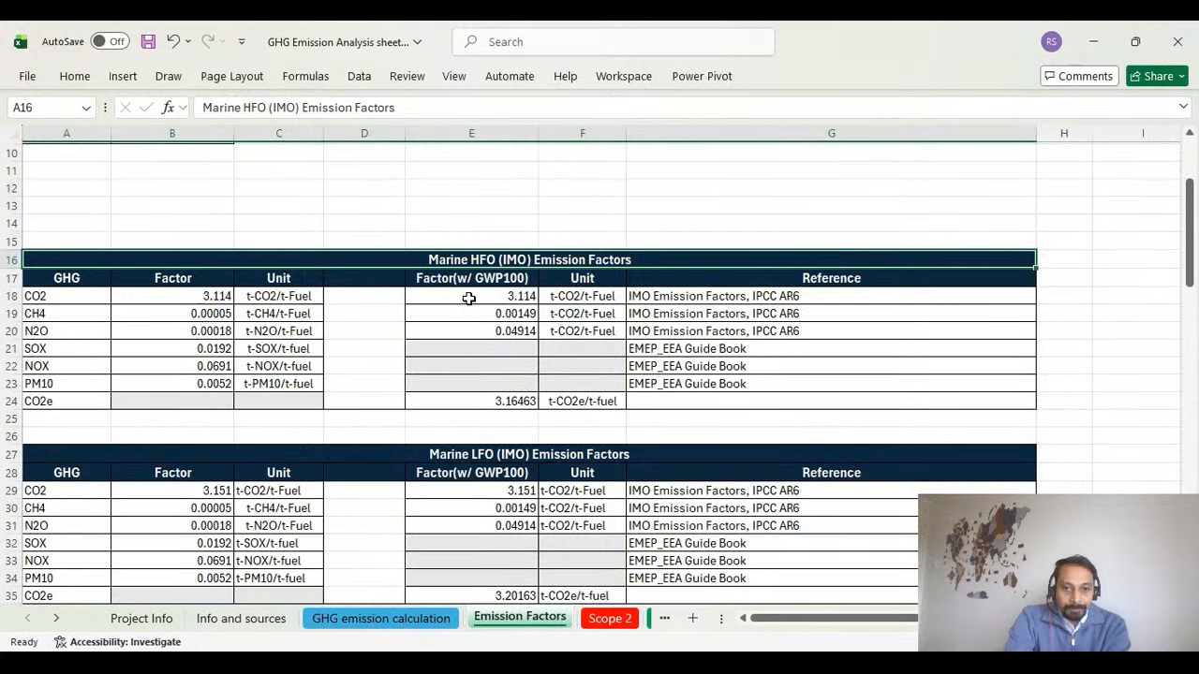
click(468, 296)
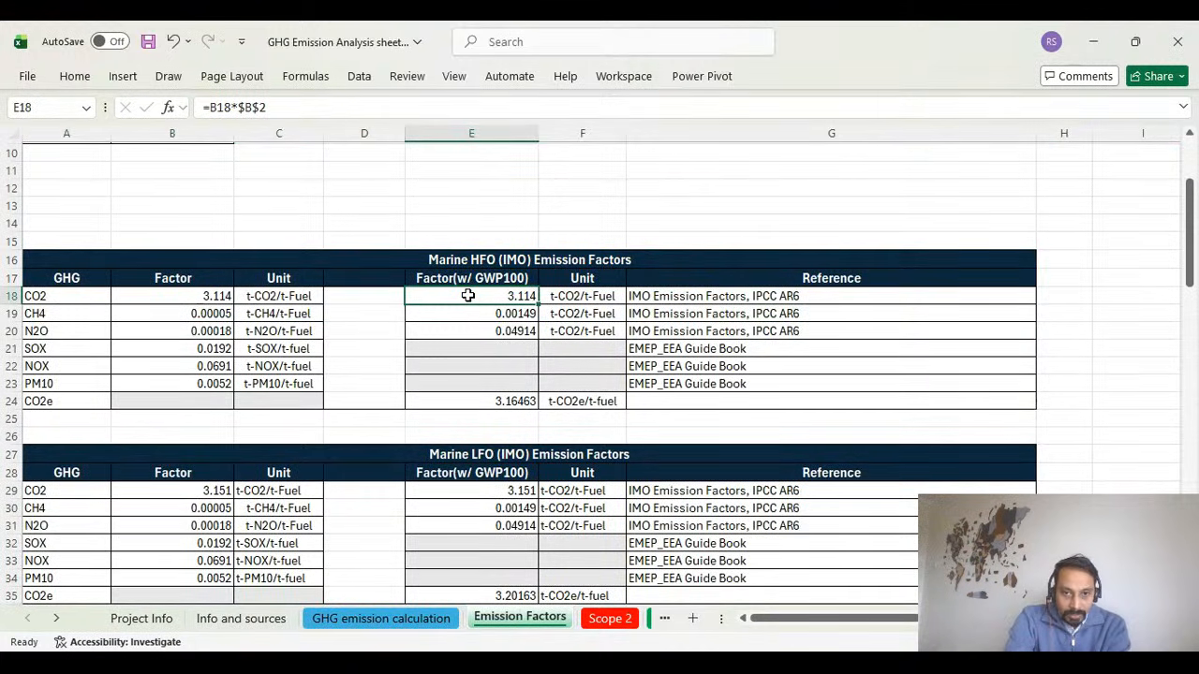
click(387, 619)
click(218, 305)
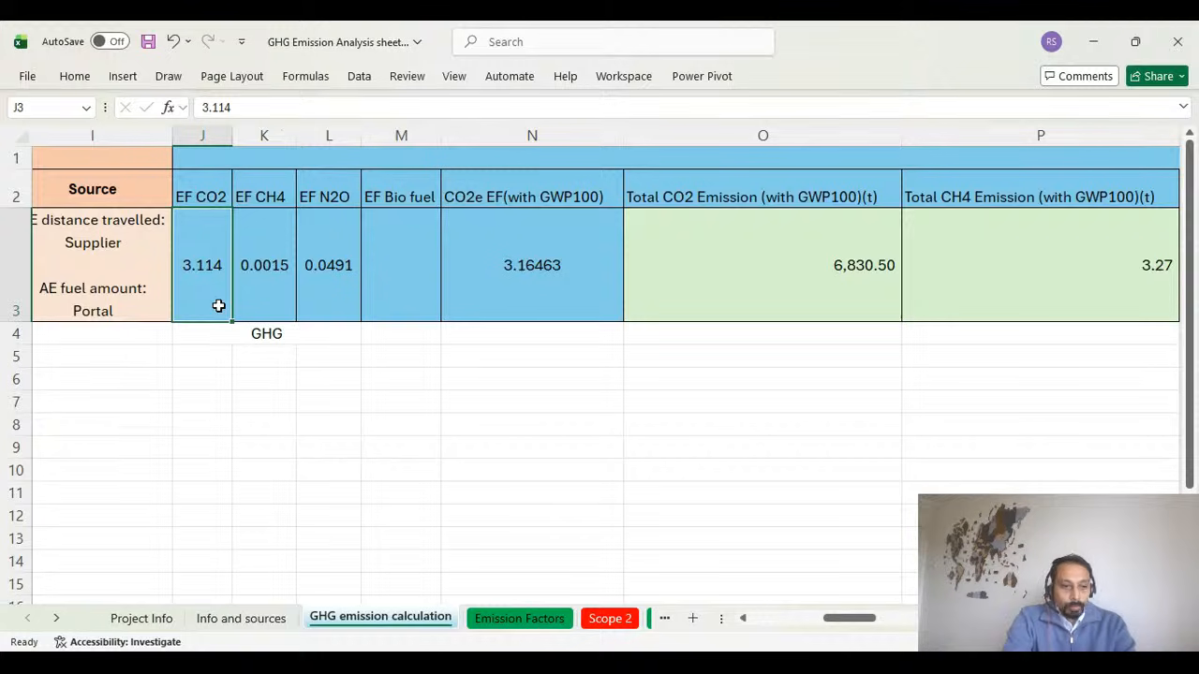
Review the 100-year GWP AR5 and AR6 tables on the Emission Factors sheet.
click(551, 622)
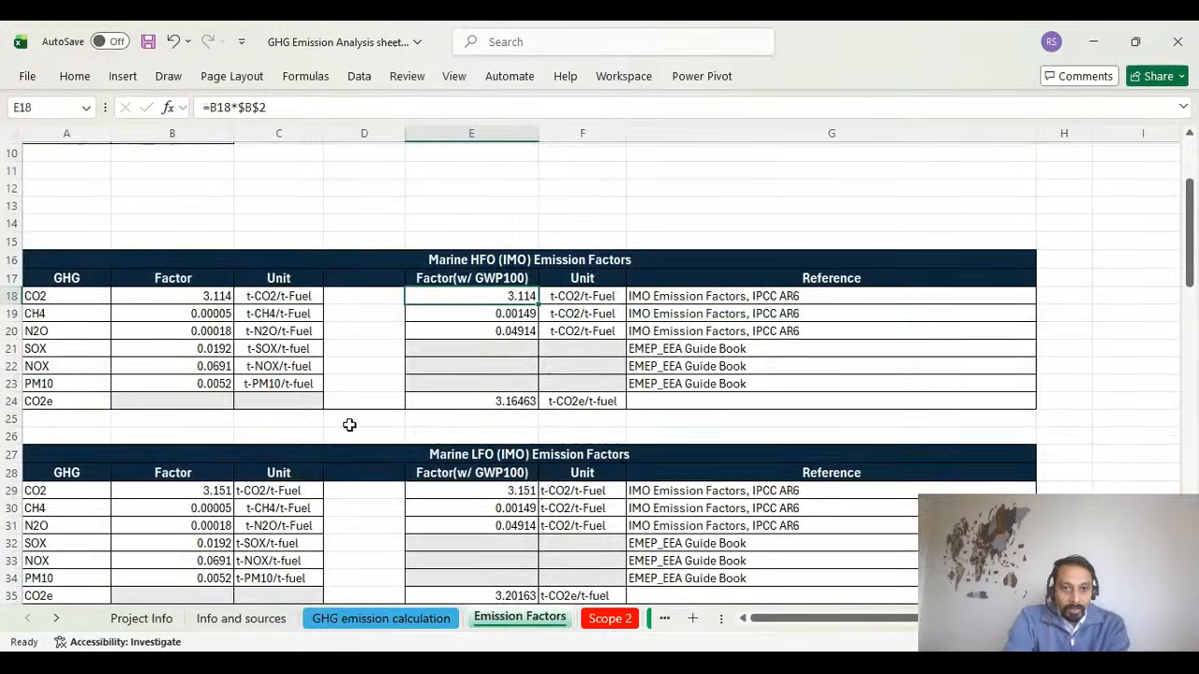
scroll(347, 424, up, 3)
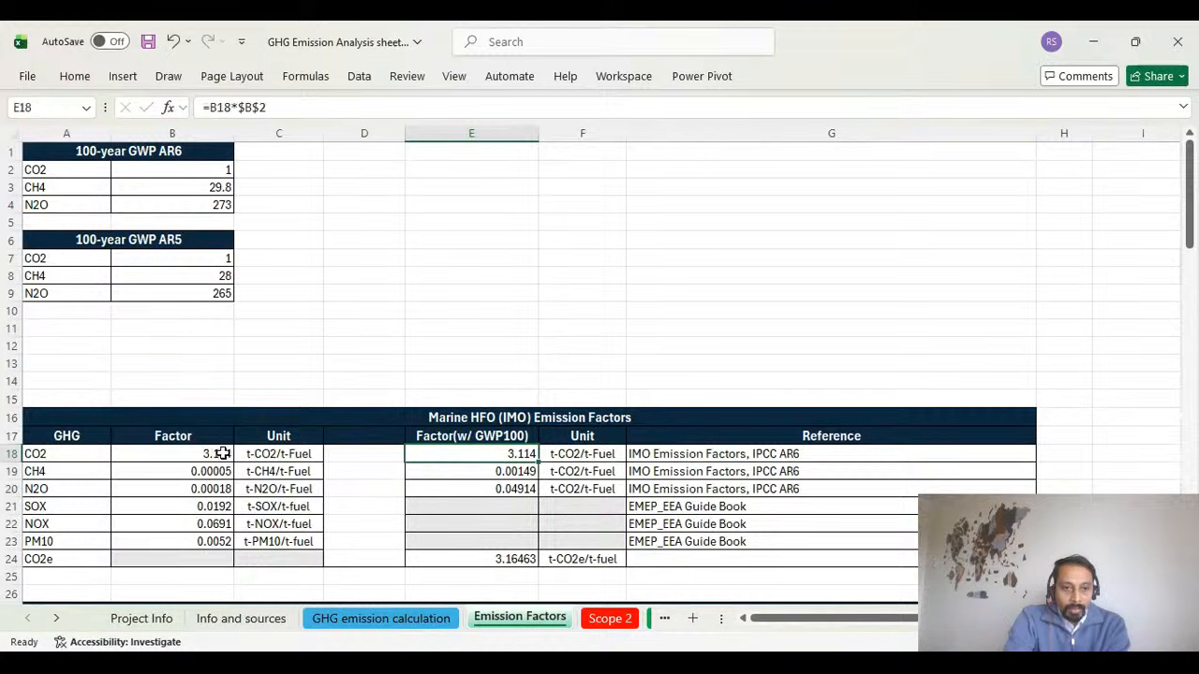
click(109, 242)
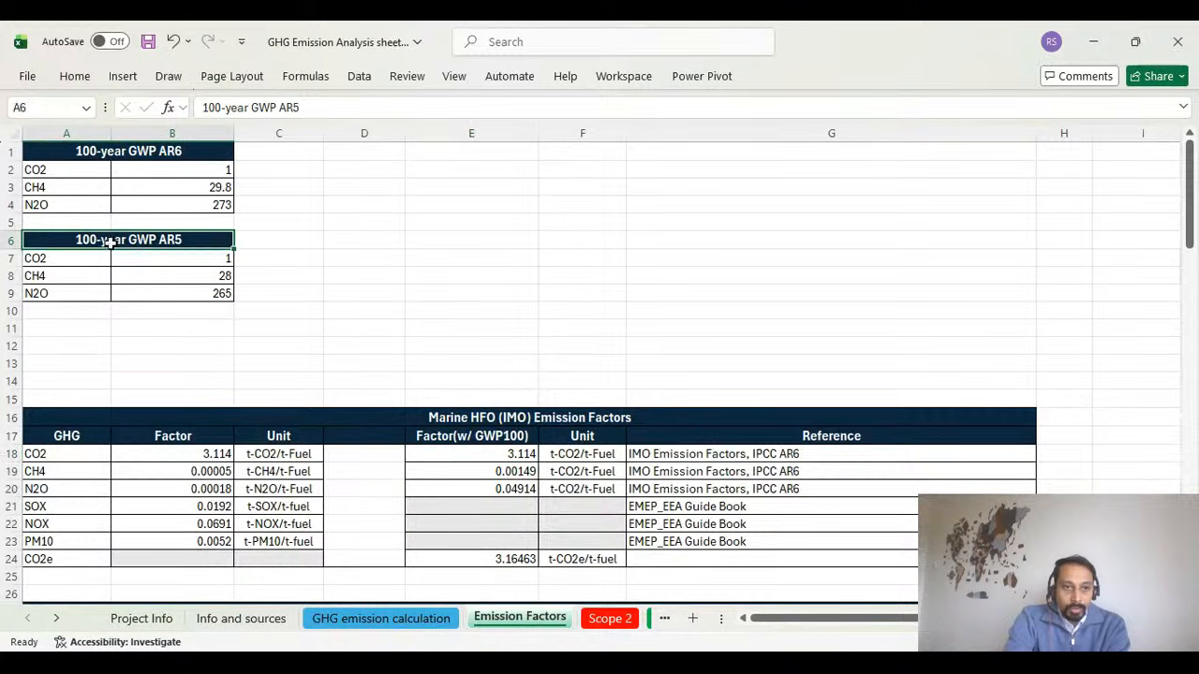
drag(110, 243, 202, 281)
drag(94, 154, 207, 199)
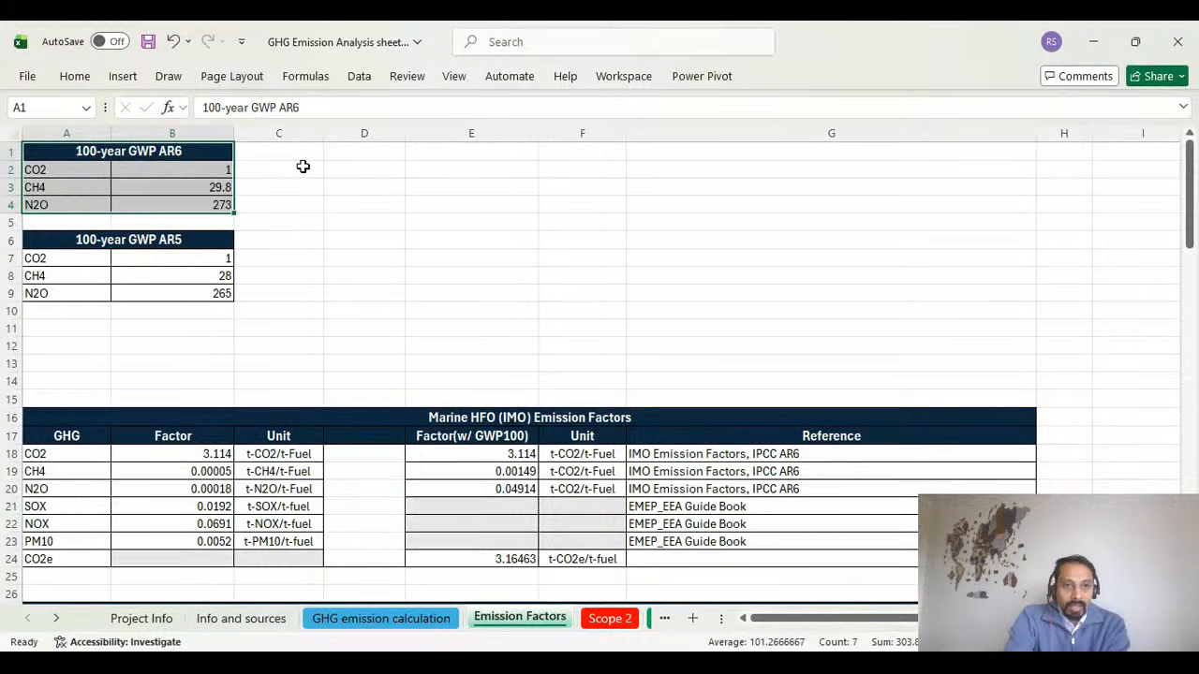
Enter IPCC in cell C2 beside the 100-year GWP AR6 table.
click(302, 167)
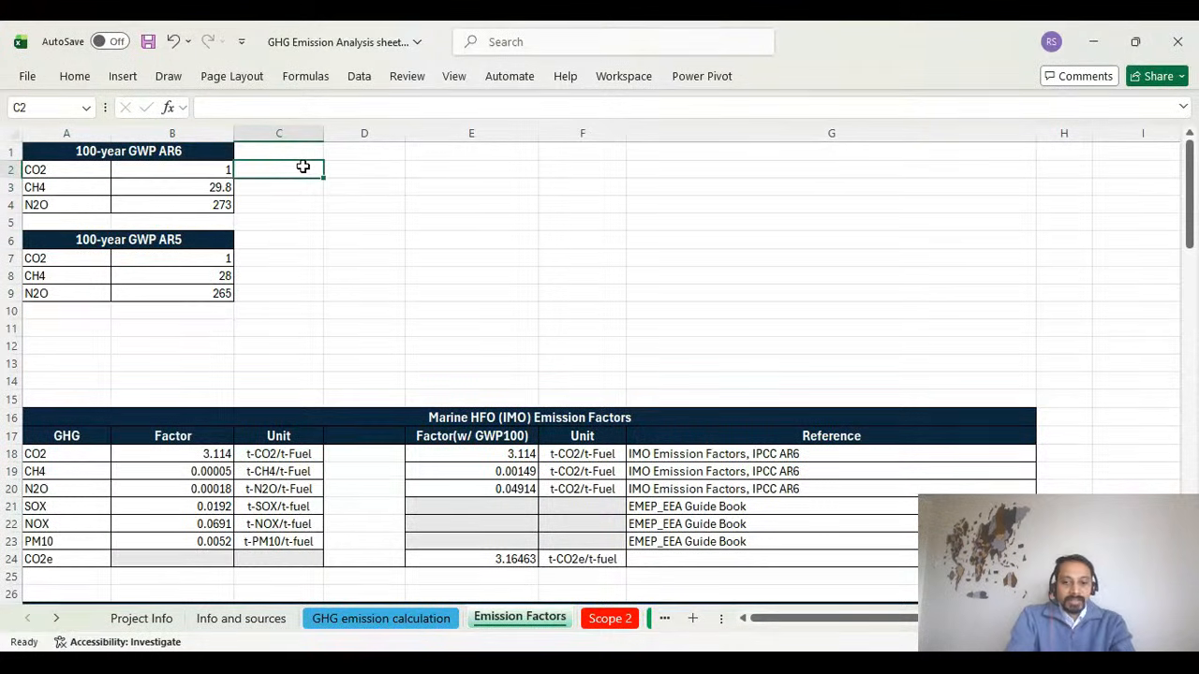
text(IPCC)
key(Return)
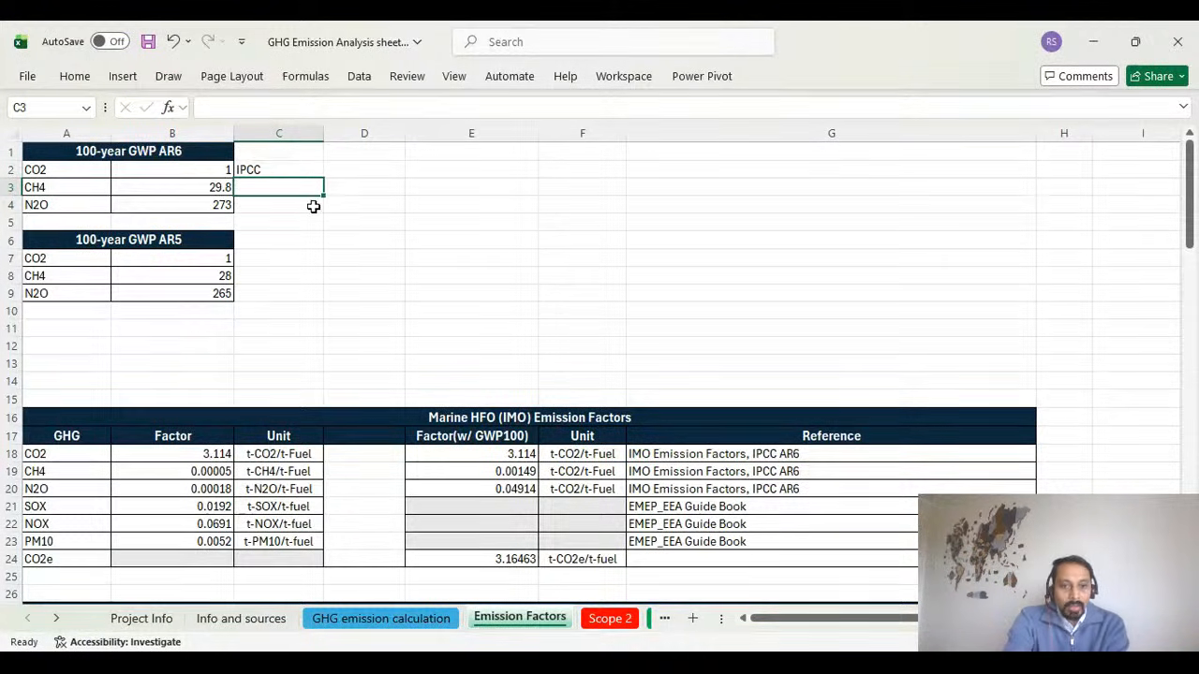
Enlarge the Emission Factors sheet and compare the AR6 and AR5 100-year GWP table headings.
click(1139, 642)
click(1139, 643)
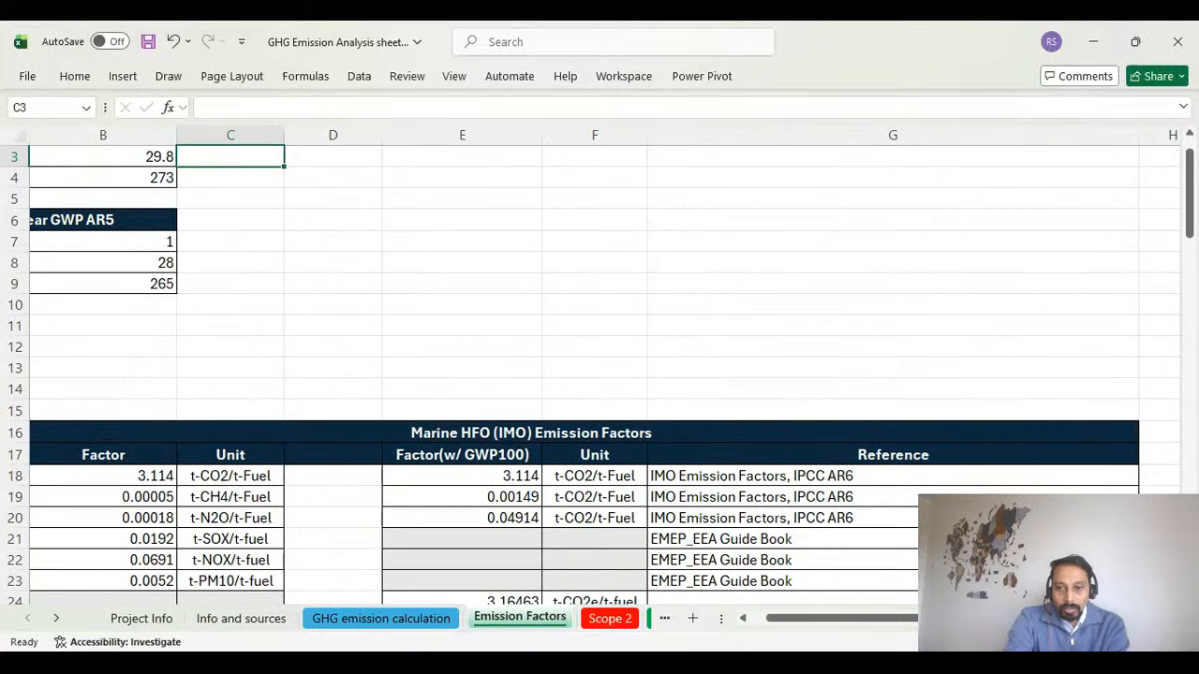
drag(854, 621, 714, 621)
scroll(268, 356, up, 1)
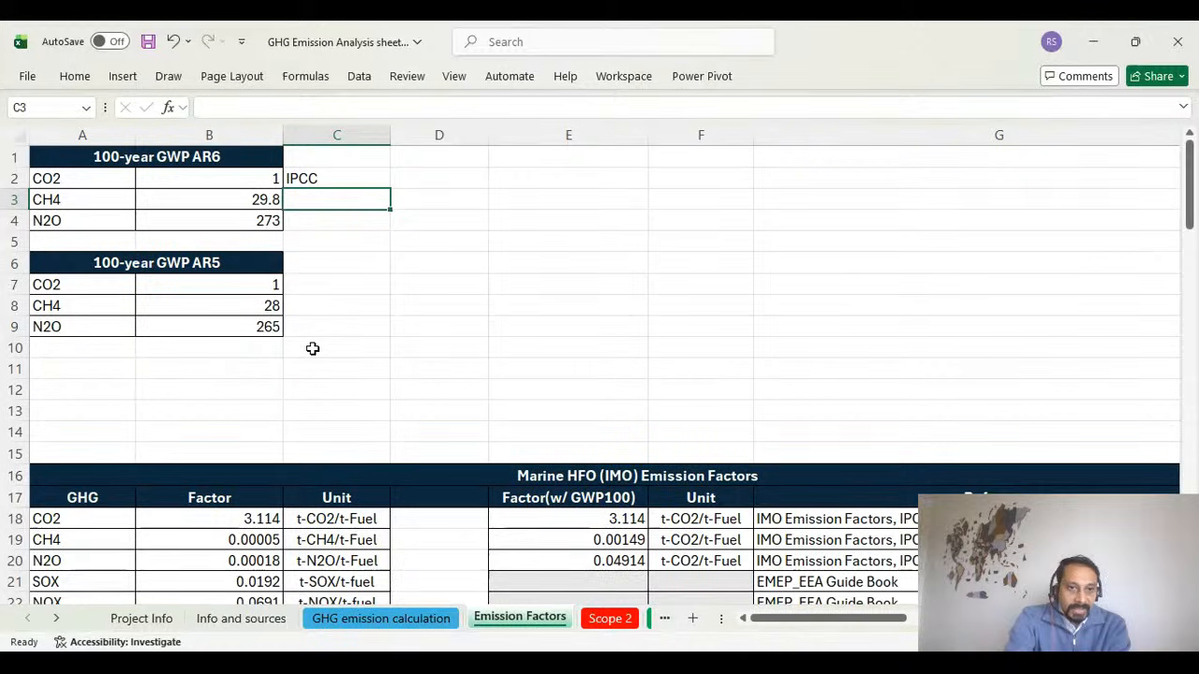
click(221, 156)
click(223, 262)
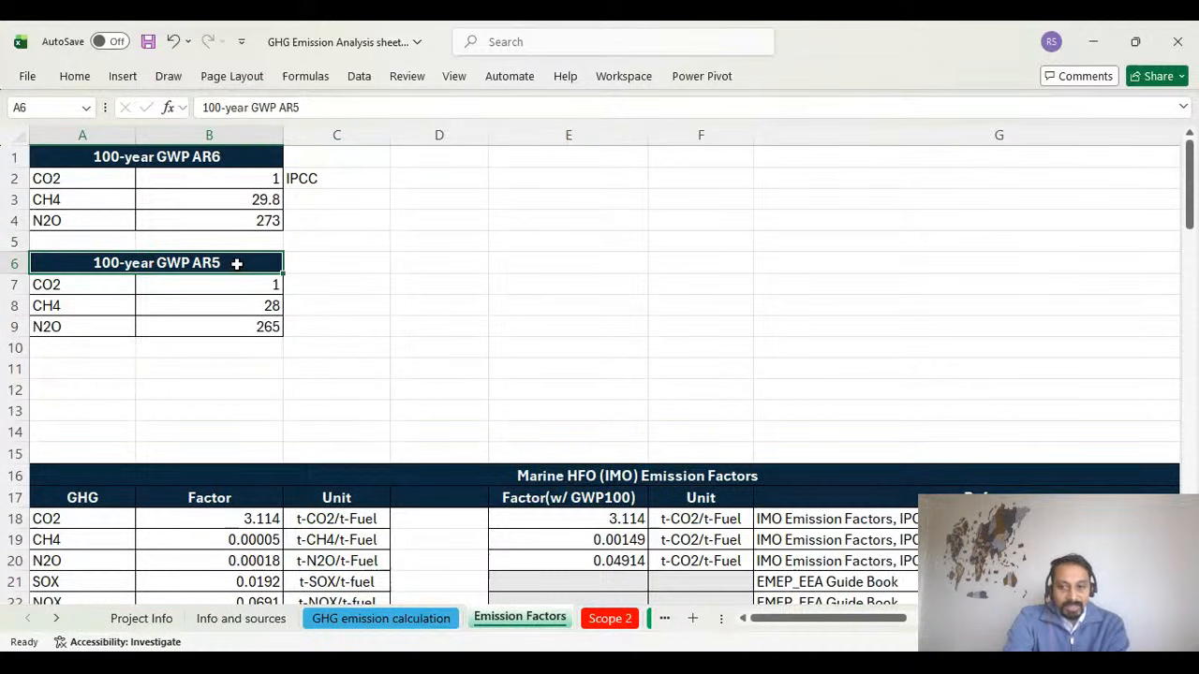
click(225, 157)
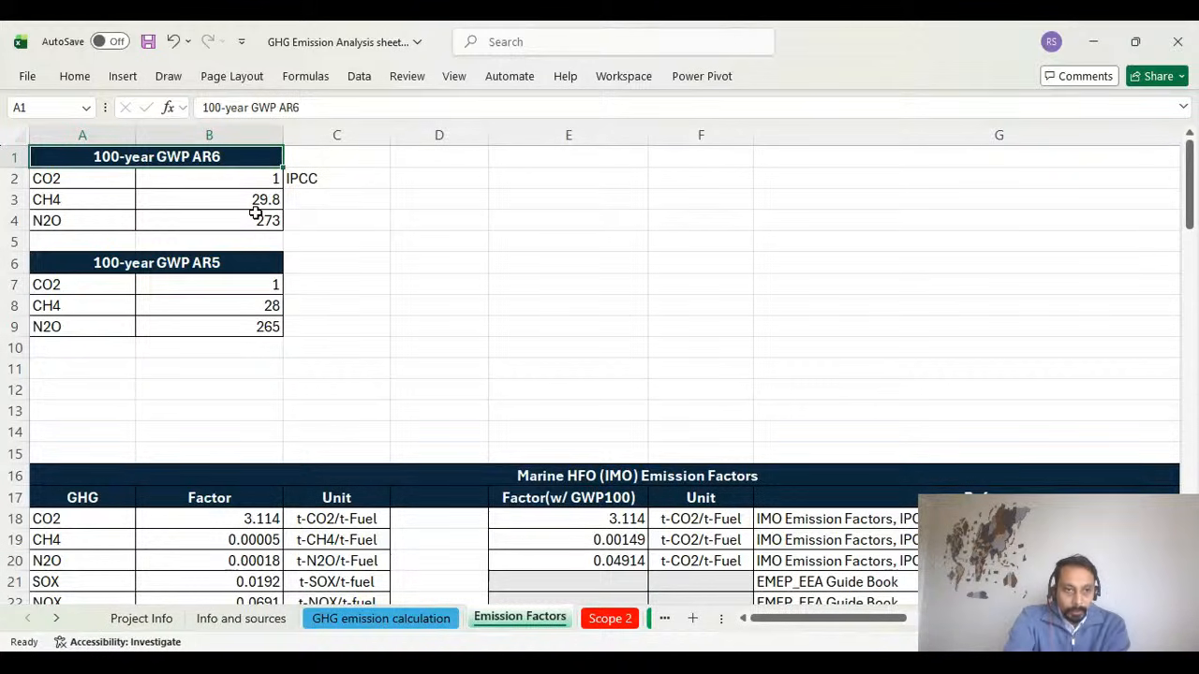
Examine the CO2, CH4 and N2O global warming potentials in the AR6 table.
click(108, 179)
click(208, 178)
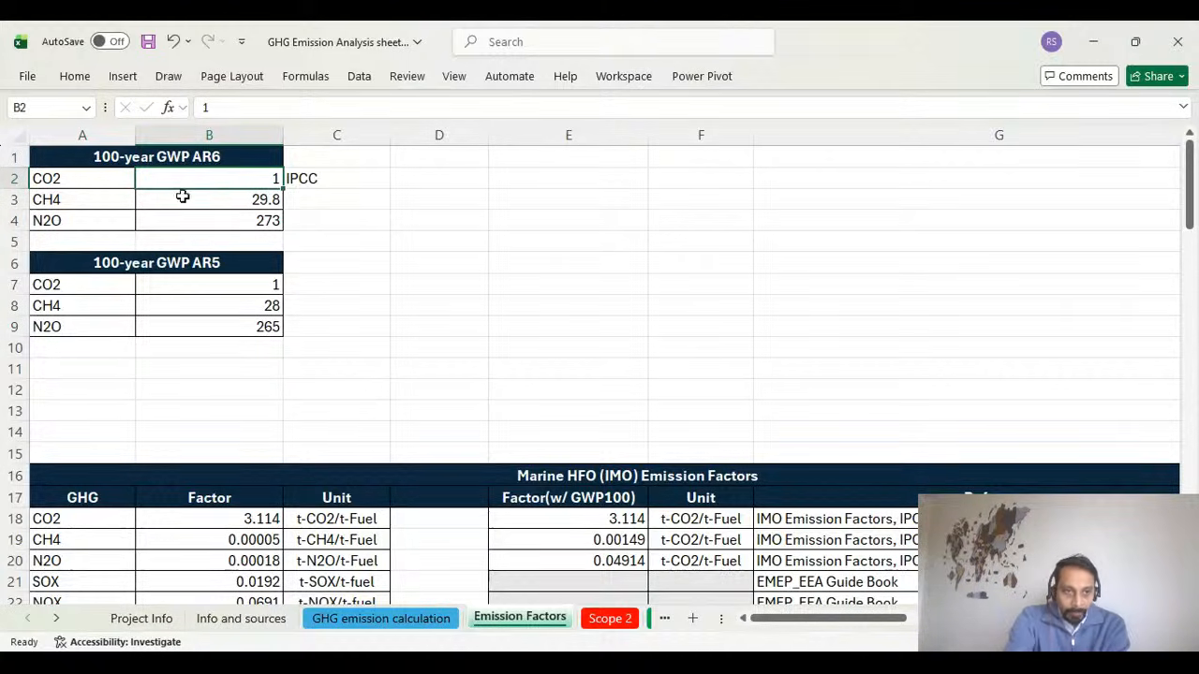
click(64, 197)
click(230, 217)
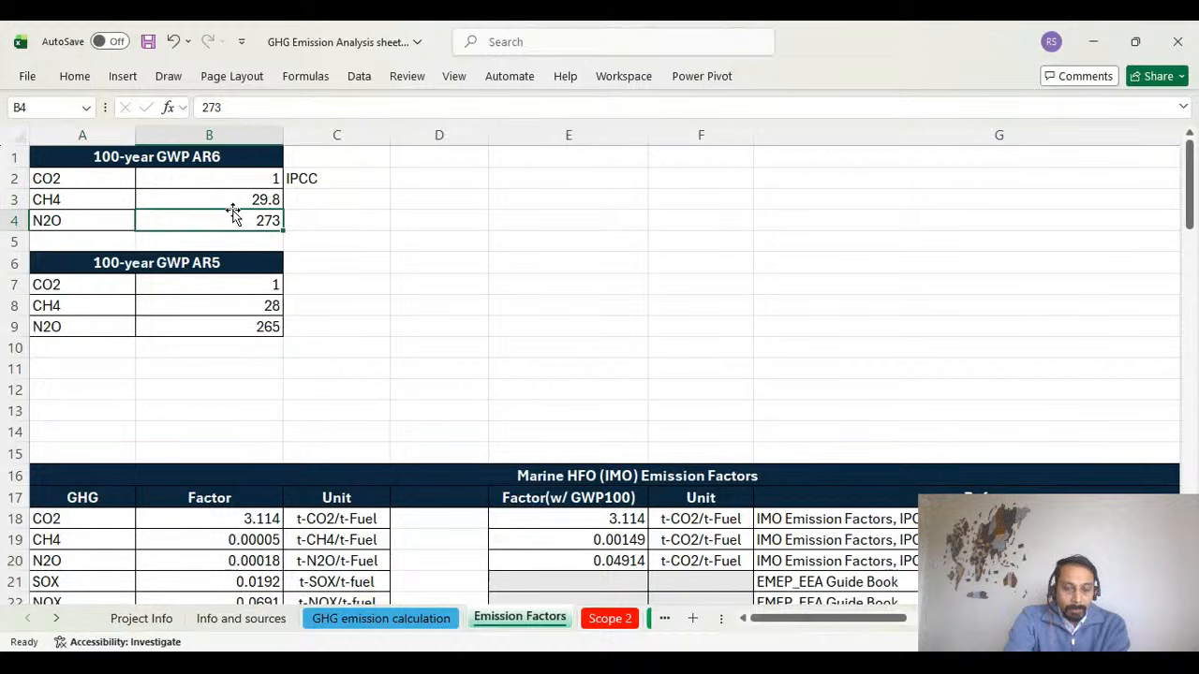
click(240, 199)
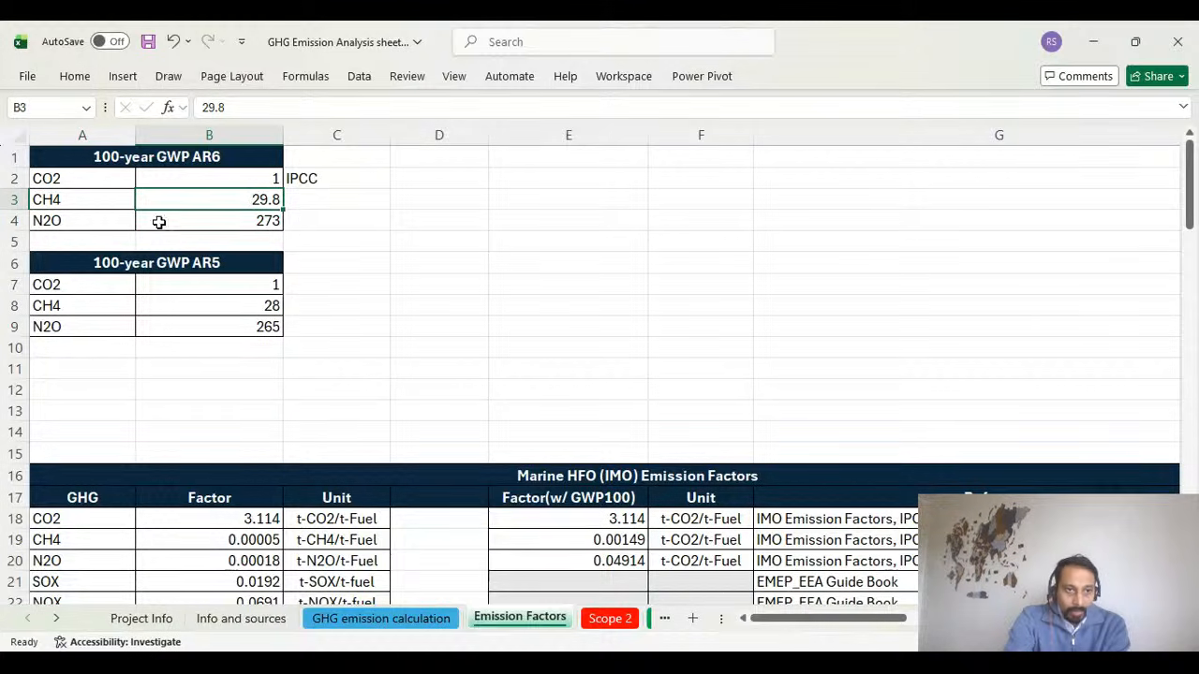
click(84, 219)
click(247, 217)
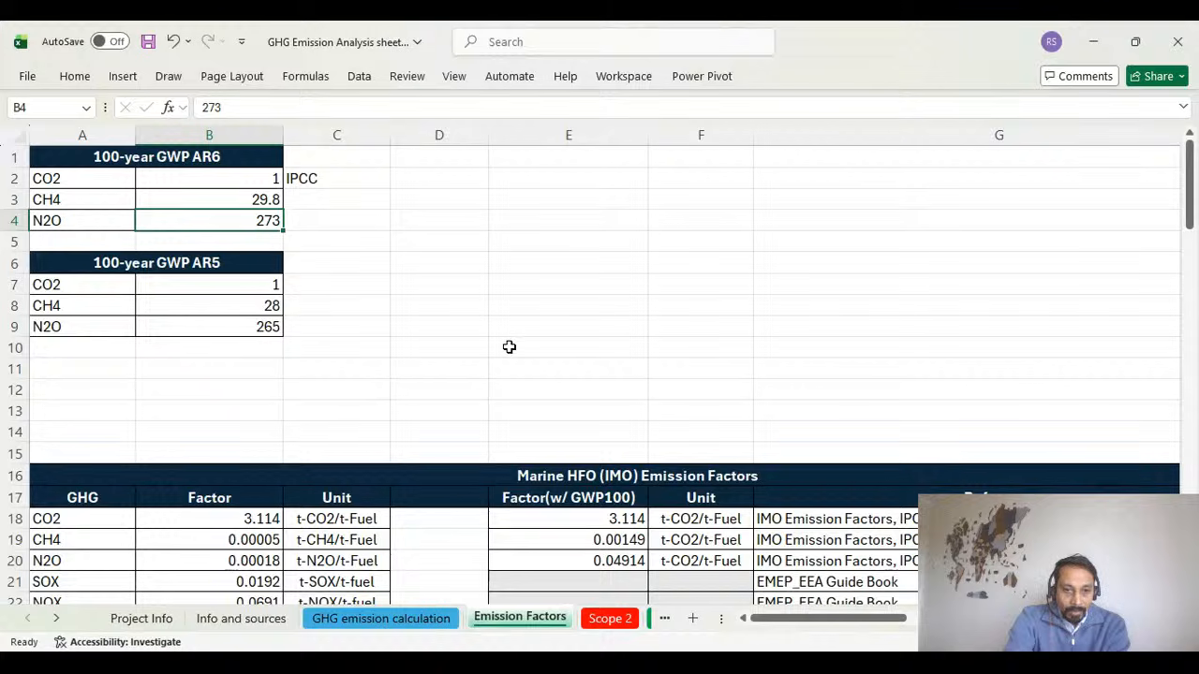
Inspect how the Marine HFO CO2 factor with GWP100 in E18 is calculated, tracing its referenced cells without altering the formula.
scroll(508, 347, down, 1)
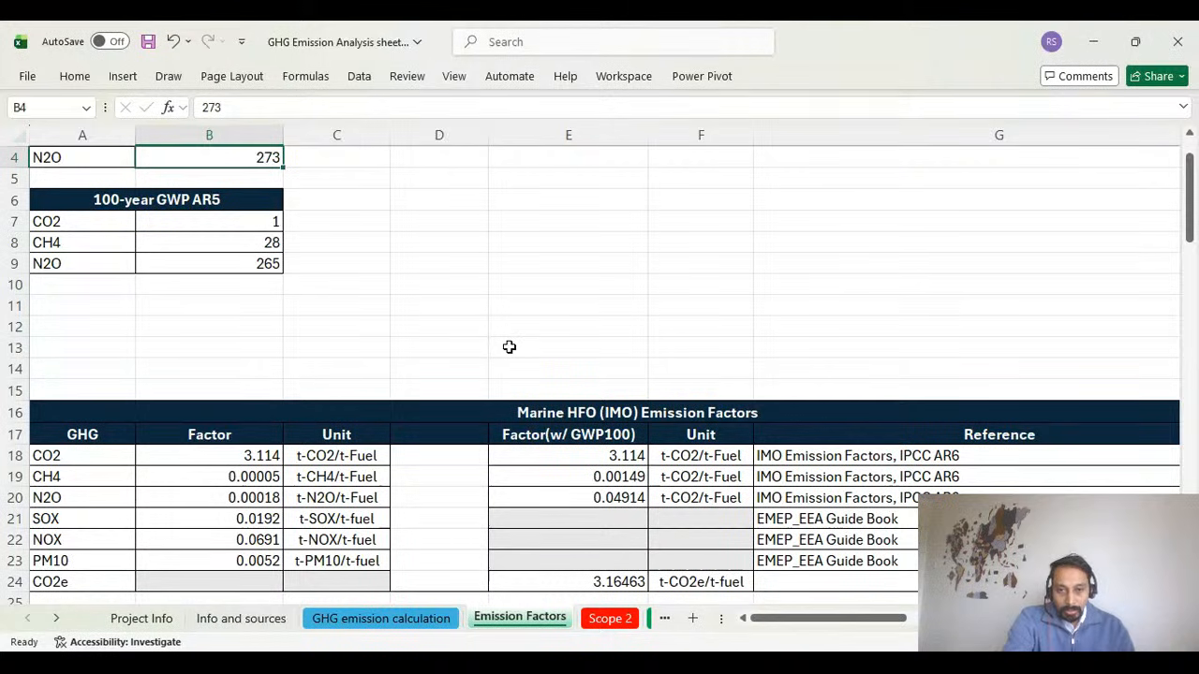
scroll(509, 347, up, 1)
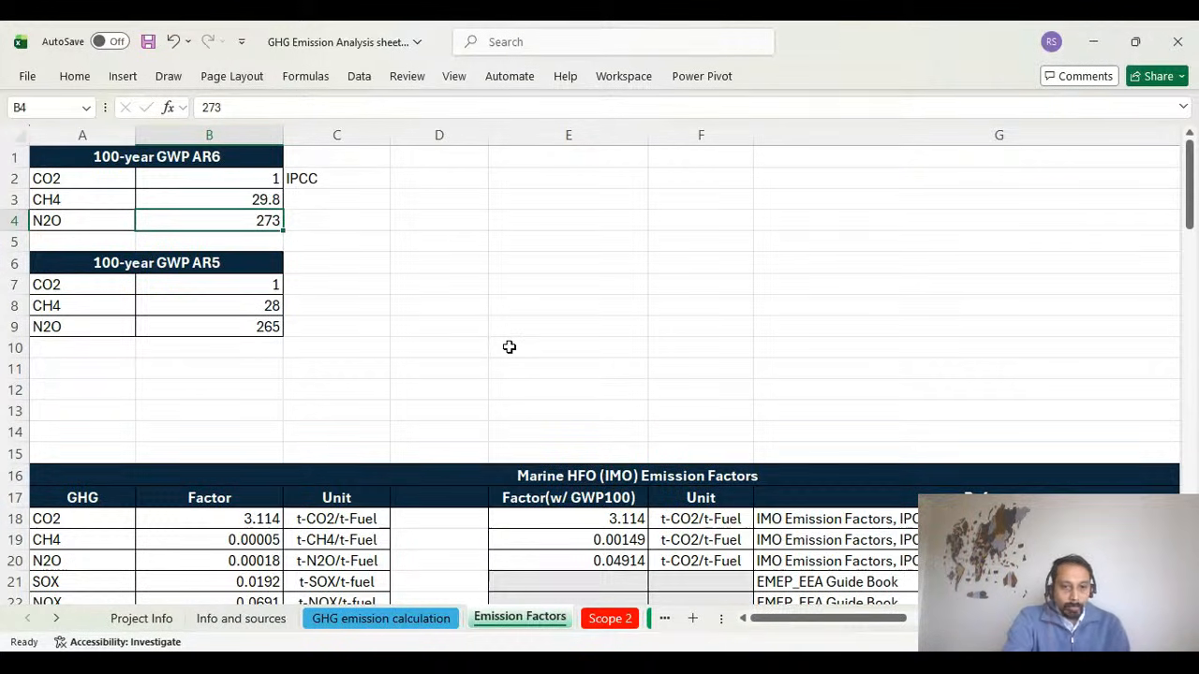
scroll(508, 346, down, 1)
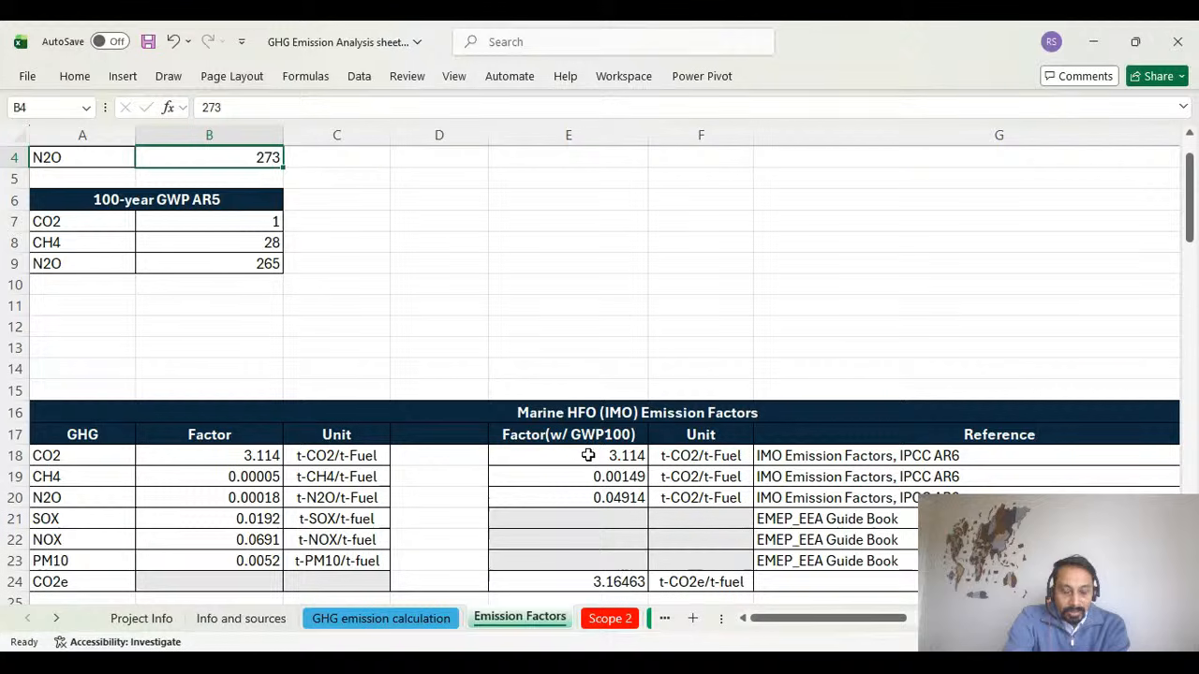
click(236, 456)
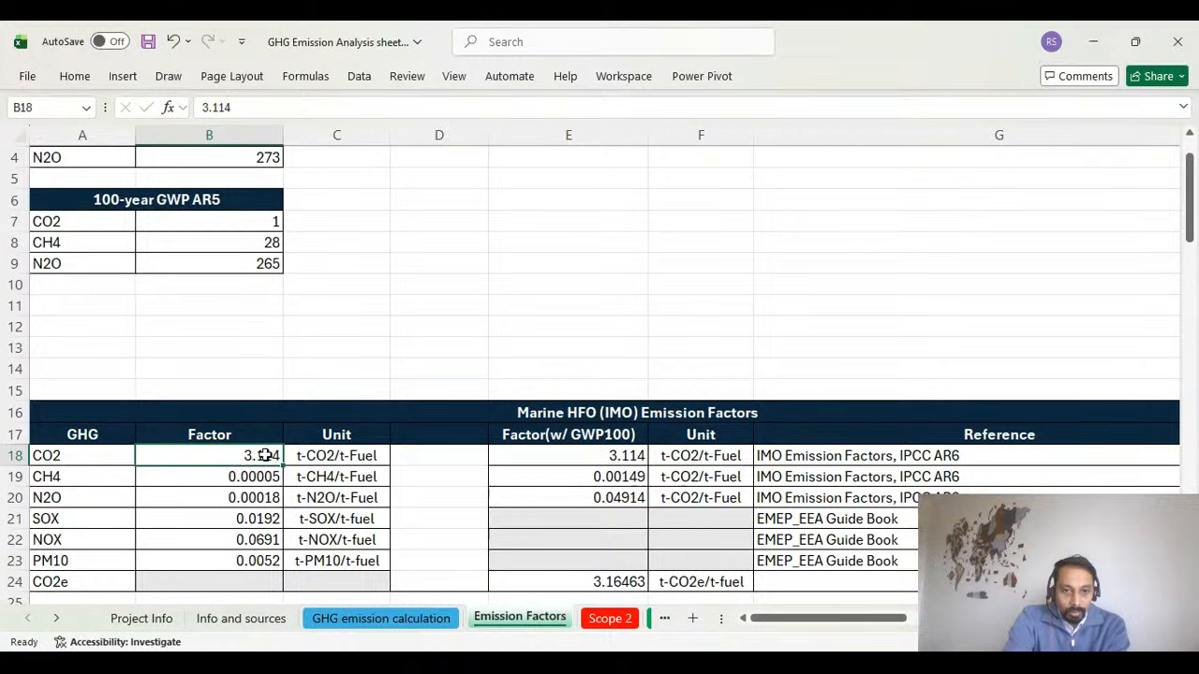
click(581, 456)
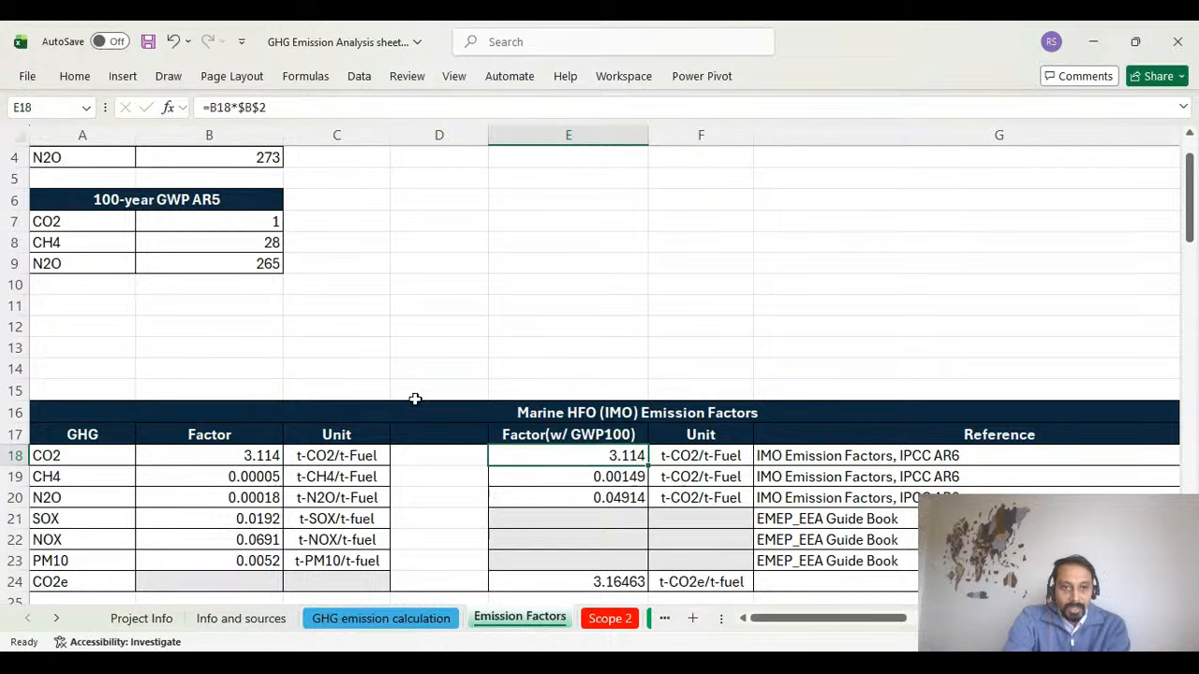
double_click(604, 459)
scroll(437, 354, up, 1)
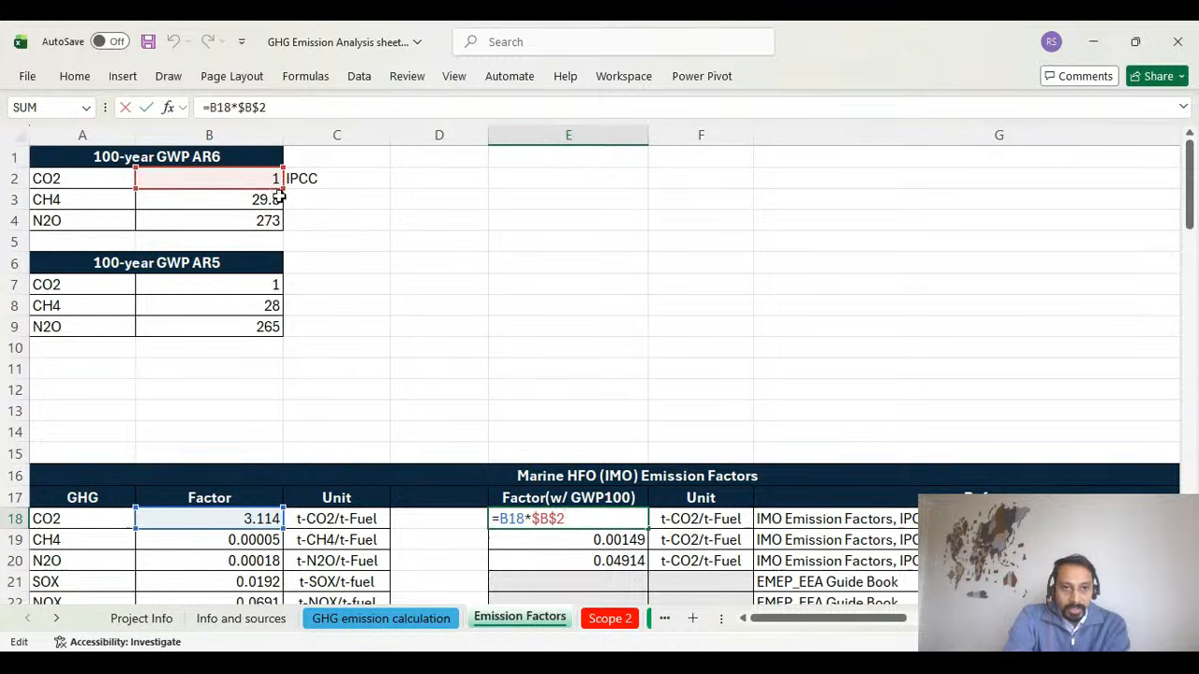
scroll(359, 390, down, 1)
scroll(360, 390, down, 1)
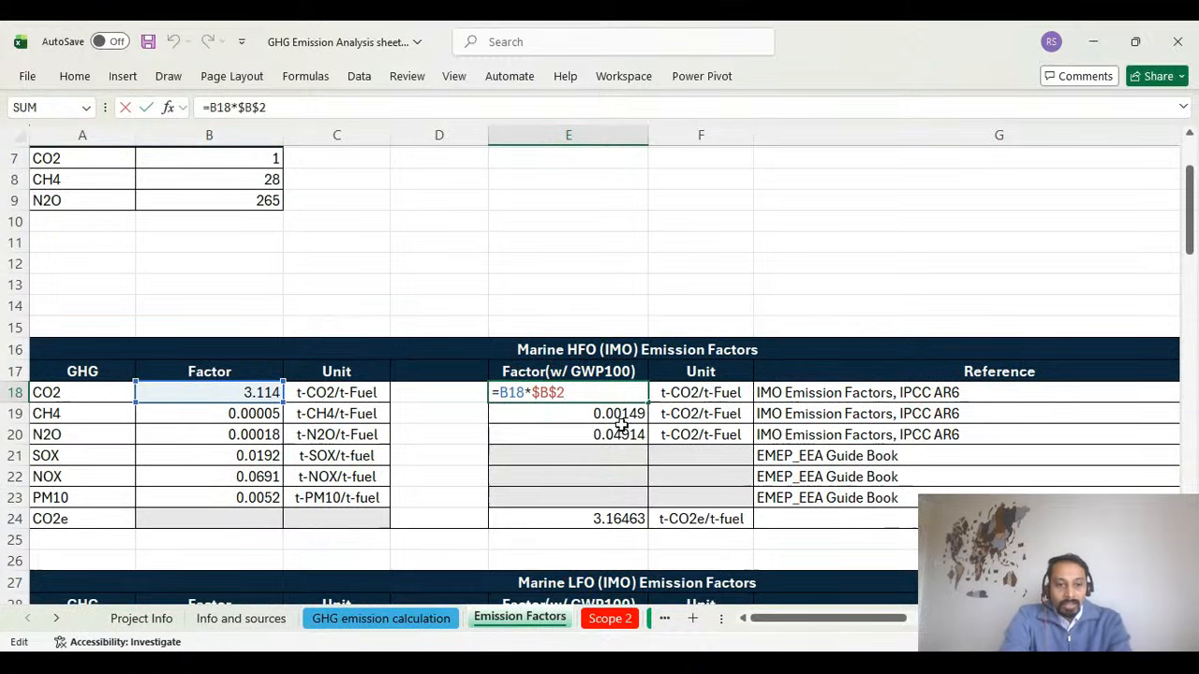
key(Escape)
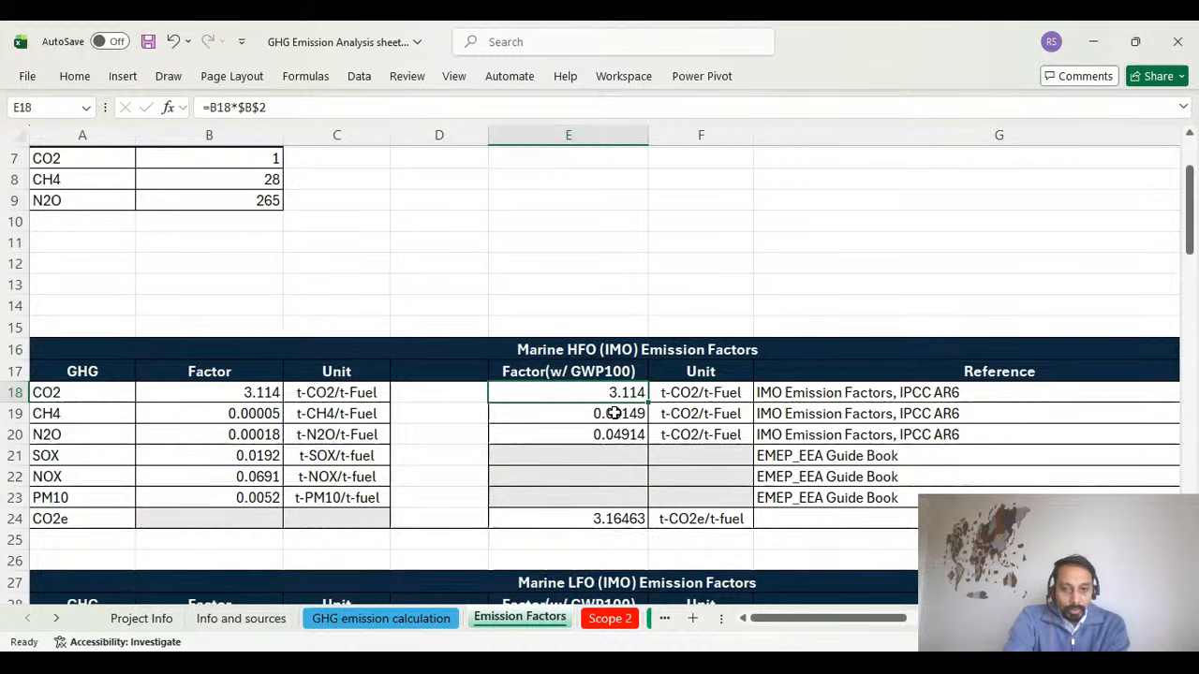
Inspect the Marine HFO CH4 factor formula in E19, tracing it to the AR6 CH4 potential without altering it.
double_click(613, 417)
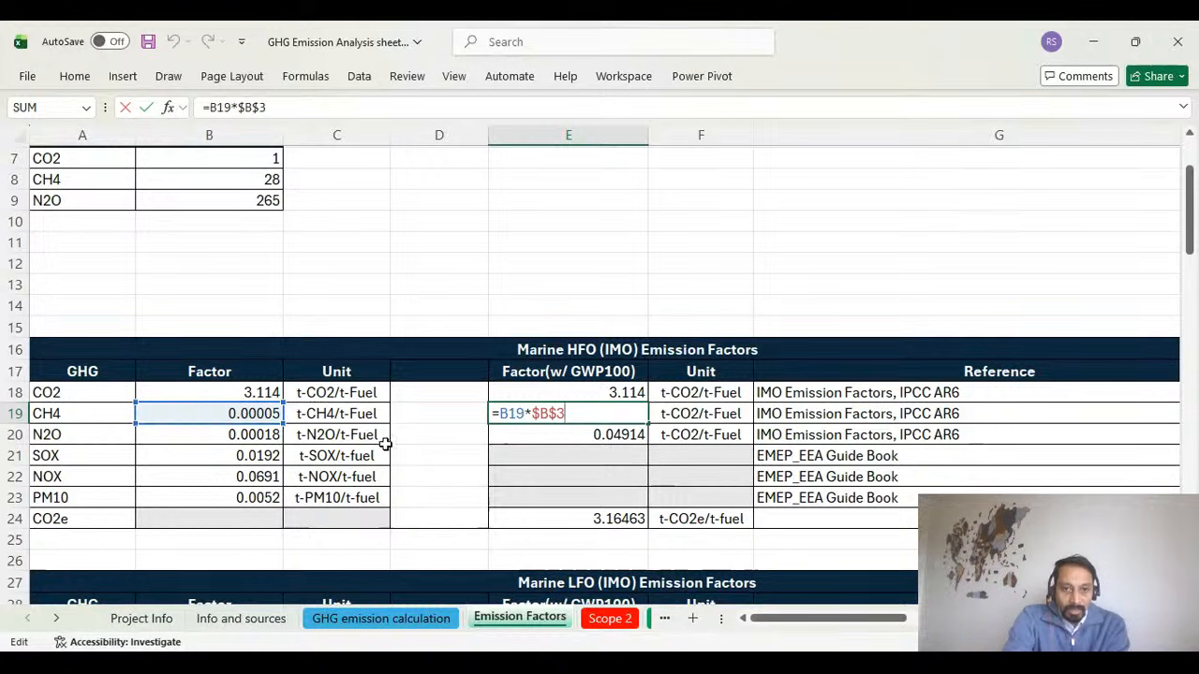
scroll(403, 448, up, 2)
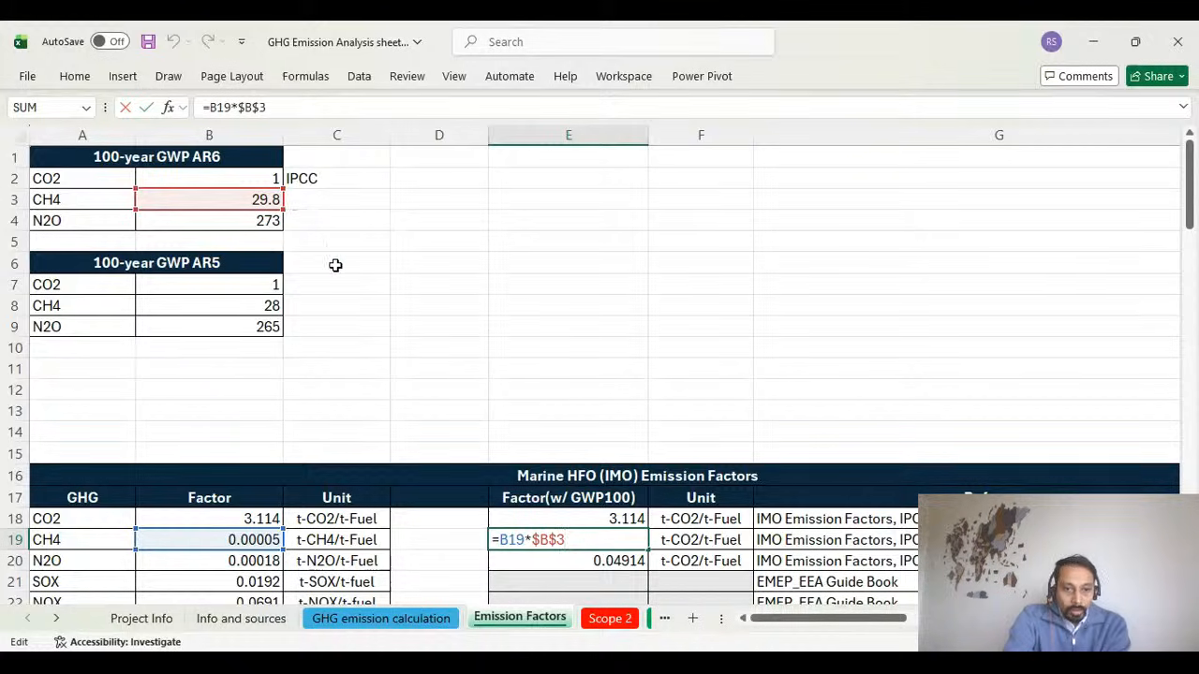
scroll(388, 346, down, 1)
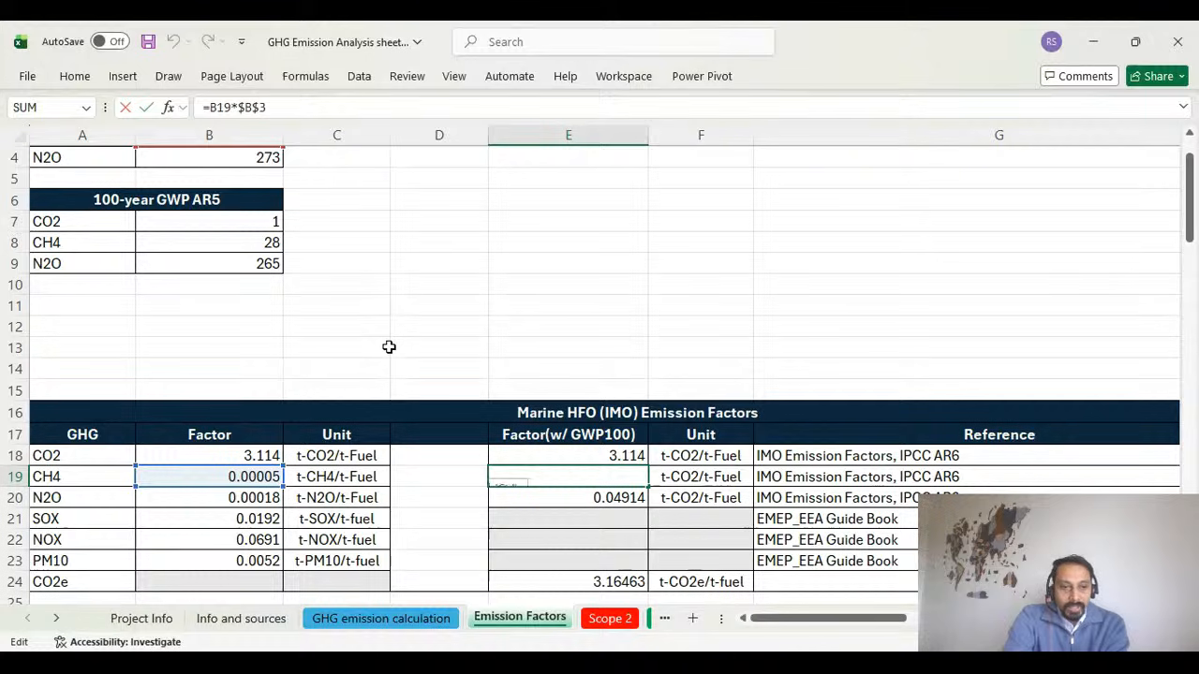
scroll(389, 346, up, 1)
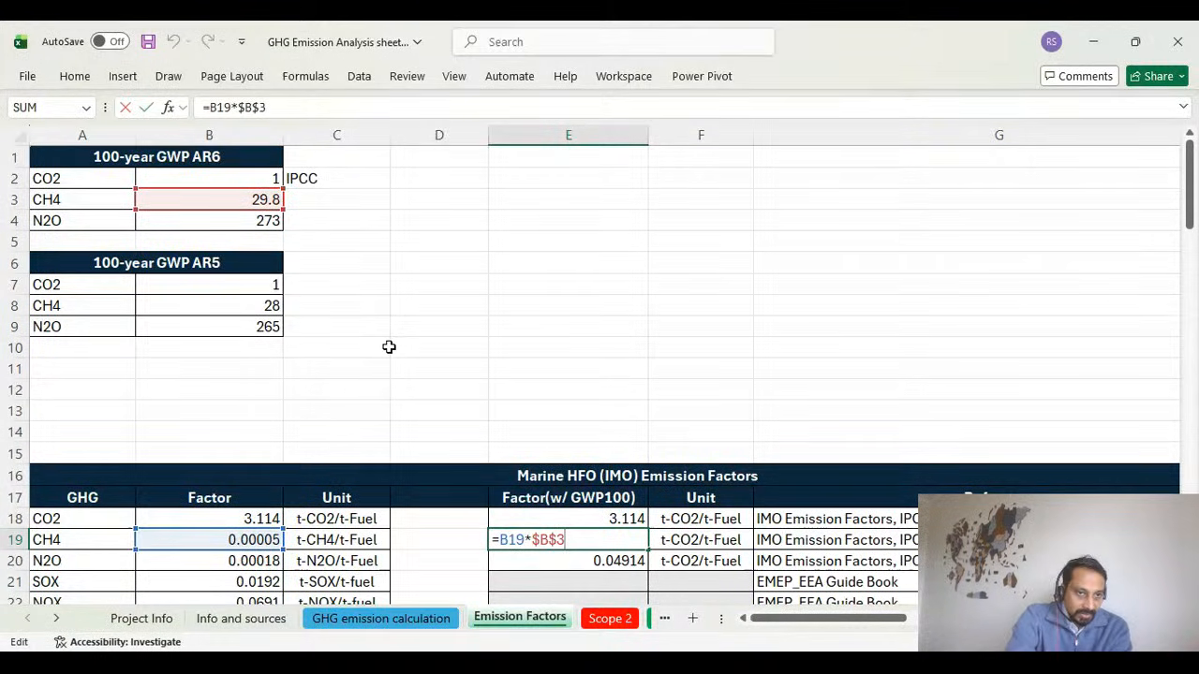
key(Return)
scroll(389, 346, down, 1)
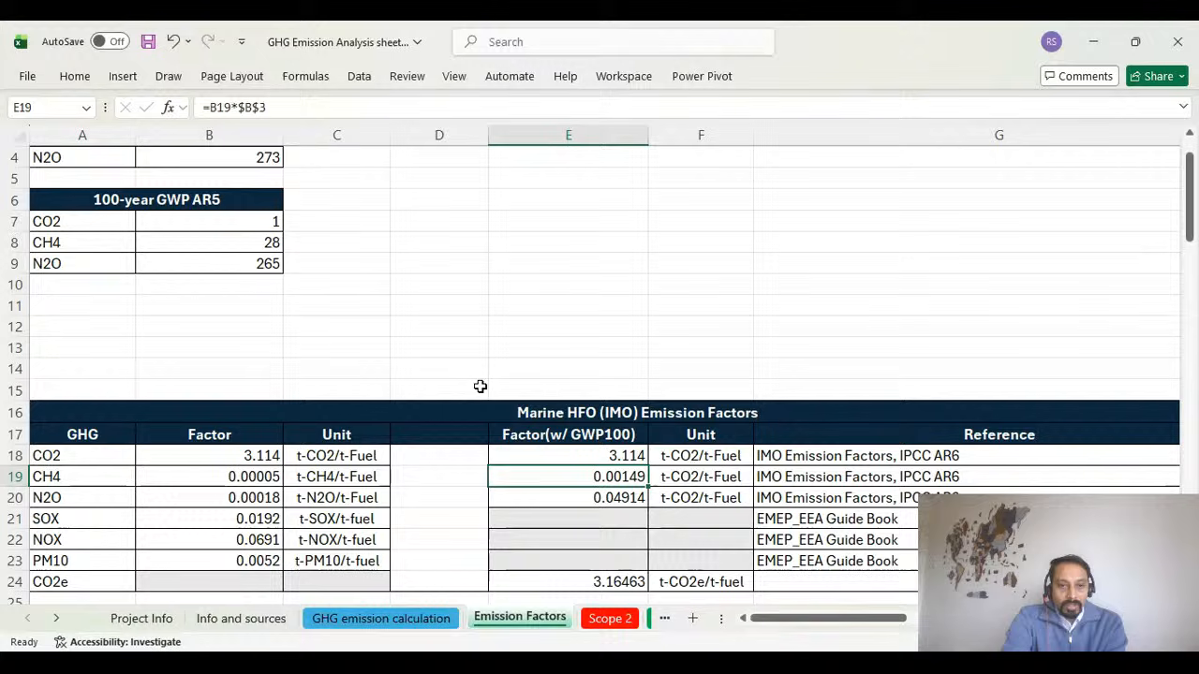
Inspect the Marine HFO N2O factor formula in E20, tracing it to the AR6 N2O potential without altering it.
double_click(595, 496)
scroll(254, 319, up, 1)
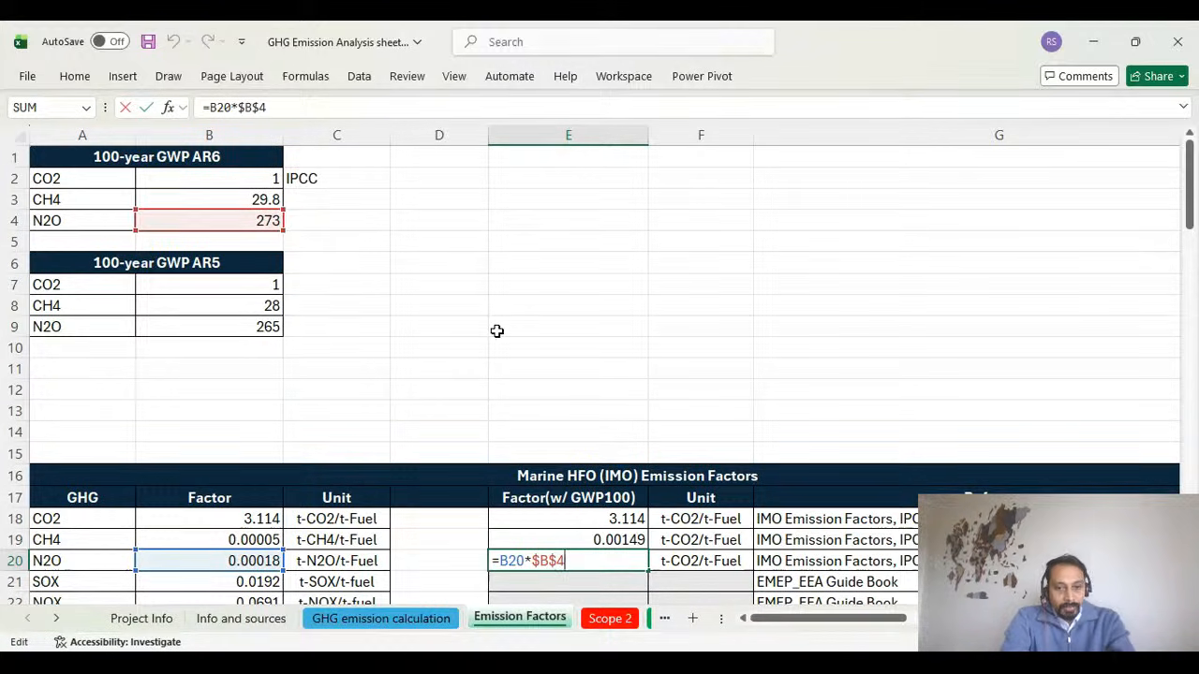
key(ctrl+Return)
scroll(507, 352, down, 1)
Compare the CO2e factor in N3 of the GHG emission calculation sheet with the Marine HFO CO2e sum formula in E24 of Emission Factors.
click(438, 617)
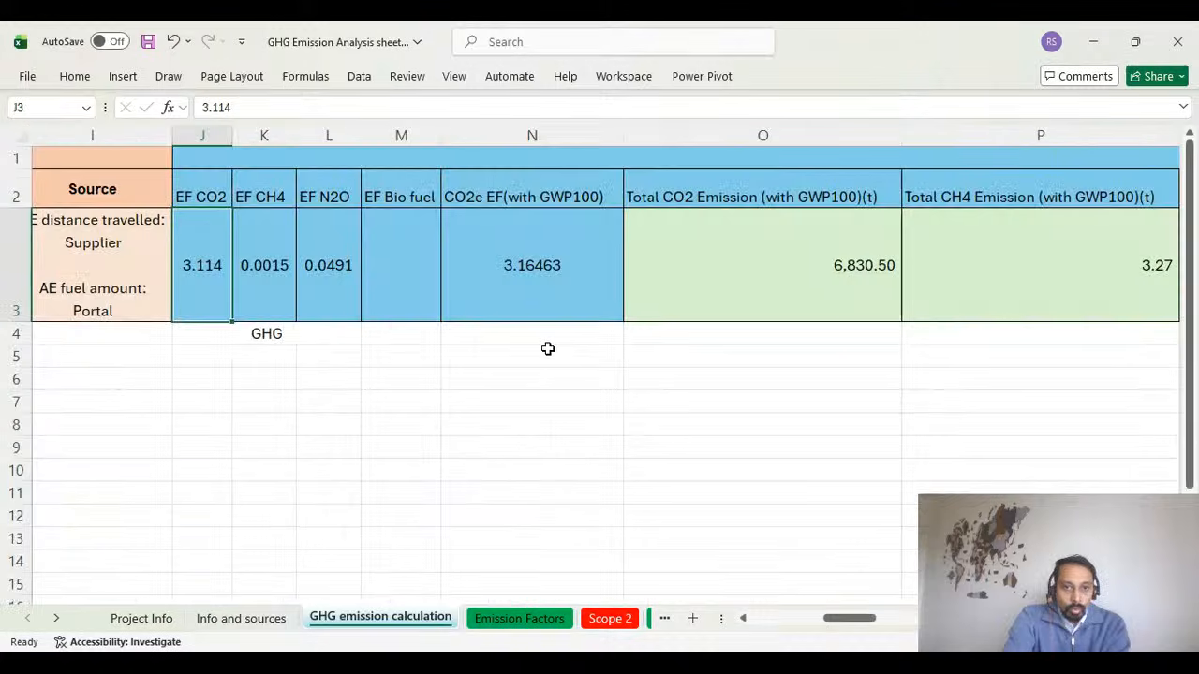
click(530, 282)
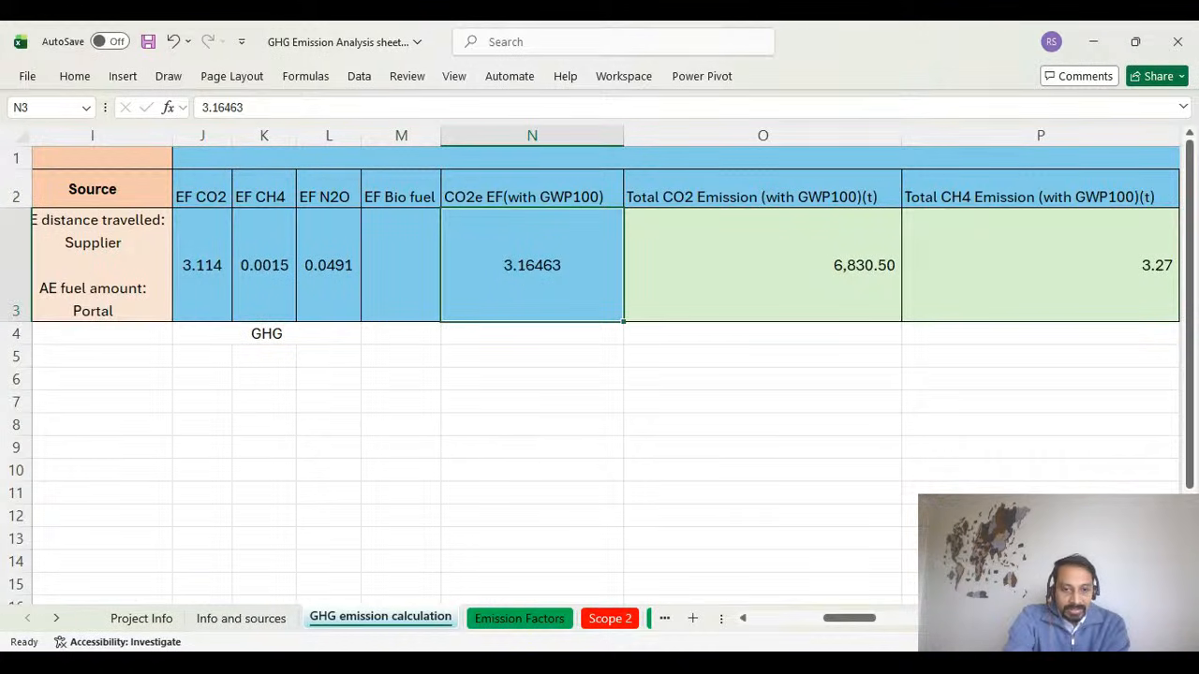
click(521, 619)
scroll(530, 474, down, 1)
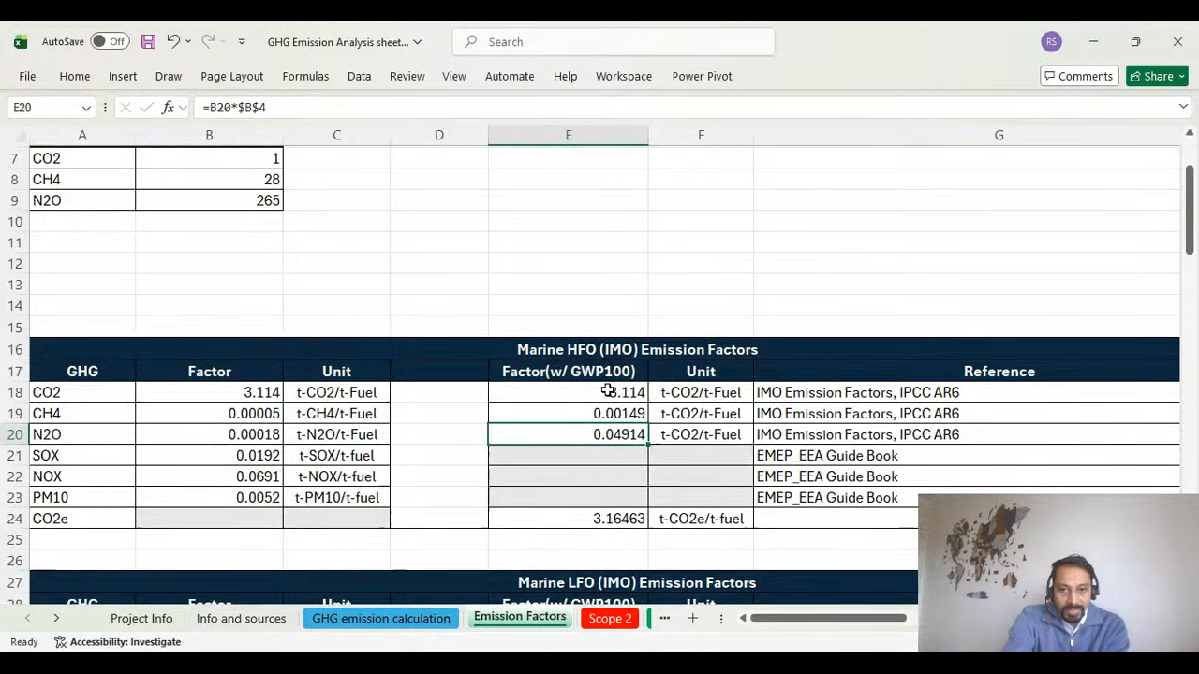
drag(607, 391, 611, 430)
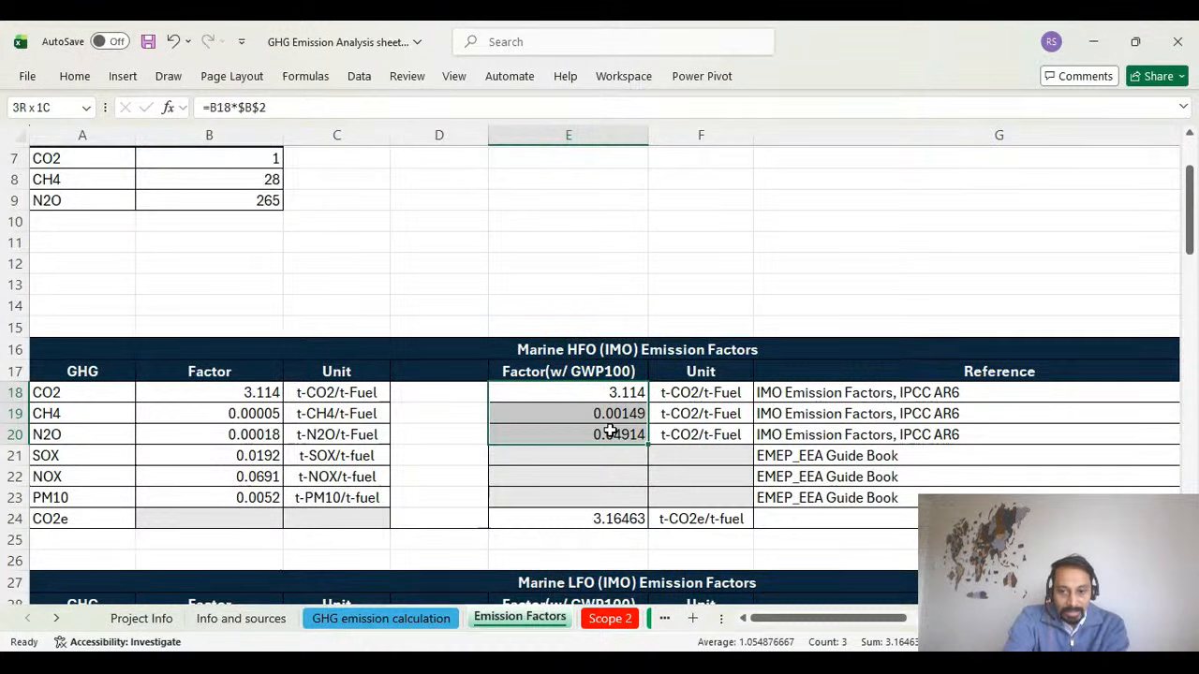
scroll(614, 468, down, 1)
double_click(610, 455)
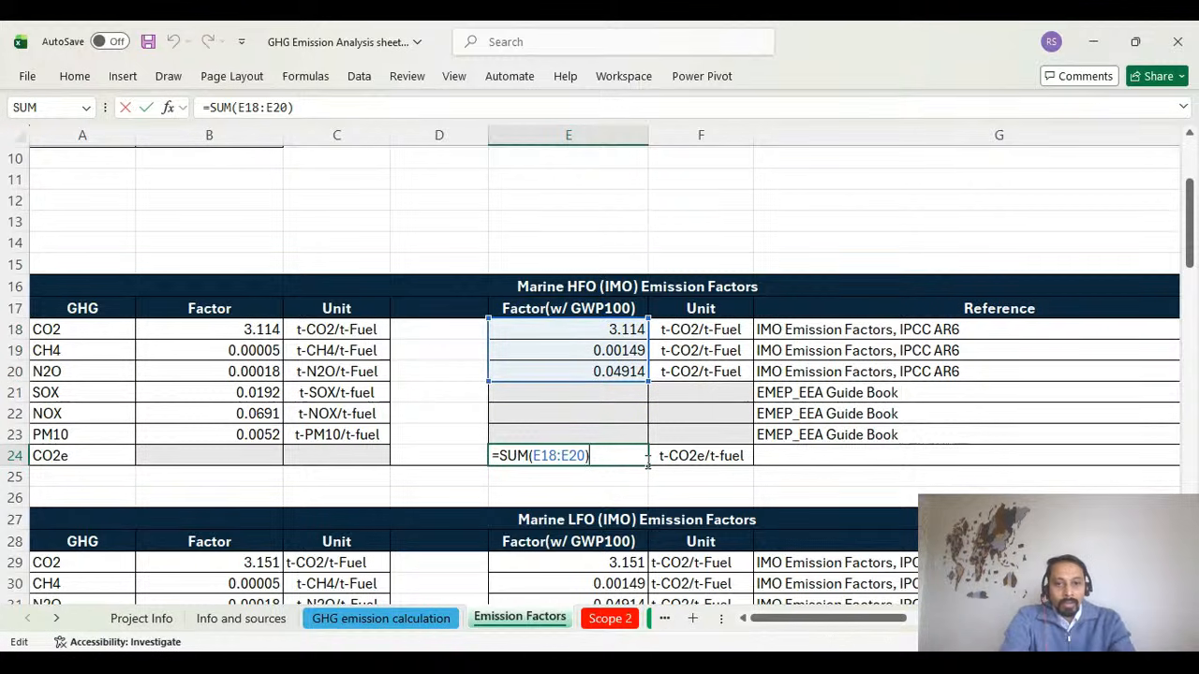
key(ctrl+Return)
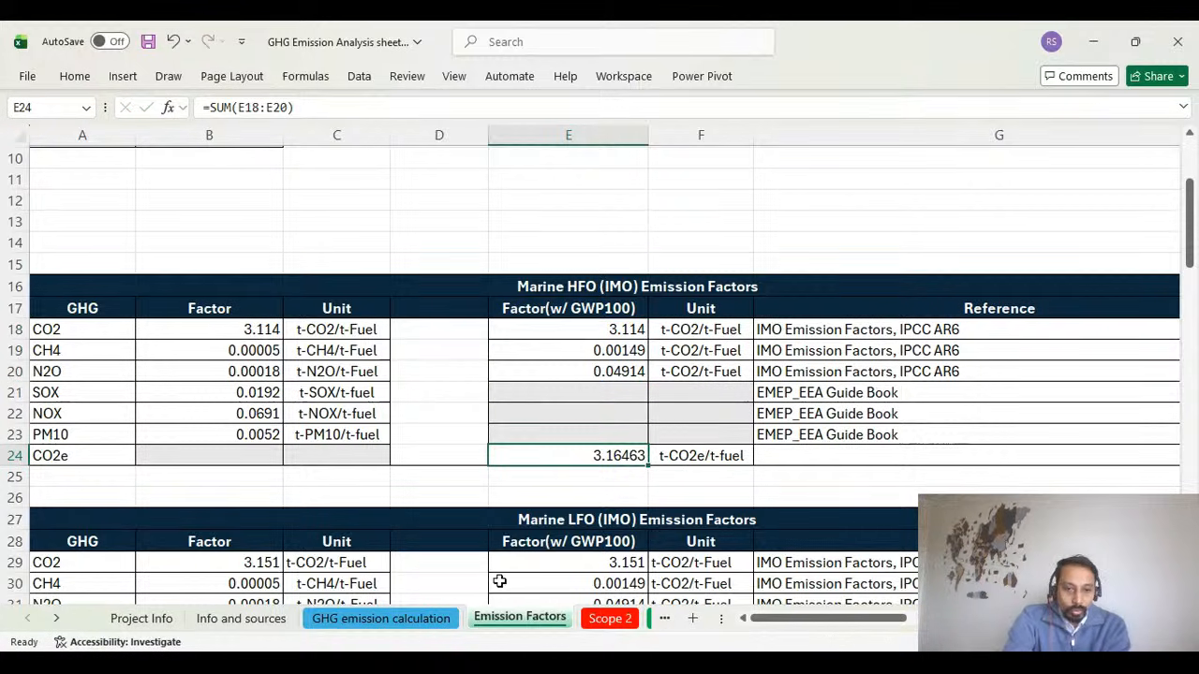
On the GHG emission calculation sheet, enter Co2e in M6 and Co2,CH4,N20 in N6 as a note on the gases included.
click(423, 622)
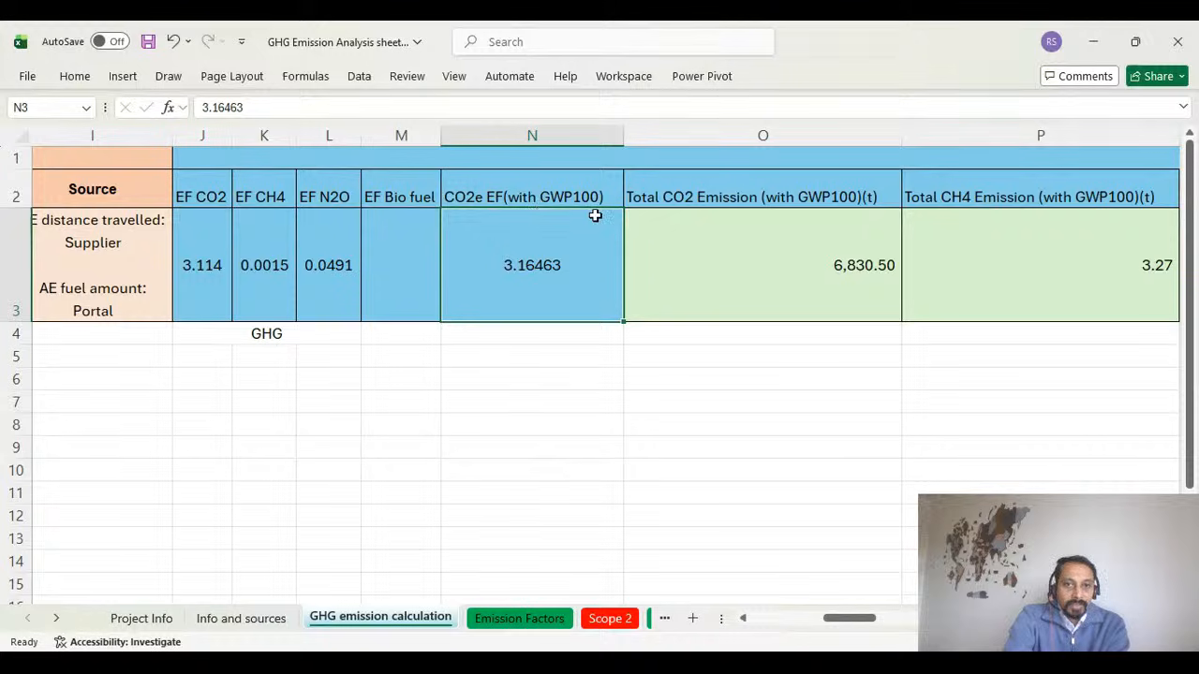
click(385, 381)
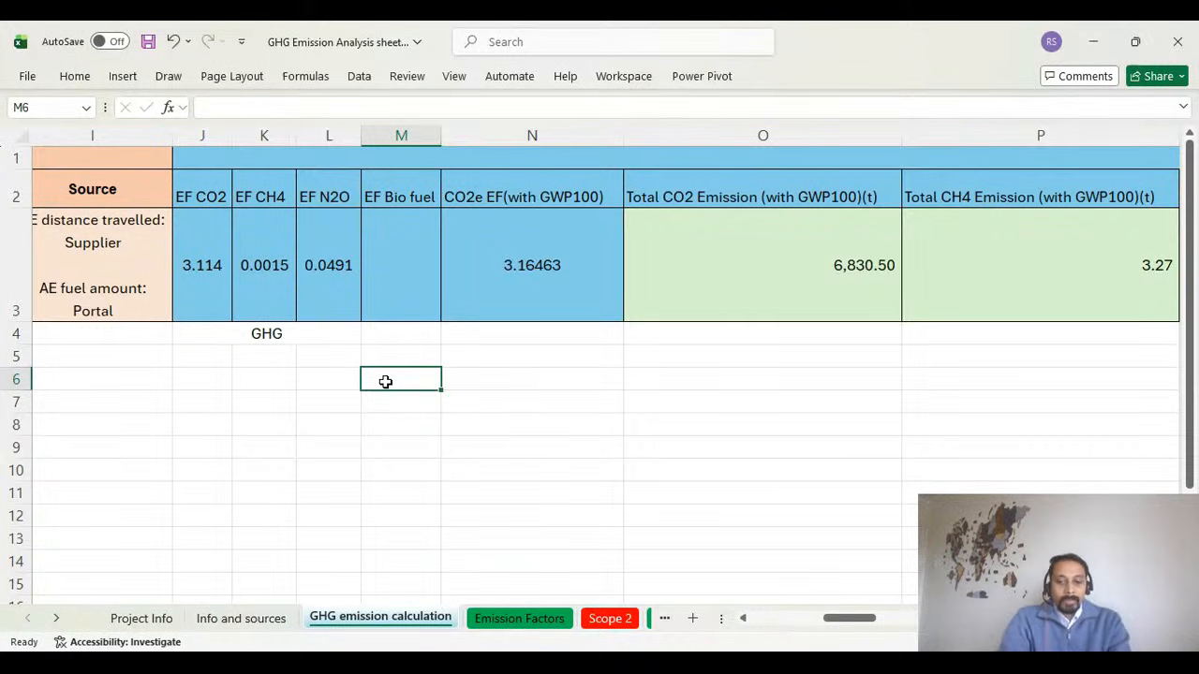
text(Co)
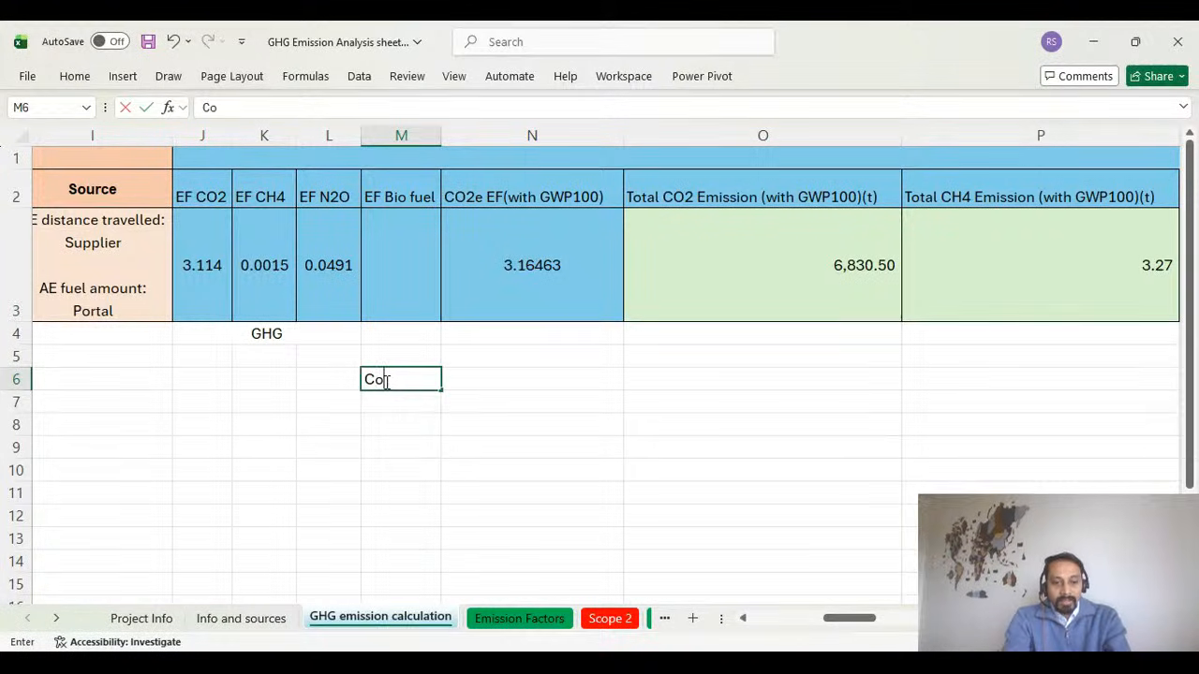
text(2e)
key(Tab)
text(Co)
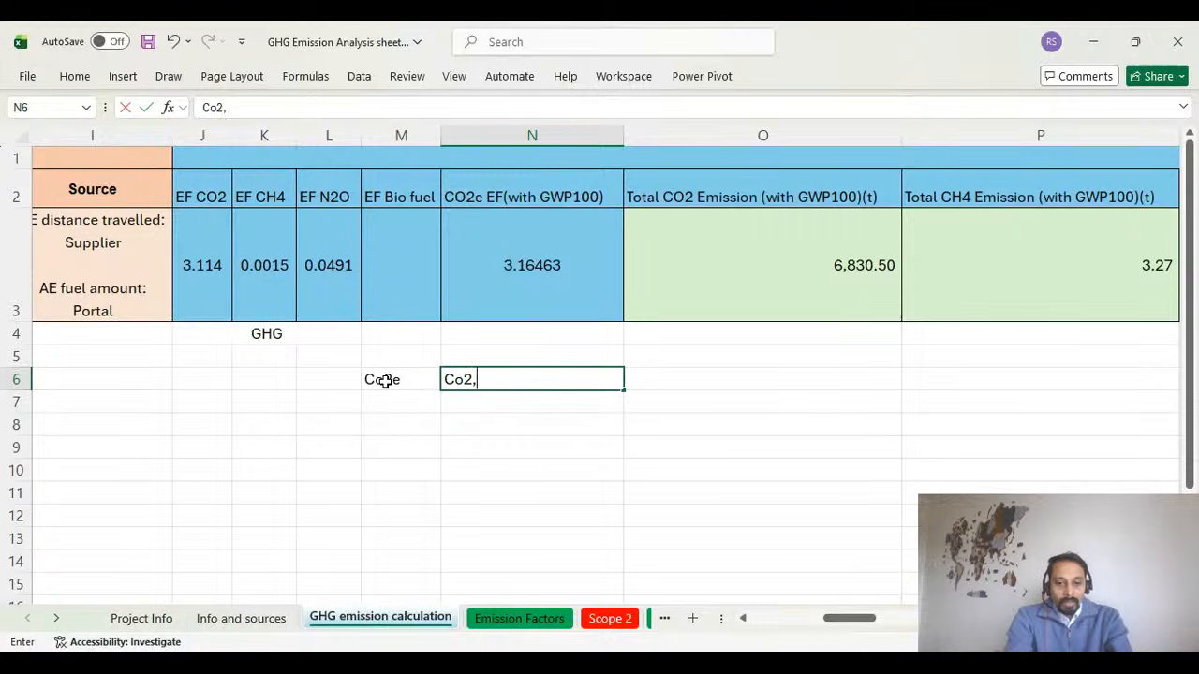
text(2,CH4,)
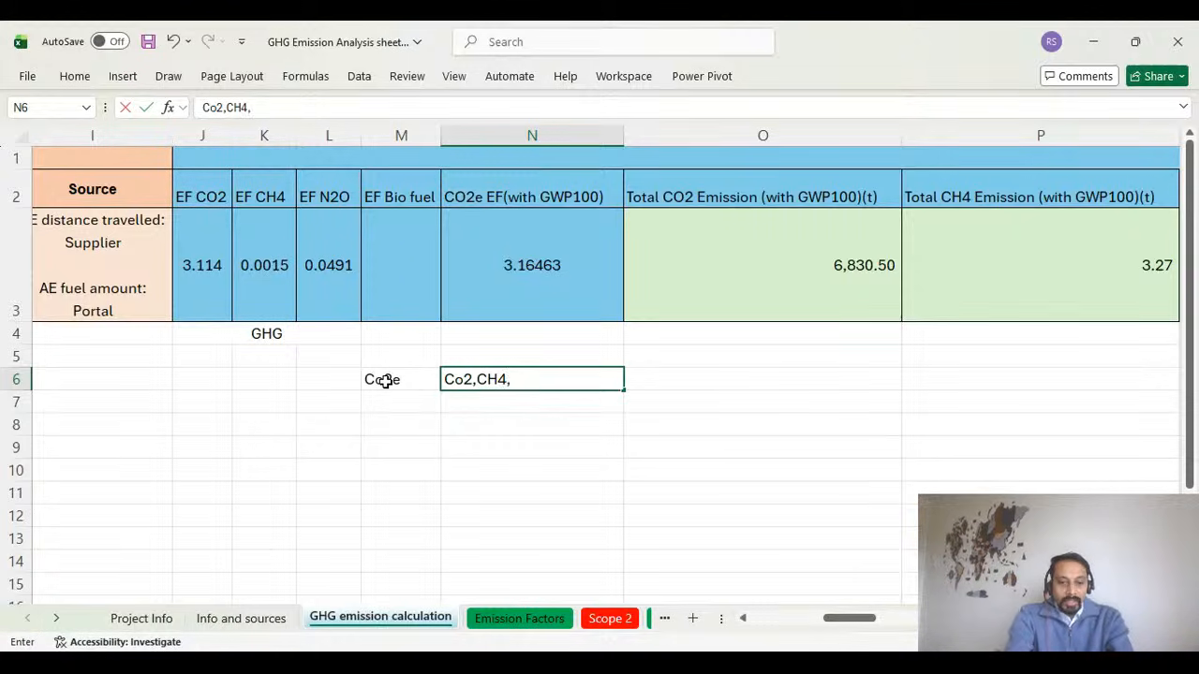
text(N20)
key(Return)
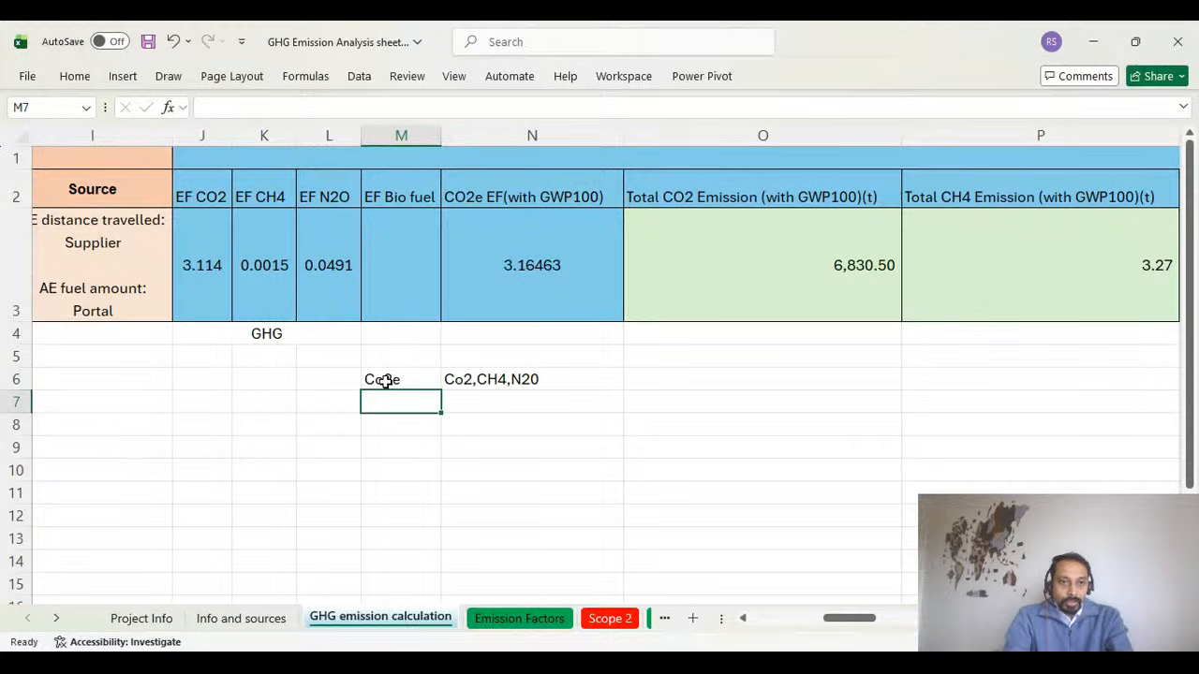
drag(219, 222, 351, 267)
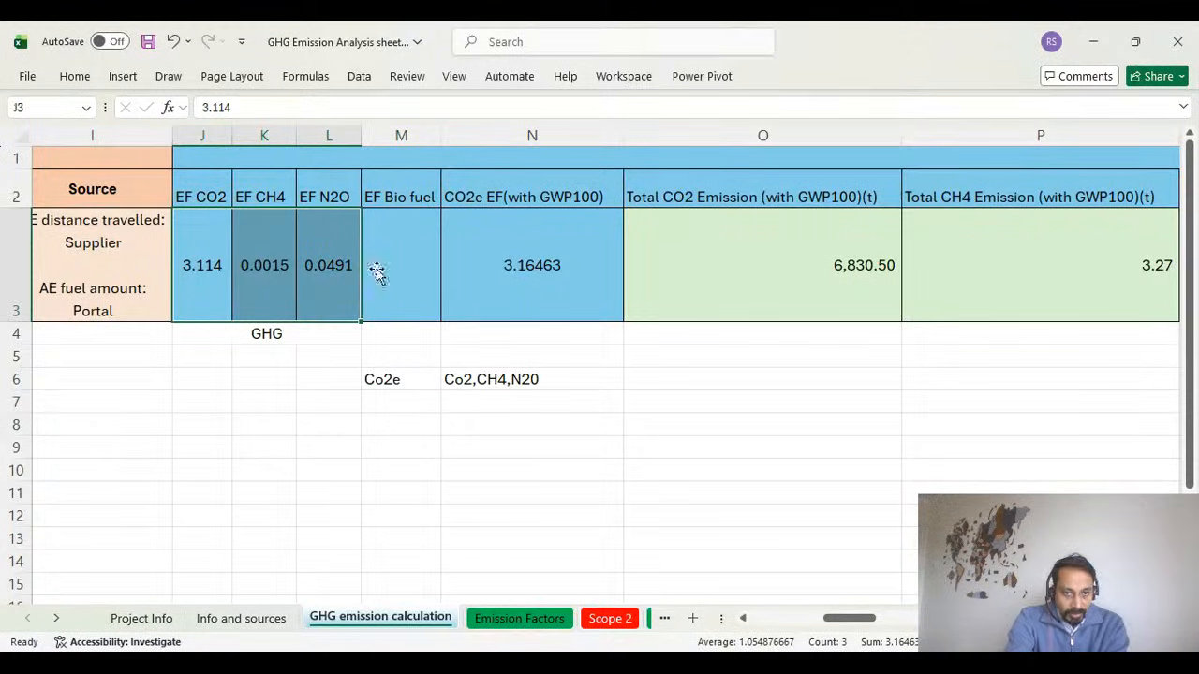
click(550, 387)
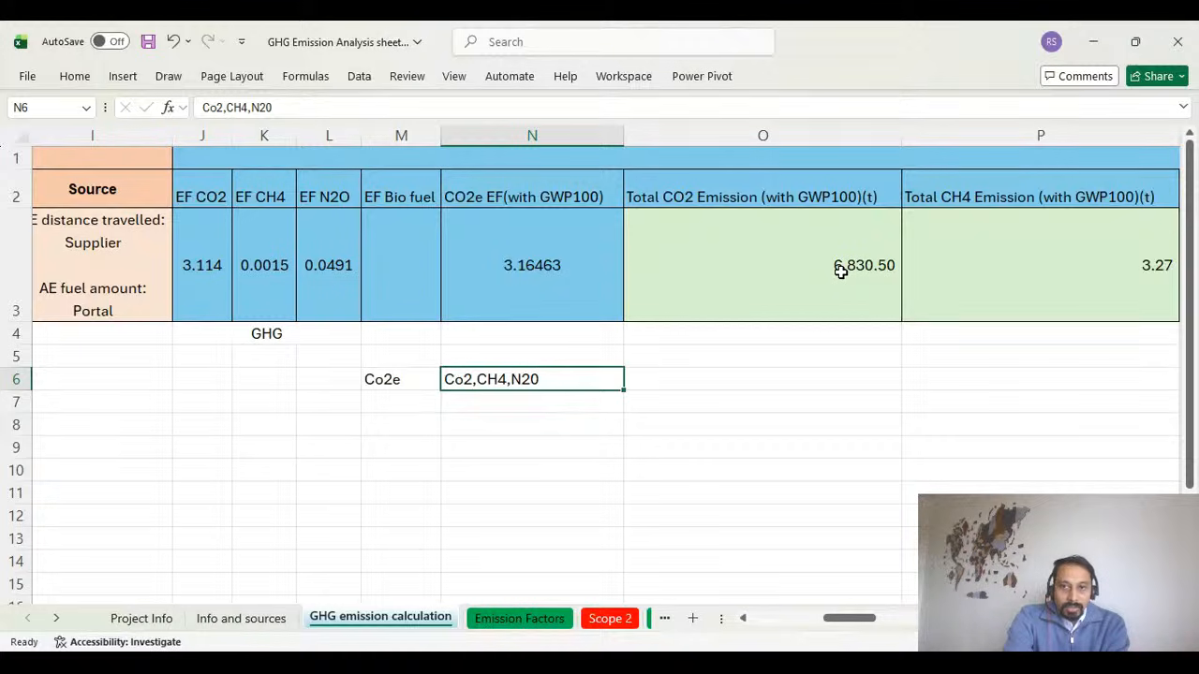
Inspect the formulas for total CO2, CH4 and N2O emissions with GWP100 in O3, P3 and Q3 without altering them.
double_click(764, 248)
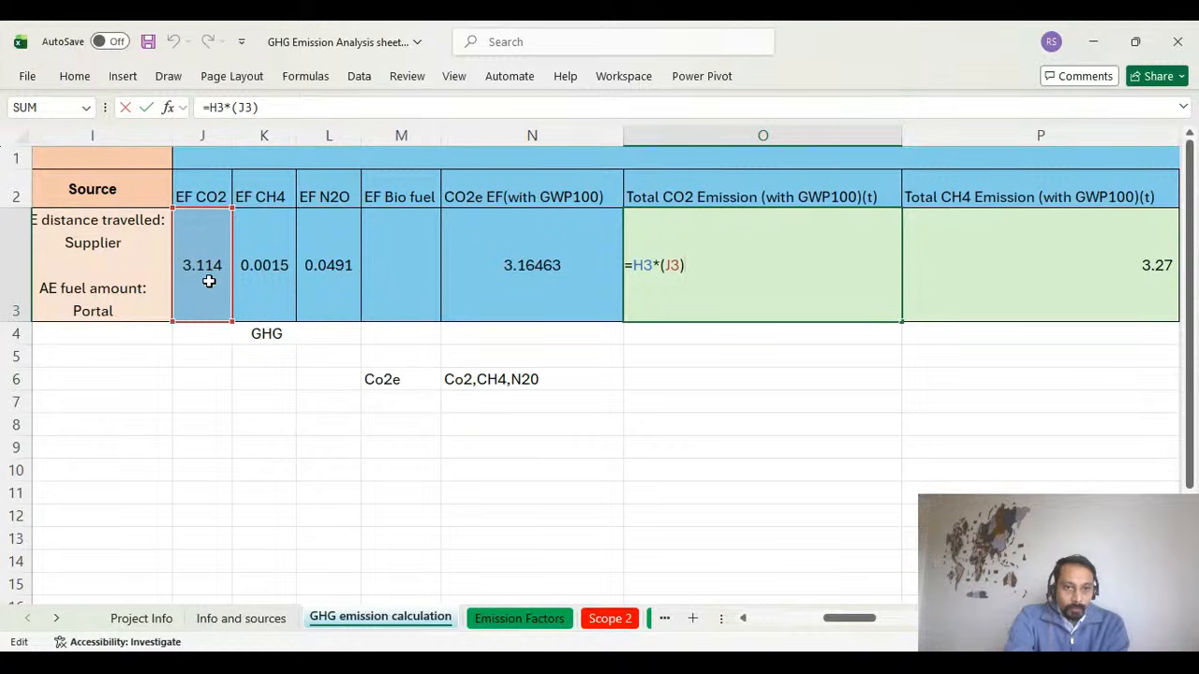
drag(828, 619, 876, 621)
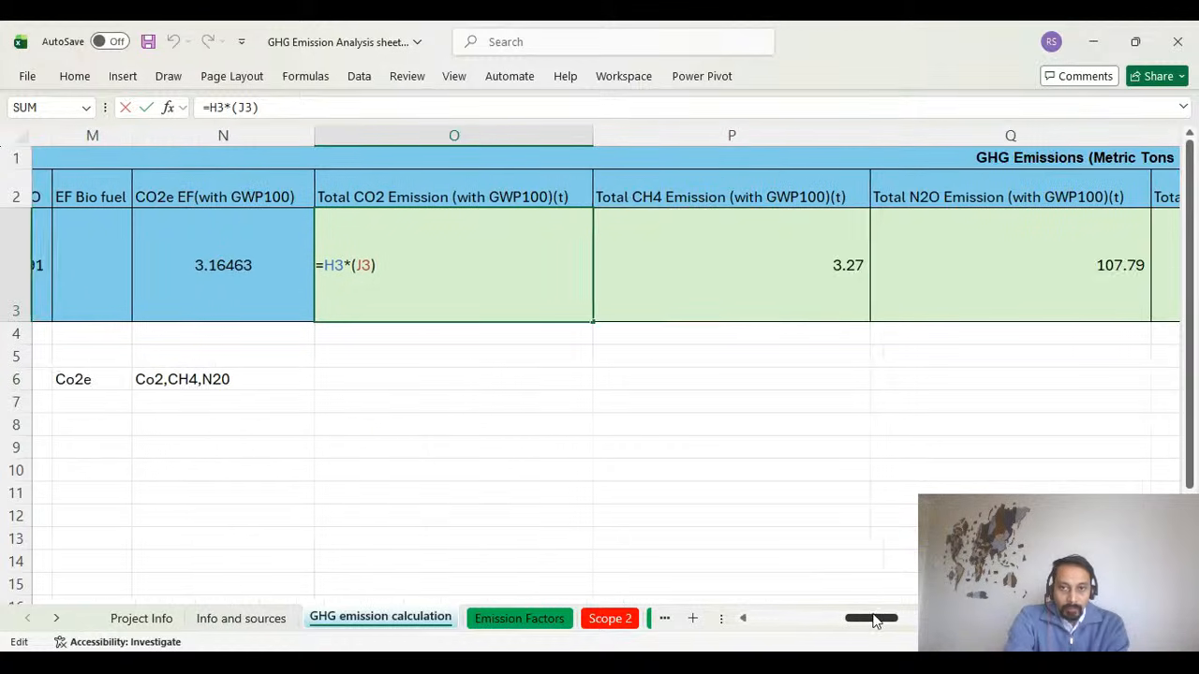
click(741, 289)
double_click(762, 282)
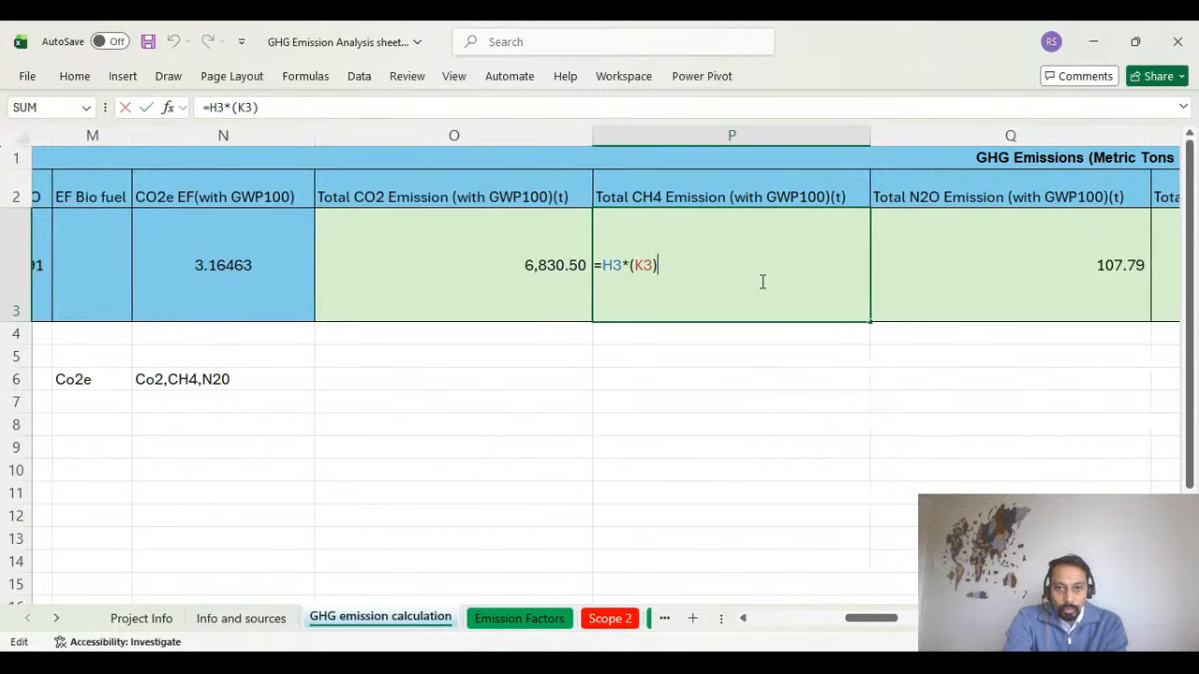
key(ctrl+Return)
drag(877, 621, 901, 621)
double_click(713, 257)
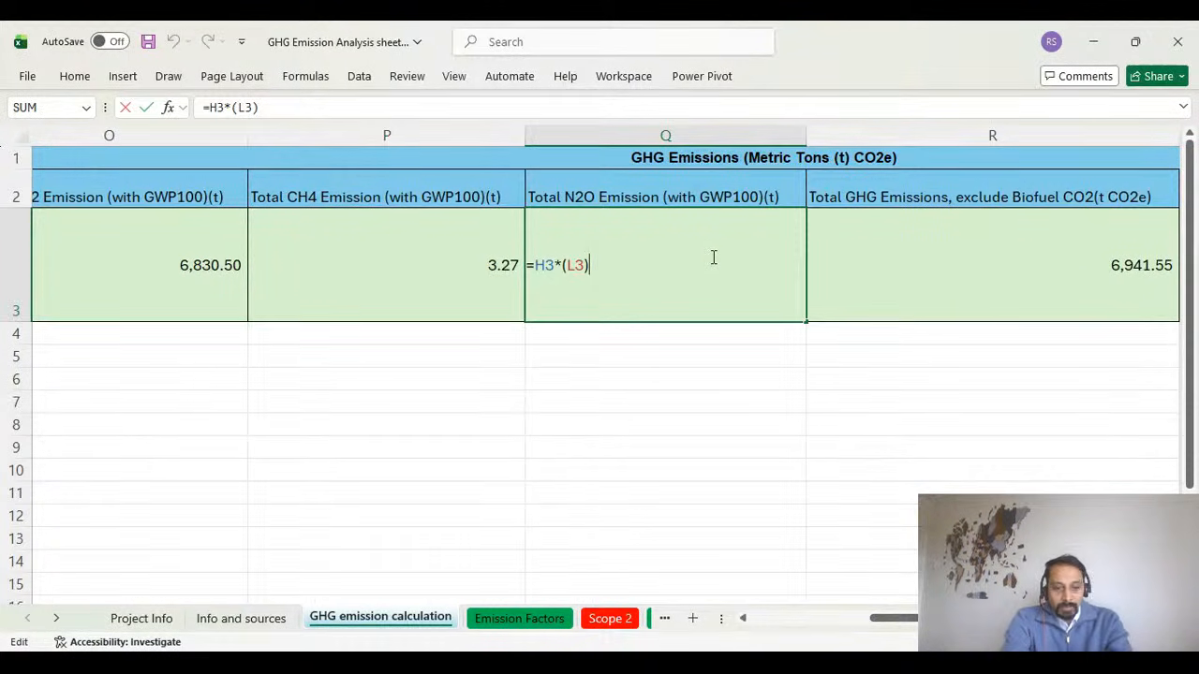
key(ctrl+Return)
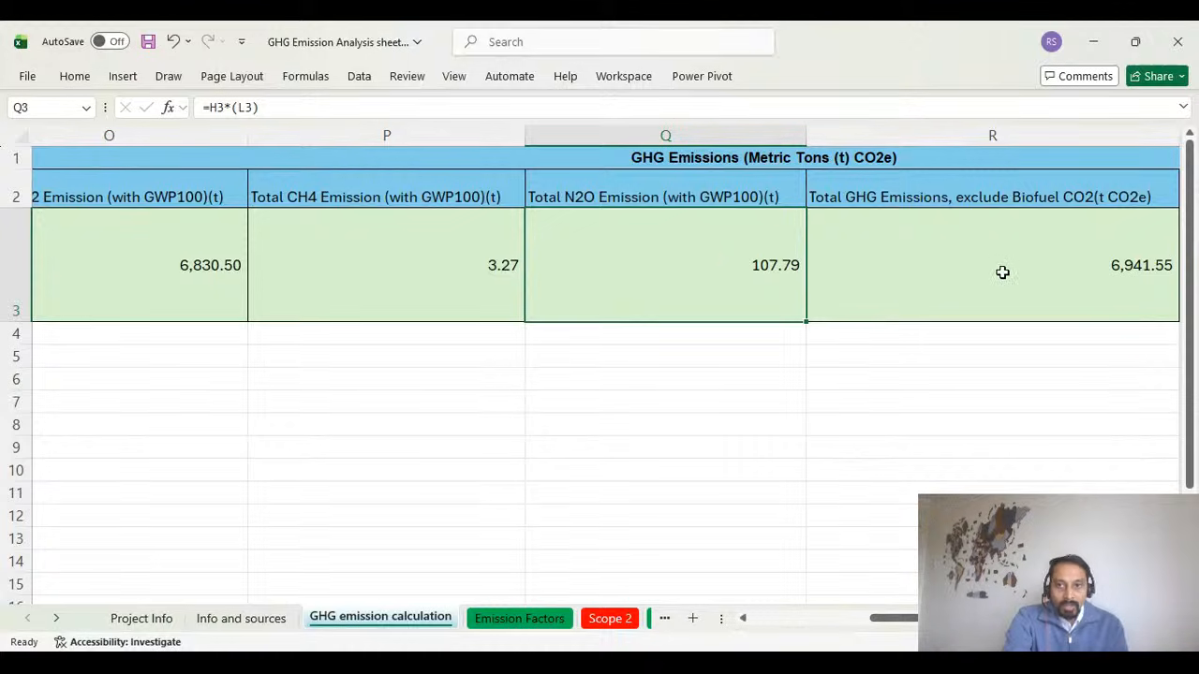
Inspect the total GHG emissions formula in R3, tracing it to the CO2e factor and the fuel amount, and leave it unaltered.
click(1009, 274)
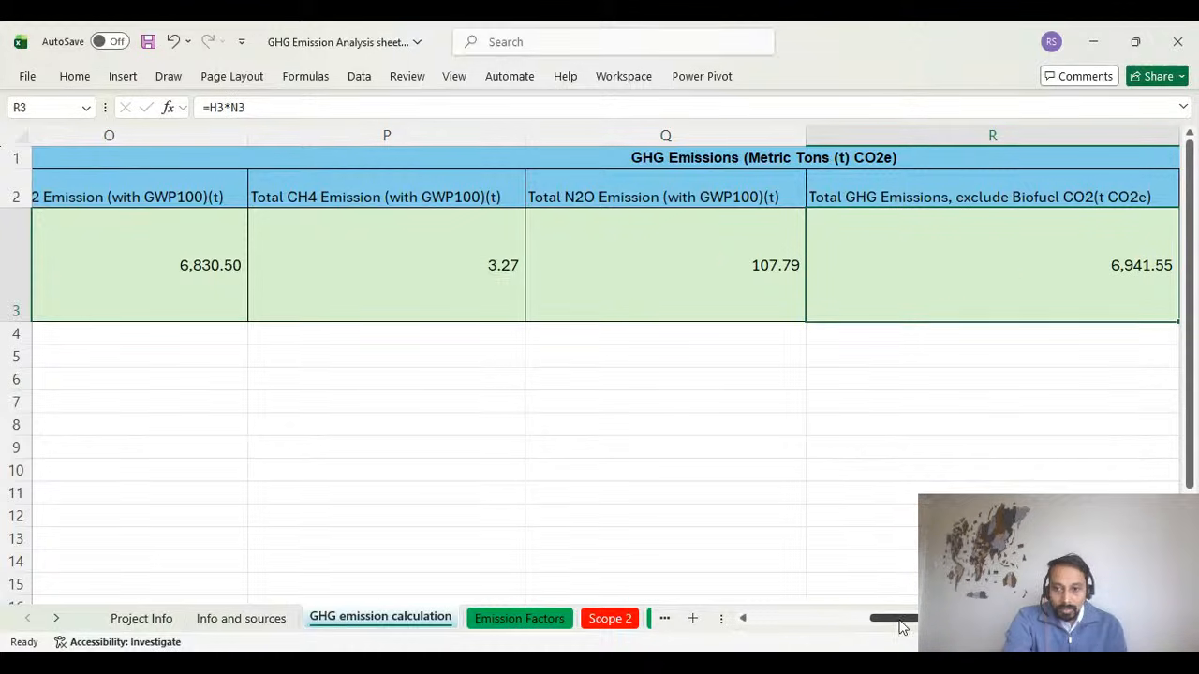
scroll(599, 375, right, 2)
double_click(842, 267)
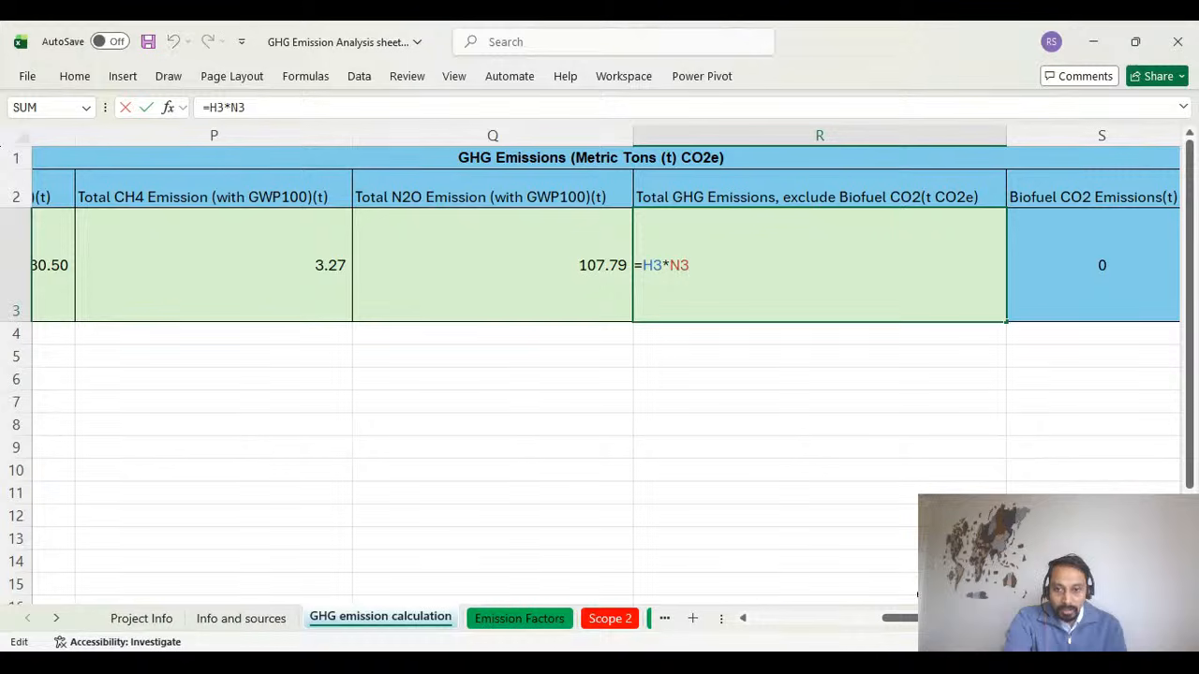
drag(913, 627, 861, 634)
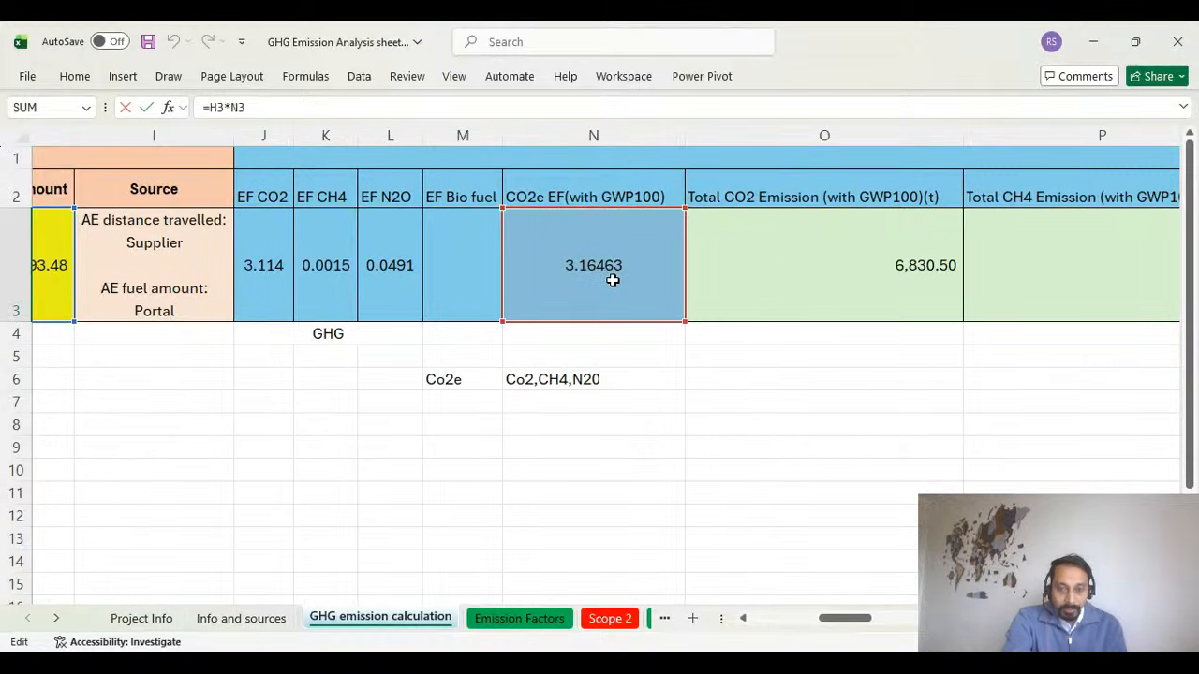
drag(853, 625, 831, 624)
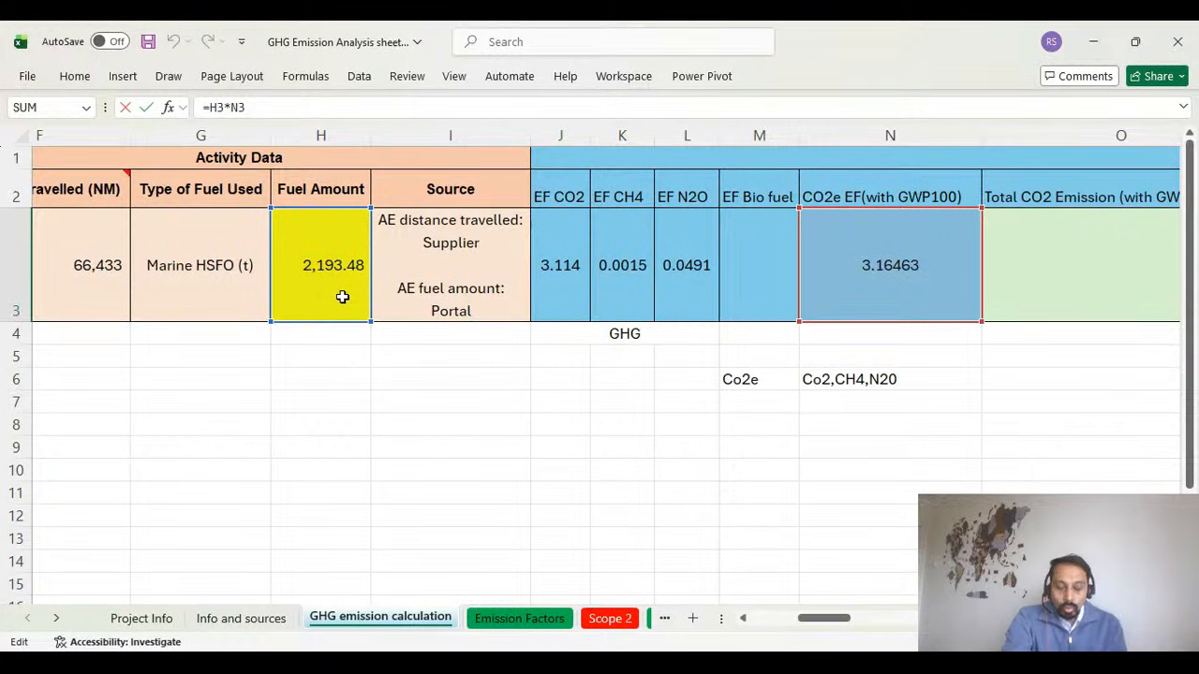
drag(843, 621, 927, 618)
click(436, 272)
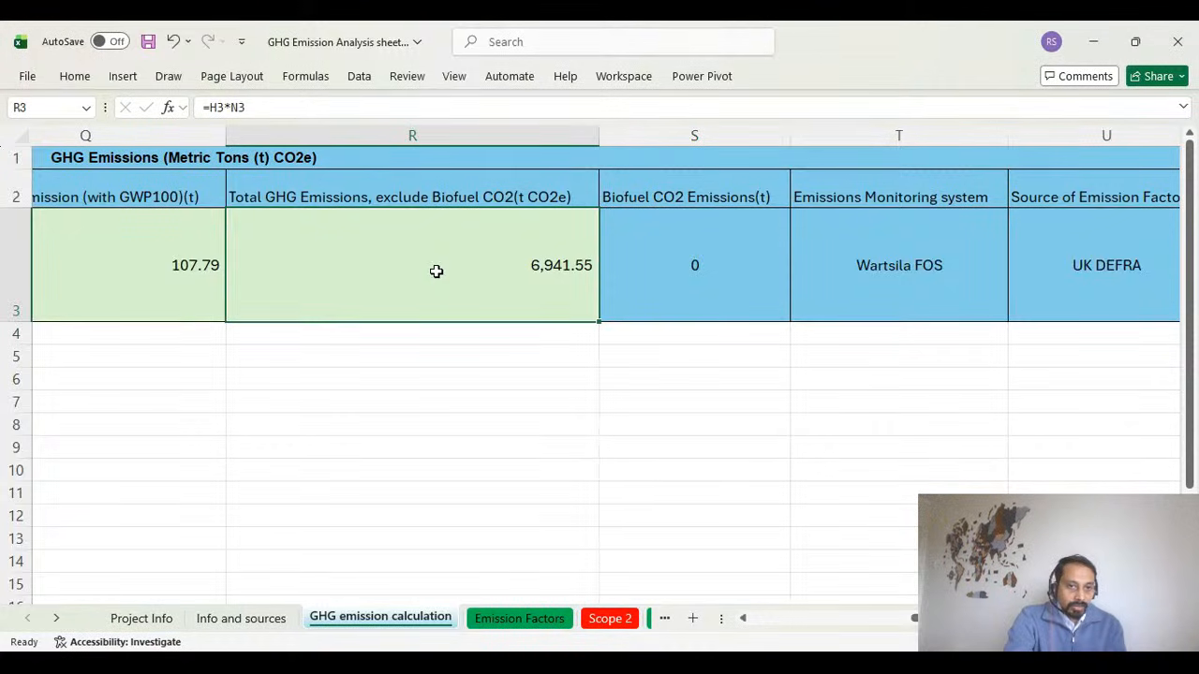
Review the total GHG and biofuel CO2 emissions columns, and return to the vessel's activity data at the start of the sheet.
click(299, 195)
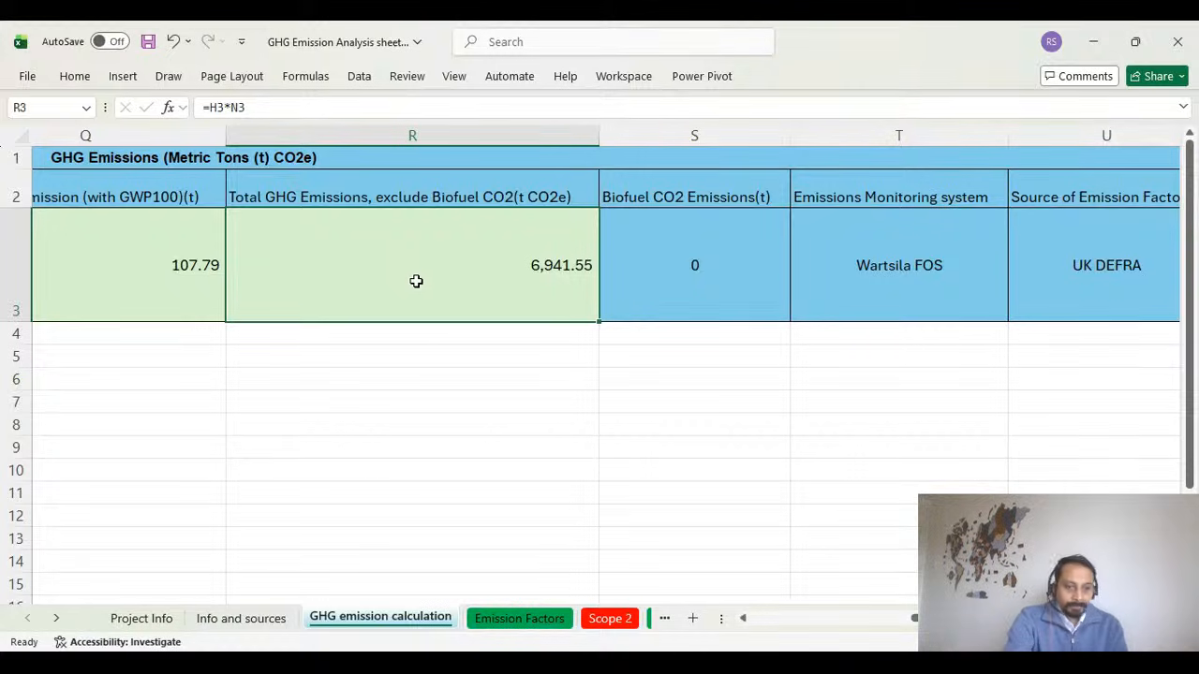
click(695, 274)
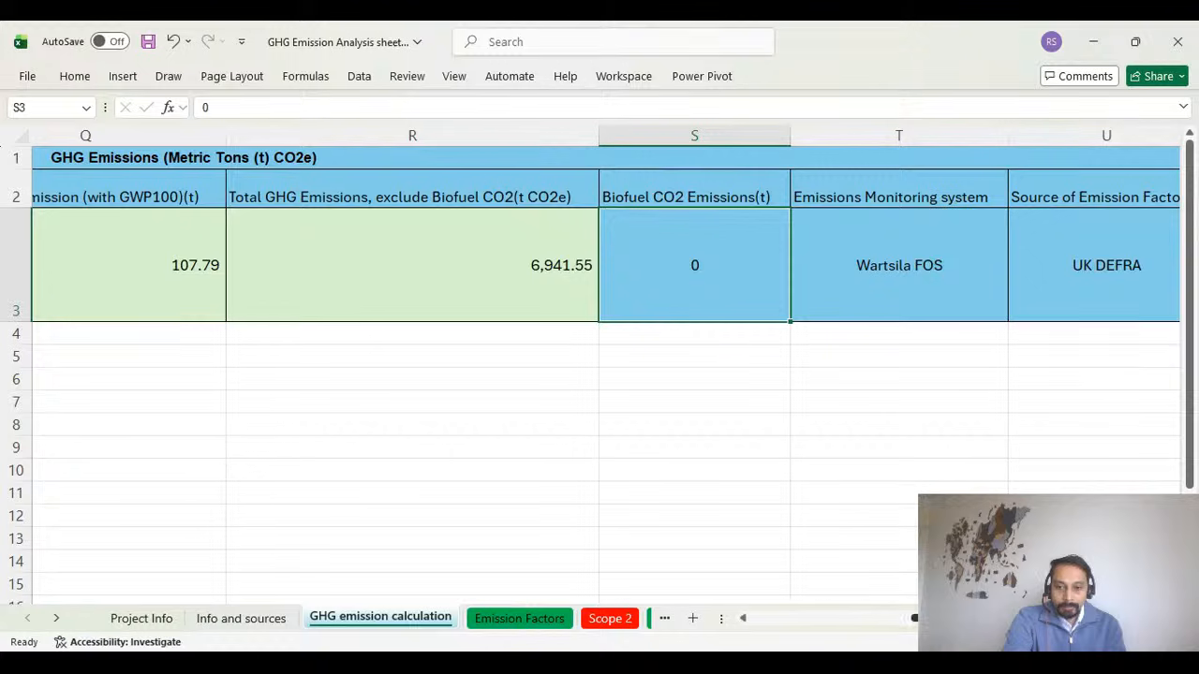
drag(914, 618, 784, 625)
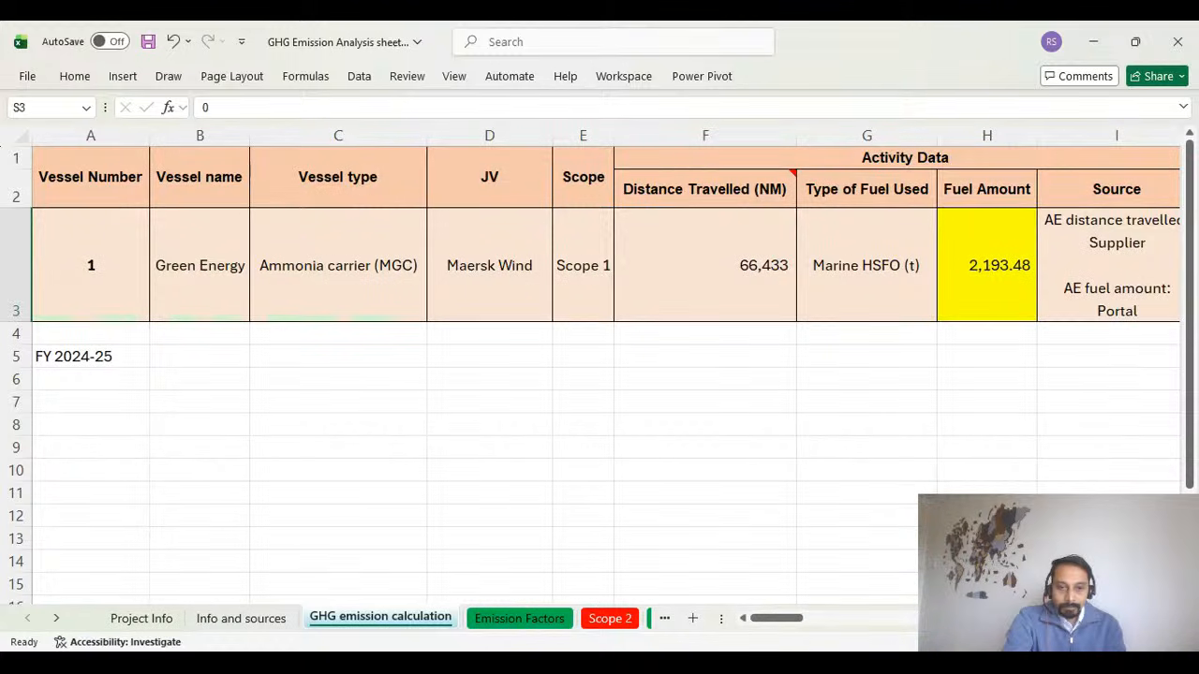
click(402, 657)
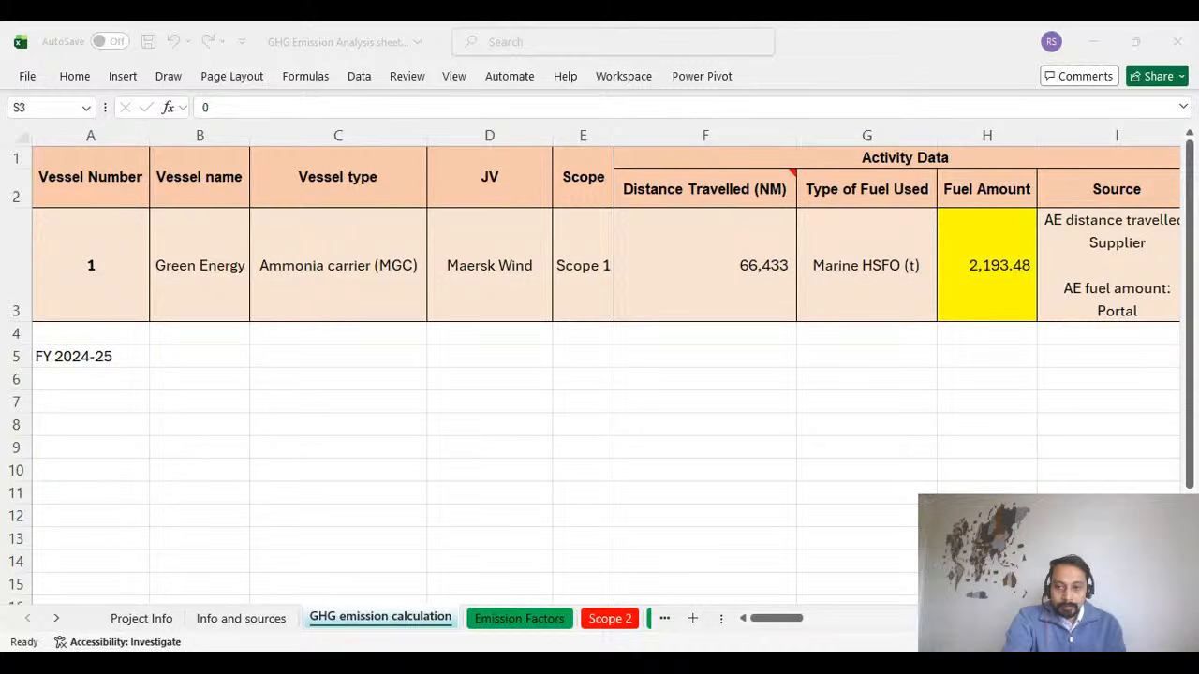
click(725, 486)
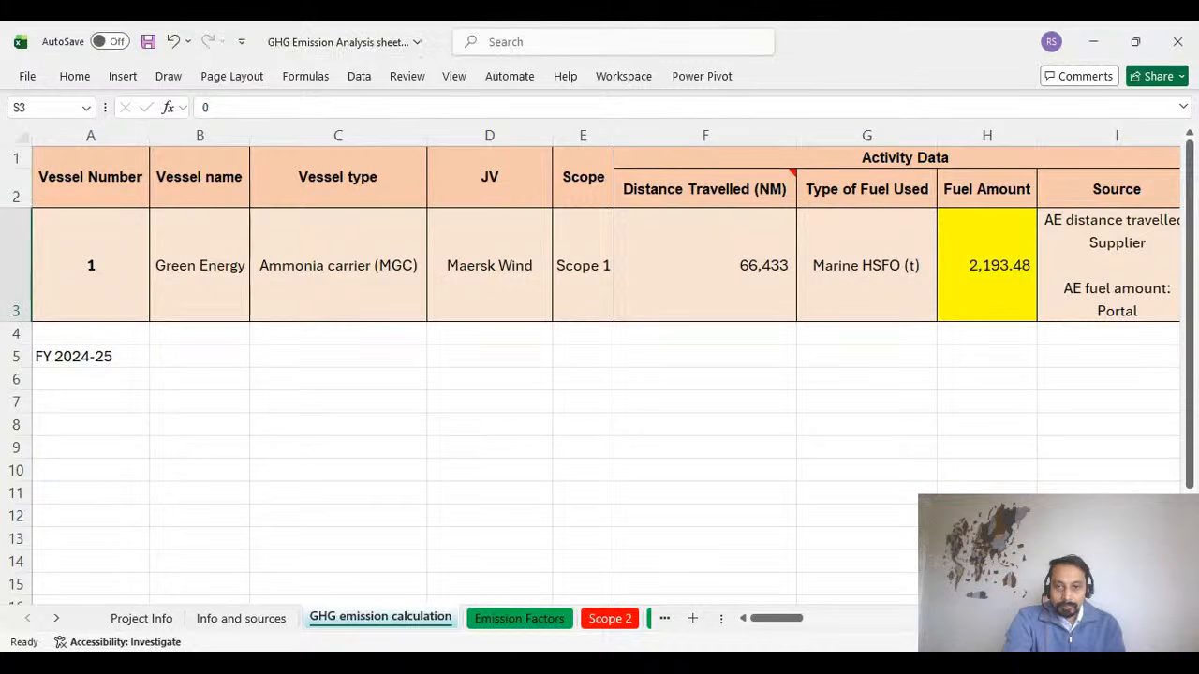
Inspect the vessel's fuel amount in H3 and distance travelled in F3 in the activity data.
click(530, 618)
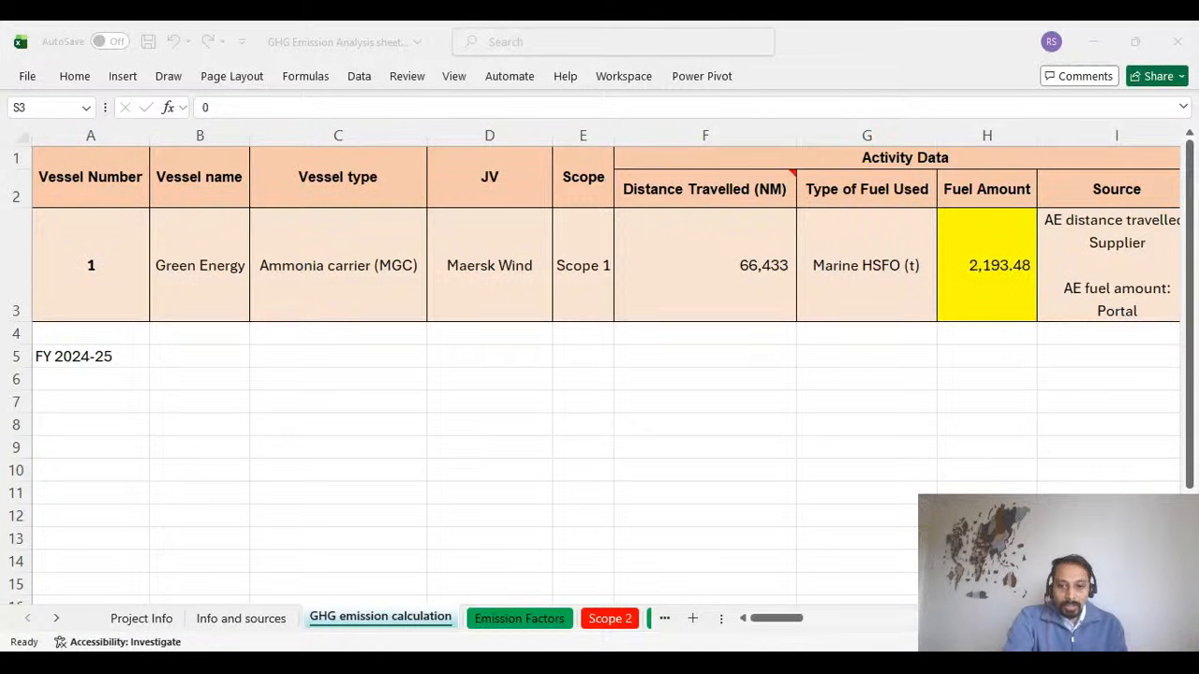
click(1000, 291)
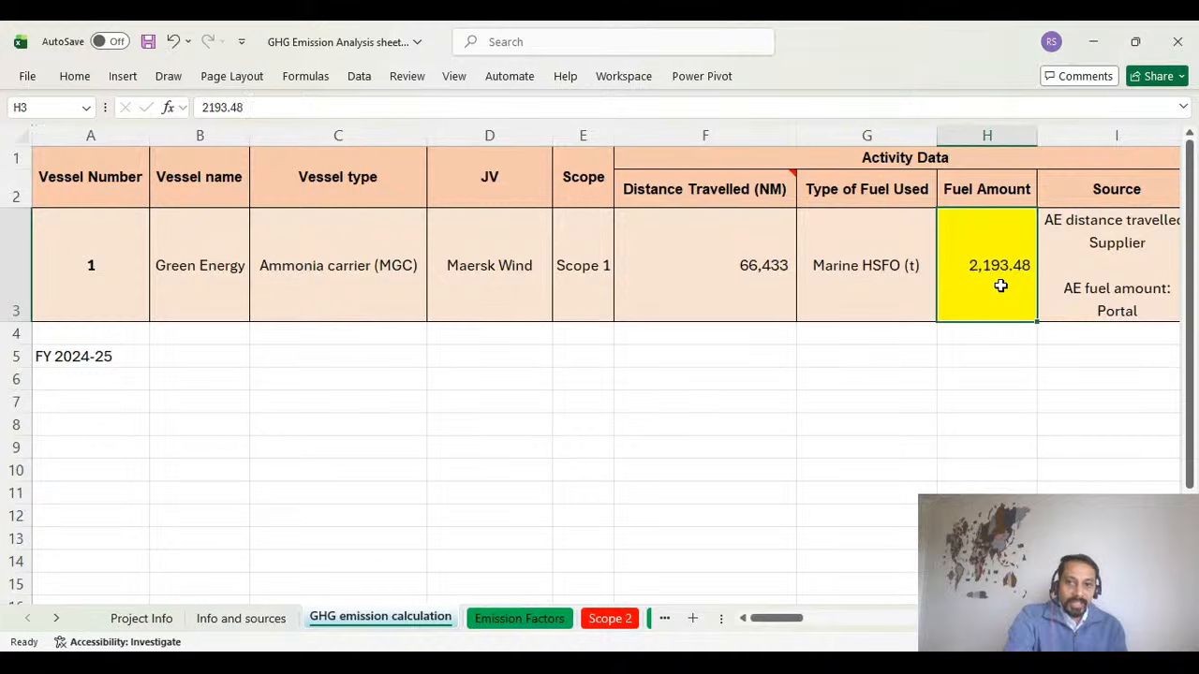
click(699, 289)
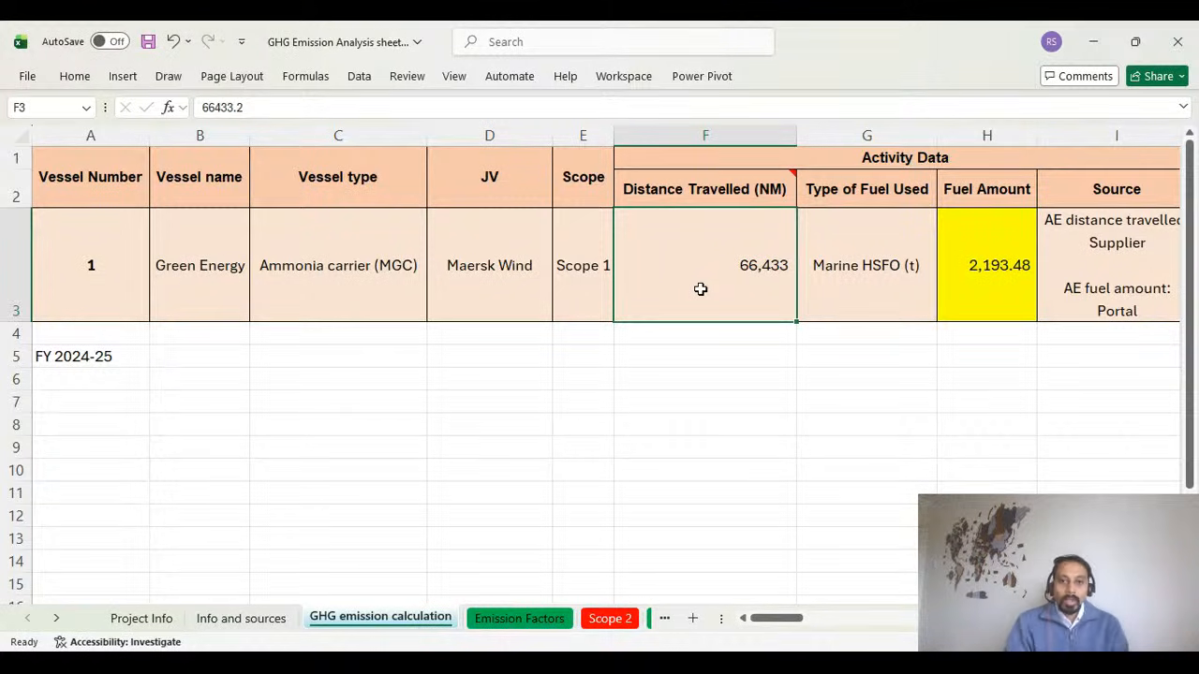
Enter the formula =66433*25 in D5 to multiply the distance travelled by 25.
click(489, 358)
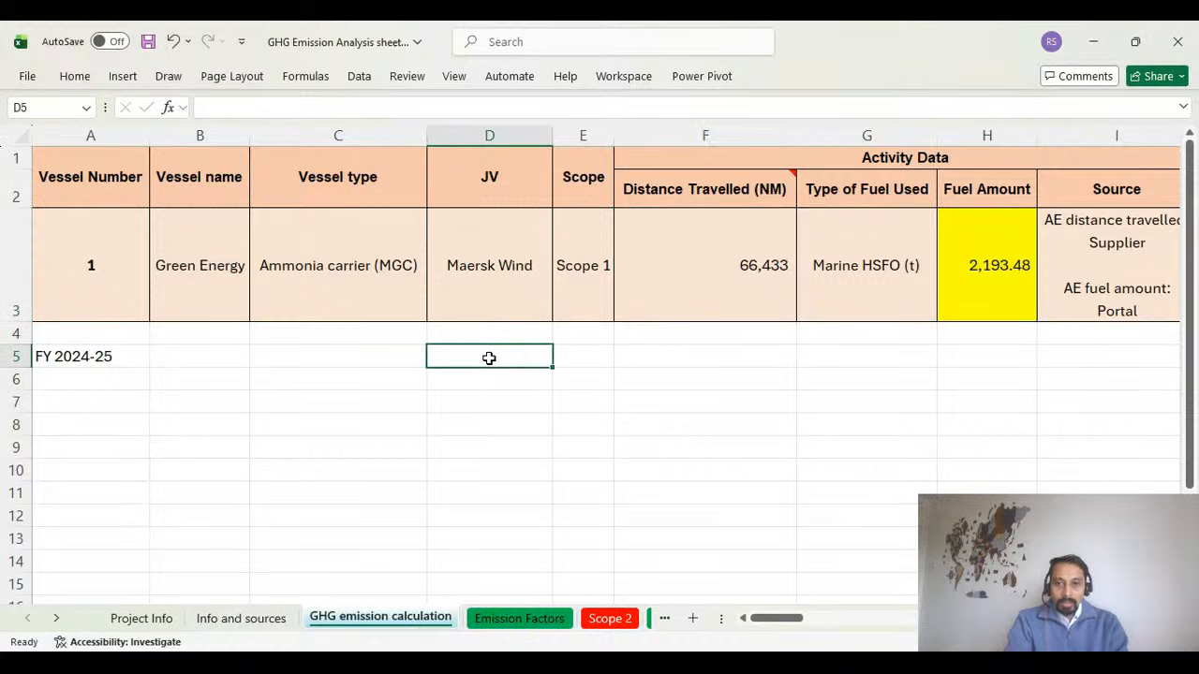
text(=)
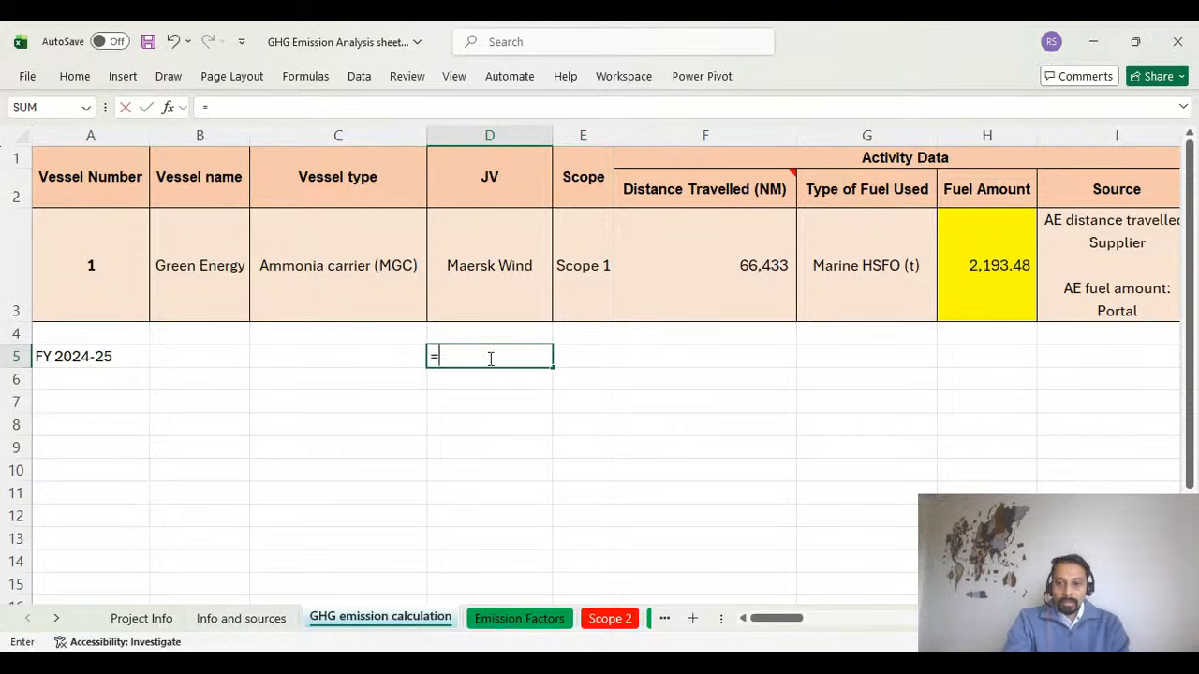
text(66433)
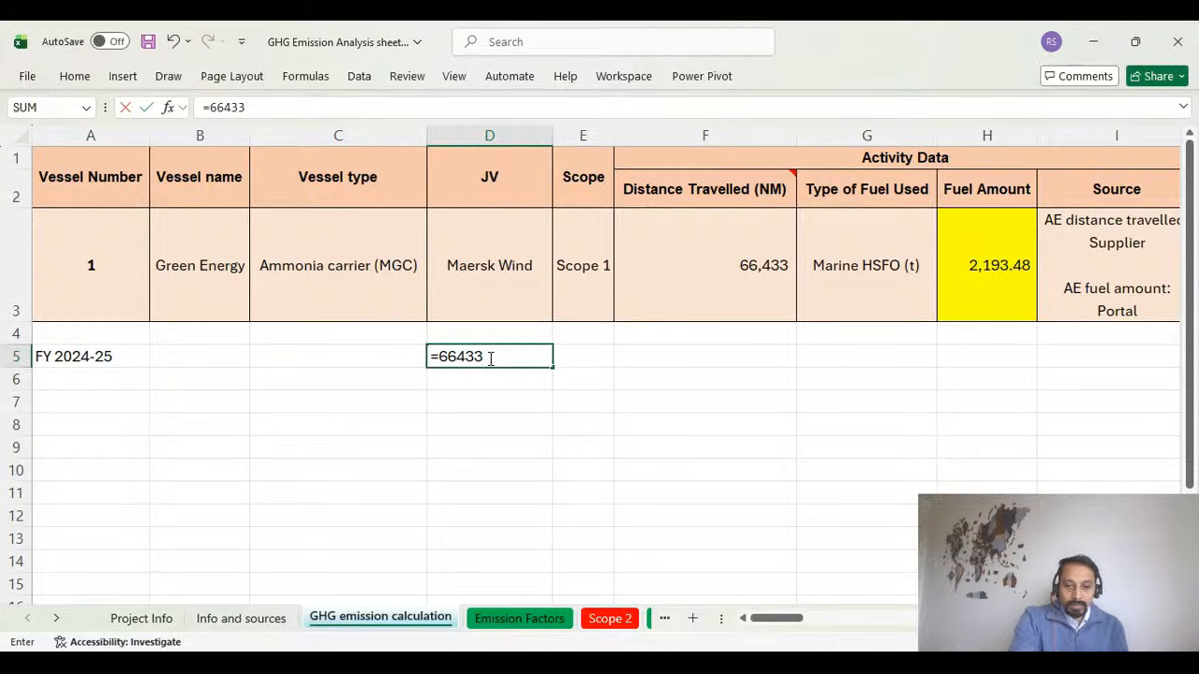
text(*)
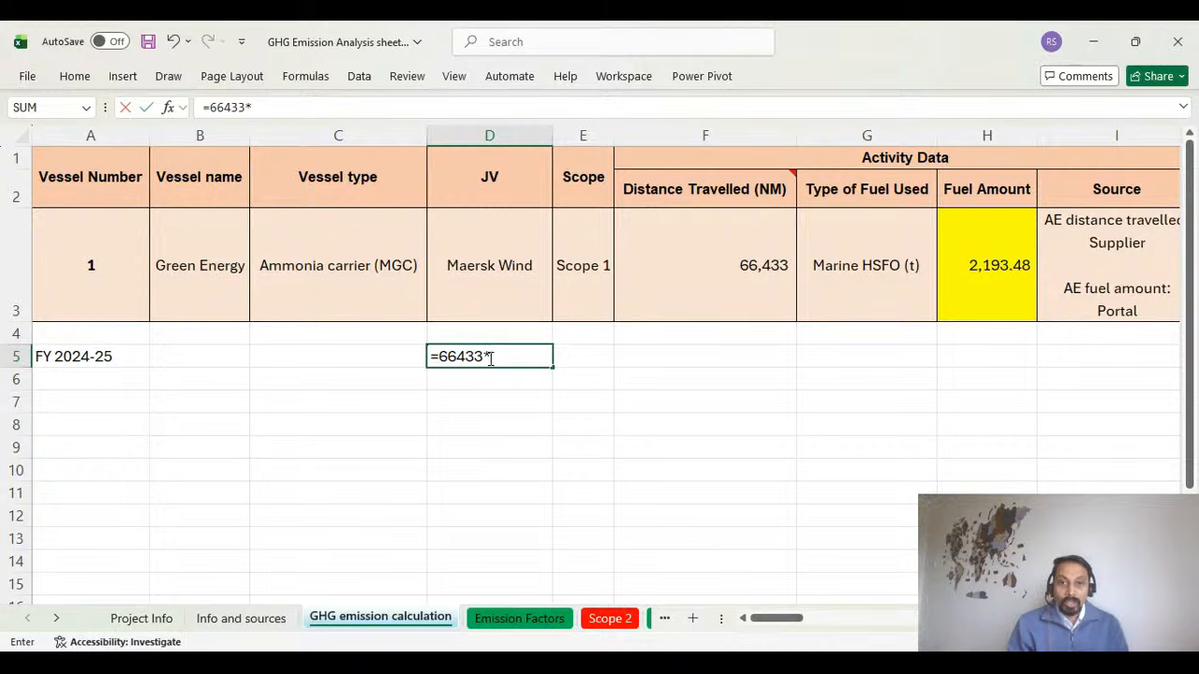
text(25)
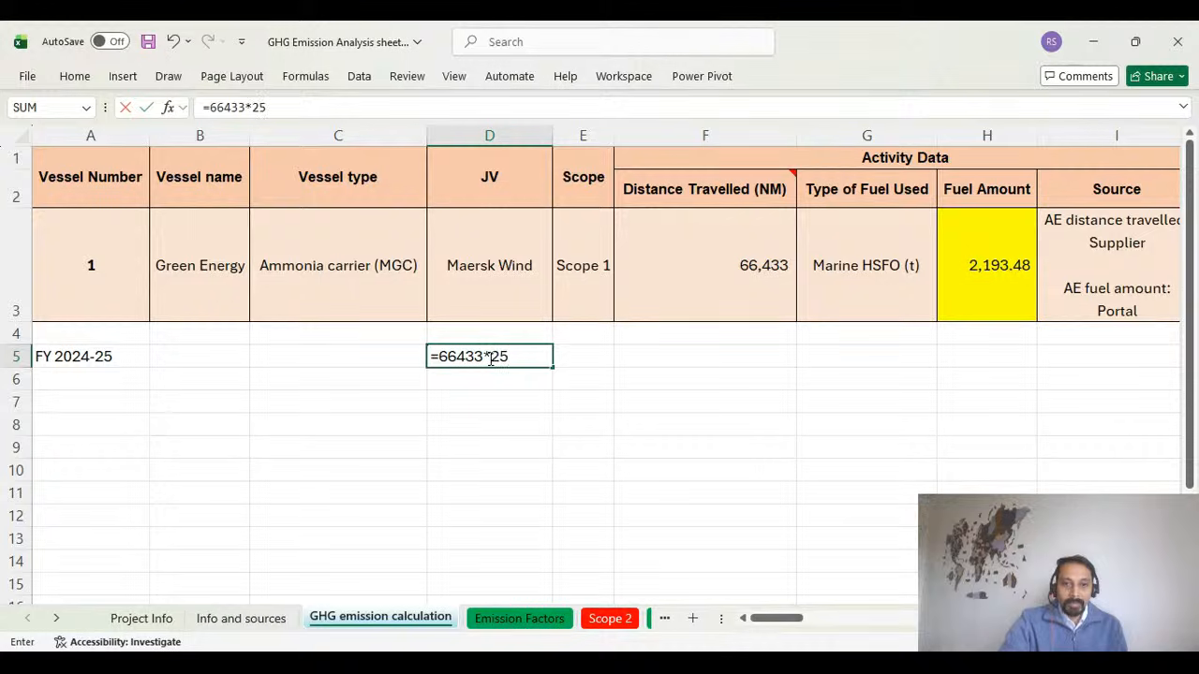
key(Return)
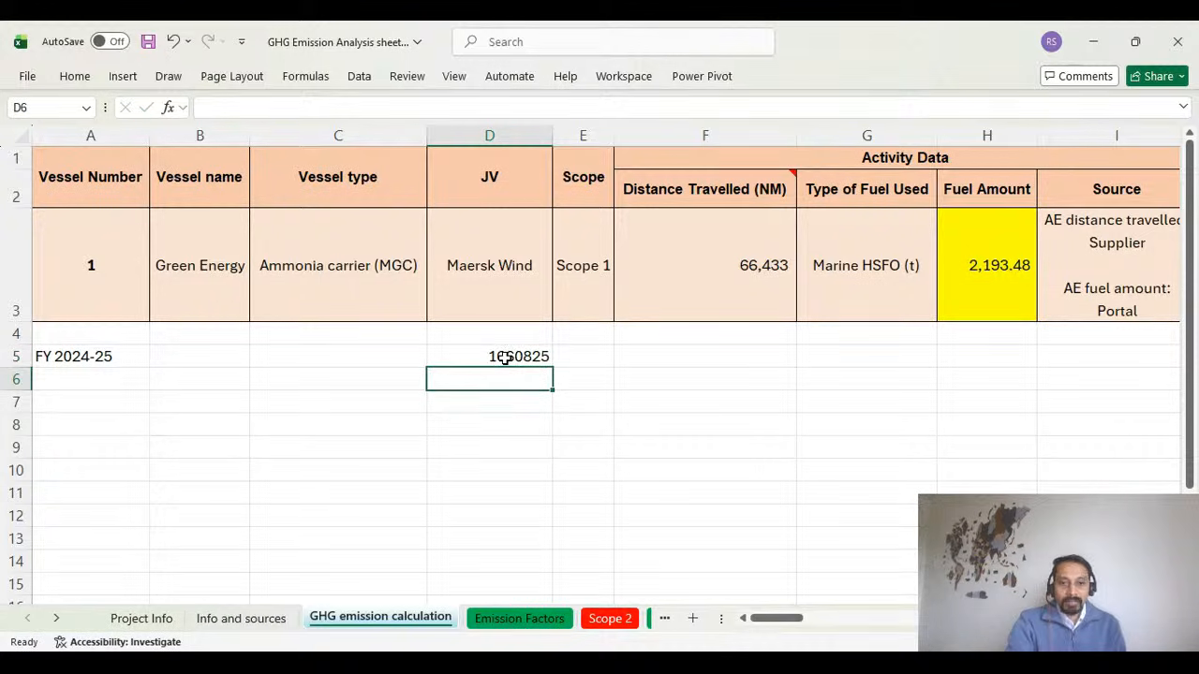
click(505, 356)
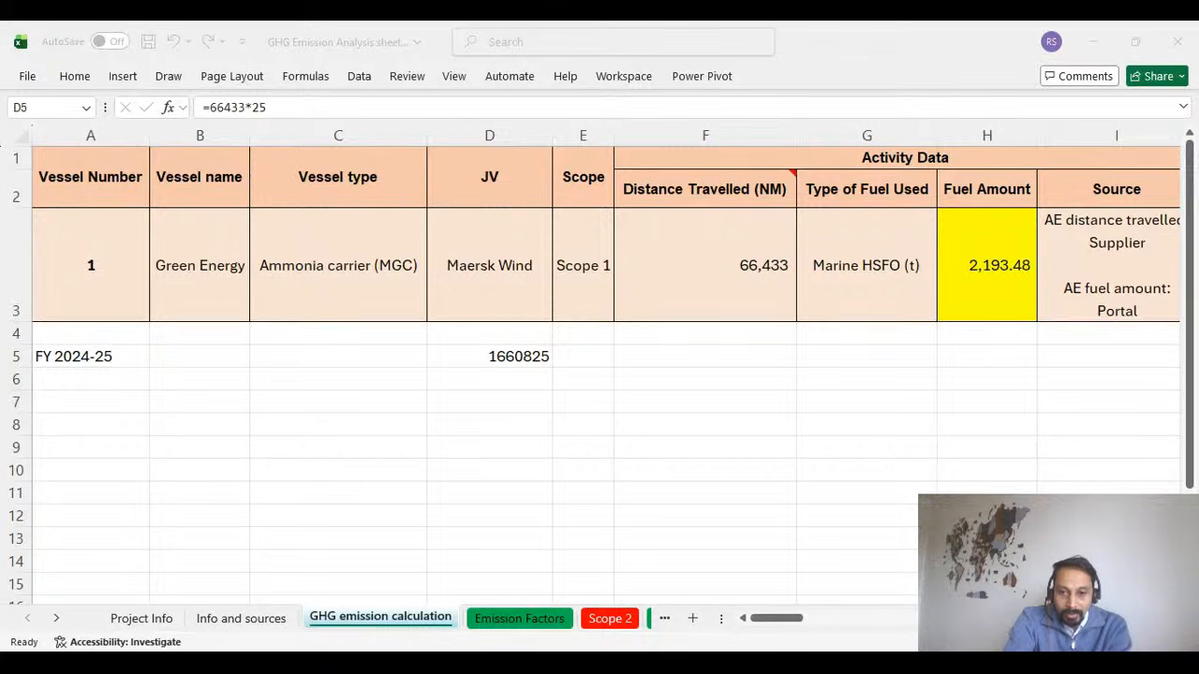
Inspect the total GHG emissions formula in R3 and check the marine HFO factors on the Emission Factors sheet before returning.
key(alt+Tab)
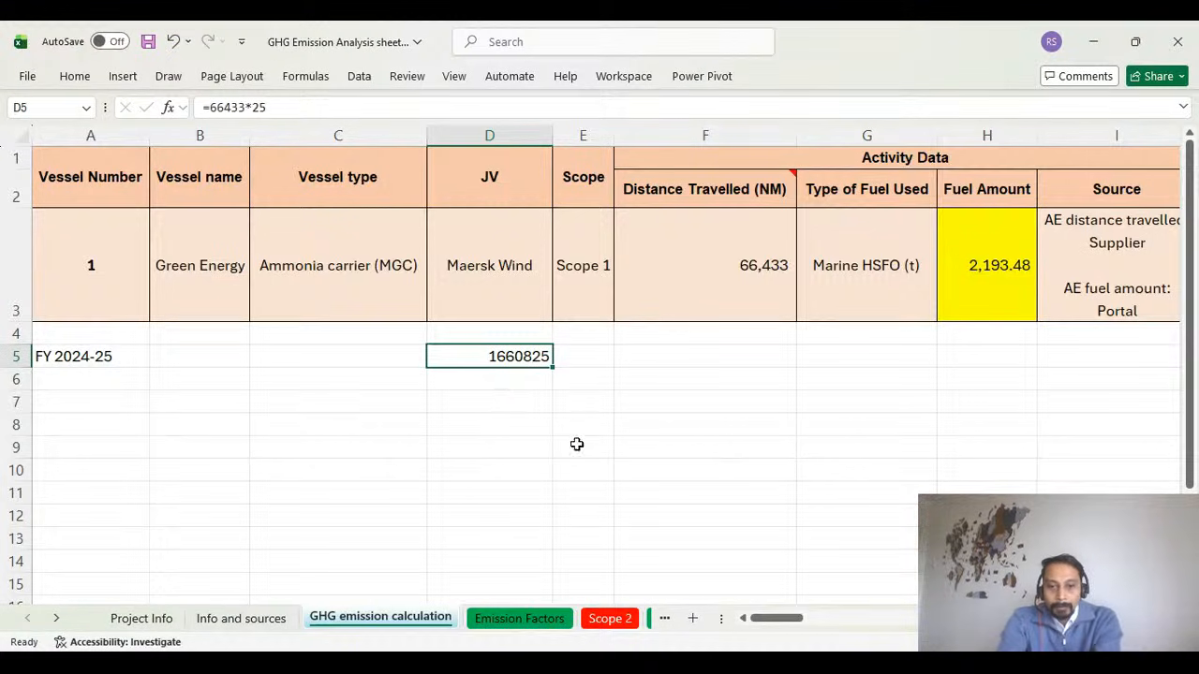
drag(767, 620, 937, 623)
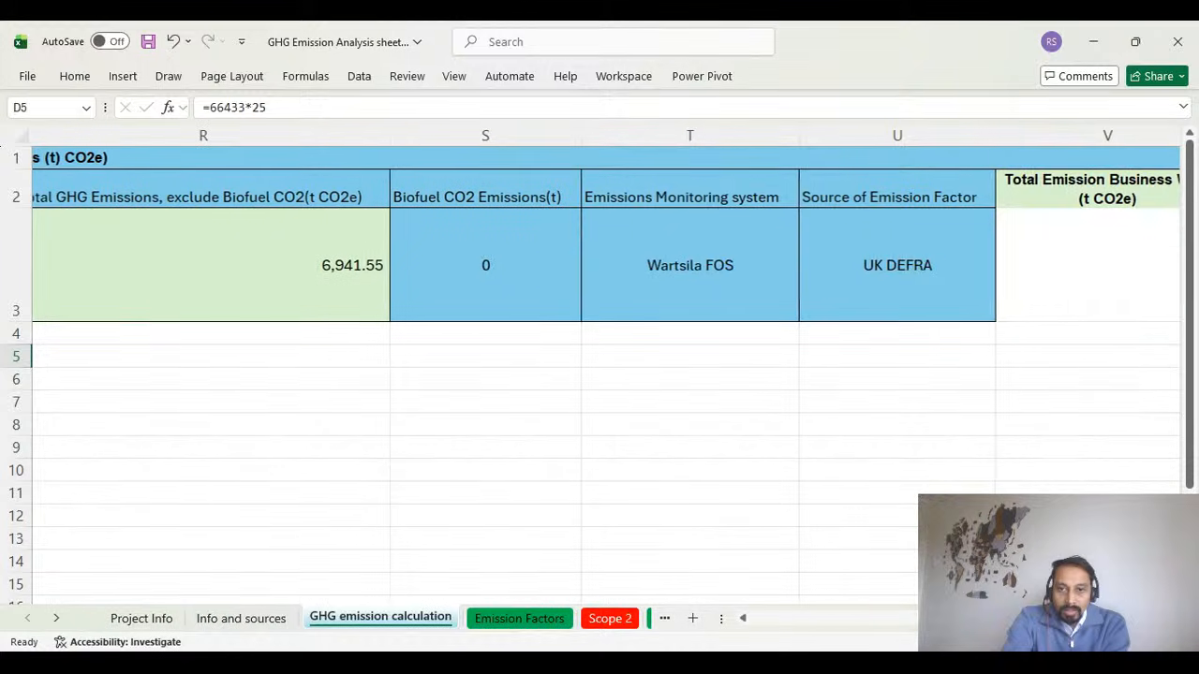
click(359, 270)
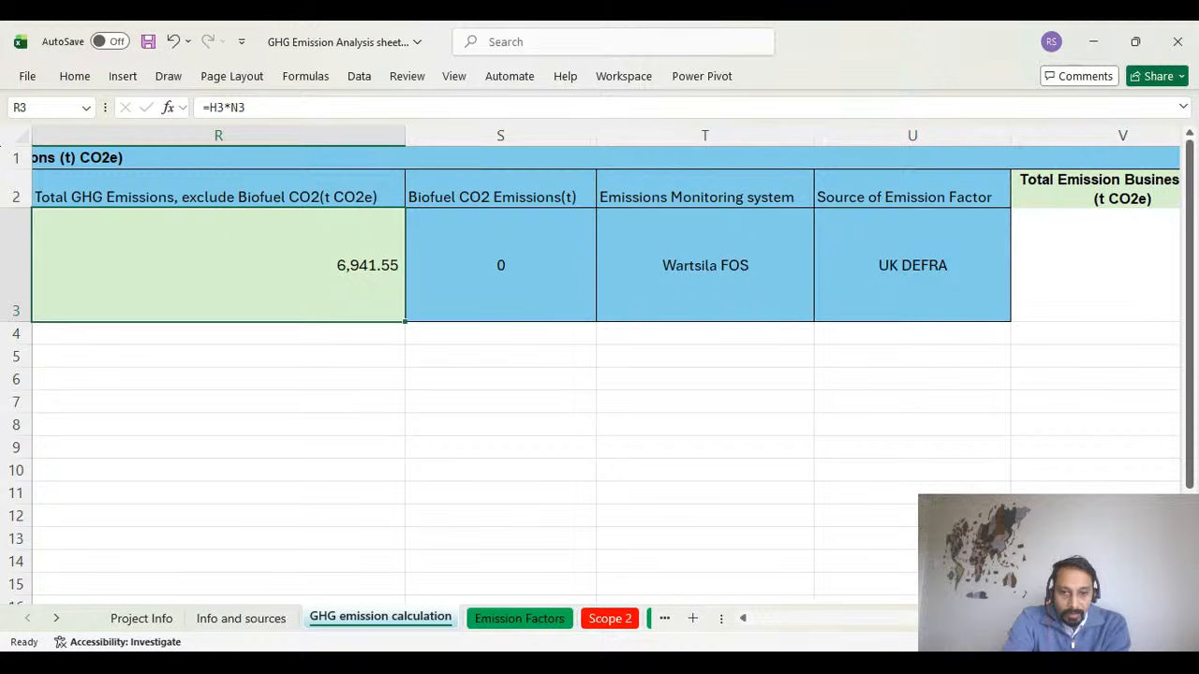
click(511, 620)
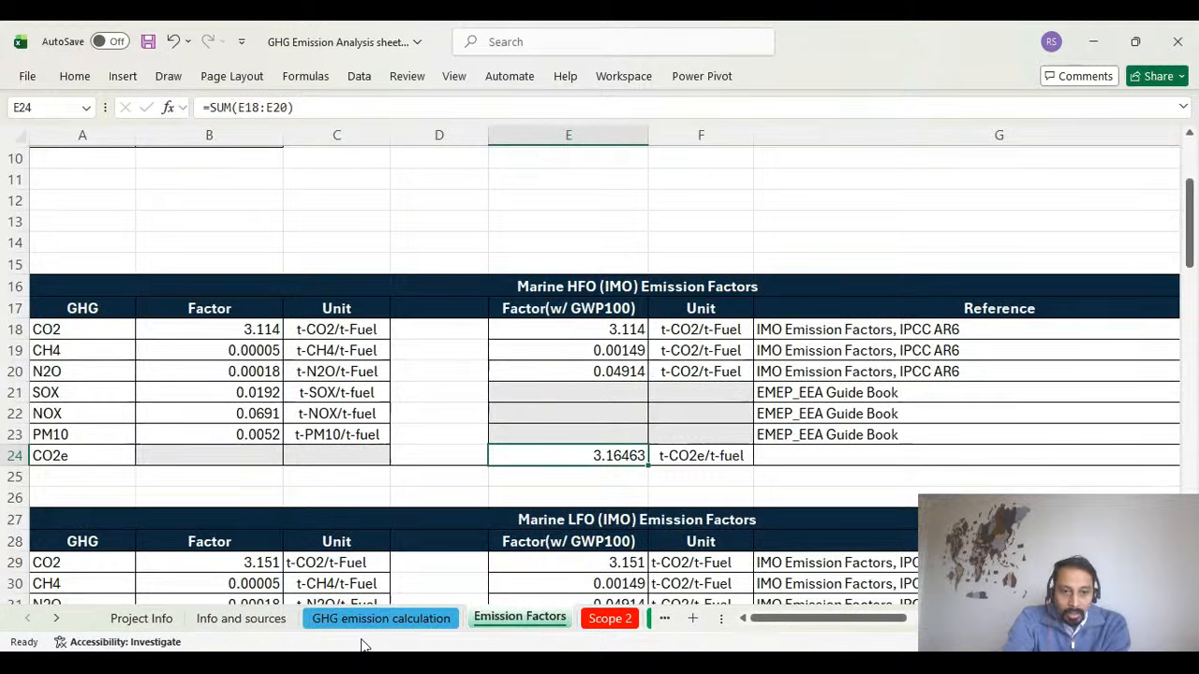
click(412, 620)
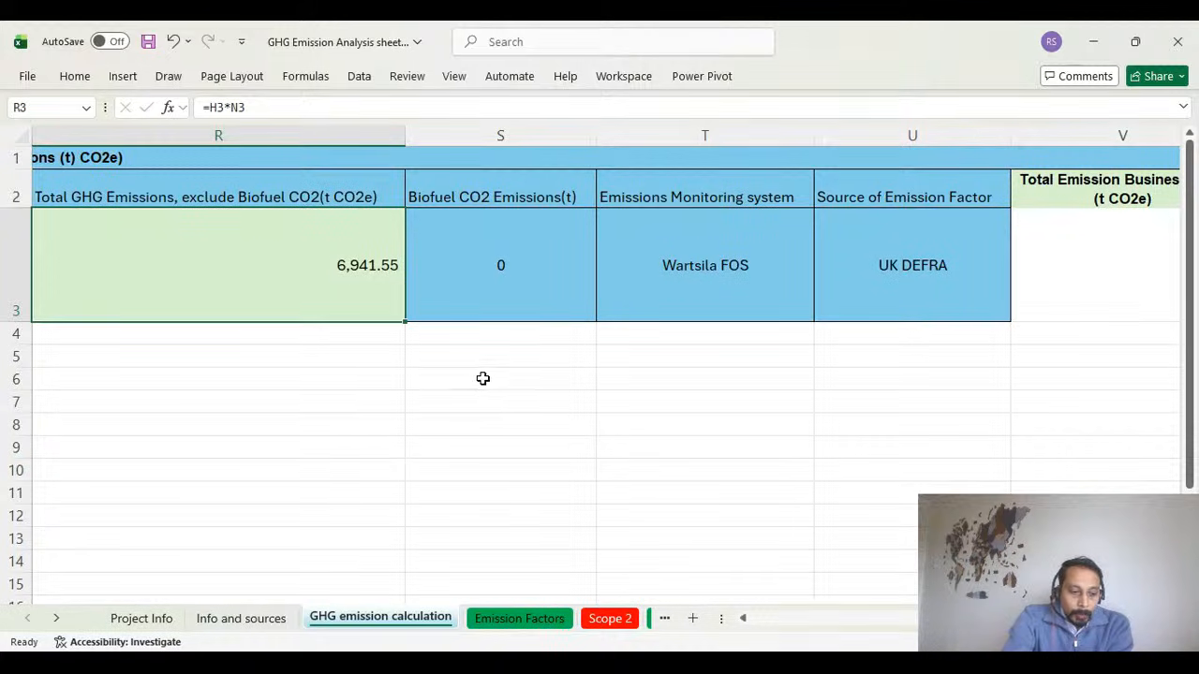
Review the biofuel CO2 emissions, emissions monitoring system and source of emission factor entries in S3, T3 and U3.
click(503, 273)
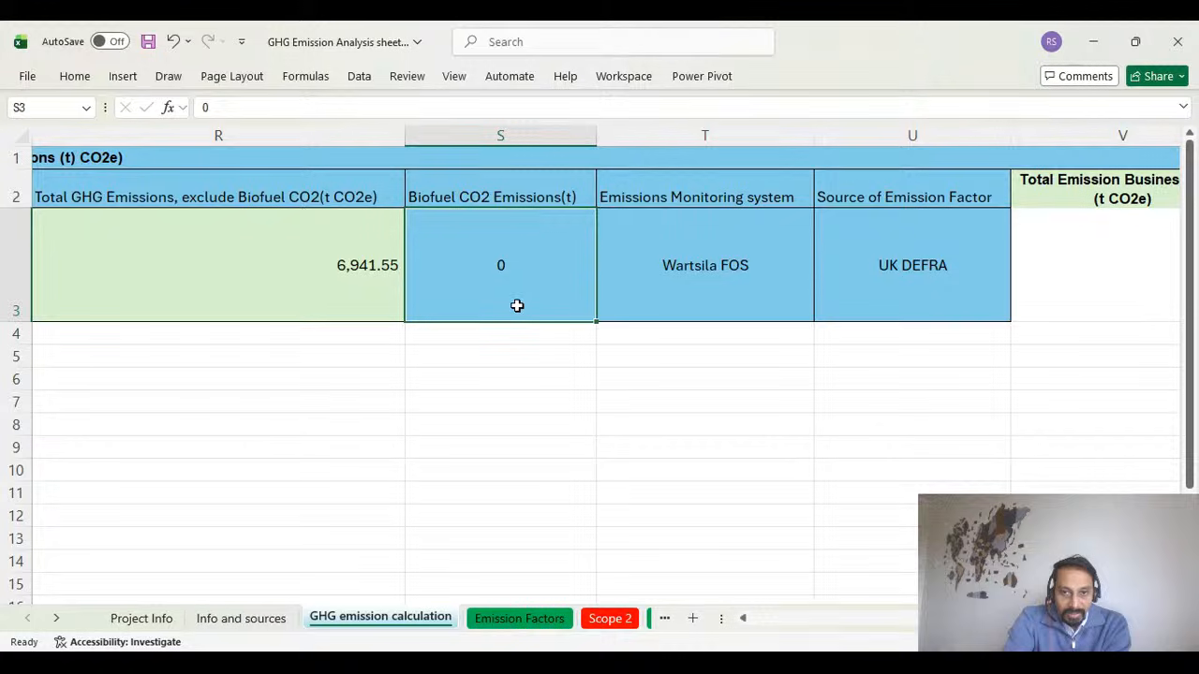
click(749, 193)
click(736, 249)
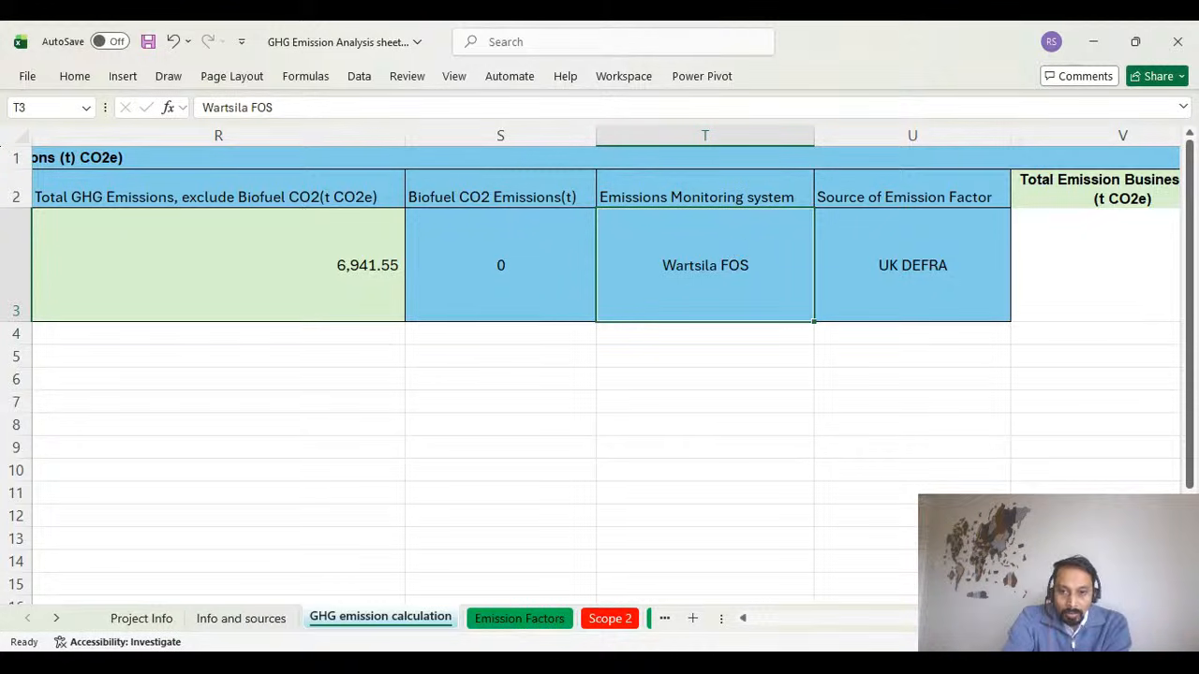
scroll(837, 423, right, 3)
click(695, 274)
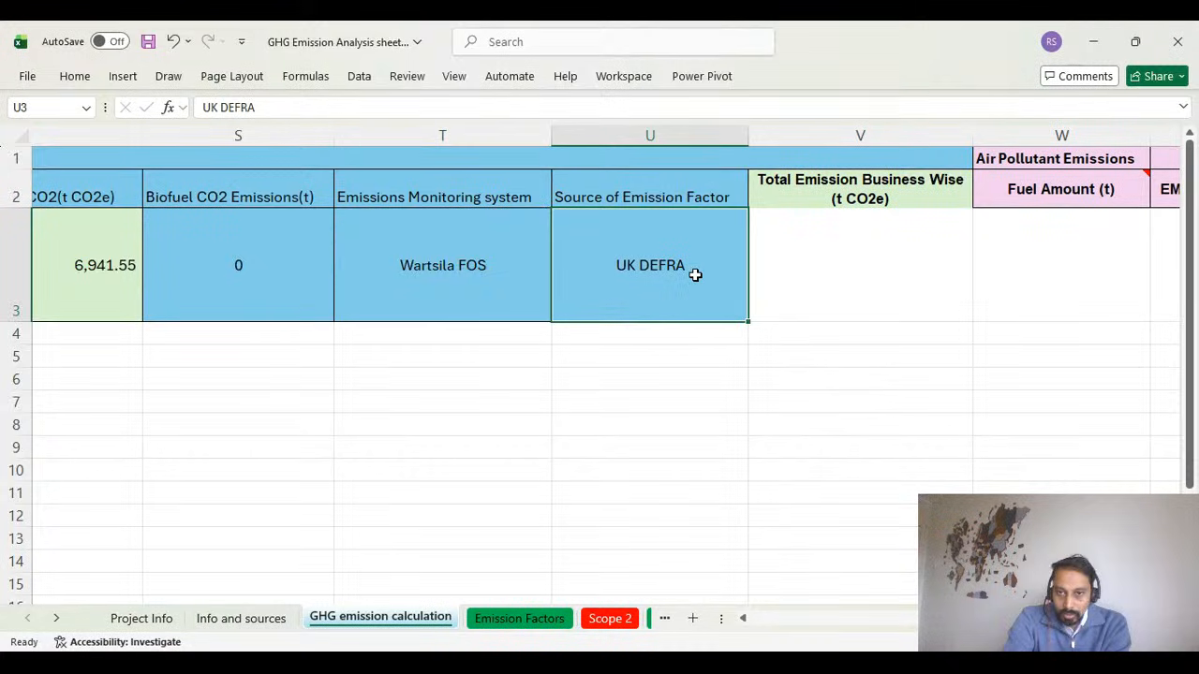
Fill the Total Emission Business Wise cell V3 with the formula =R3 to carry over the total GHG emissions.
click(833, 259)
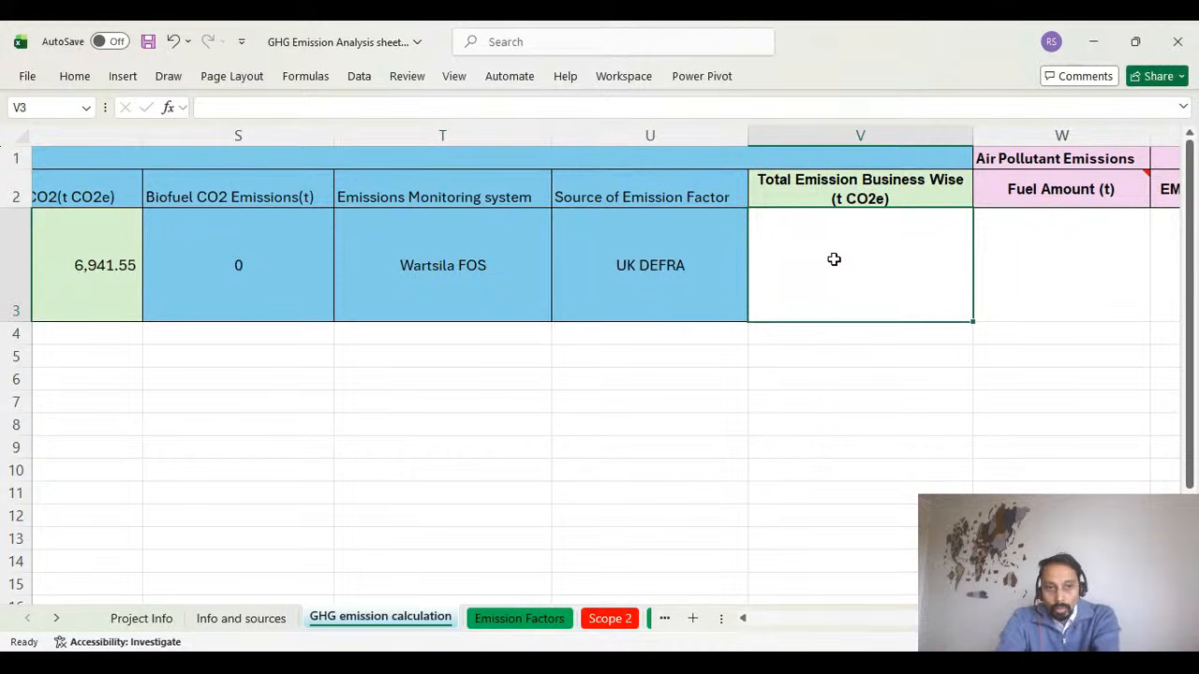
text(=)
click(94, 262)
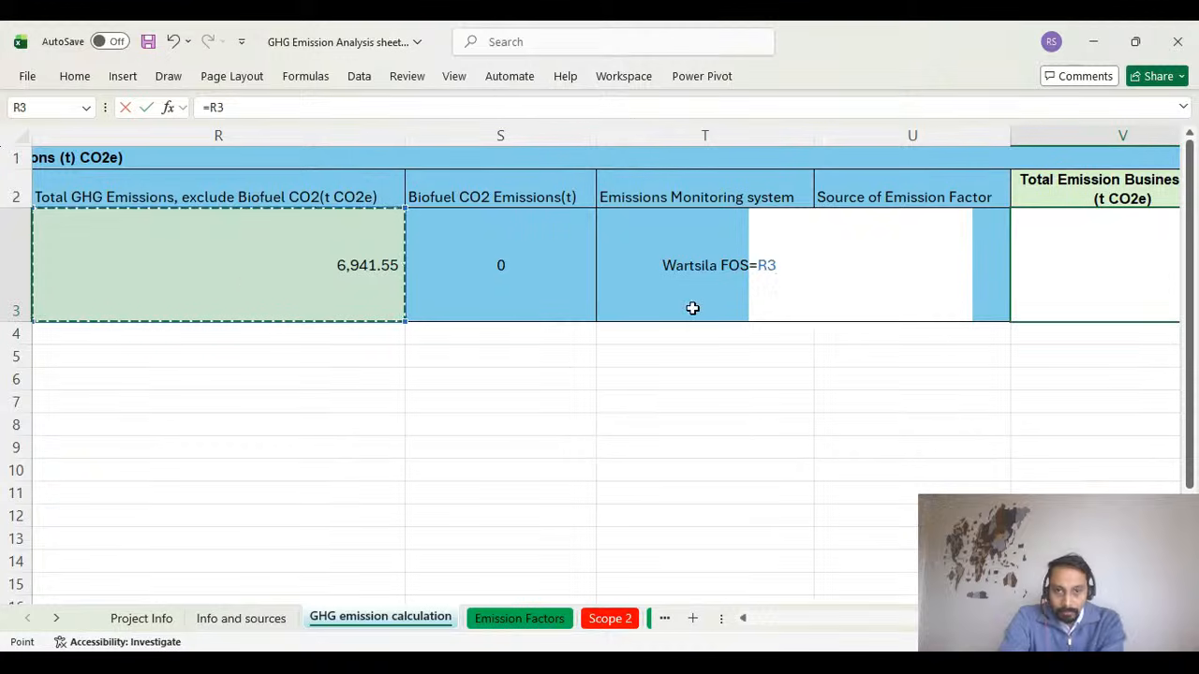
key(Return)
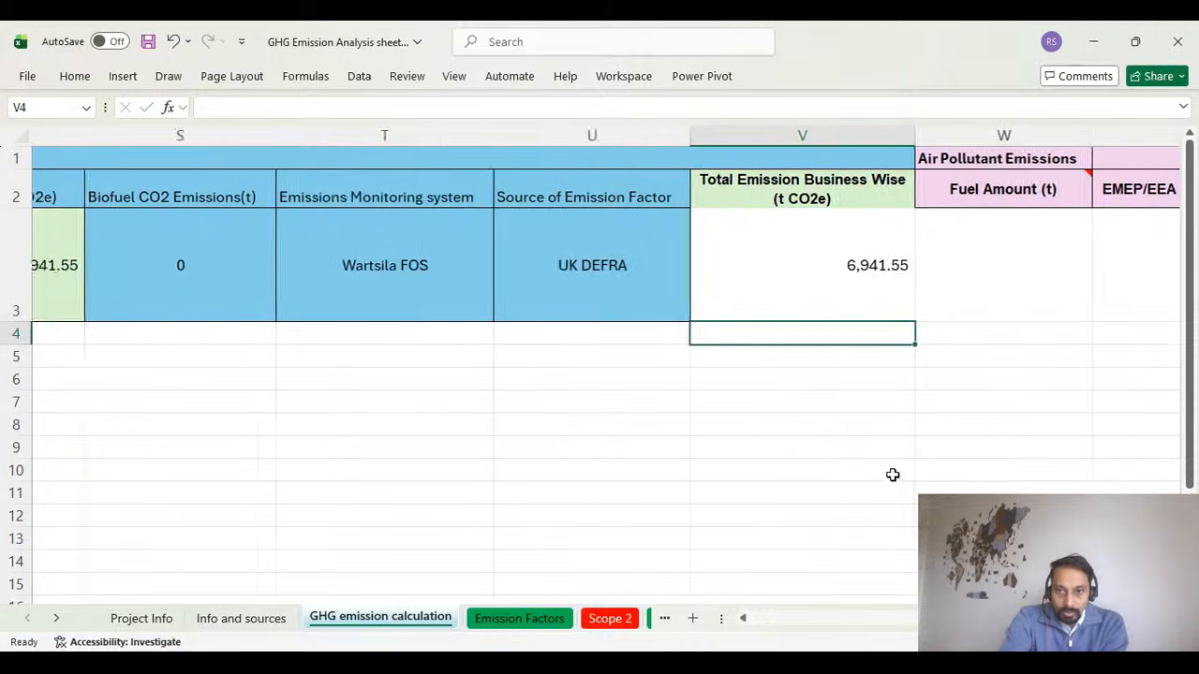
click(733, 254)
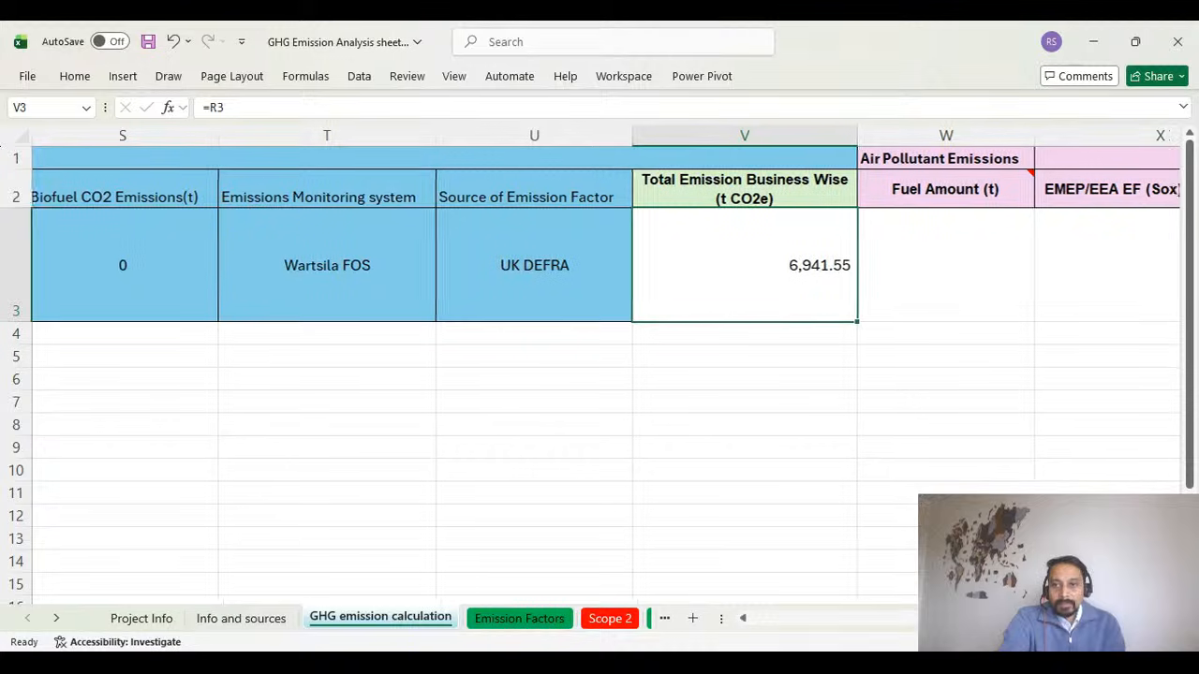
Examine the empty air pollutant emissions columns W to AF for SOx, NOx and PM10 in row 3.
scroll(604, 375, right, 6)
scroll(605, 375, left, 1)
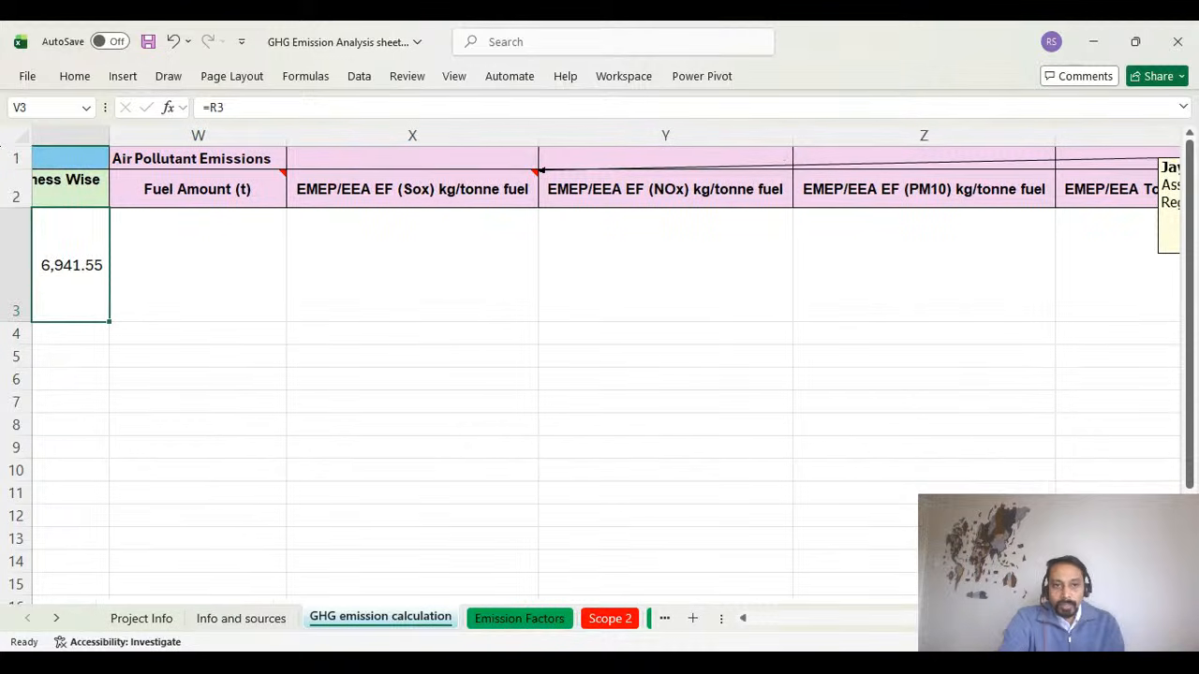
drag(254, 259, 992, 275)
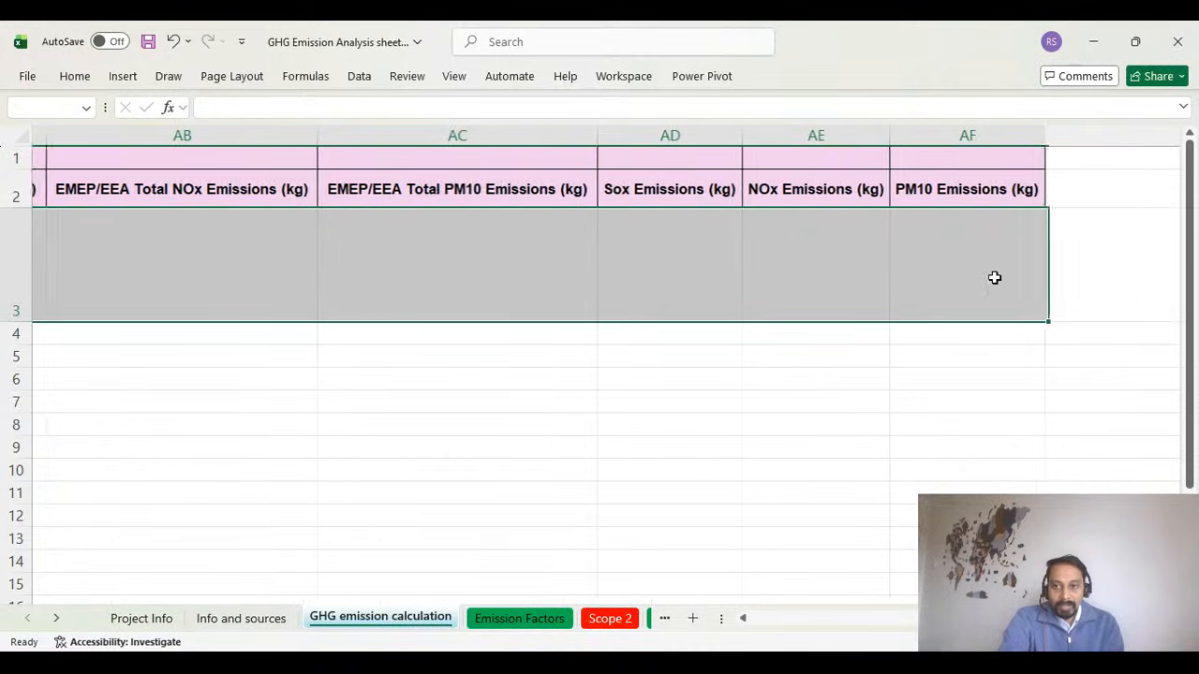
scroll(605, 375, left, 10)
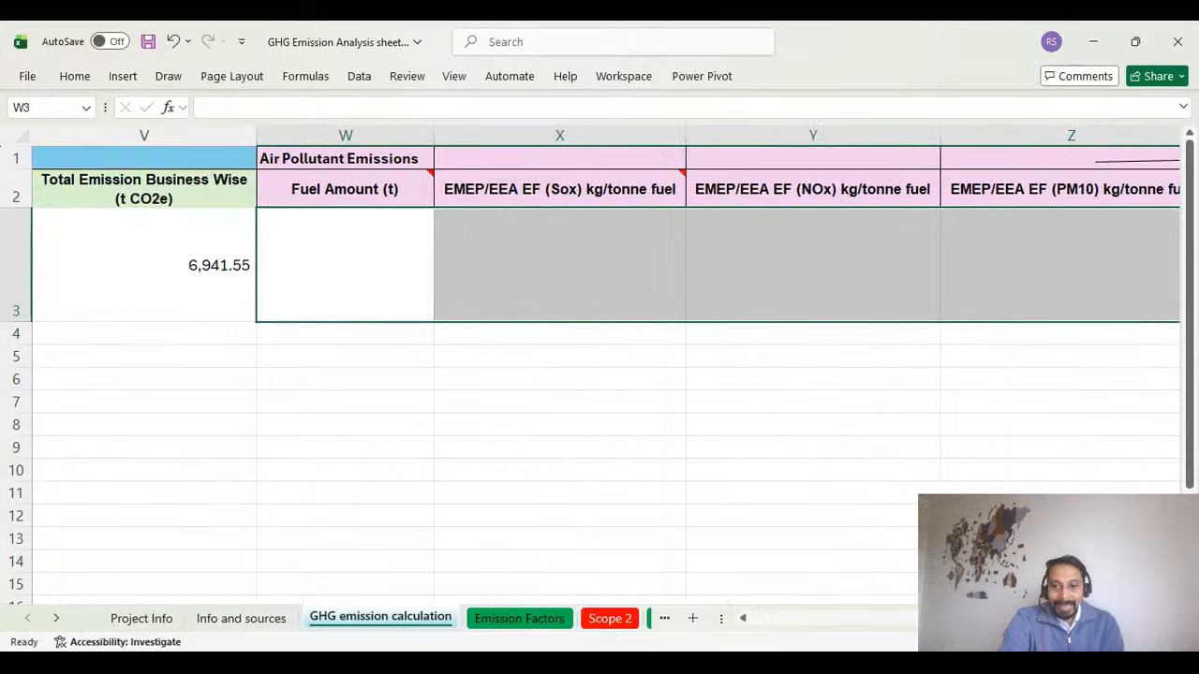
scroll(605, 374, right, 3)
scroll(605, 375, right, 1)
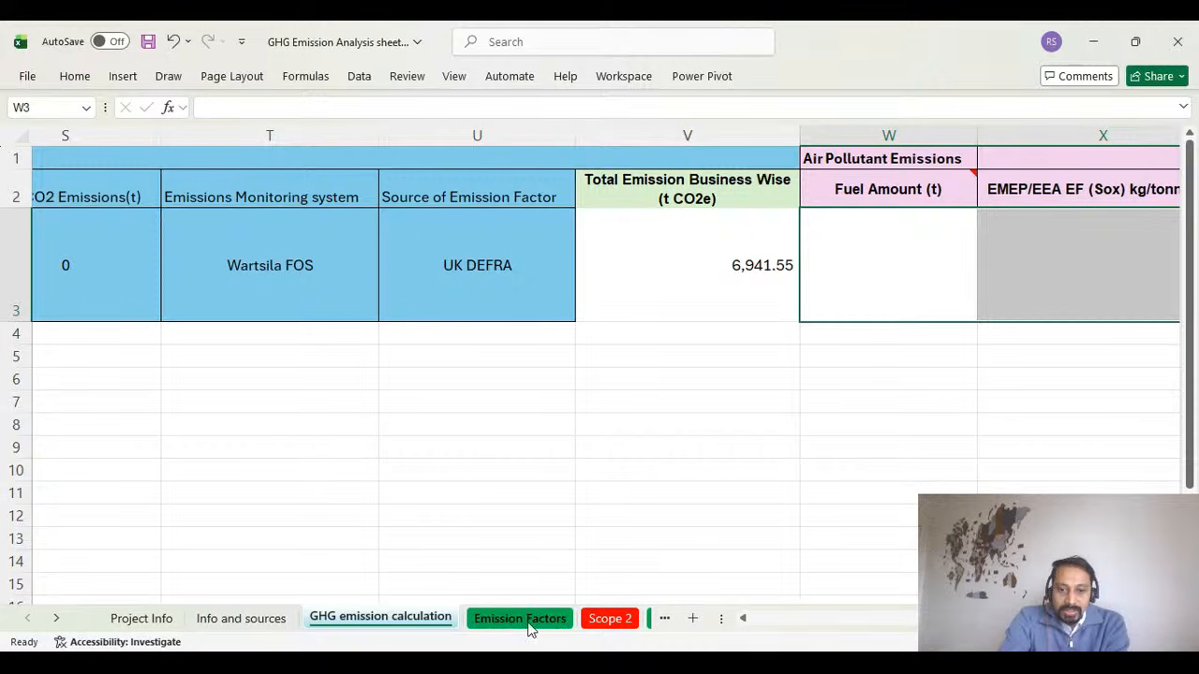
Review the 100-year GWP AR6 values and the marine HFO emission factors on the Emission Factors sheet.
drag(927, 621, 725, 619)
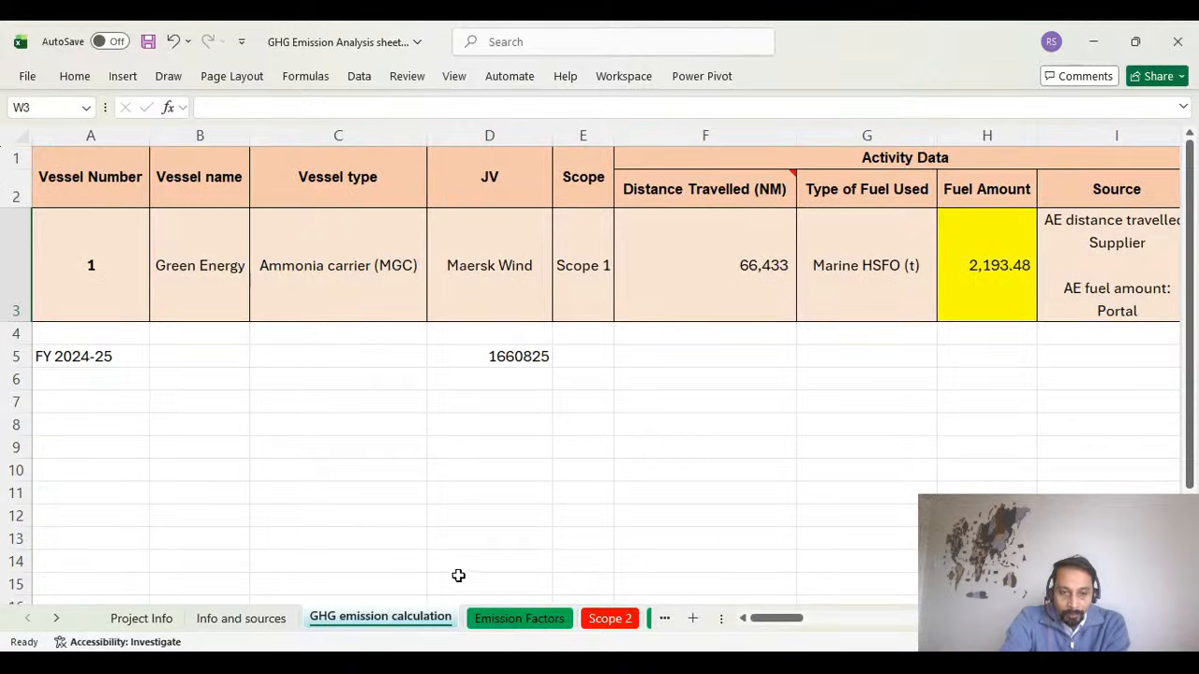
click(519, 618)
scroll(384, 375, up, 3)
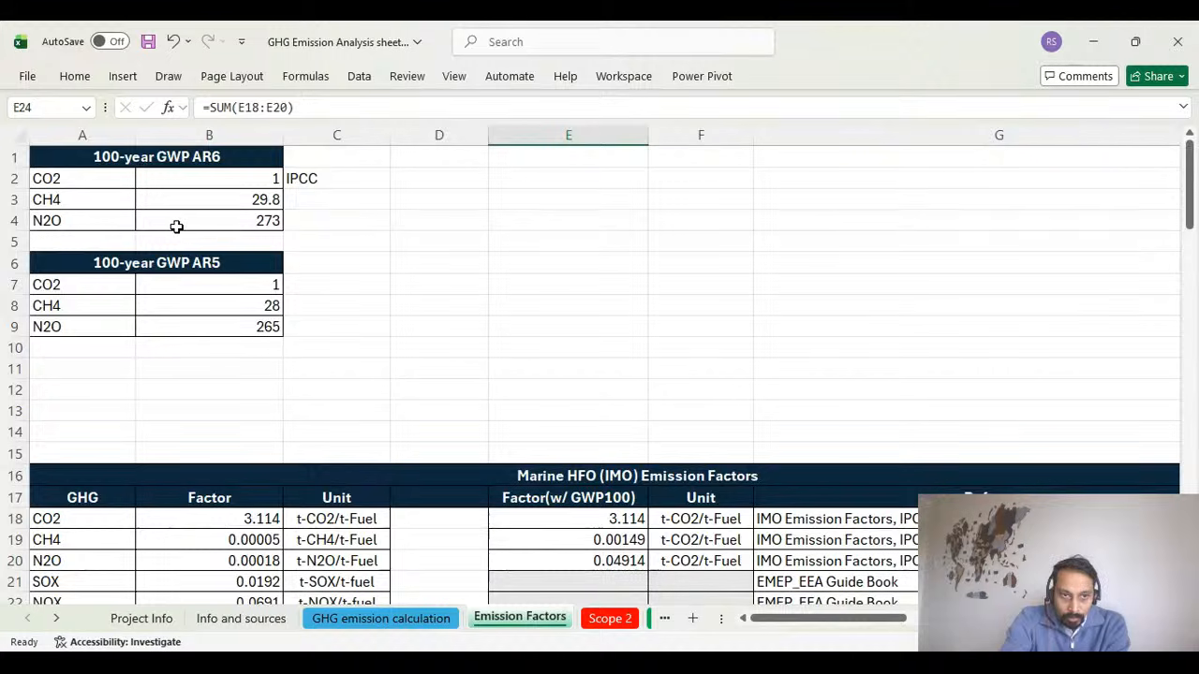
drag(124, 156, 228, 221)
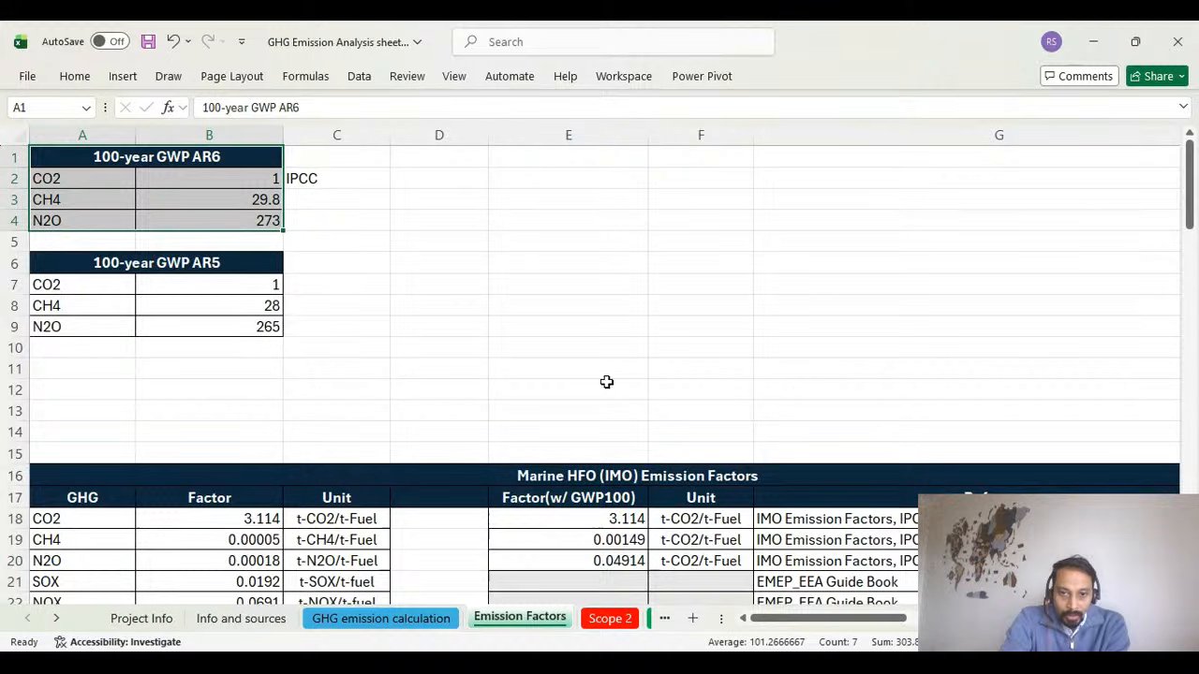
scroll(607, 384, down, 3)
scroll(505, 347, down, 4)
scroll(496, 370, up, 4)
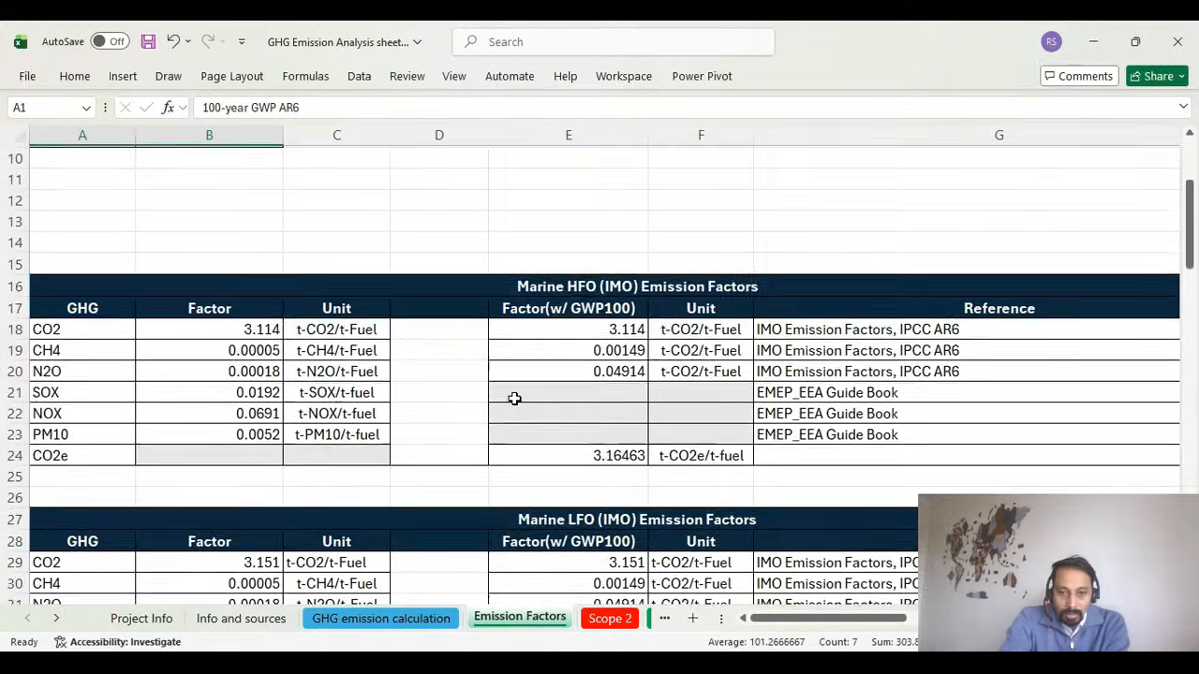
scroll(514, 398, up, 2)
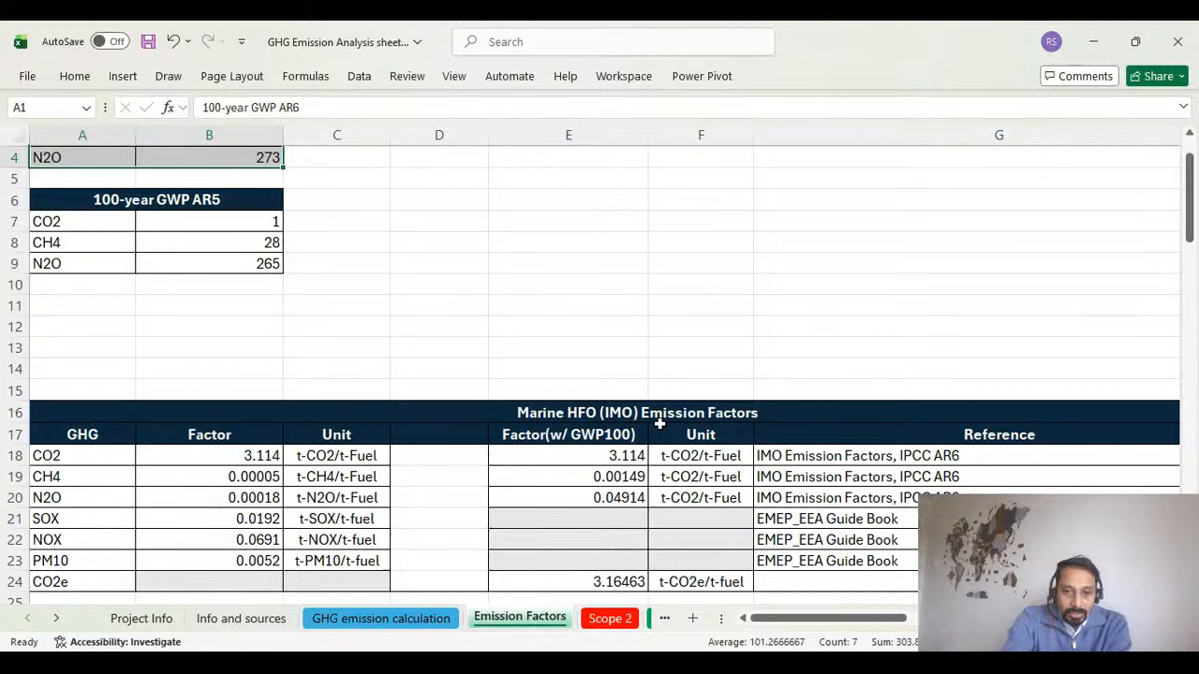
Open the Scope 2 sheet and highlight the Singapore, Swansea and London offices in the electricity table.
click(609, 620)
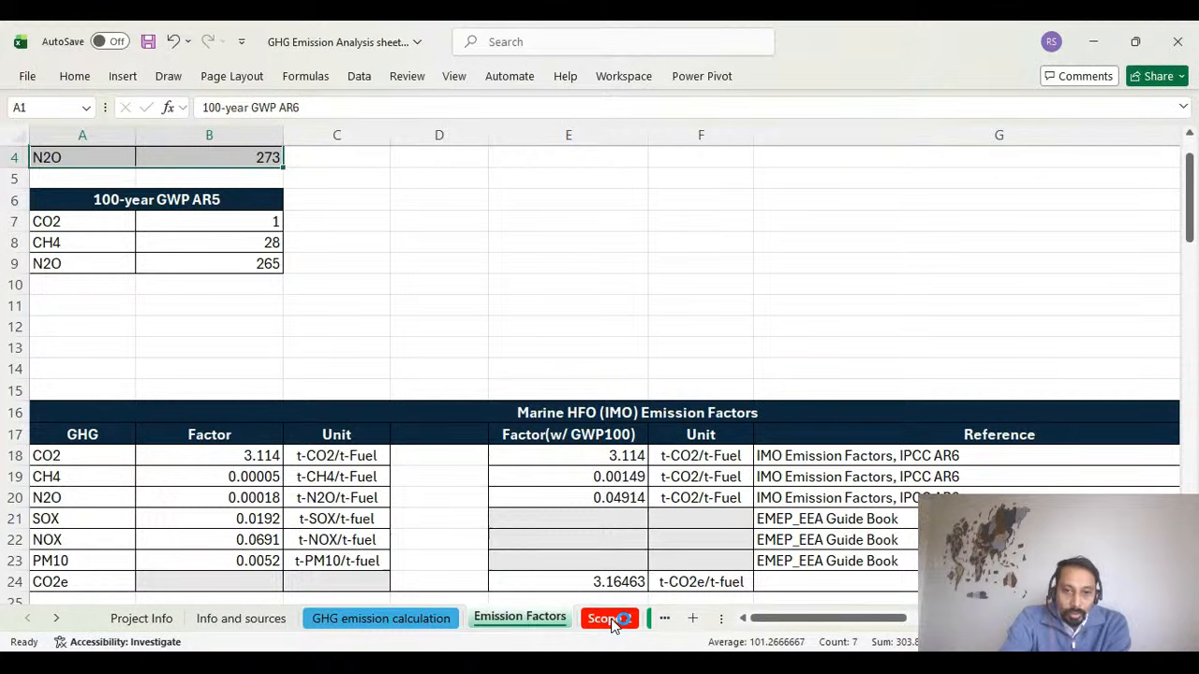
click(610, 619)
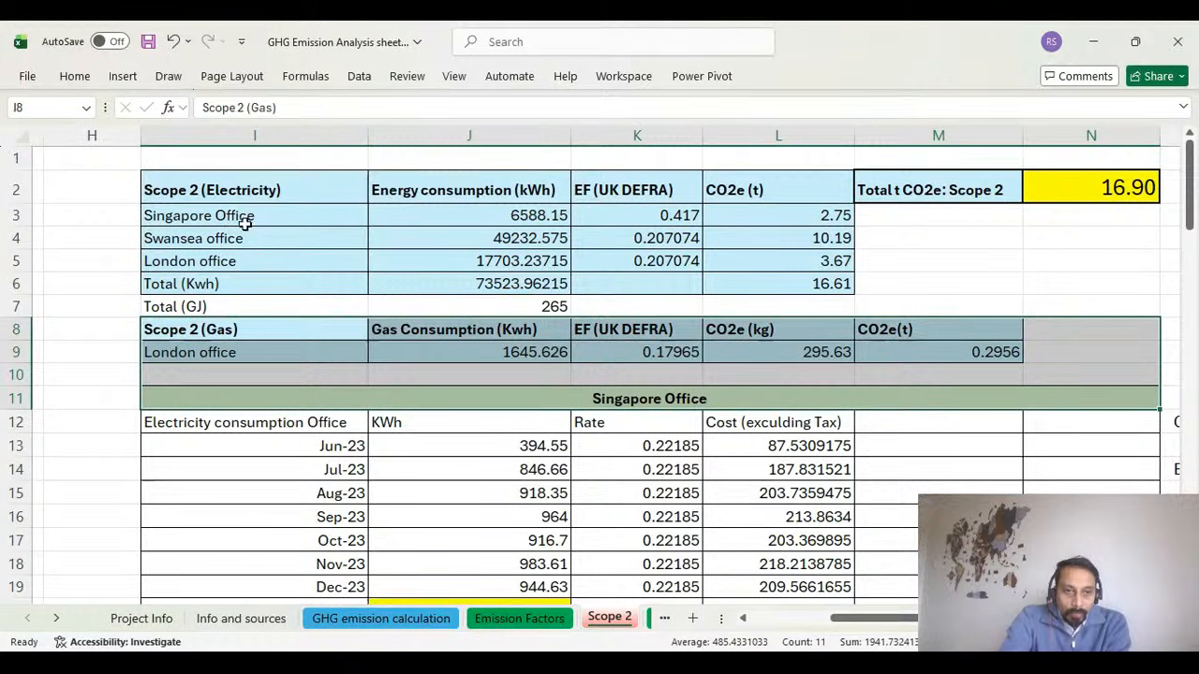
click(276, 215)
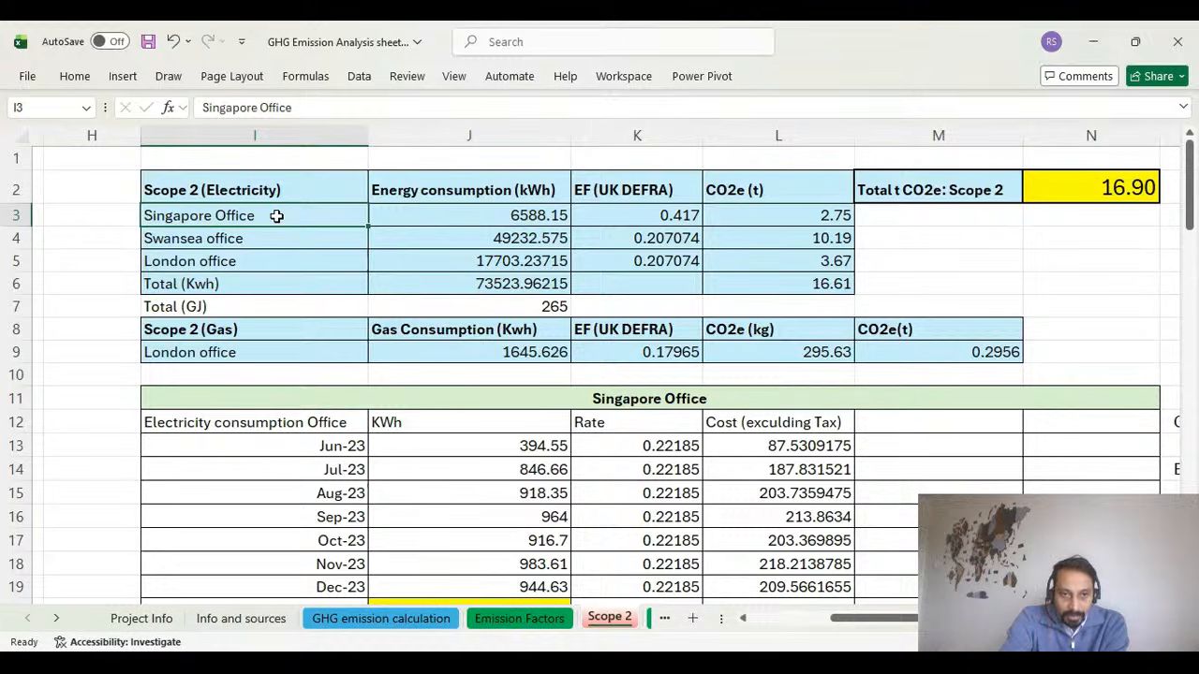
drag(277, 215, 271, 261)
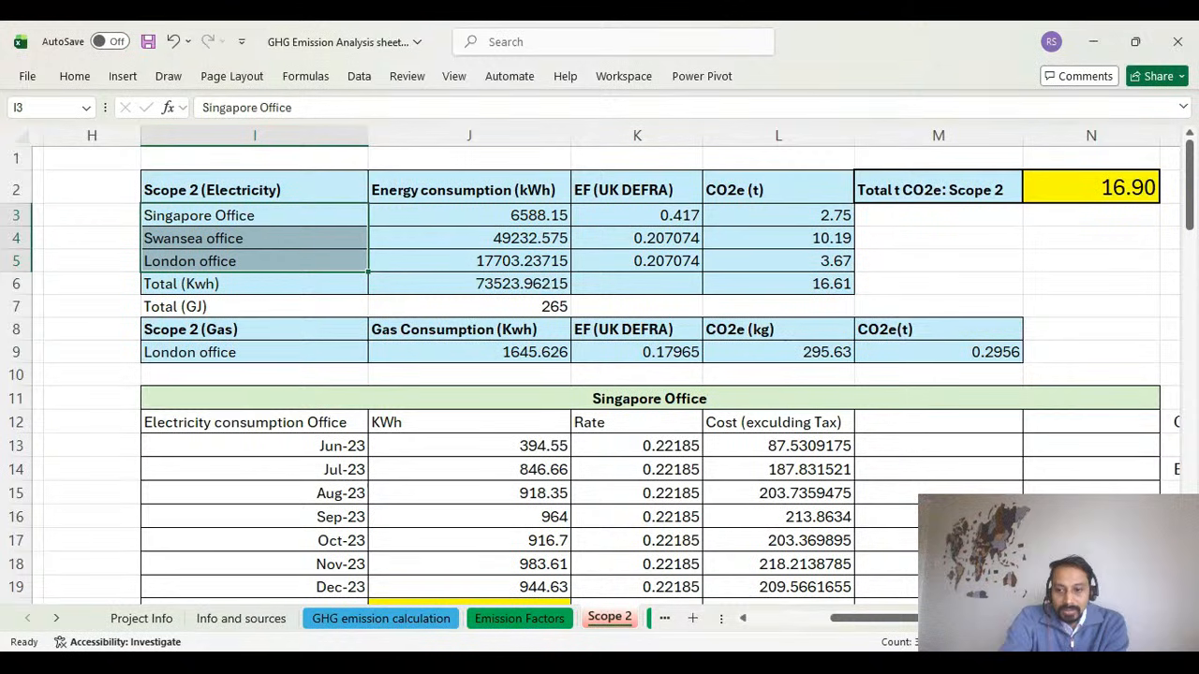
Examine the Singapore Office's energy consumption formula and UK DEFRA emission factor in the Scope 2 electricity table.
scroll(600, 365, up, 7)
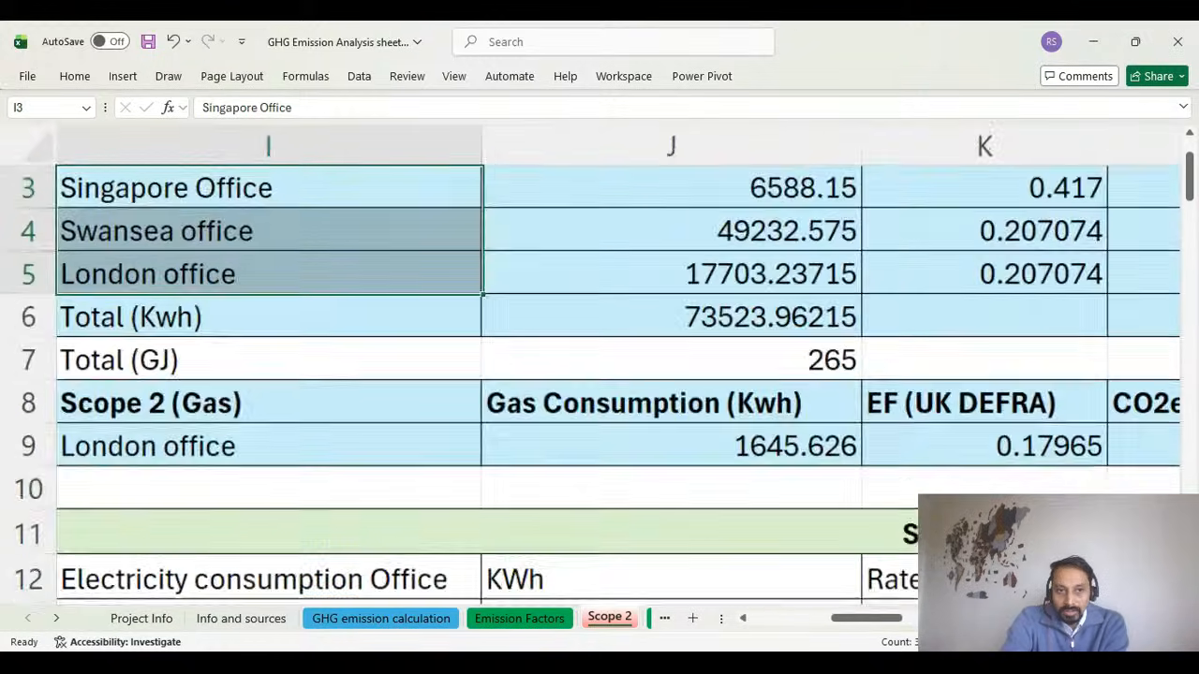
scroll(610, 347, up, 1)
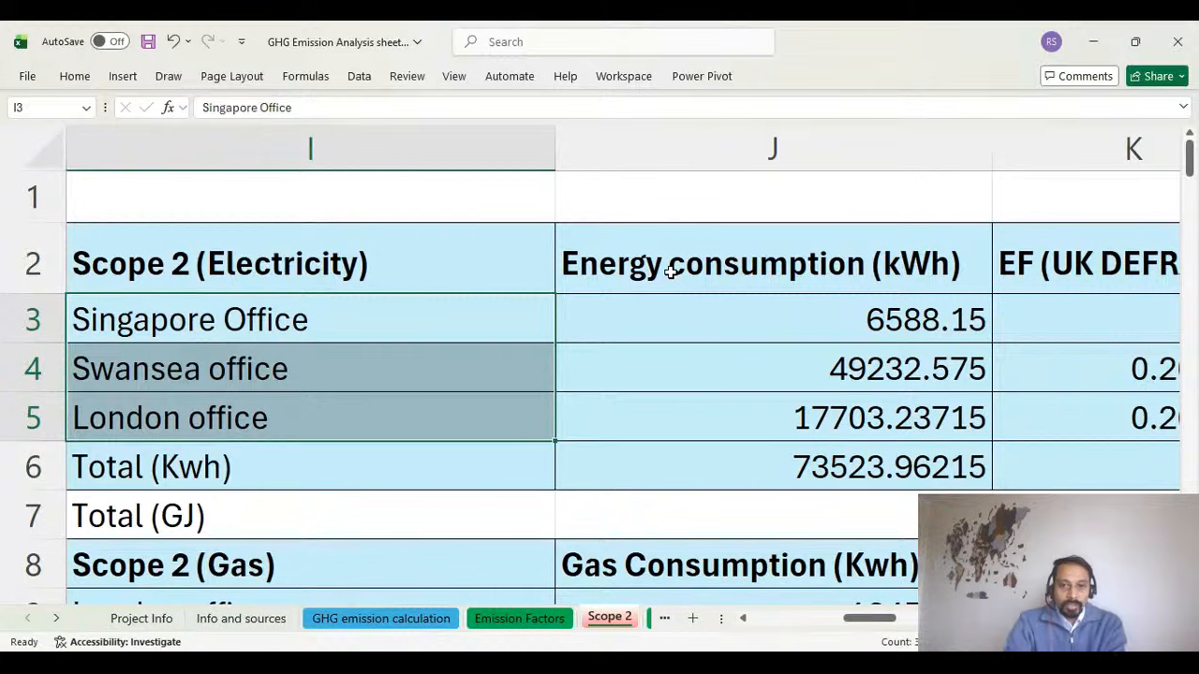
click(400, 324)
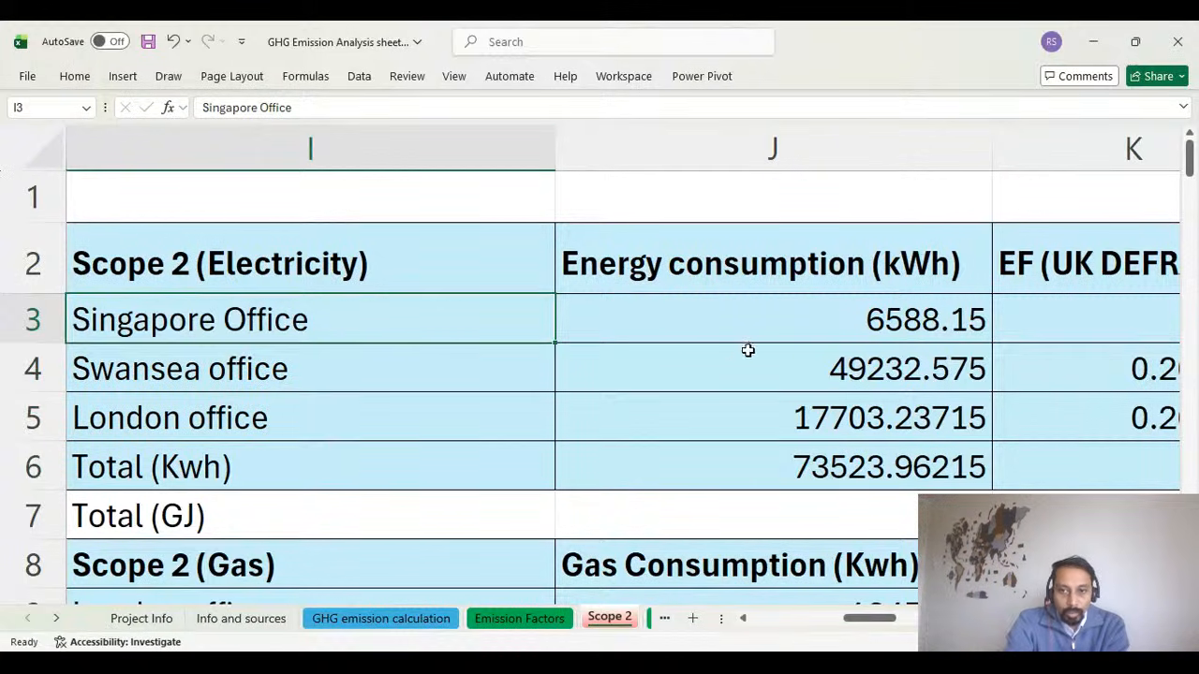
click(803, 317)
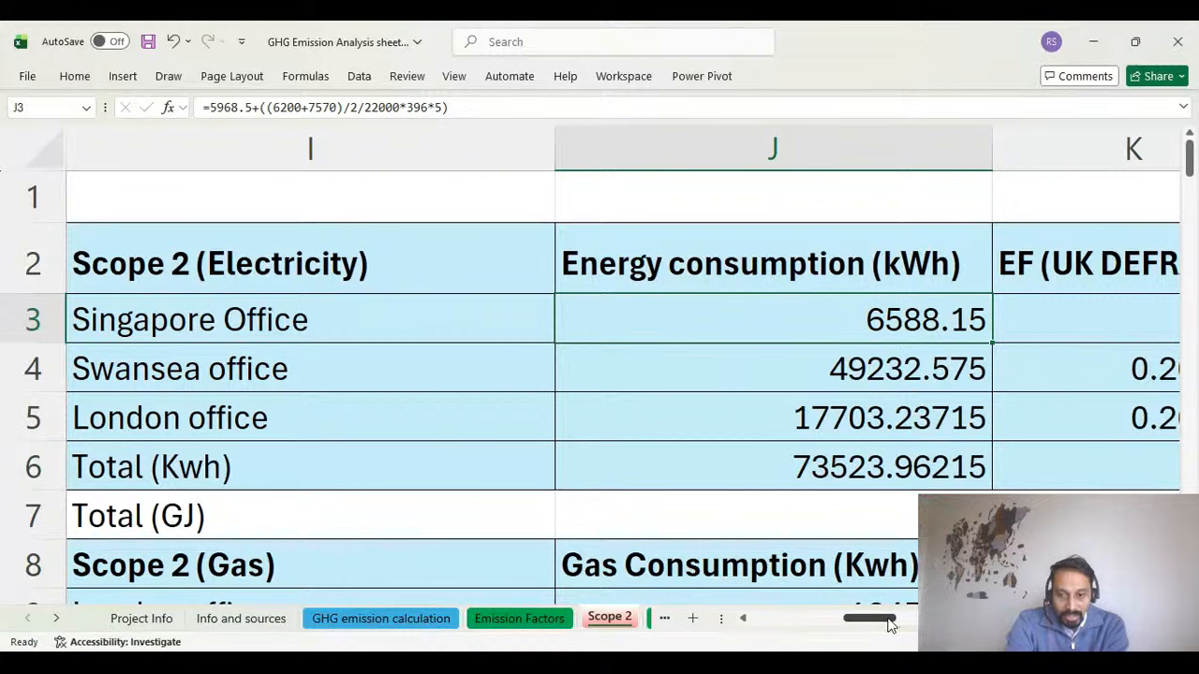
drag(889, 624, 916, 625)
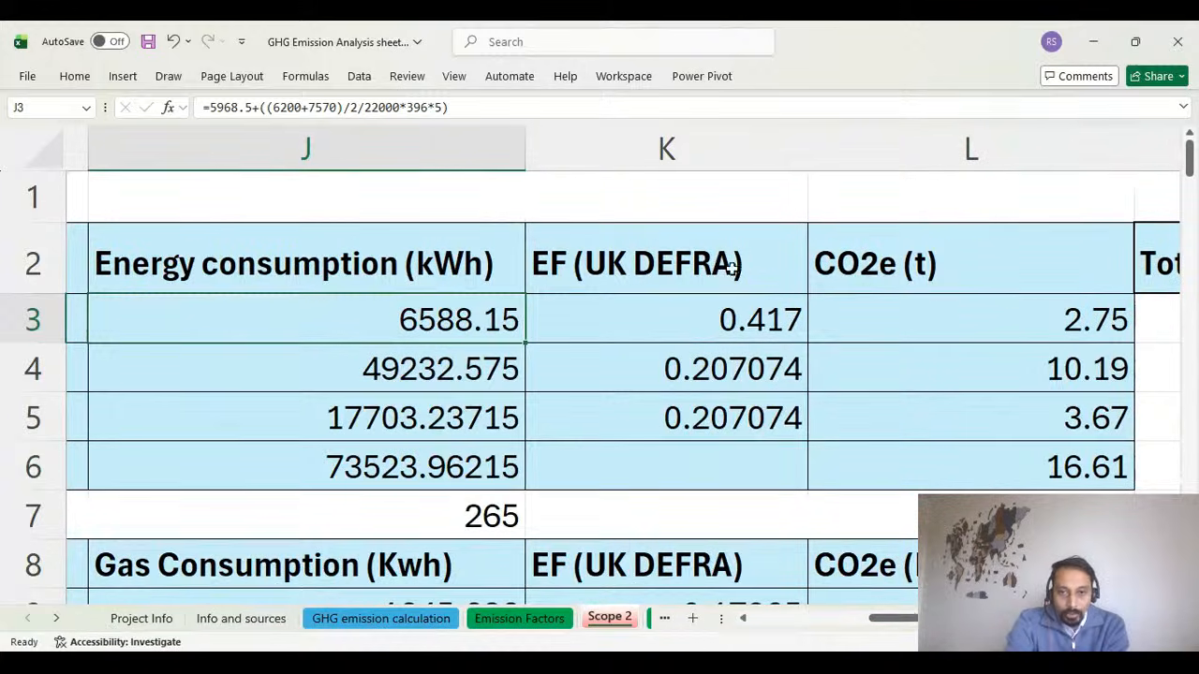
click(730, 319)
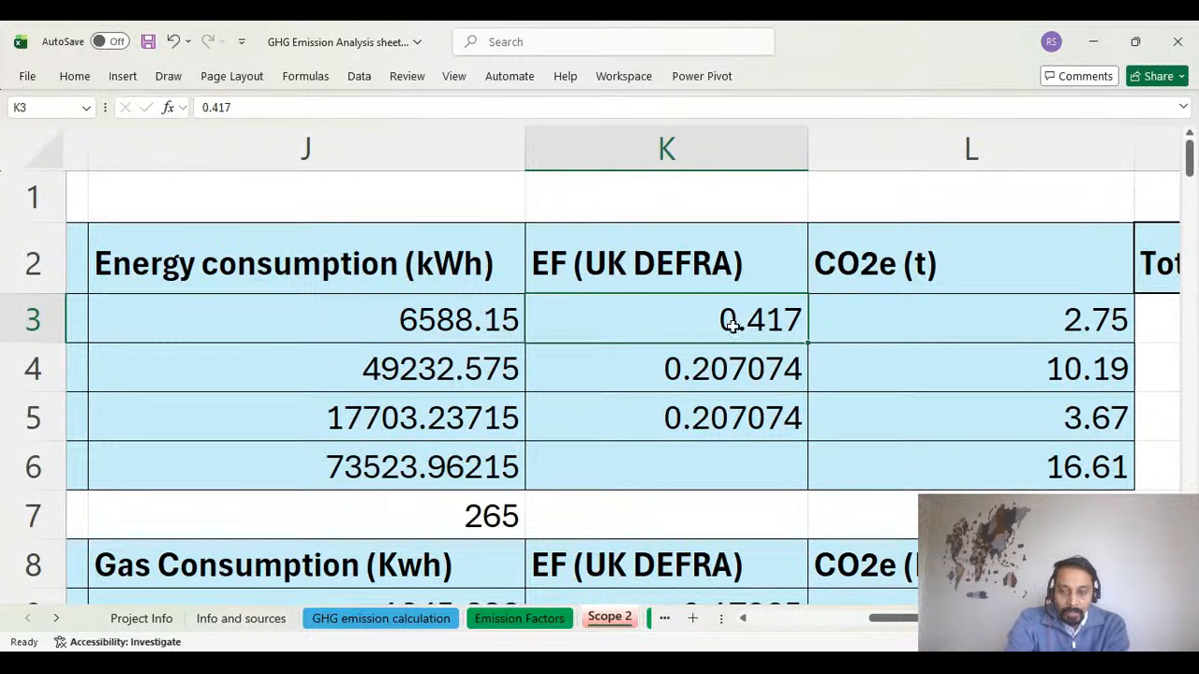
Inspect the Singapore Office's CO2e formula in L3 and trace it back to the energy consumption in J3.
click(935, 320)
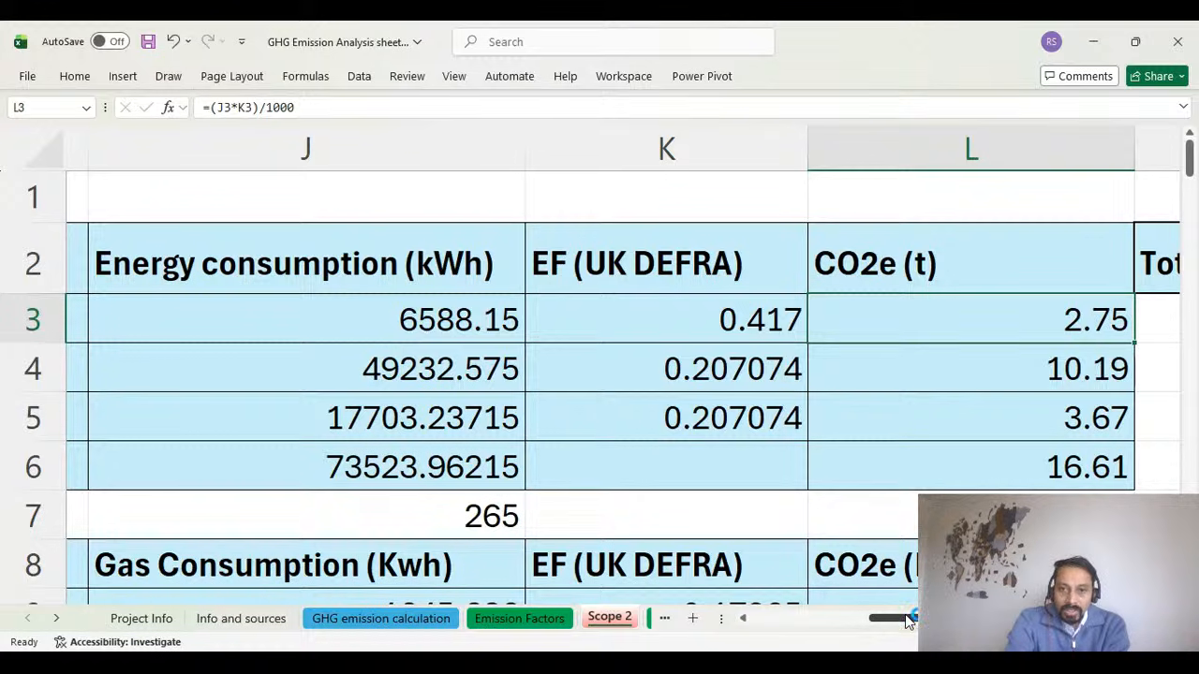
double_click(996, 320)
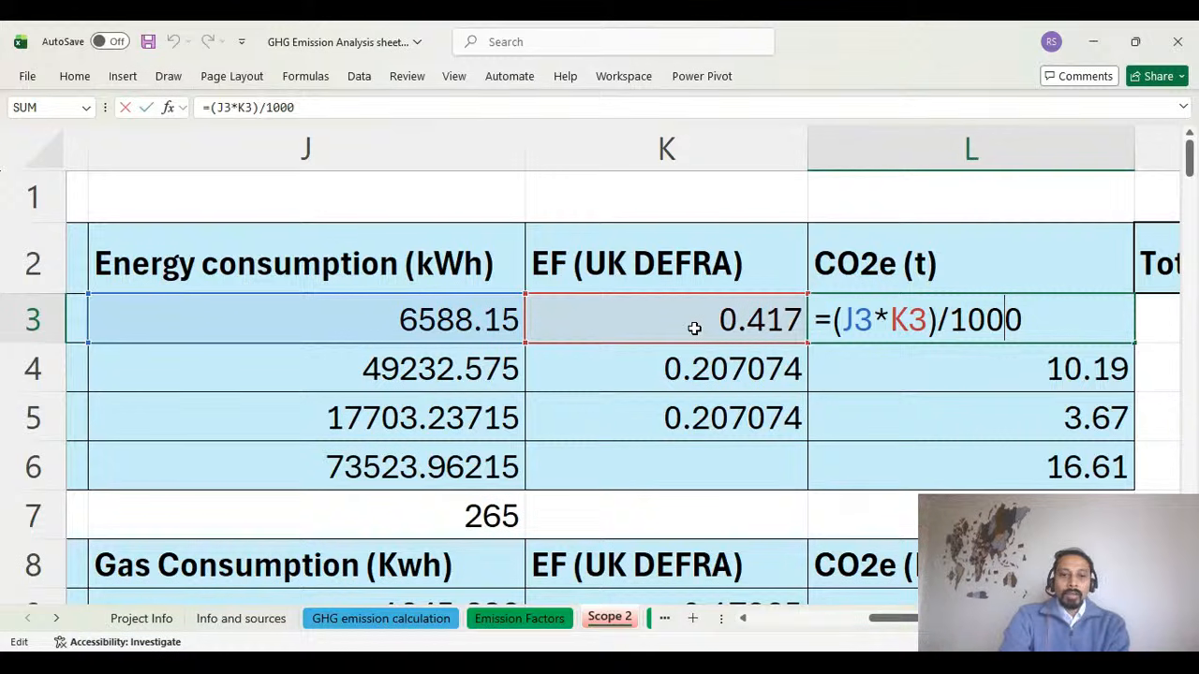
drag(894, 619, 864, 607)
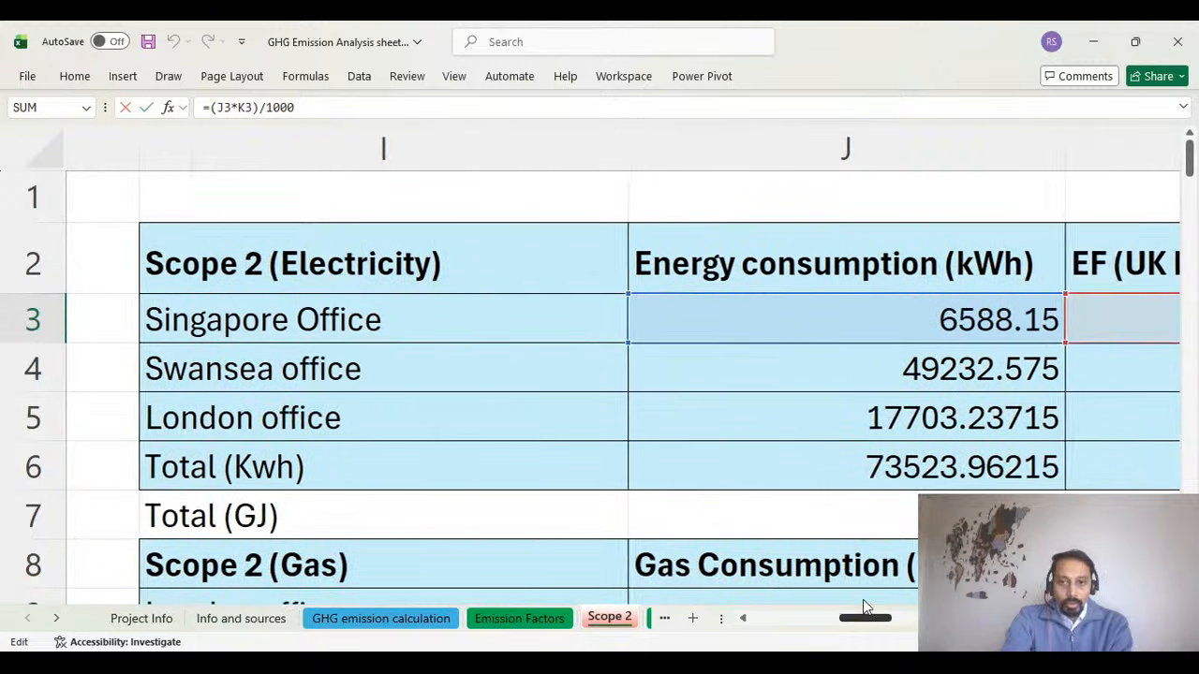
click(854, 306)
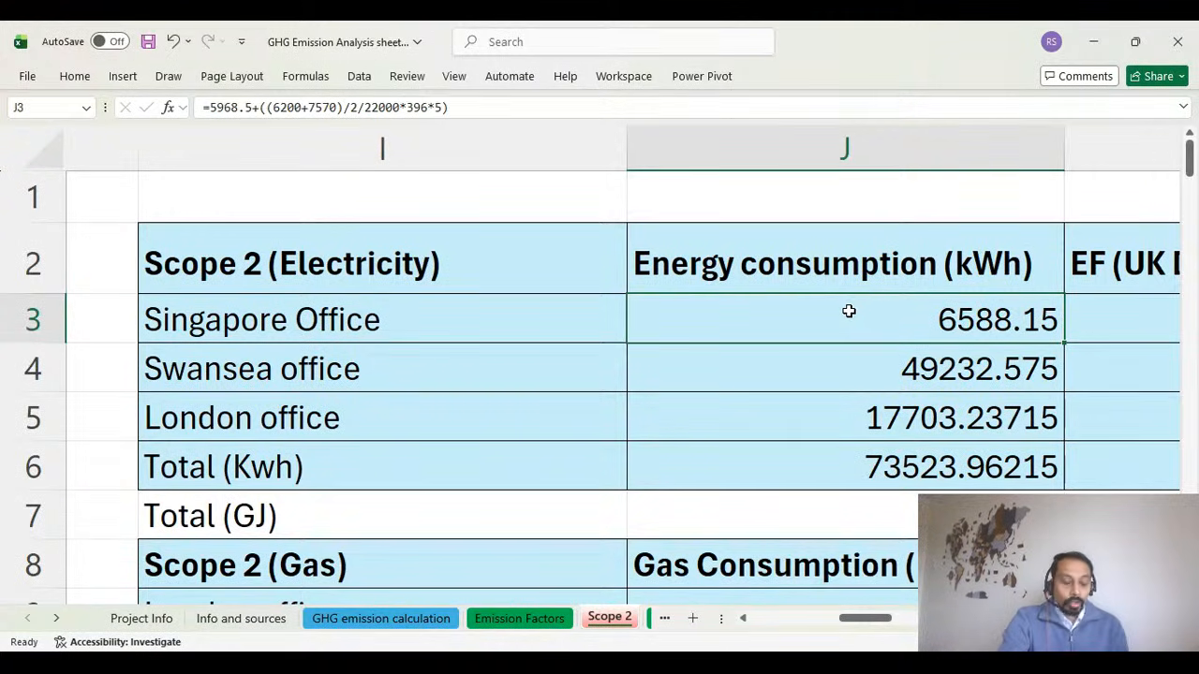
Open the Alter sheet to review how to estimate office energy use from building data, comparing it with the Scope 2 sheet.
click(662, 620)
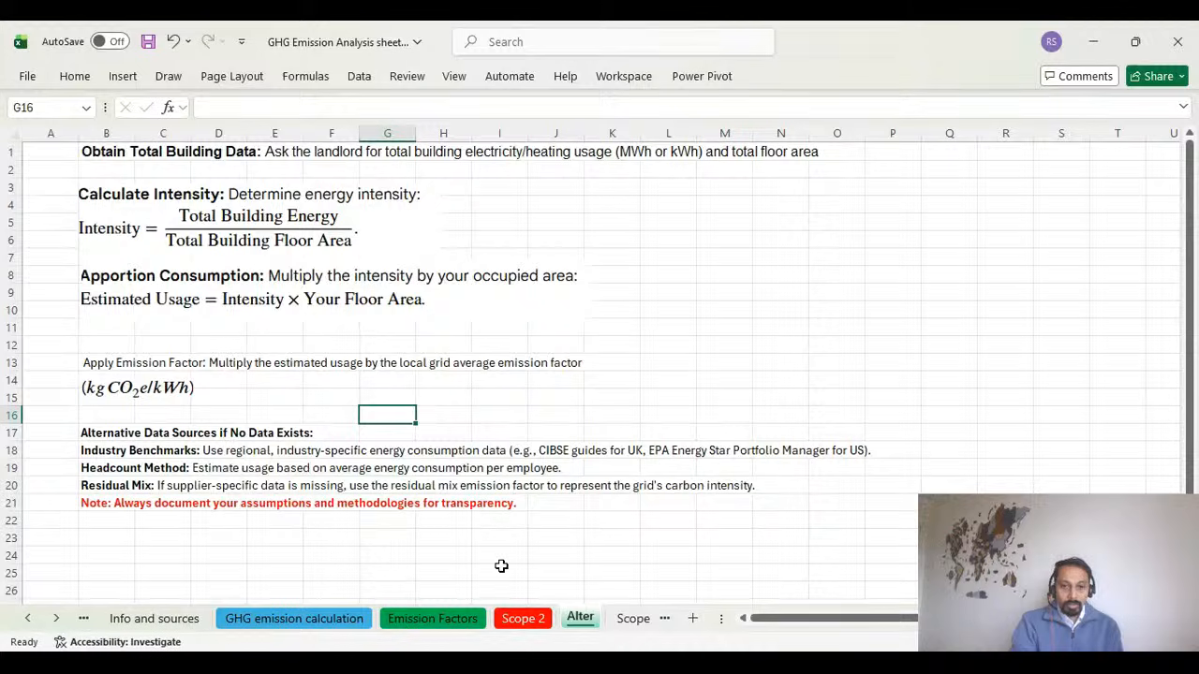
click(517, 622)
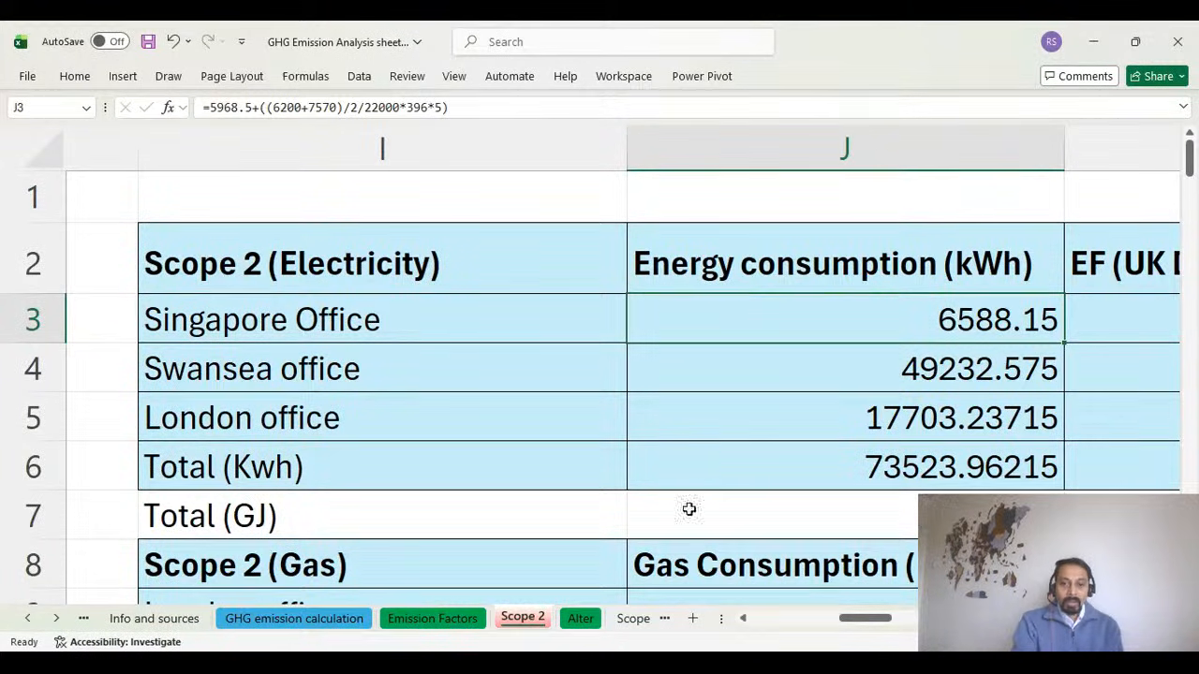
click(581, 619)
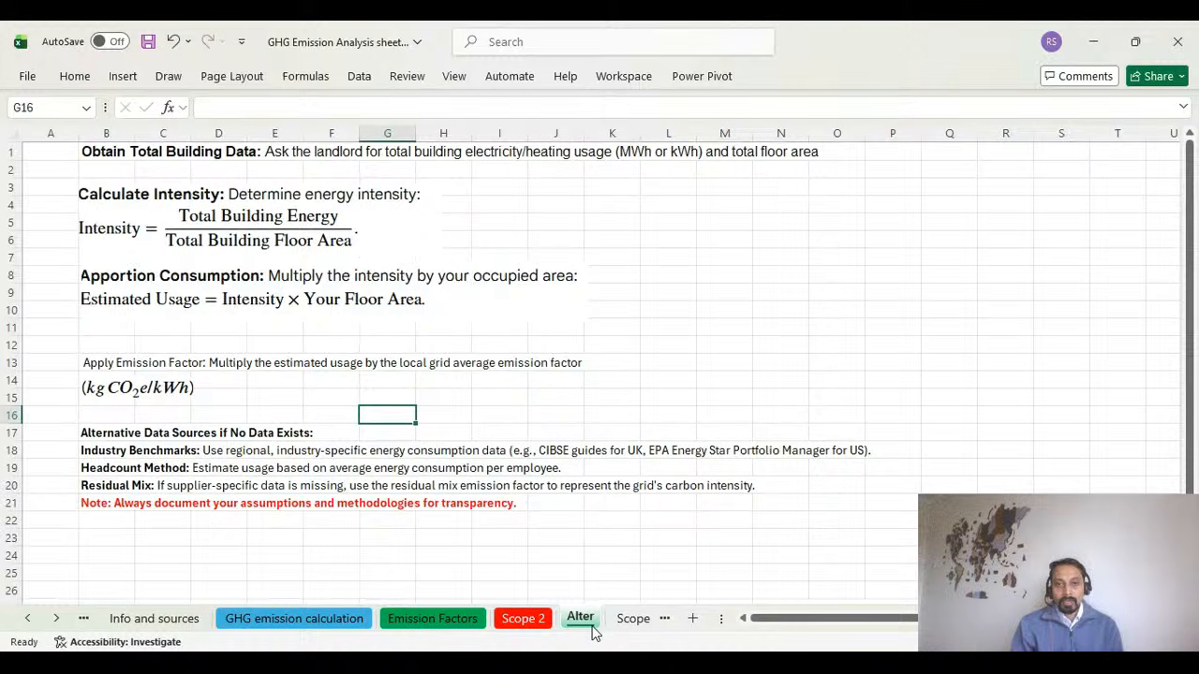
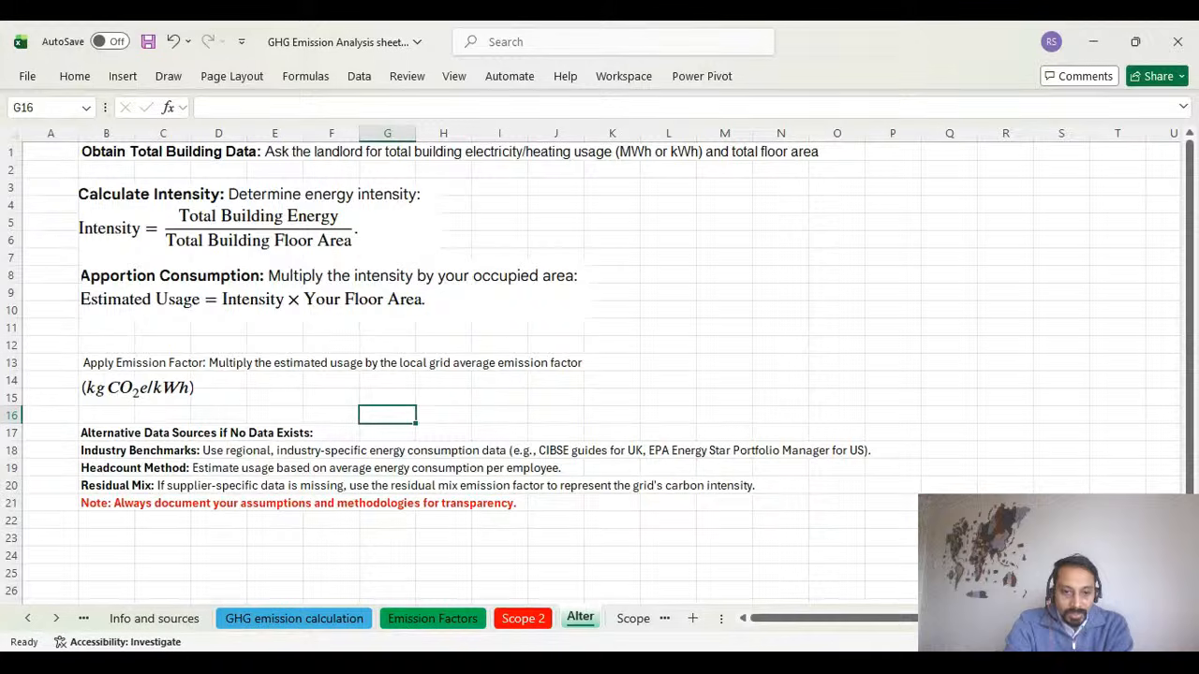
click(403, 663)
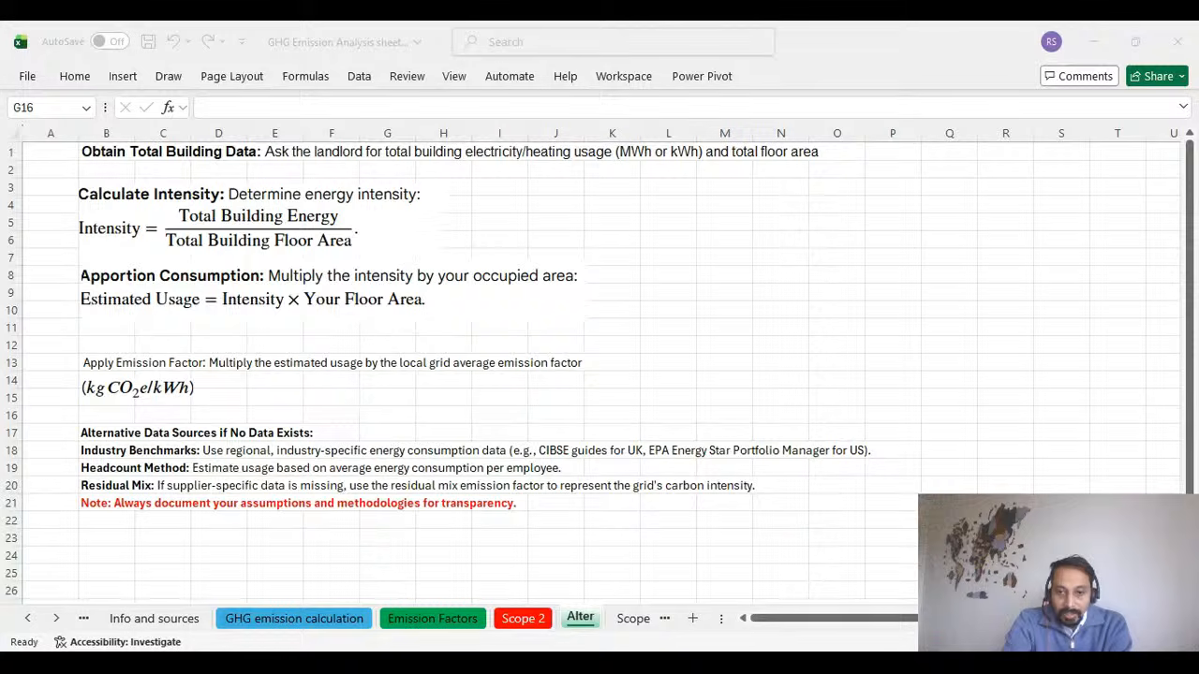
key(alt+Tab)
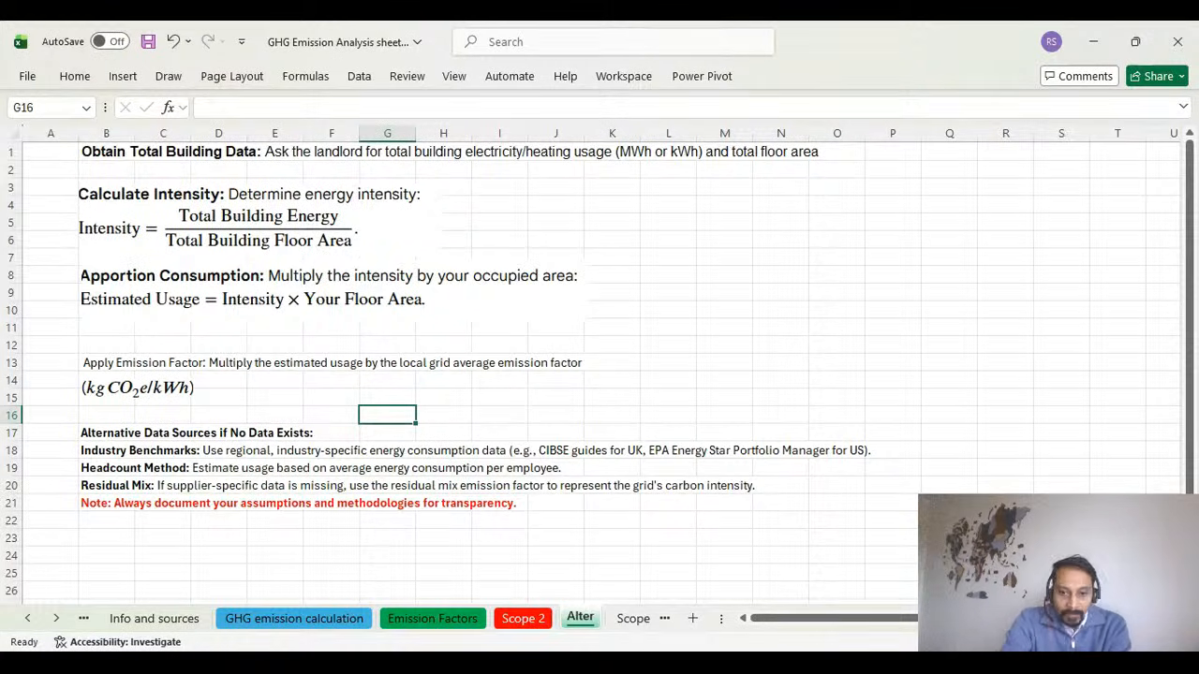
key(alt+Tab)
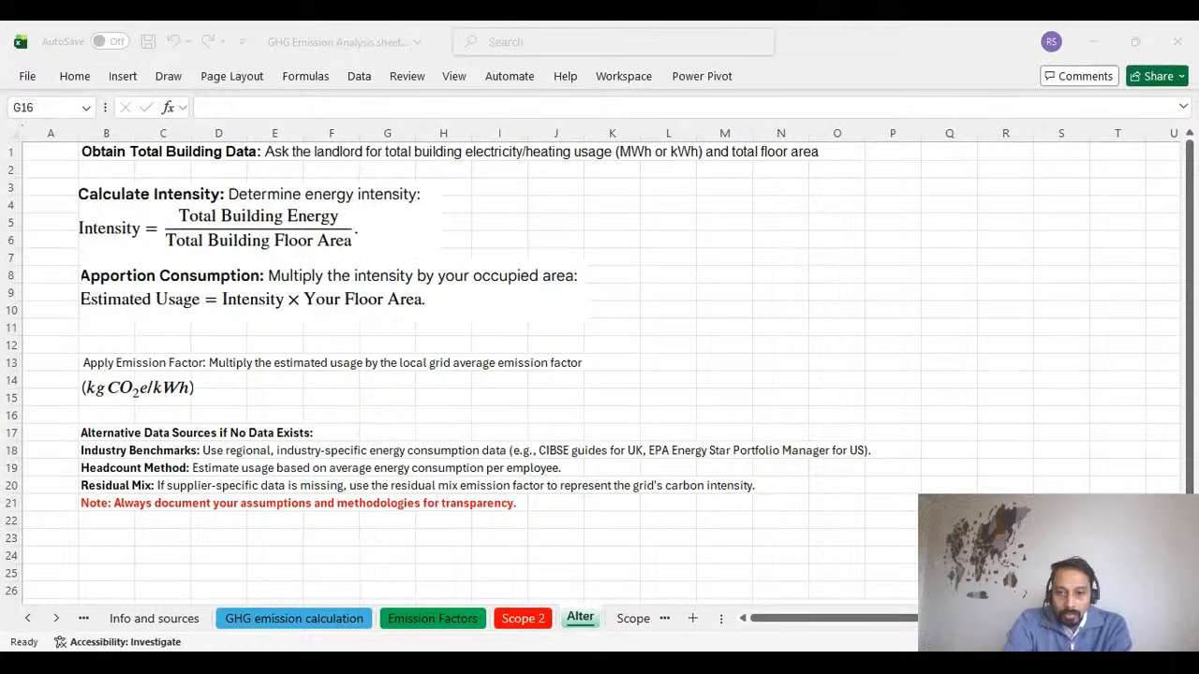
key(alt+Tab)
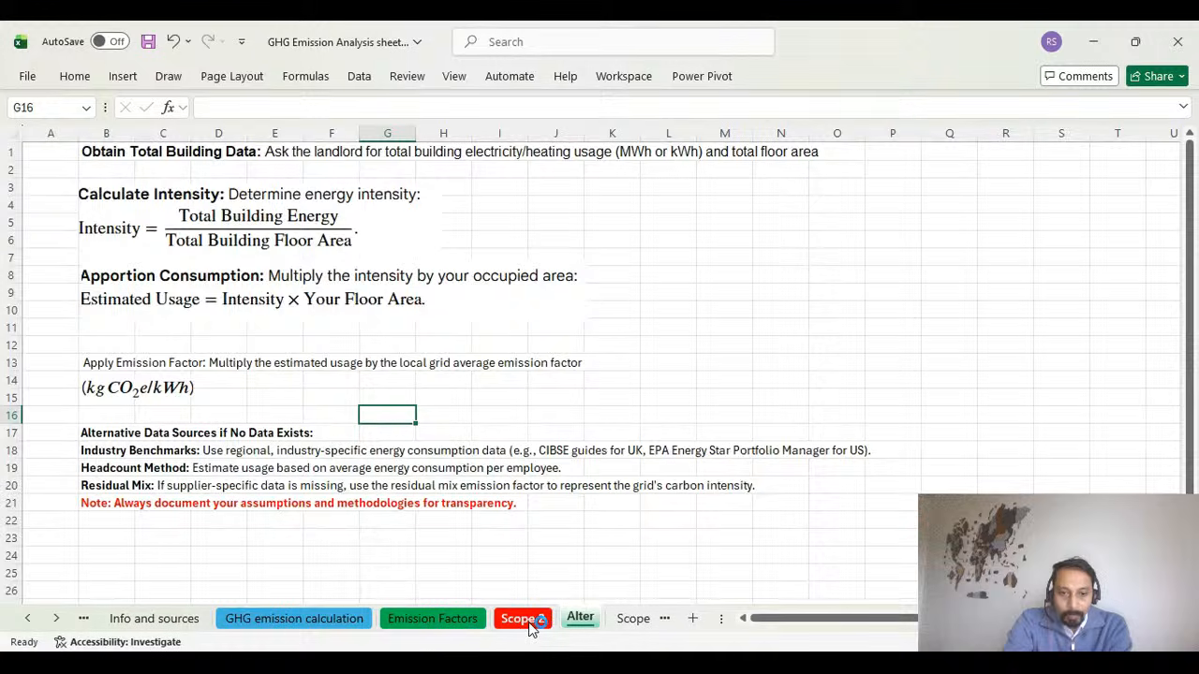
Review the Scope 2 electricity table's emission factors and CO2e values, and return to the estimation methods on the Alter sheet.
click(526, 622)
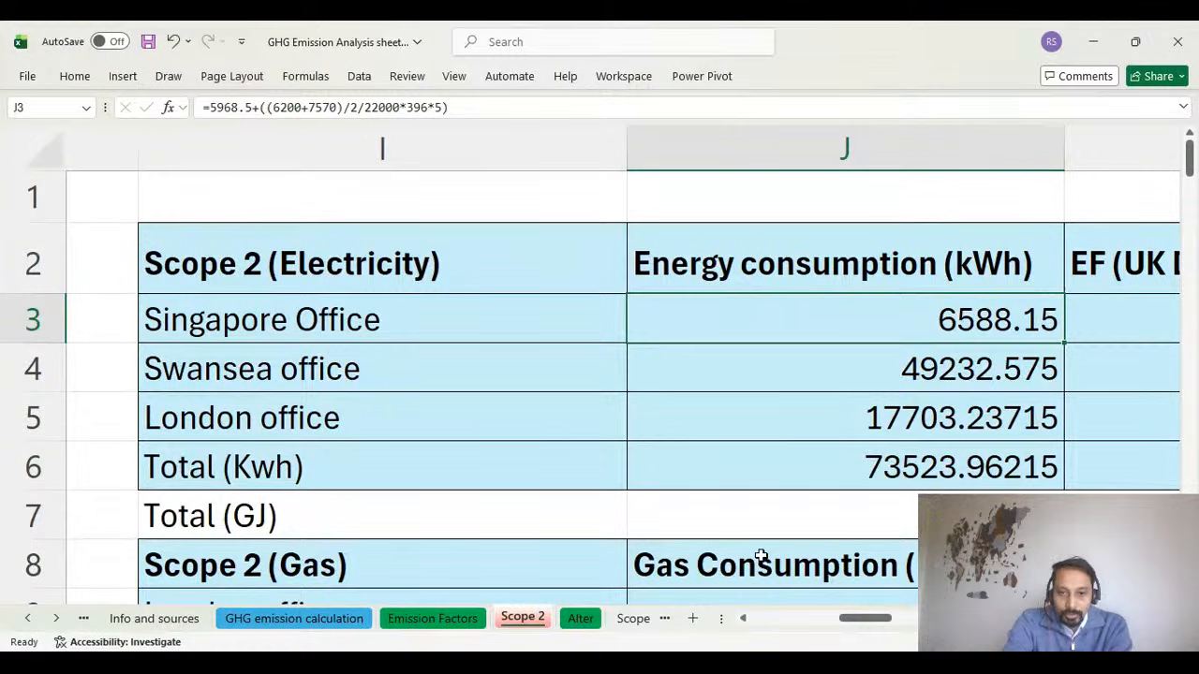
drag(856, 621, 901, 622)
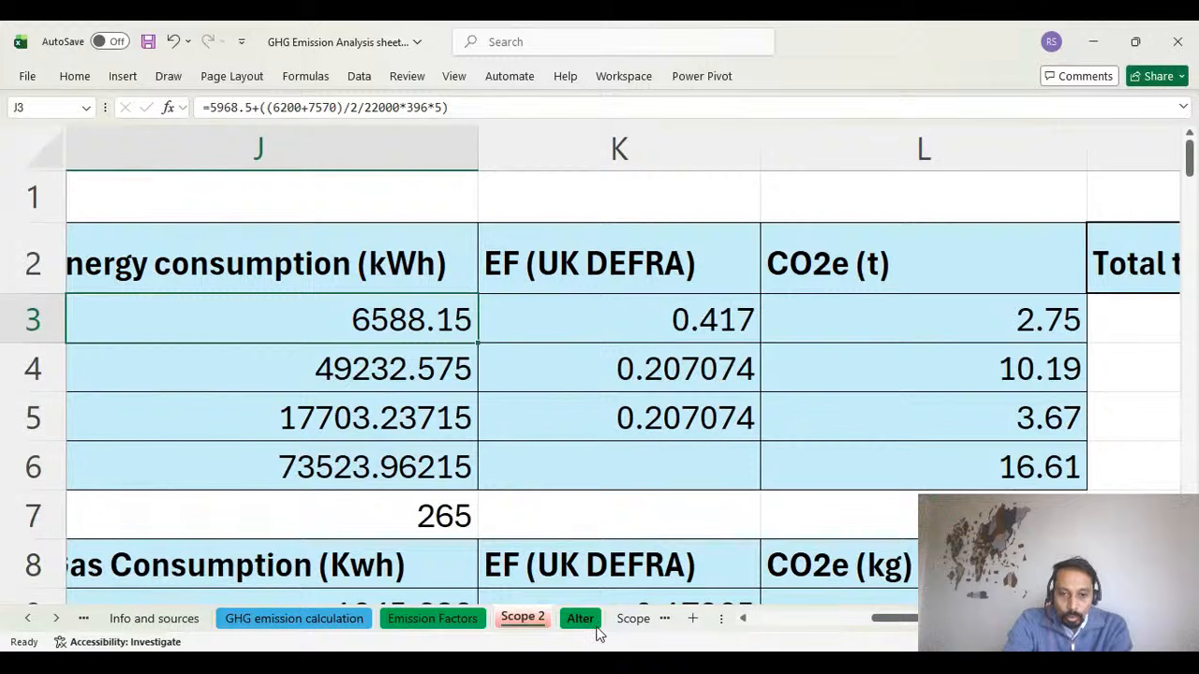
click(594, 627)
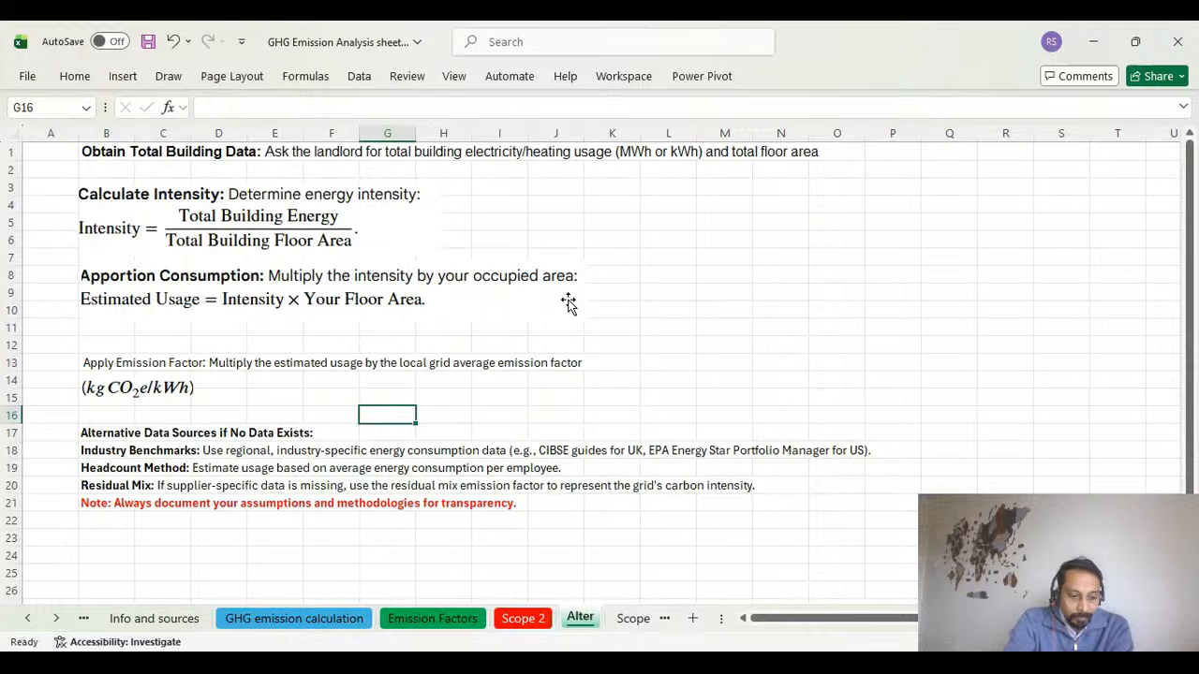
scroll(569, 302, down, 1)
scroll(602, 506, up, 1)
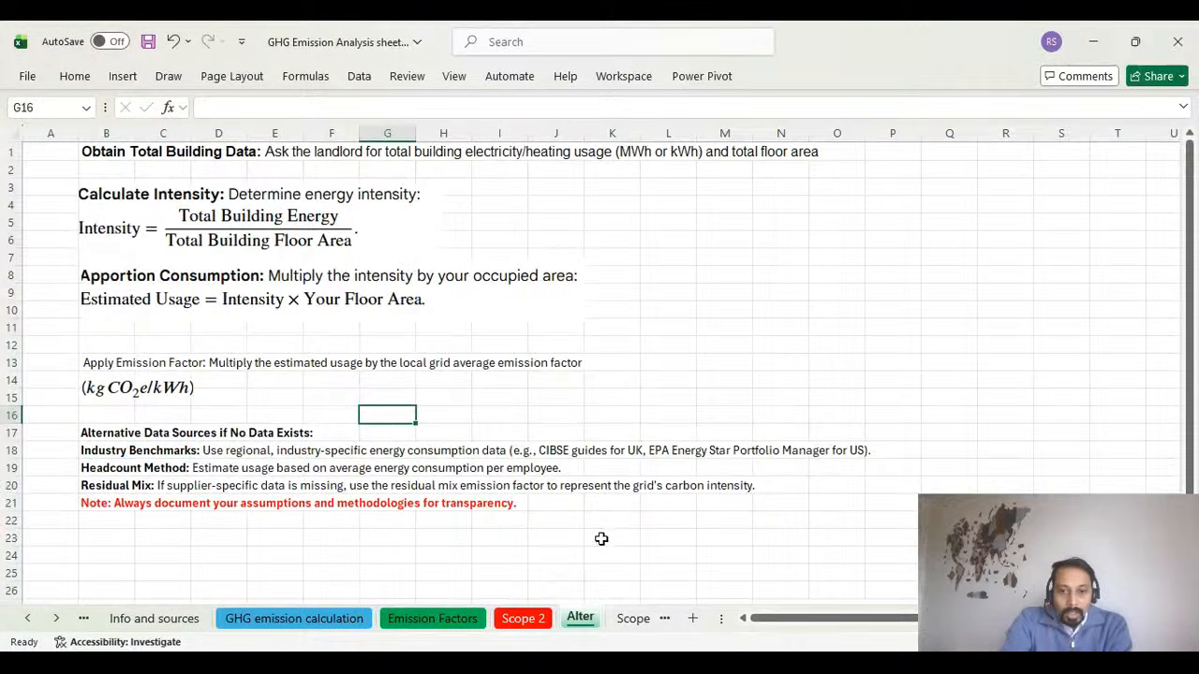
Open the Scope 3 sheet and read through its upstream categories 1–8 and downstream categories 9–15.
click(623, 622)
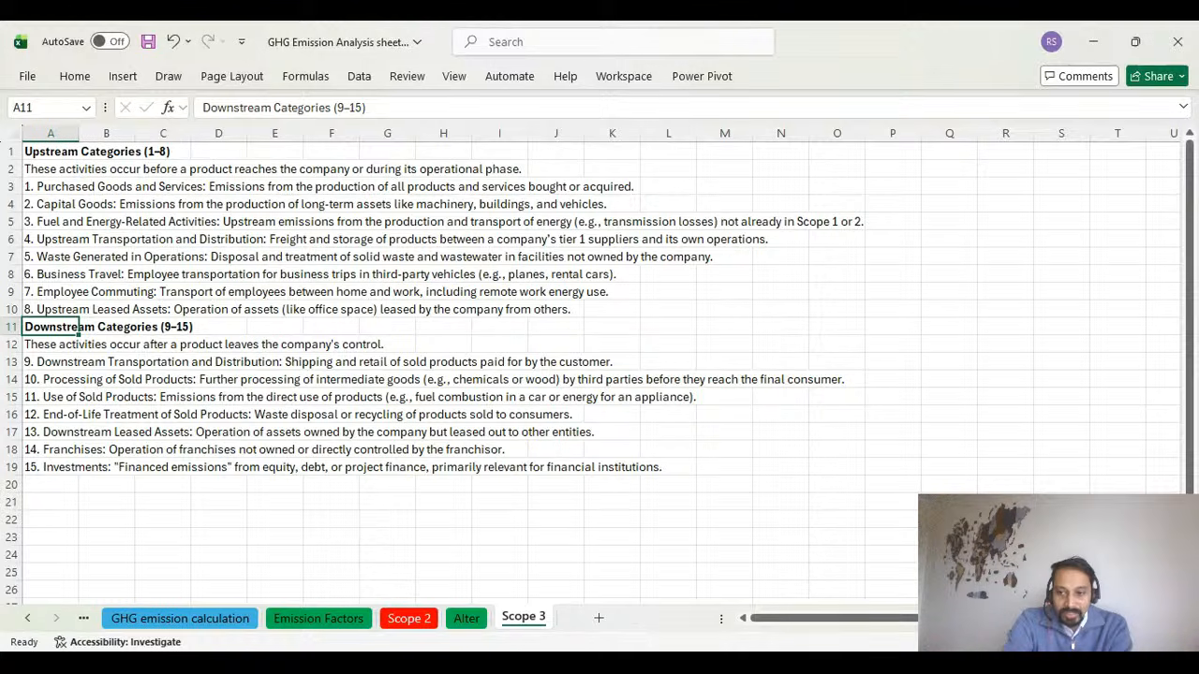
scroll(599, 374, up, 10)
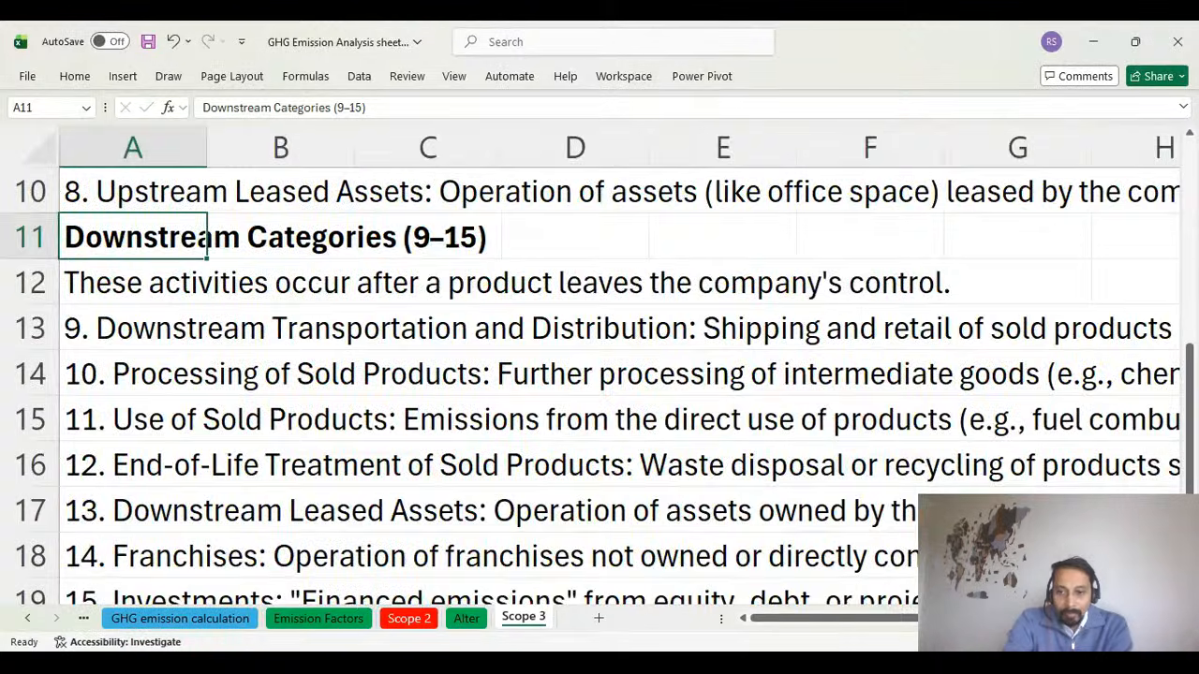
scroll(691, 384, up, 3)
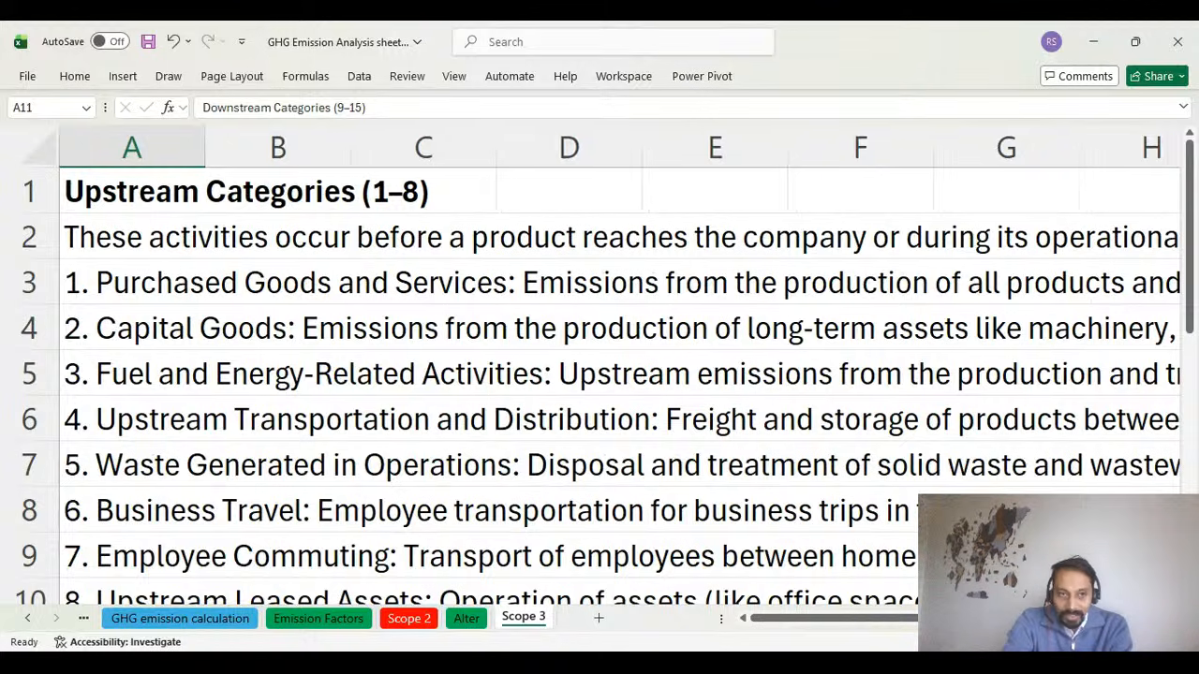
scroll(599, 375, down, 3)
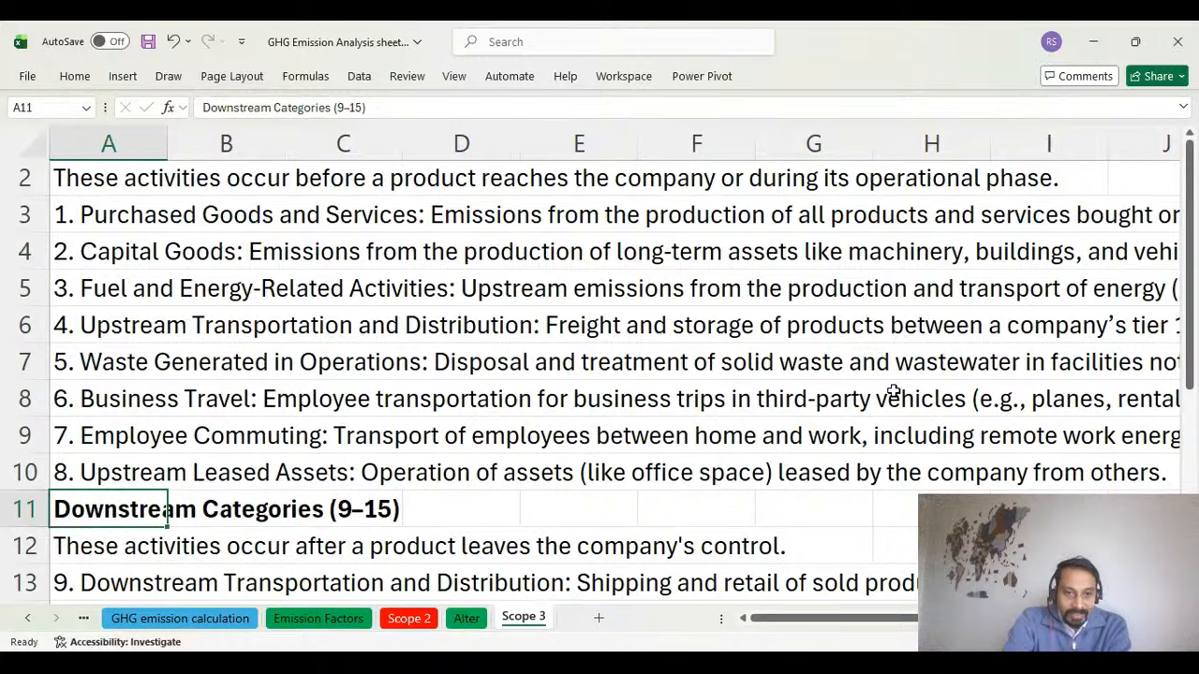
scroll(893, 392, down, 3)
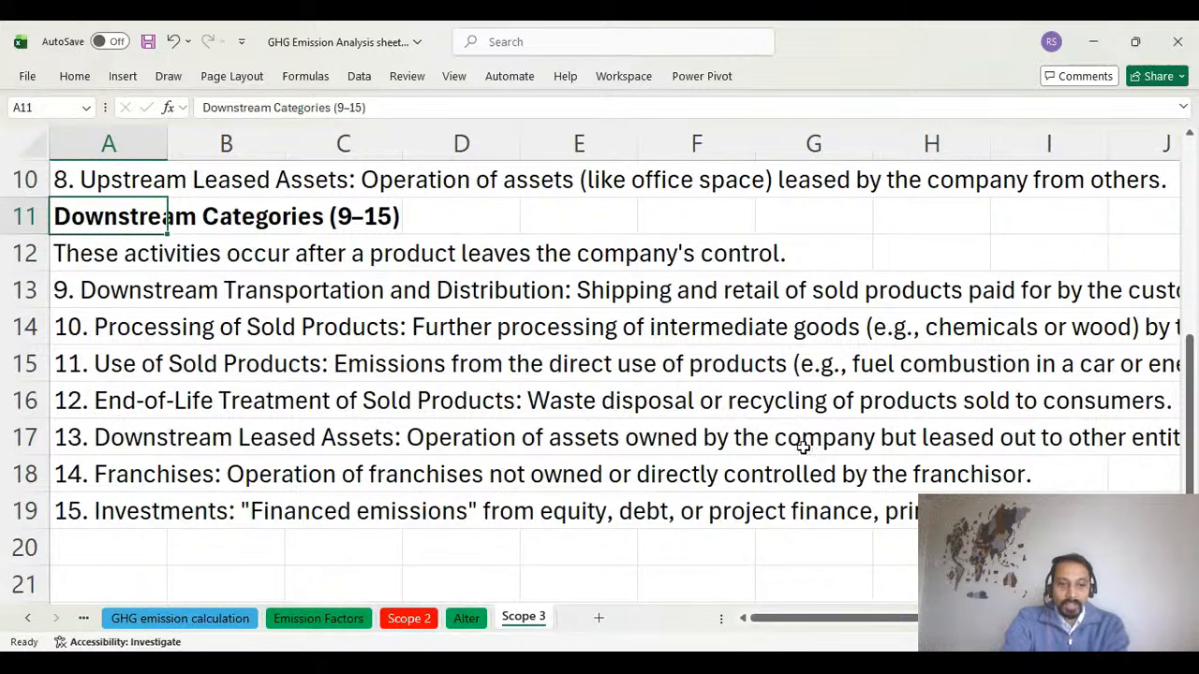
Revisit the Info and sources sheet and review the marine LFO and MGO tables on the Emission Factors sheet.
click(82, 616)
click(91, 617)
scroll(584, 564, up, 1)
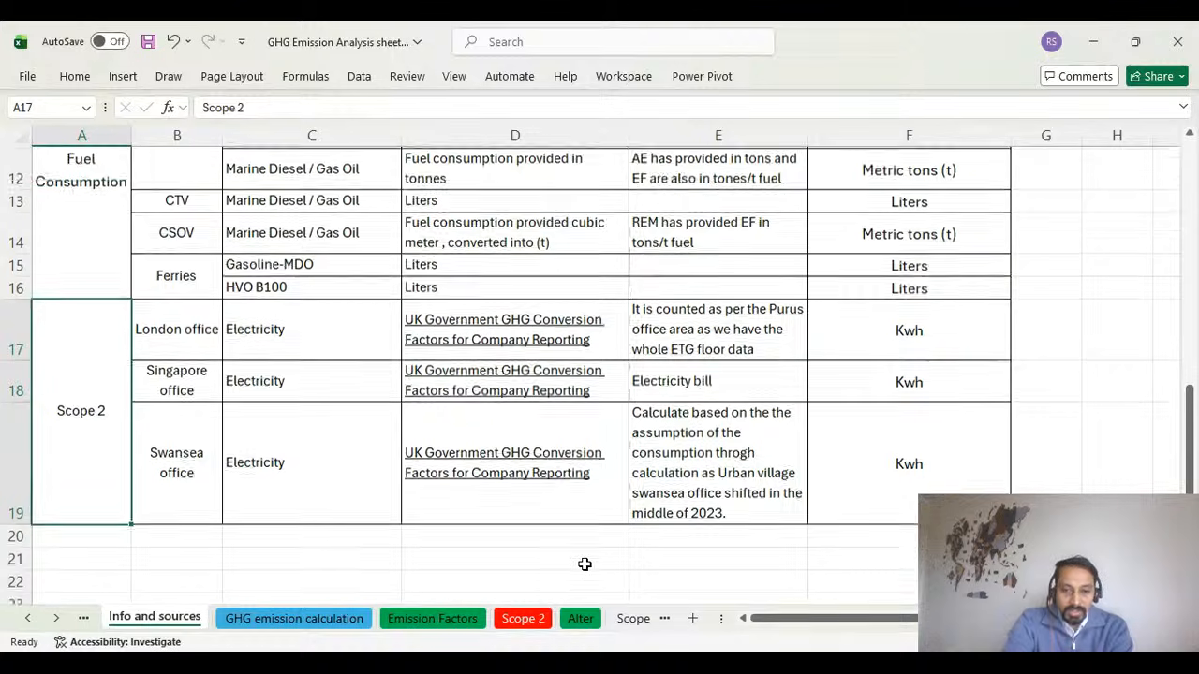
click(362, 620)
click(436, 618)
scroll(501, 520, up, 1)
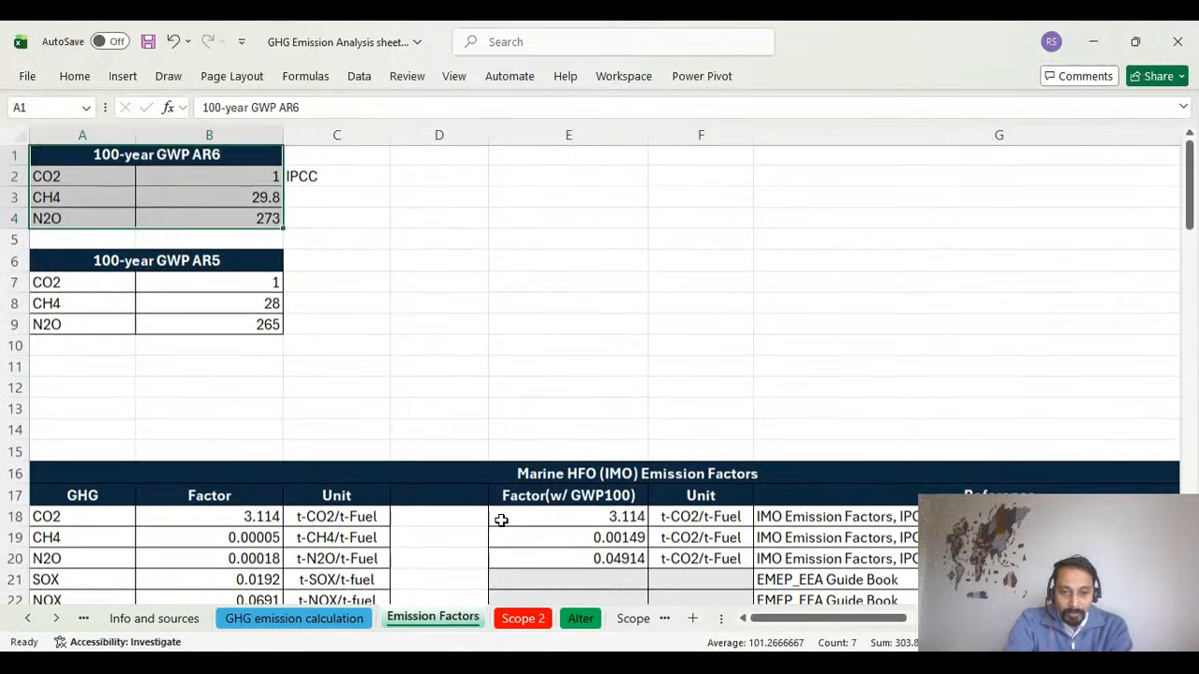
scroll(501, 520, down, 8)
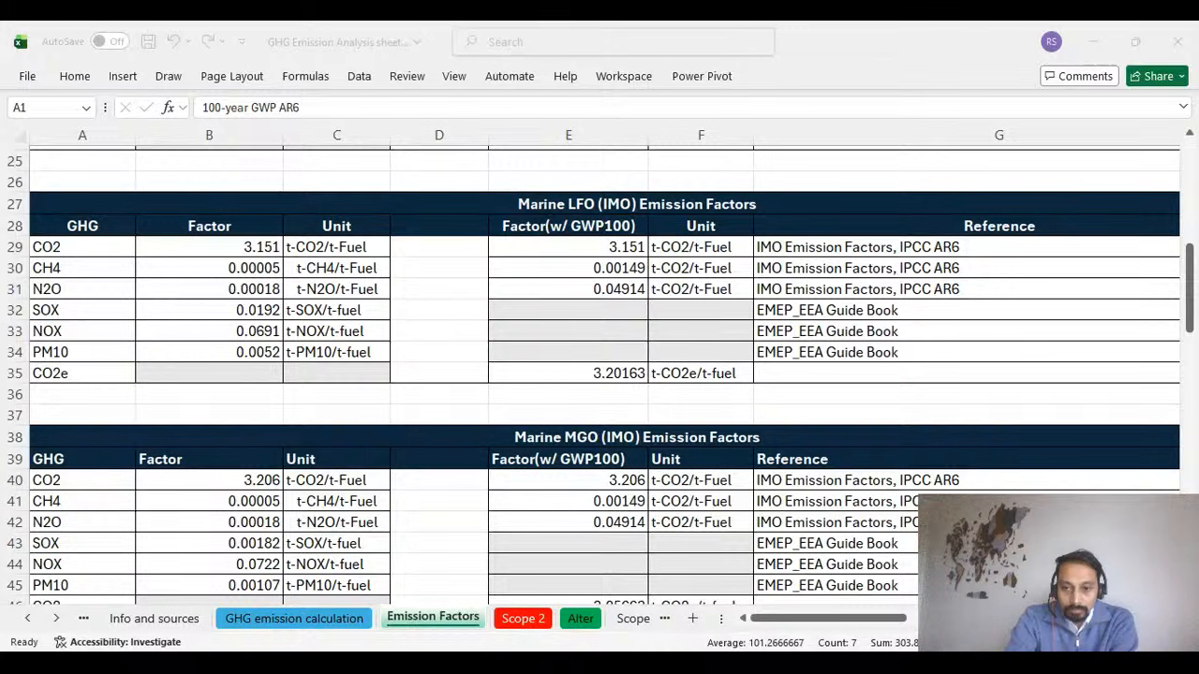
click(669, 634)
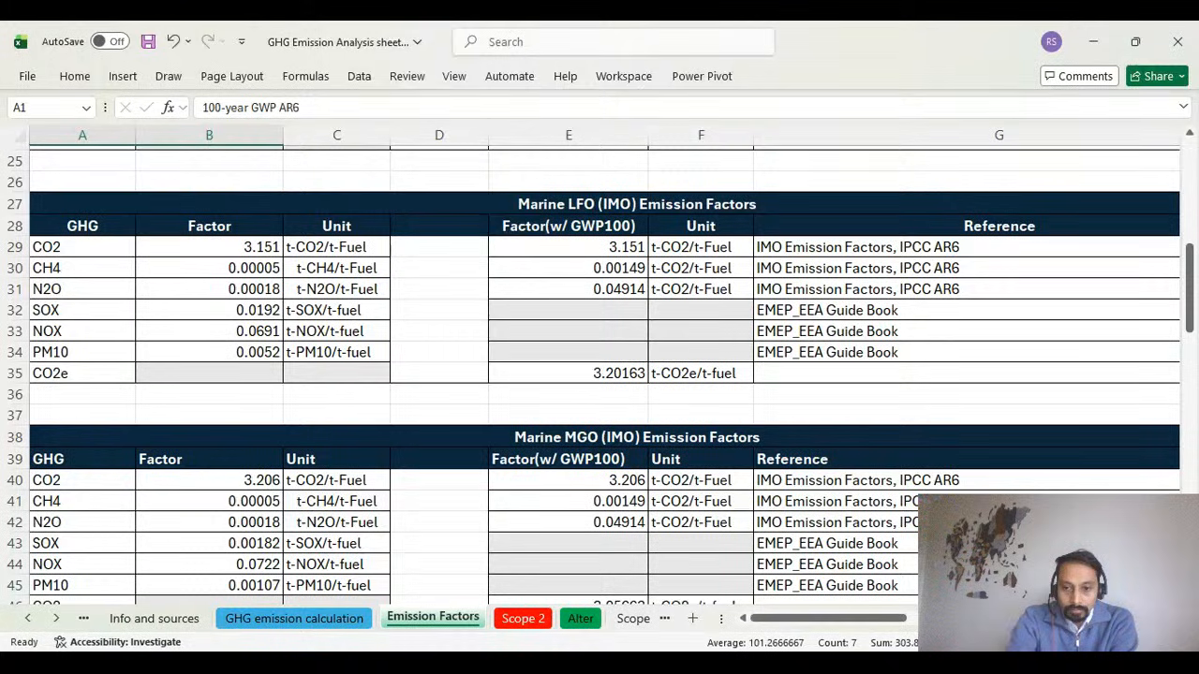
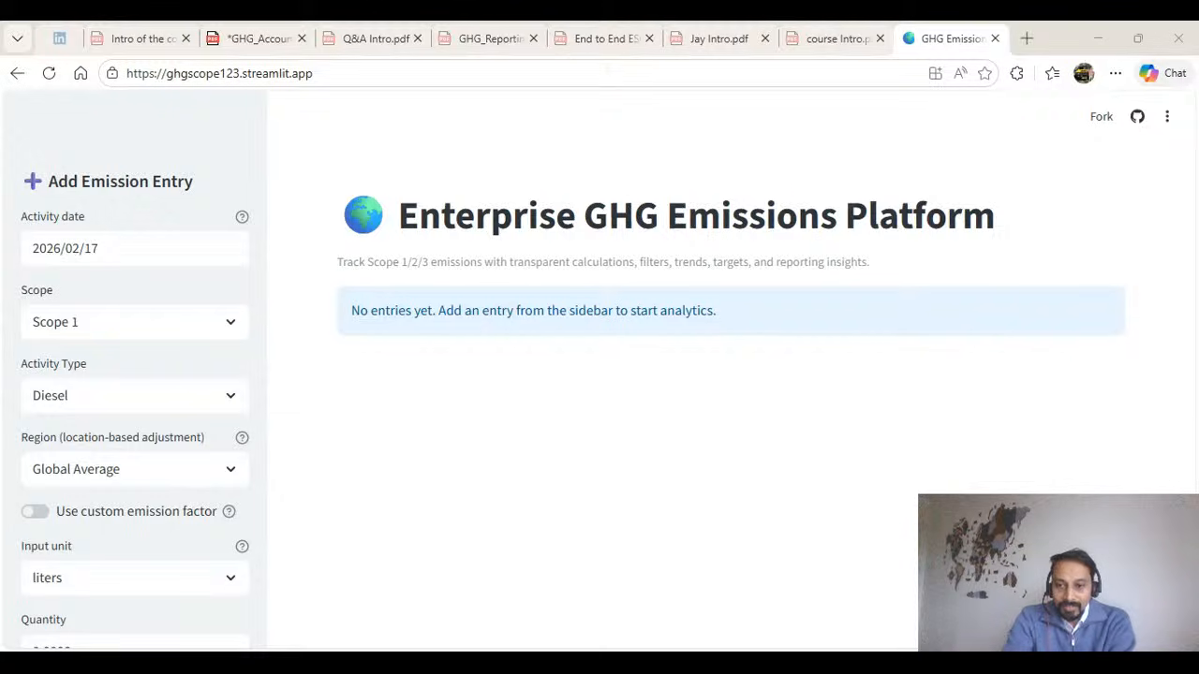
Check the activity date picker, keeping 2026/02/17, and choose Scope 1 for the new emission entry.
click(587, 375)
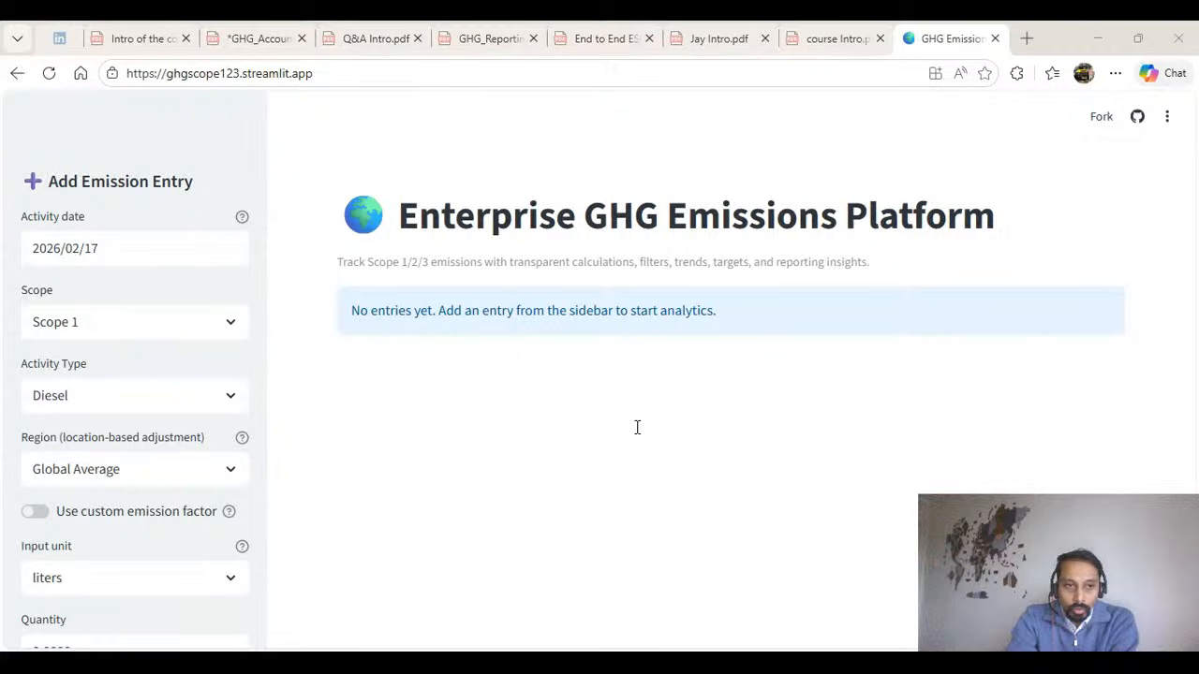
click(318, 203)
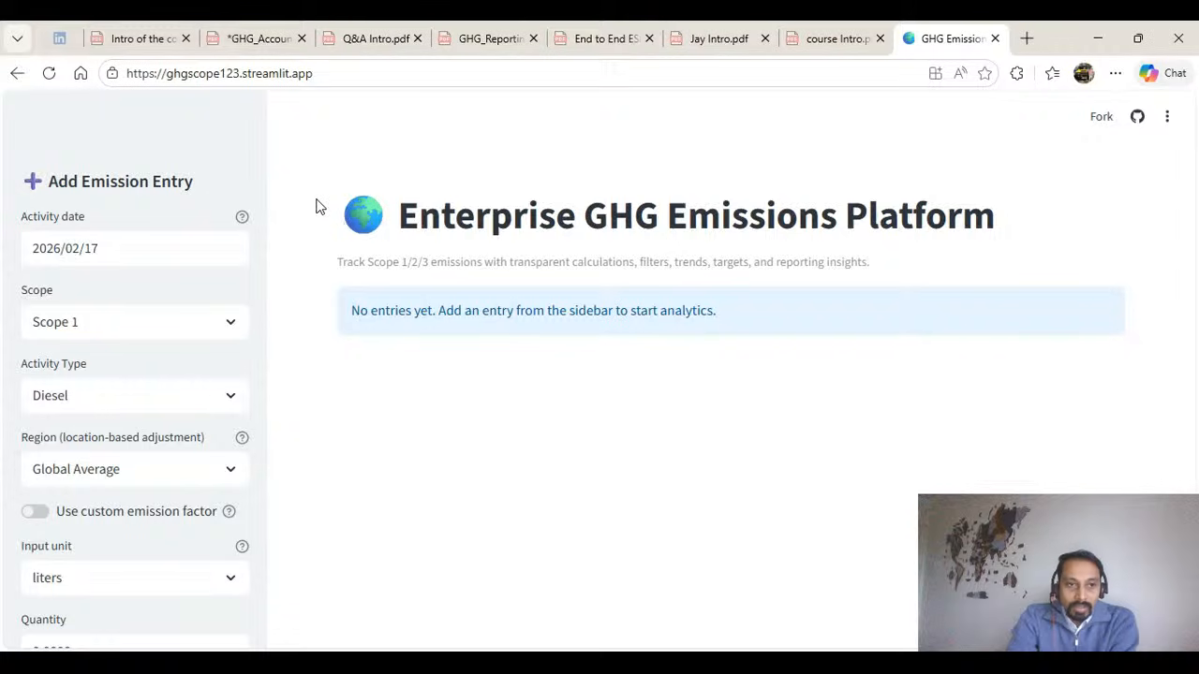
click(153, 248)
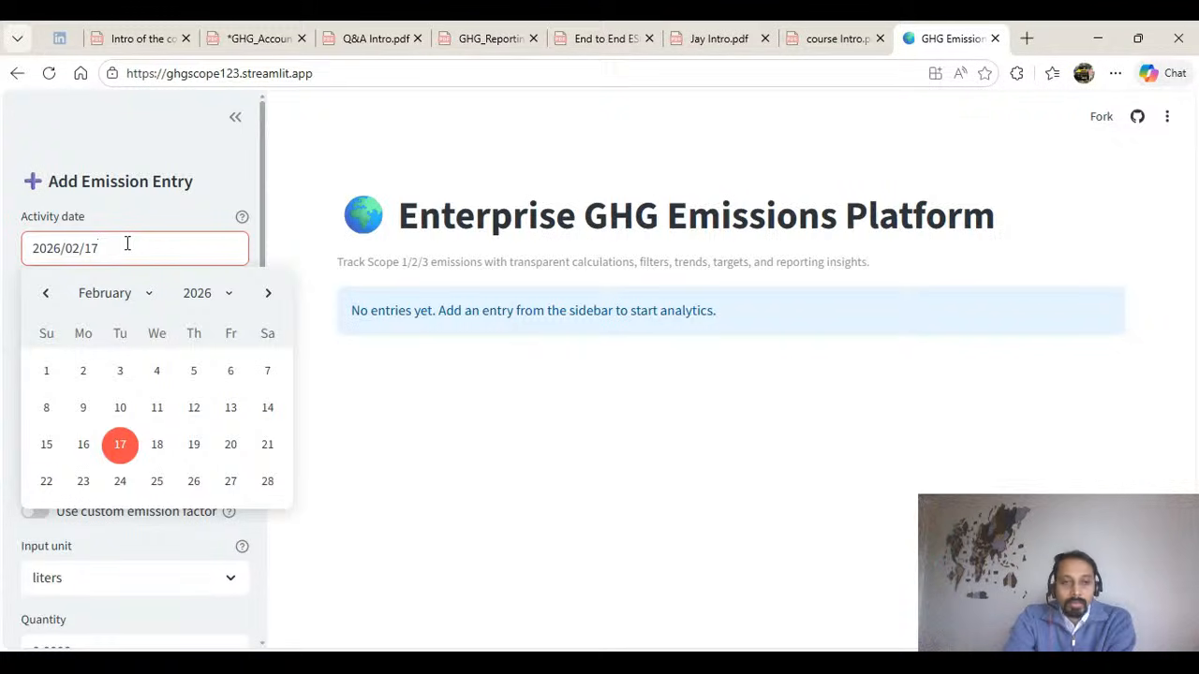
click(340, 366)
click(146, 327)
click(136, 372)
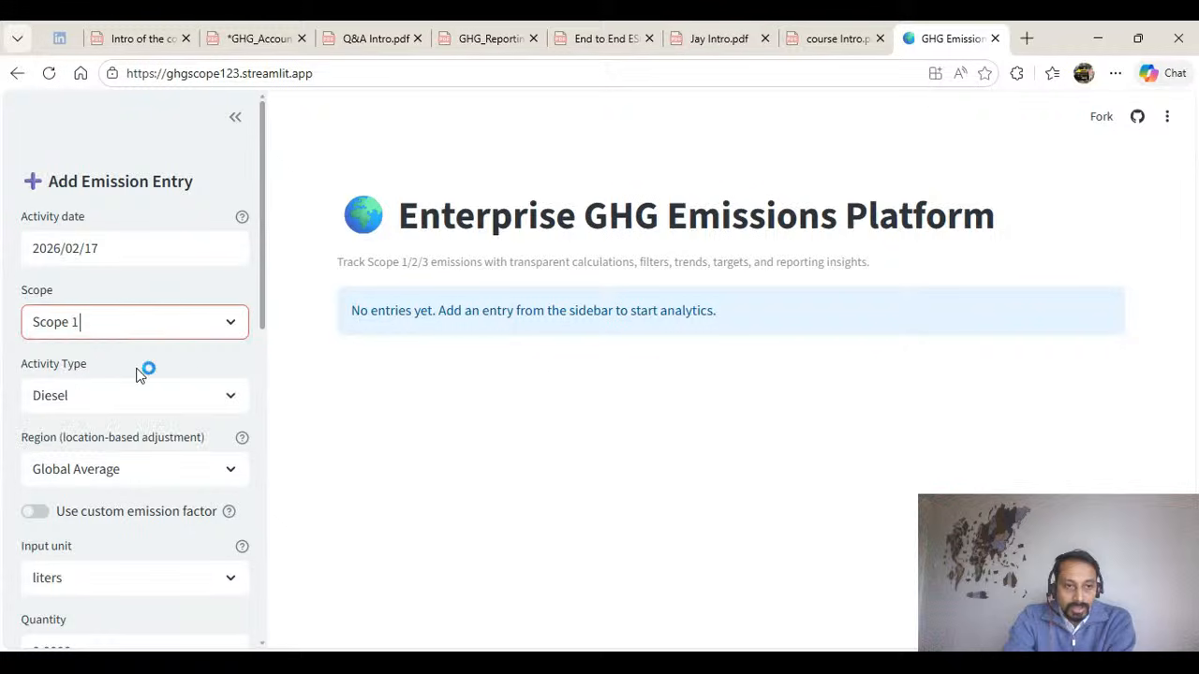
Choose Diesel as the activity type and Global Average as the region for the Scope 1 entry.
scroll(159, 365, down, 1)
click(154, 307)
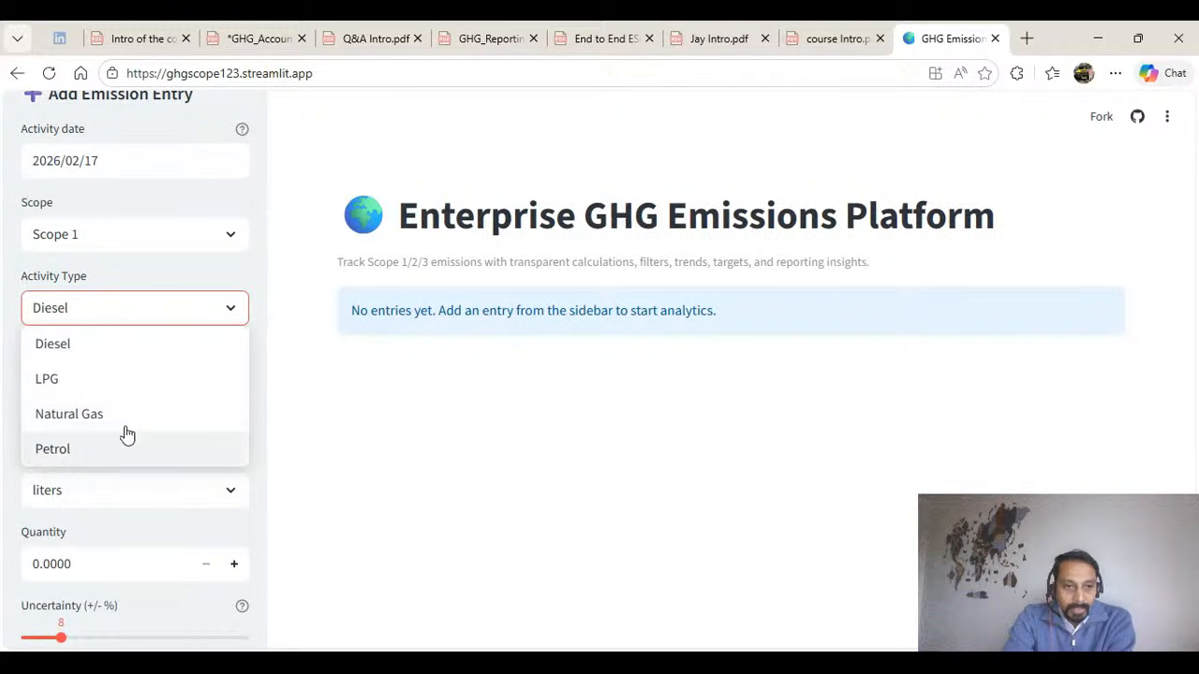
click(132, 354)
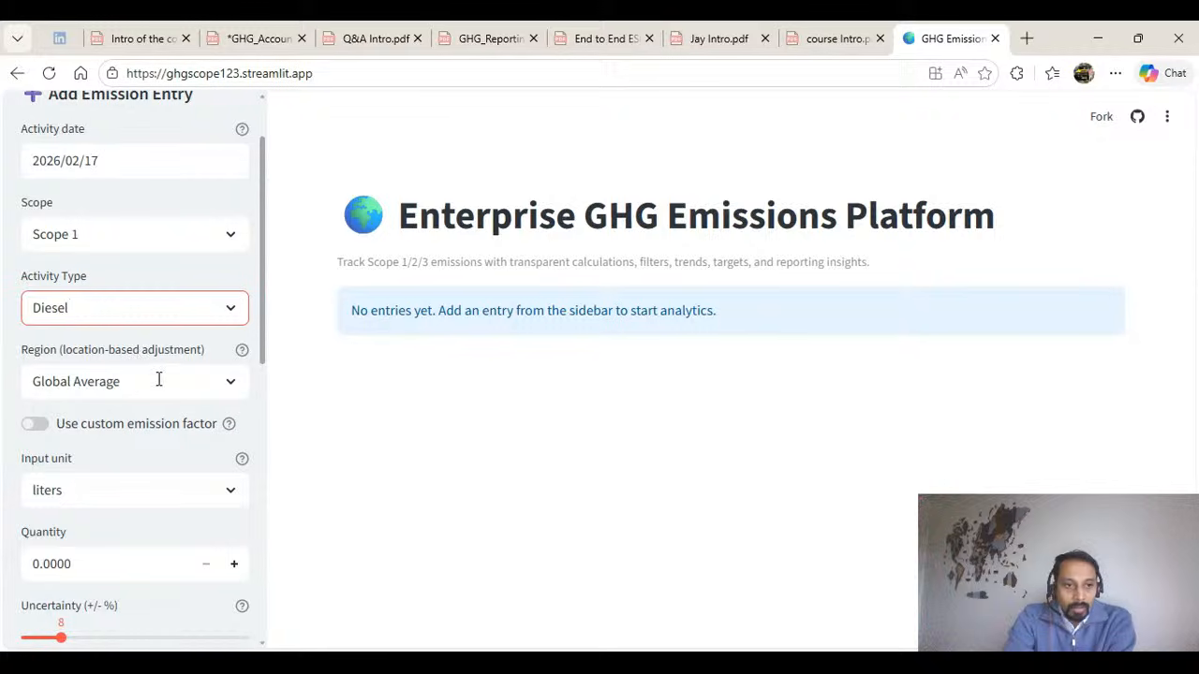
scroll(140, 337, down, 1)
click(155, 295)
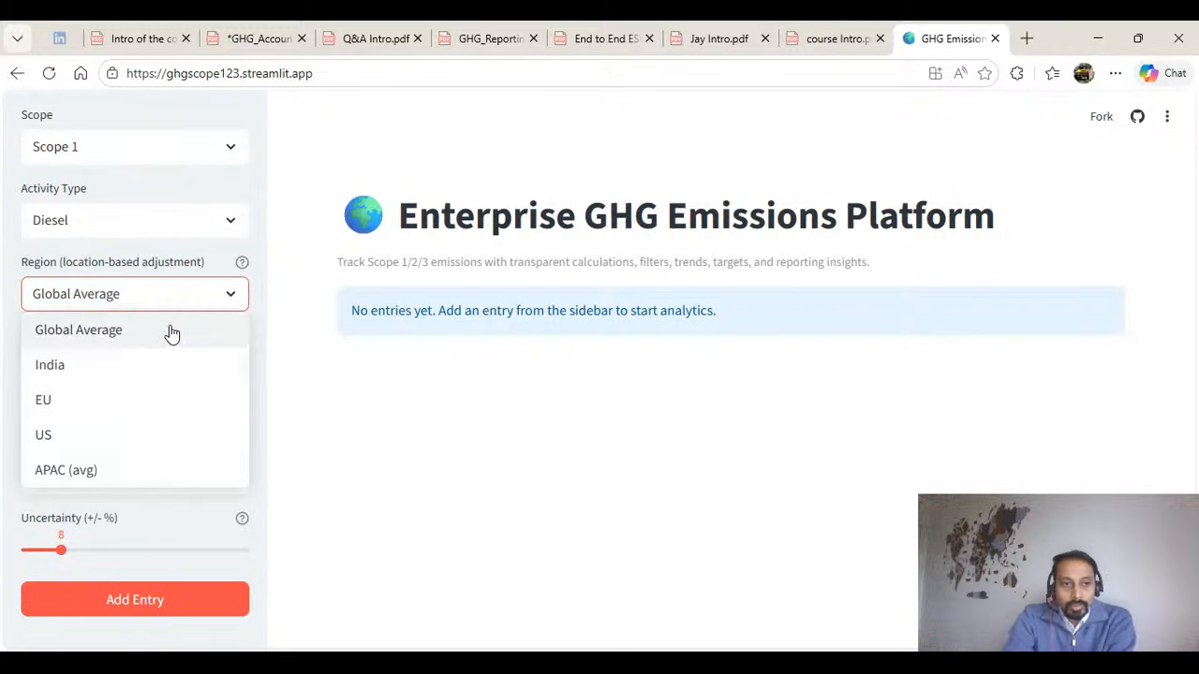
click(172, 332)
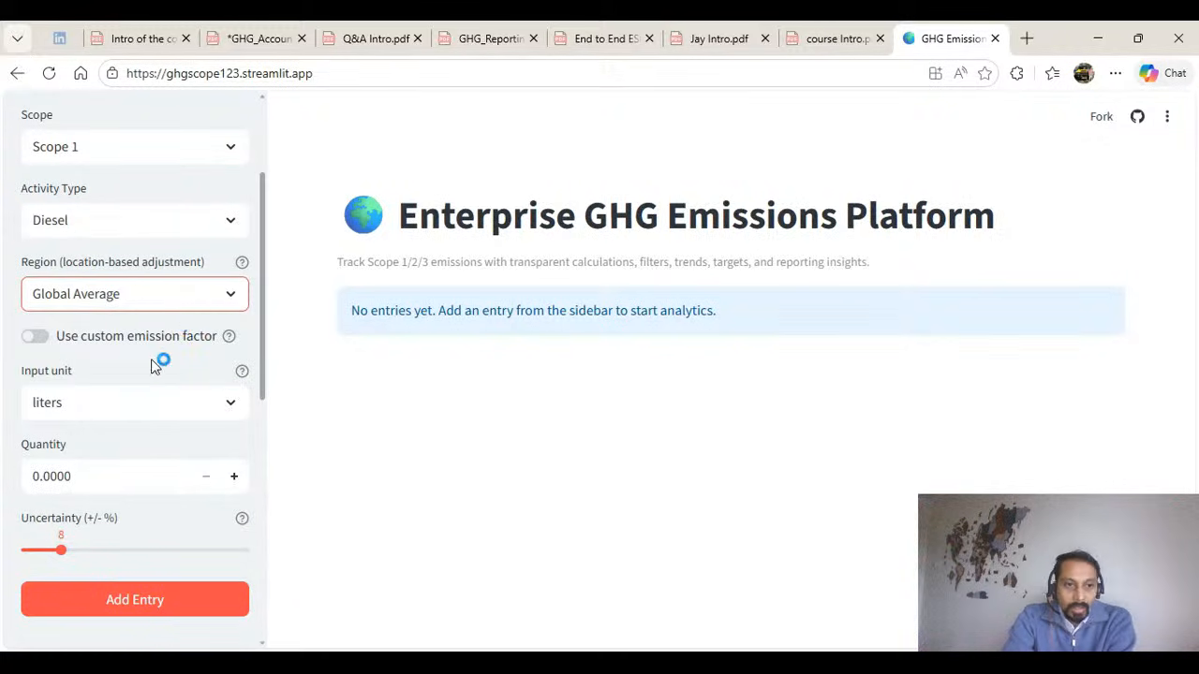
click(42, 345)
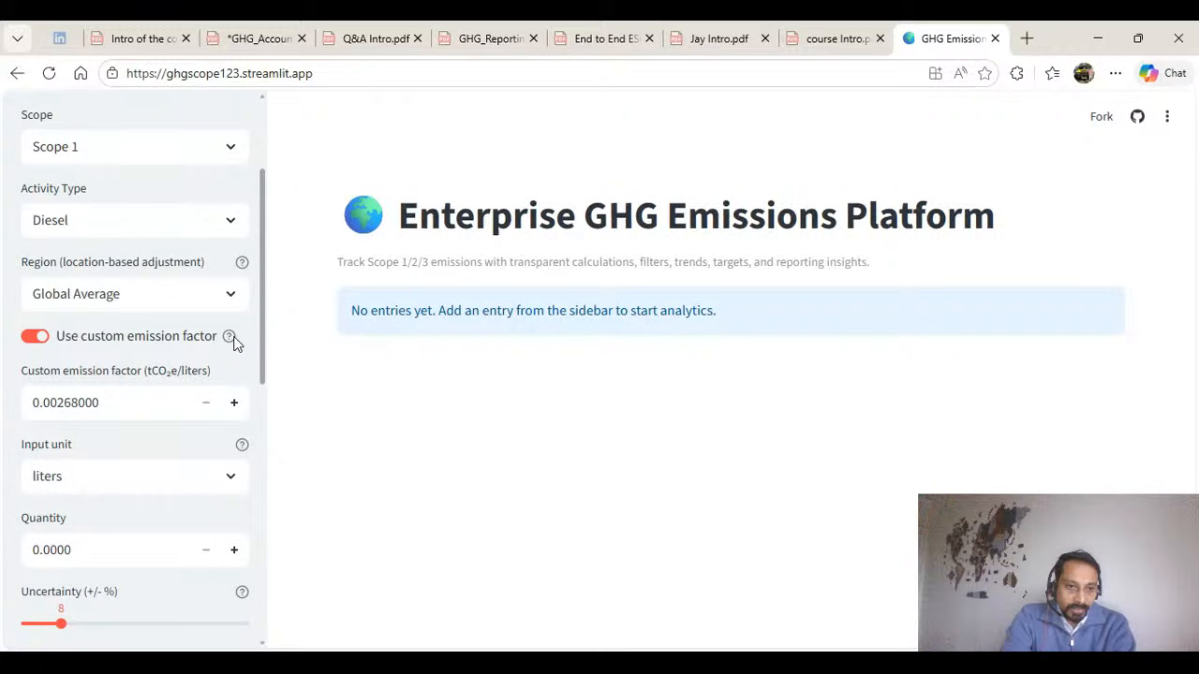
click(113, 404)
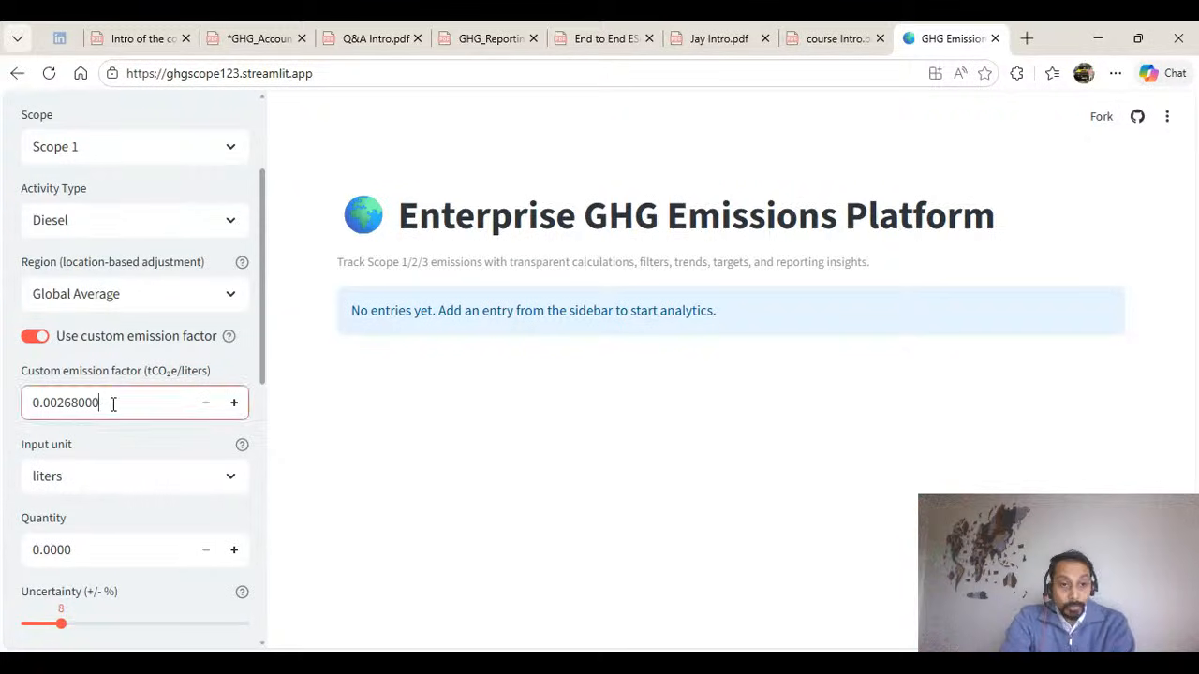
click(34, 336)
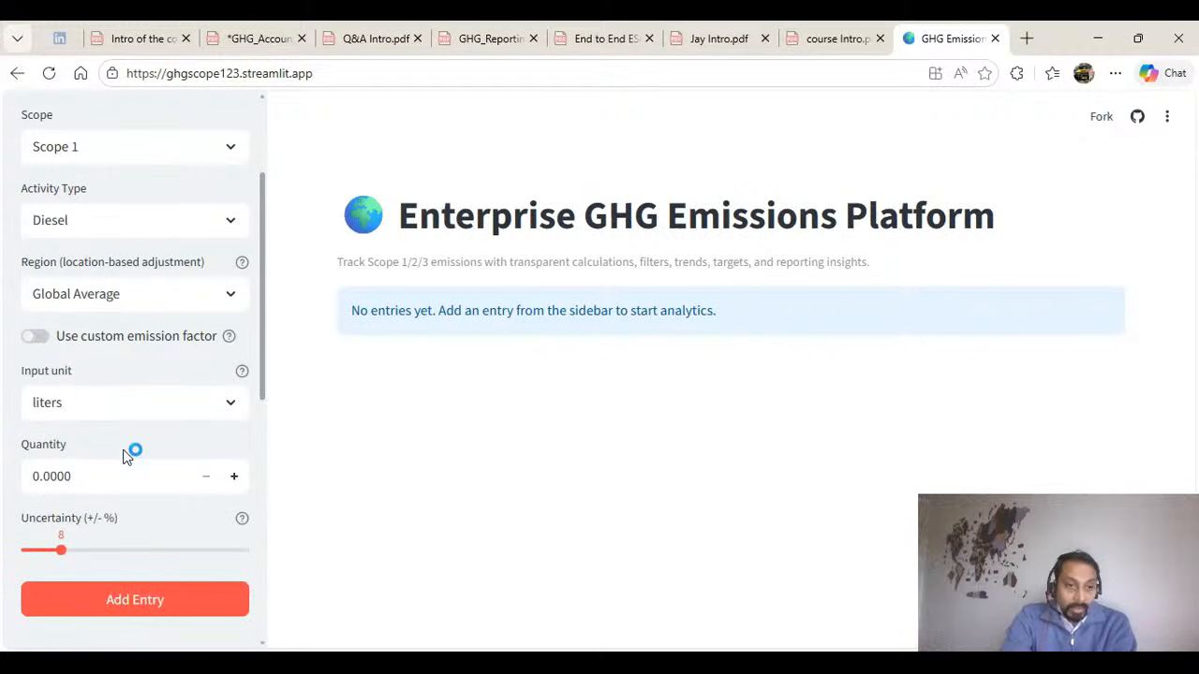
Choose liters as the input unit and set the diesel quantity to 500.
click(91, 400)
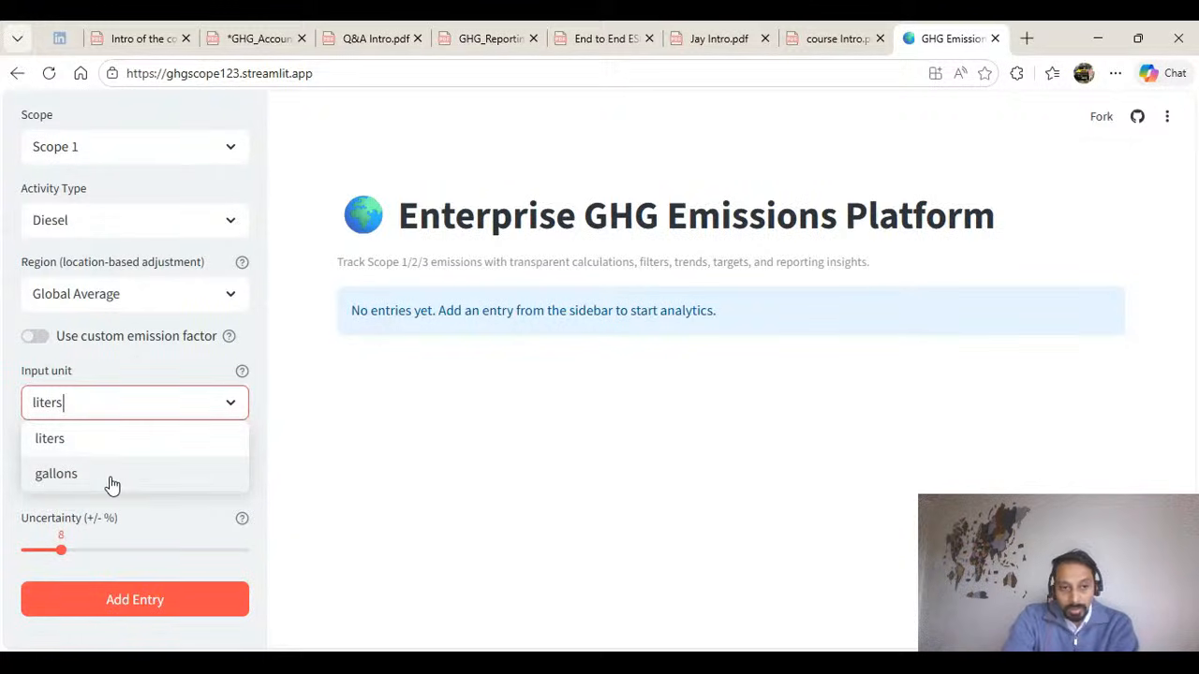
click(118, 447)
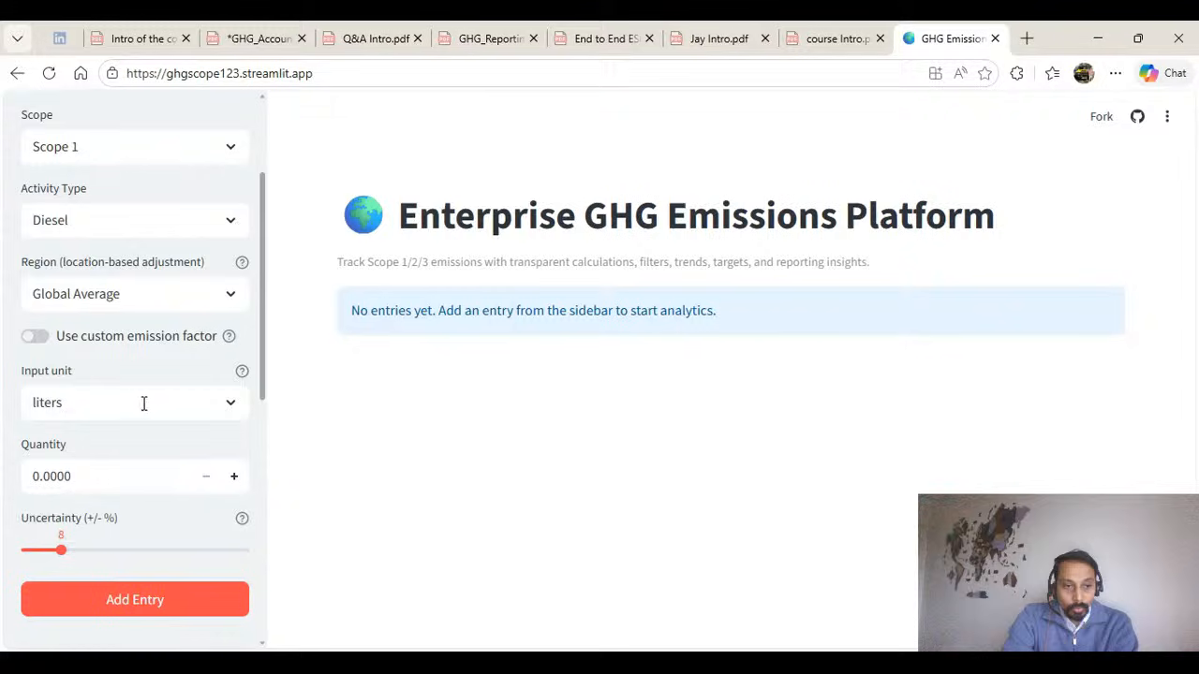
scroll(140, 403, down, 2)
click(81, 388)
text(500)
key(Return)
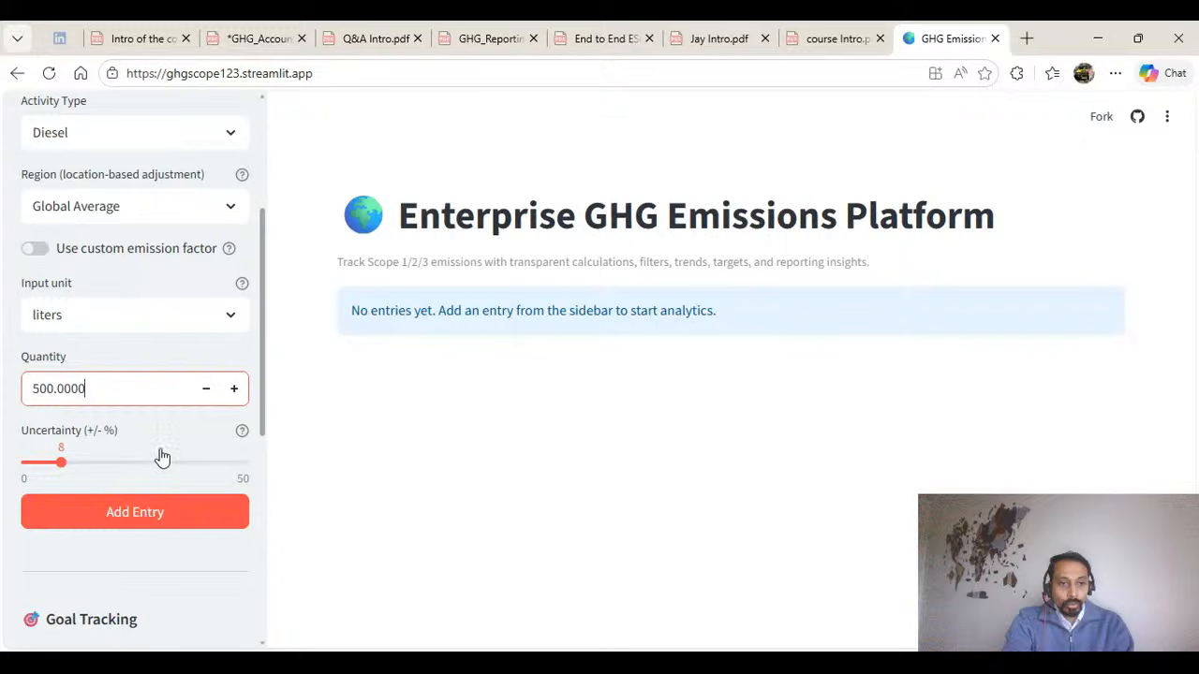
Set the diesel entry's uncertainty to 0% and add the entry to the platform.
key(ctrl+plus)
key(ctrl+plus)
key(ctrl+plus)
key(ctrl+plus)
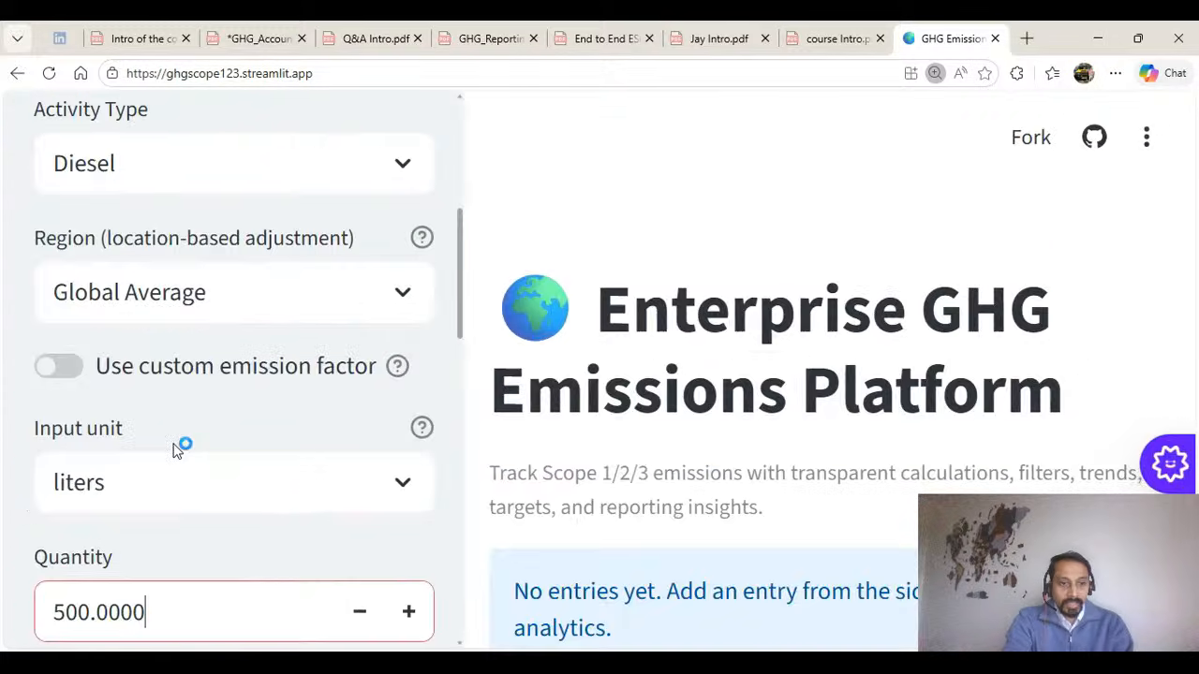
scroll(243, 396, down, 3)
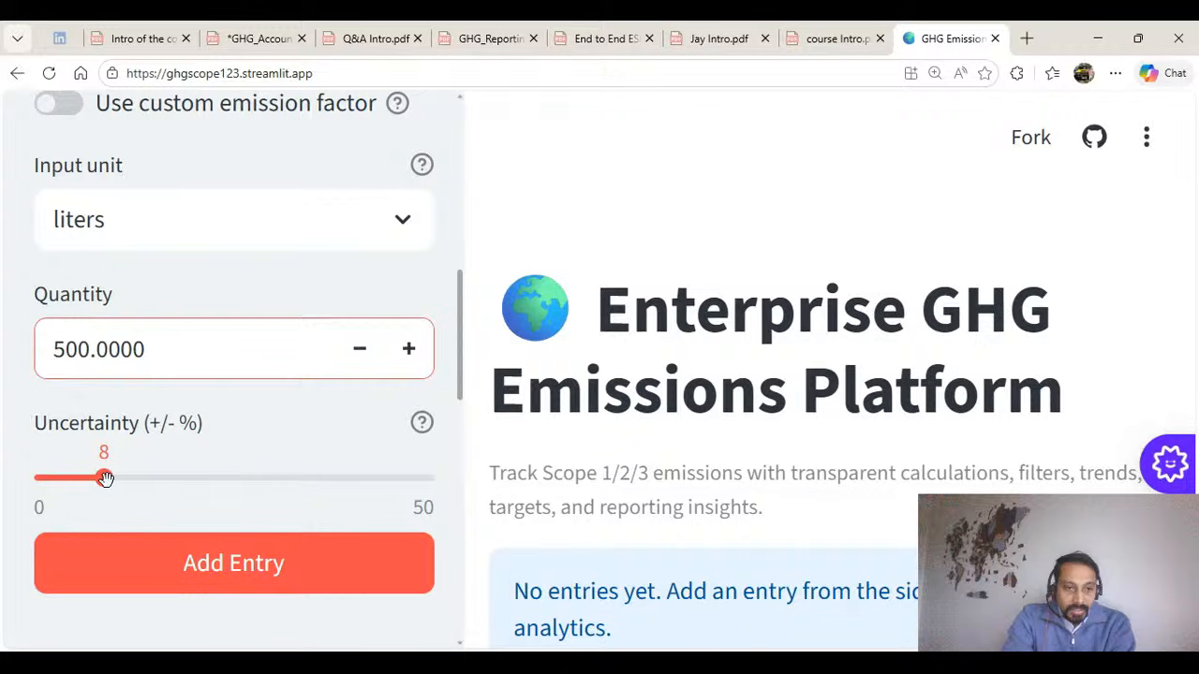
drag(104, 478, 10, 487)
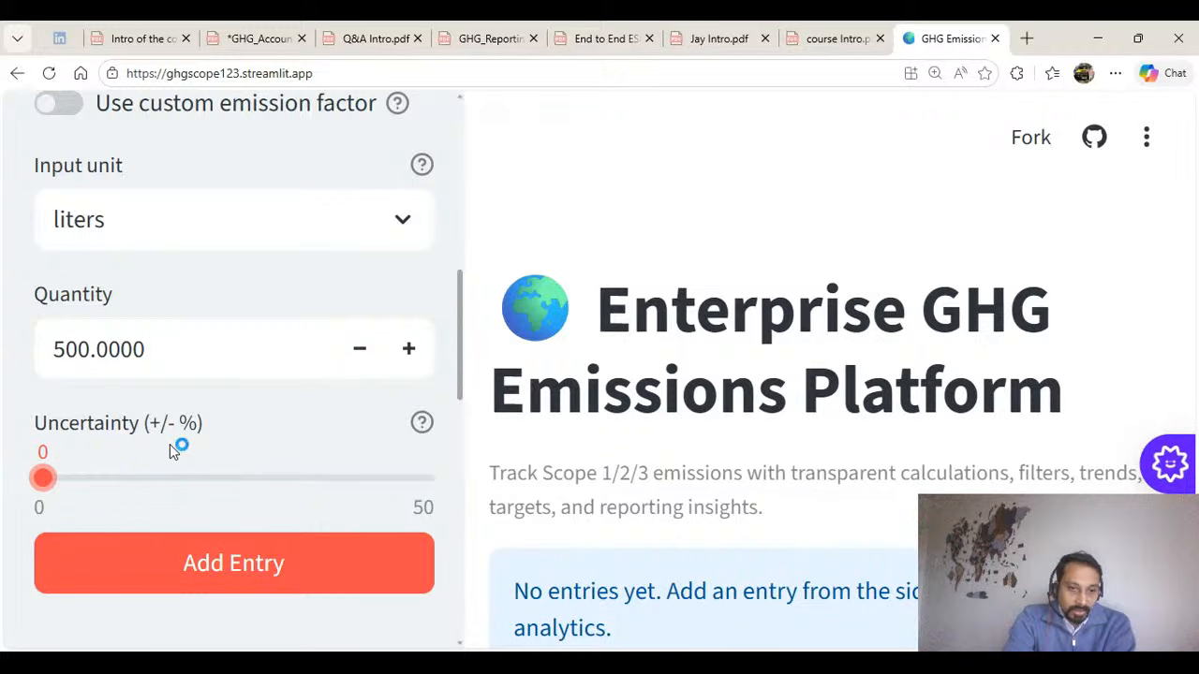
click(233, 567)
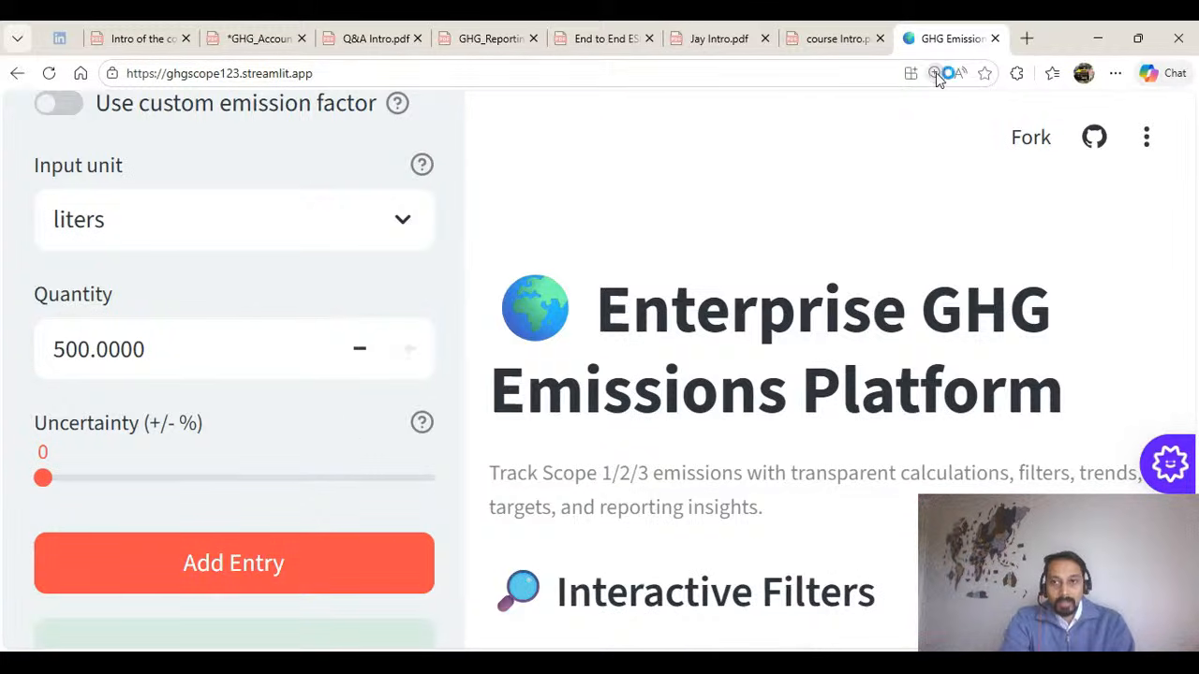
click(971, 117)
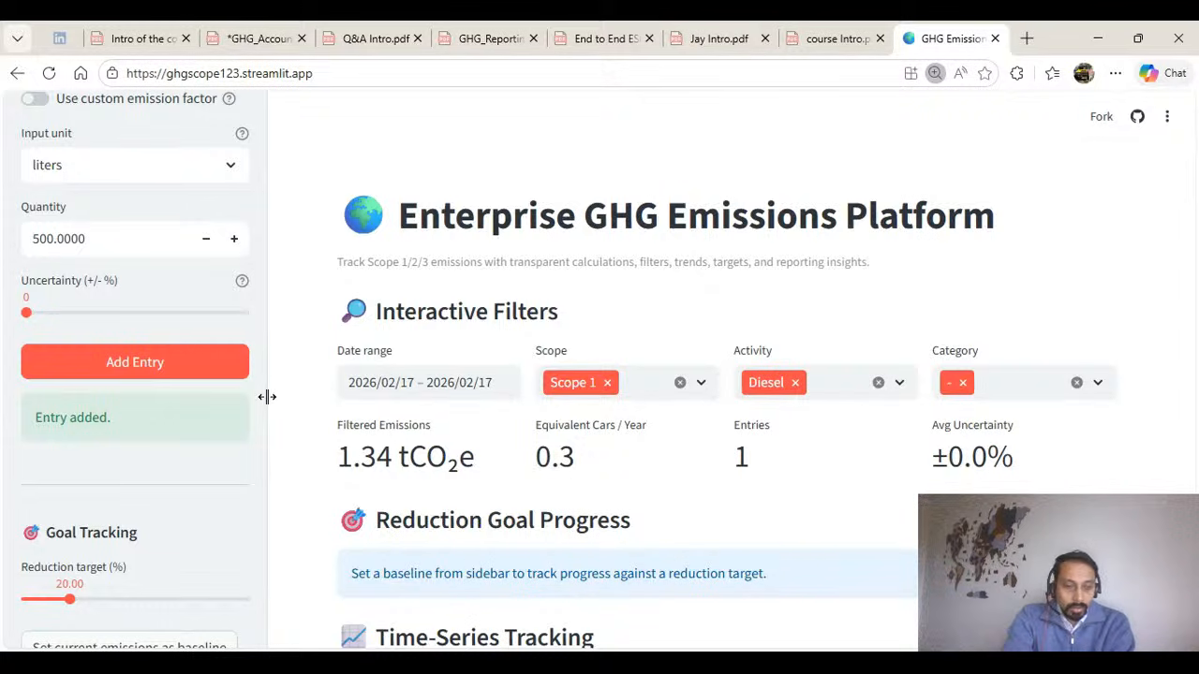
Start a new entry under Scope 2 with Electricity (India) as the activity type.
scroll(180, 409, up, 5)
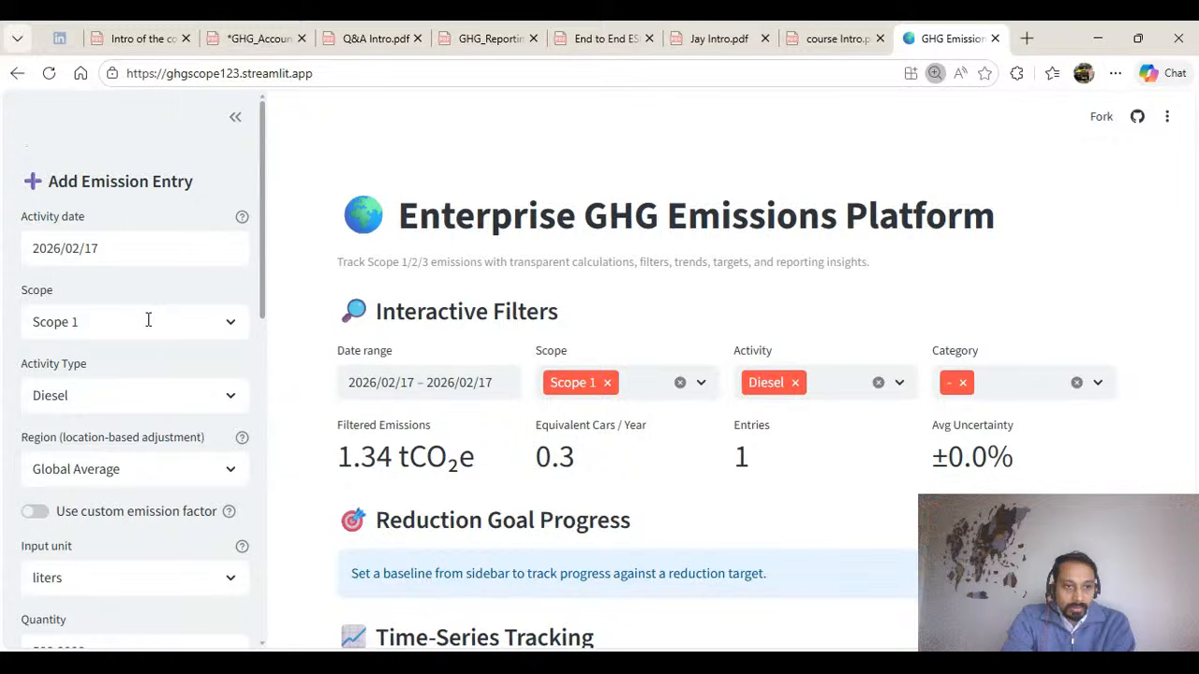
click(149, 320)
click(134, 405)
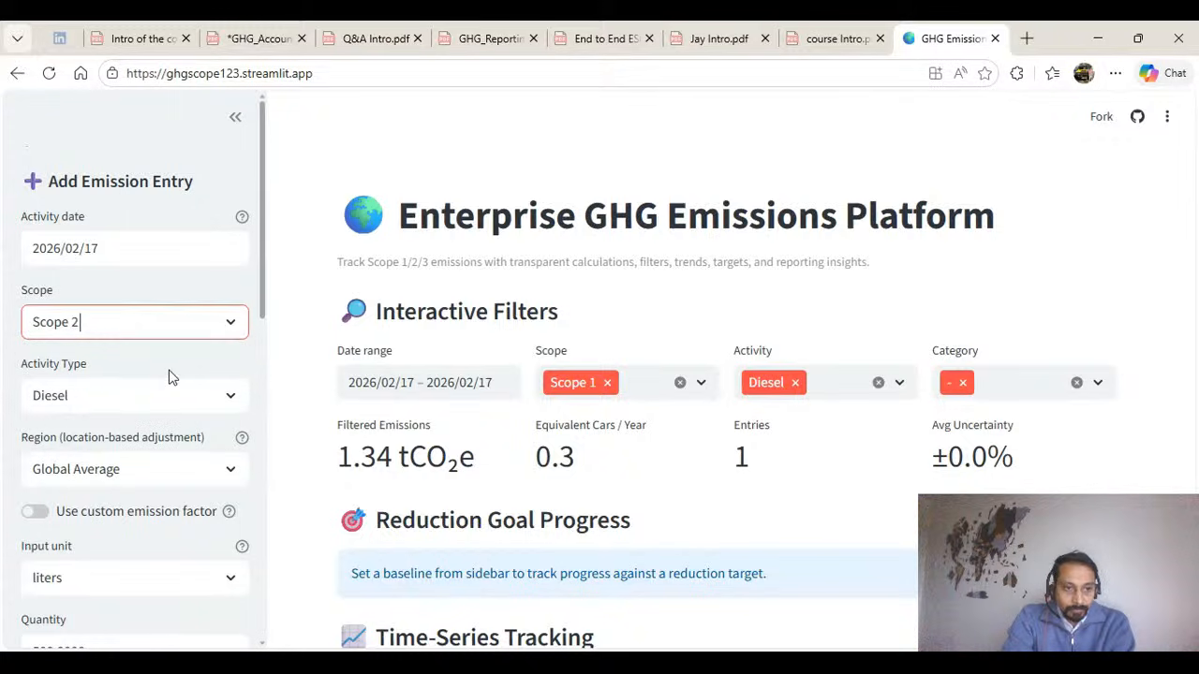
scroll(115, 236, down, 2)
click(121, 220)
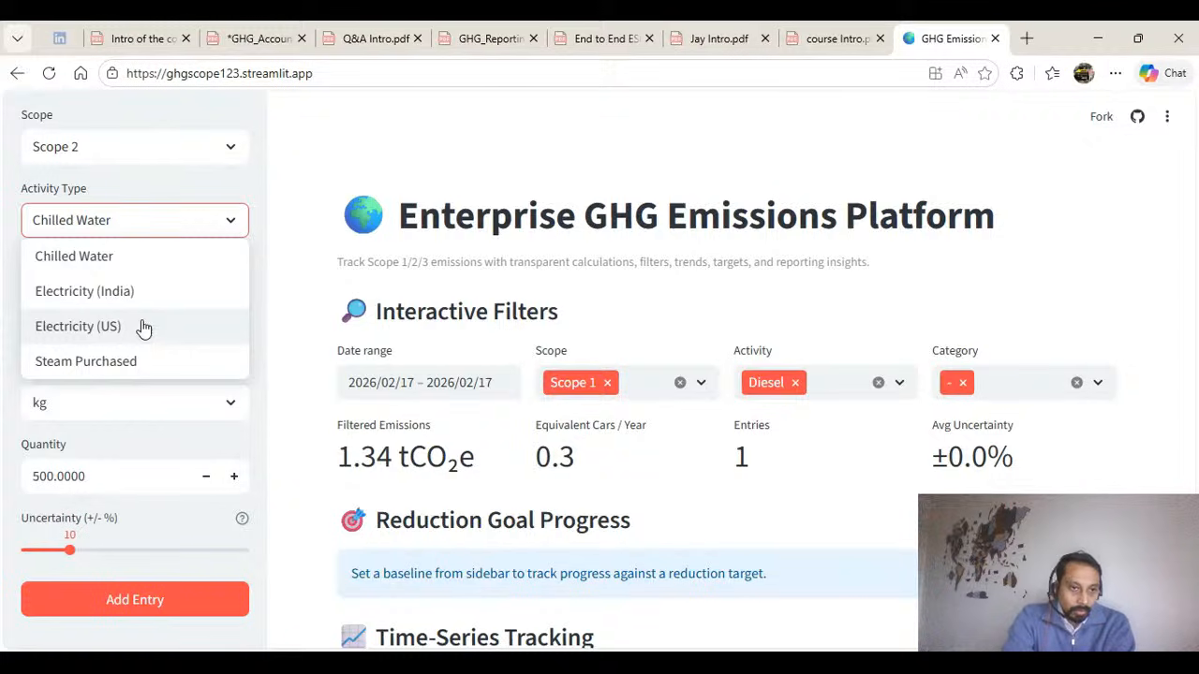
click(142, 292)
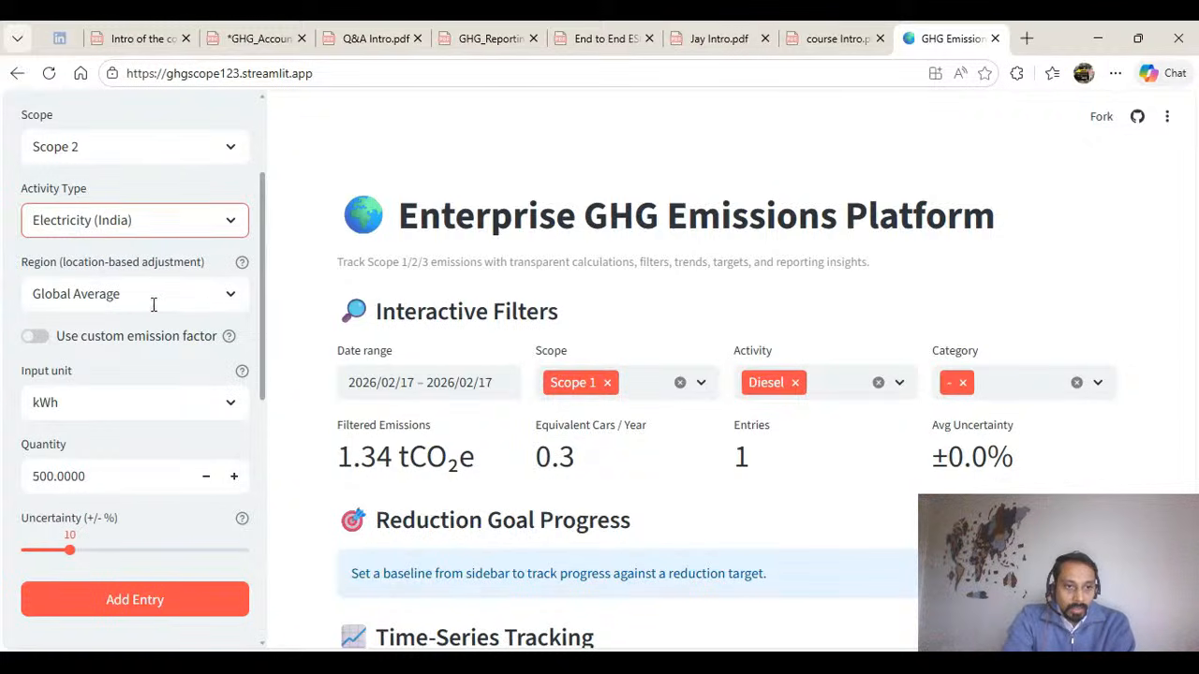
Add the Scope 2 electricity entry with a quantity of 1000 kWh and an uncertainty of 2%.
scroll(156, 444, down, 1)
drag(94, 387, 13, 400)
click(166, 313)
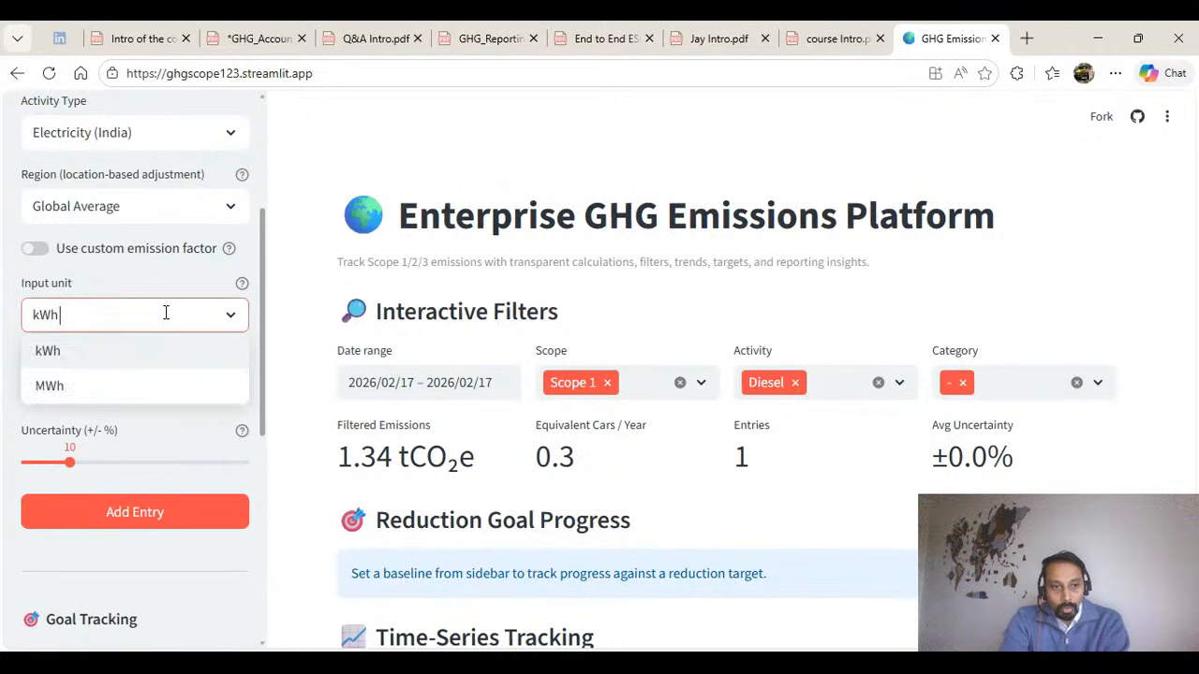
click(137, 351)
drag(93, 394, 22, 389)
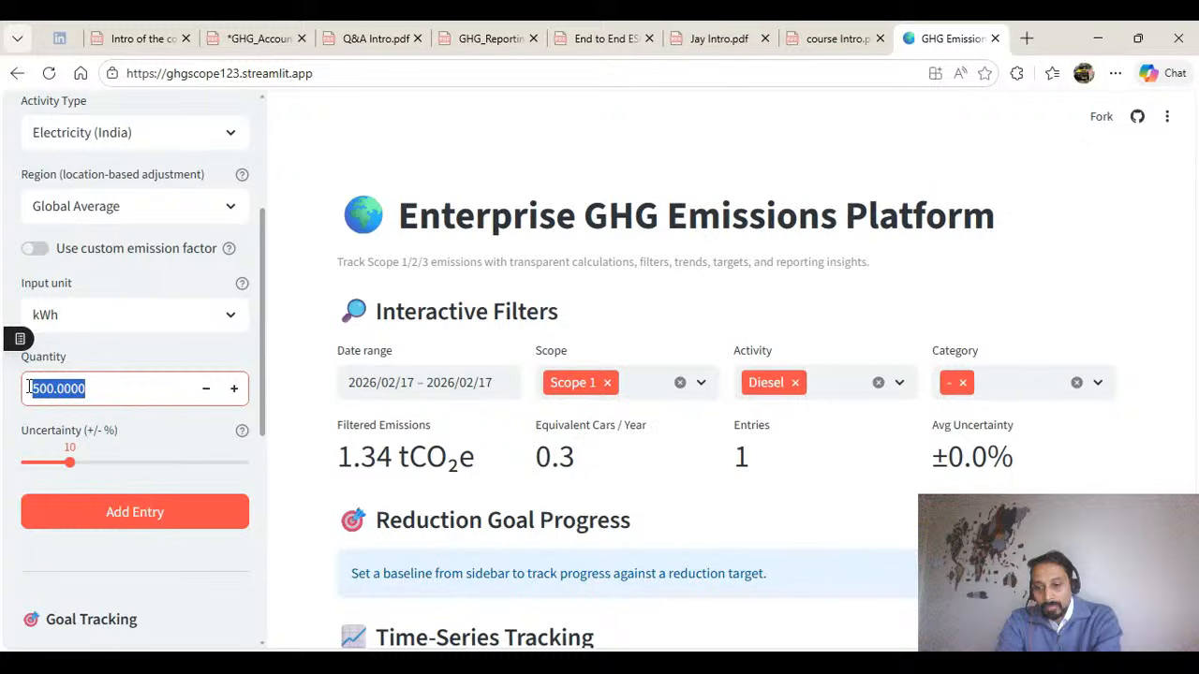
text(1000)
key(Return)
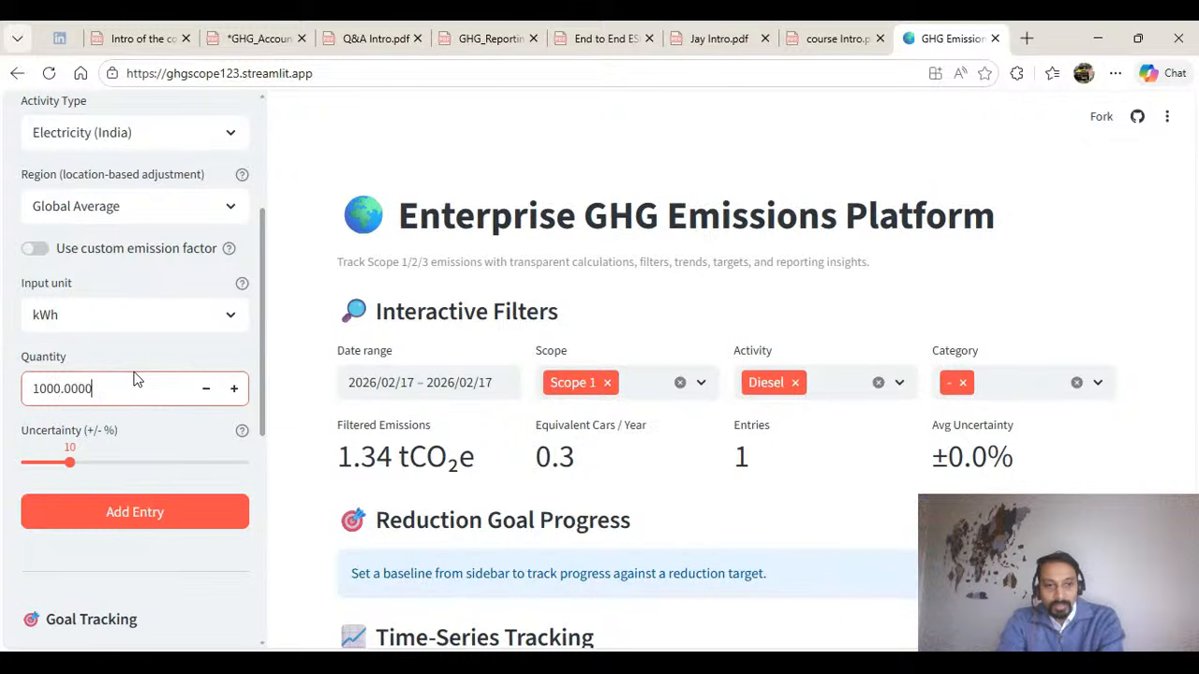
drag(71, 462, 36, 462)
click(134, 512)
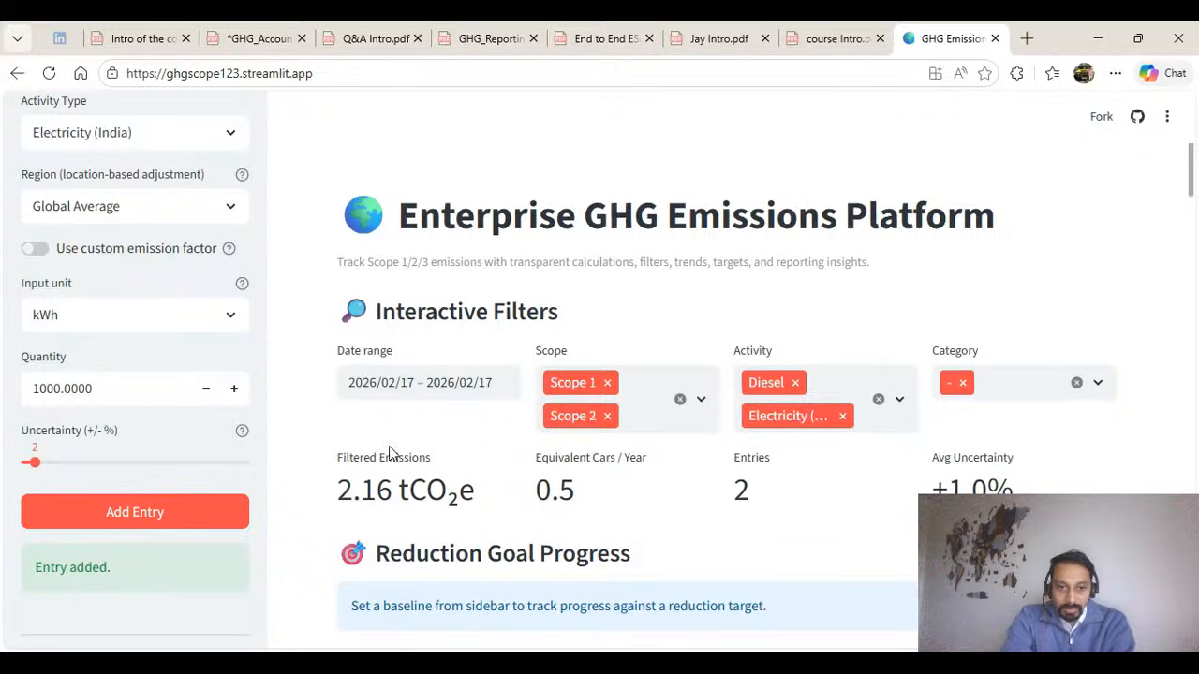
Review the dashboard's filtered emissions, equivalent cars per year, number of entries and average uncertainty.
drag(334, 457, 491, 503)
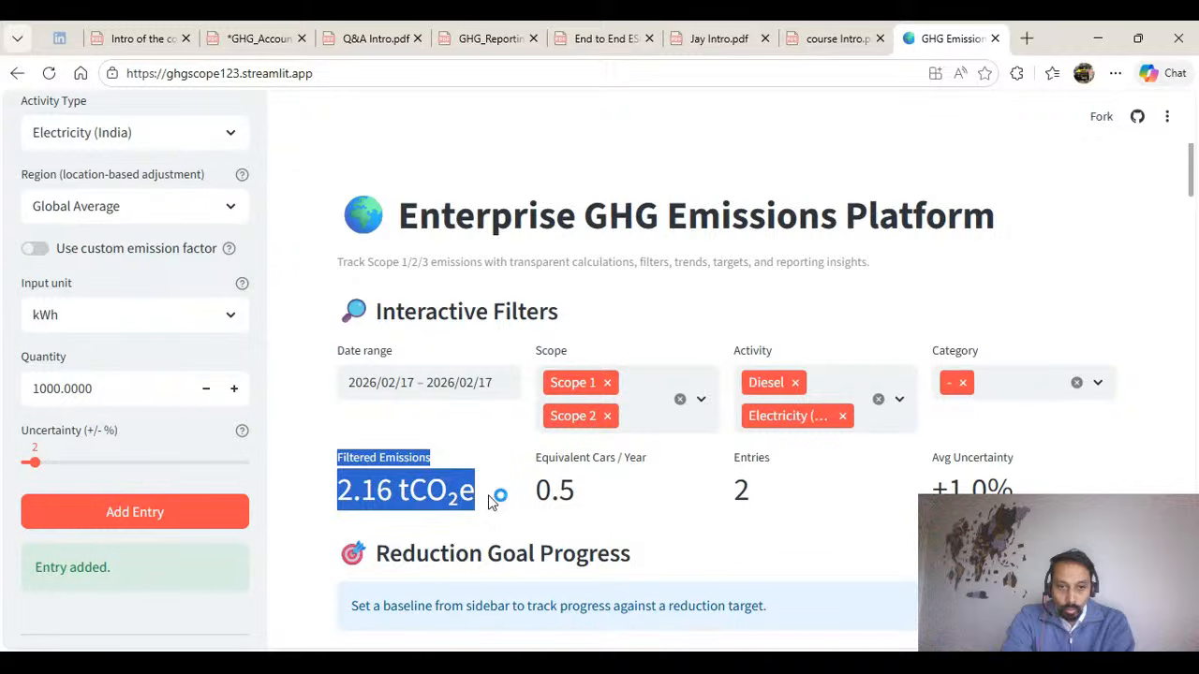
click(435, 452)
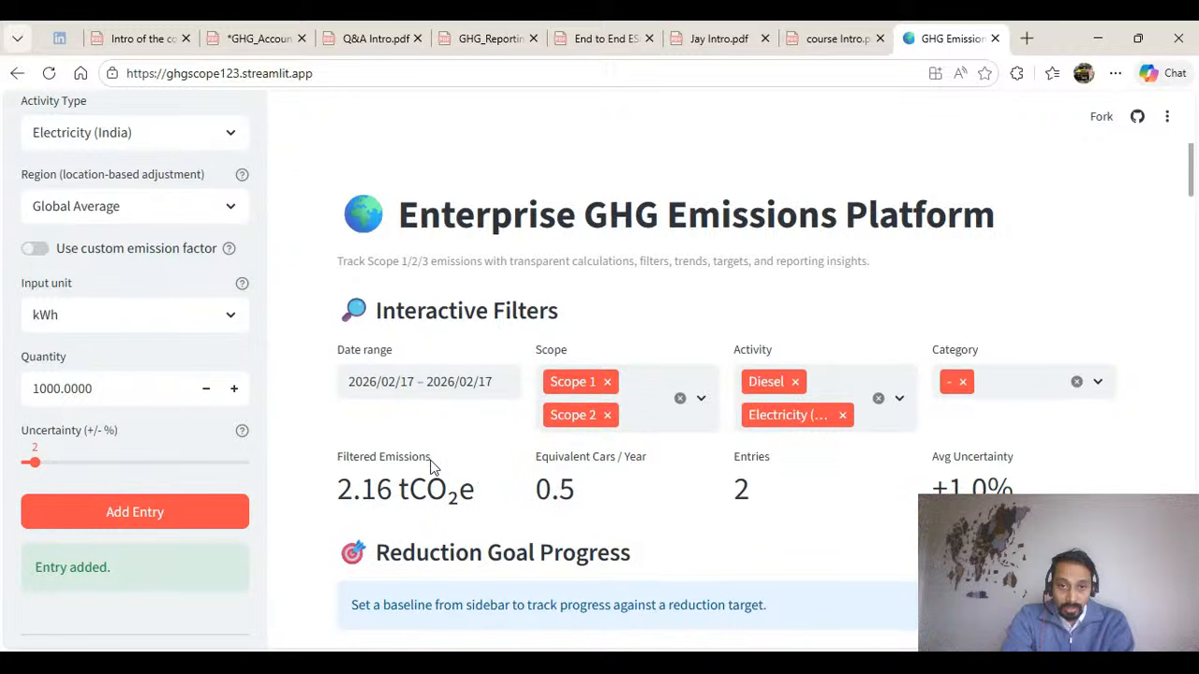
scroll(440, 440, down, 2)
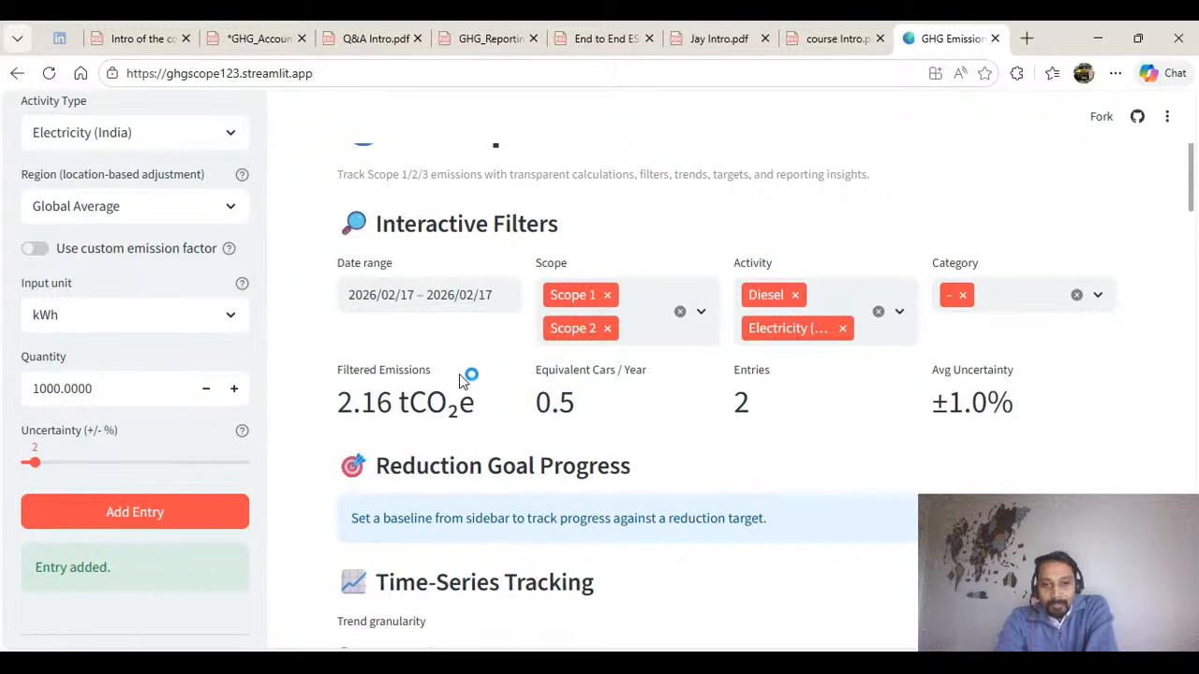
scroll(458, 381, down, 2)
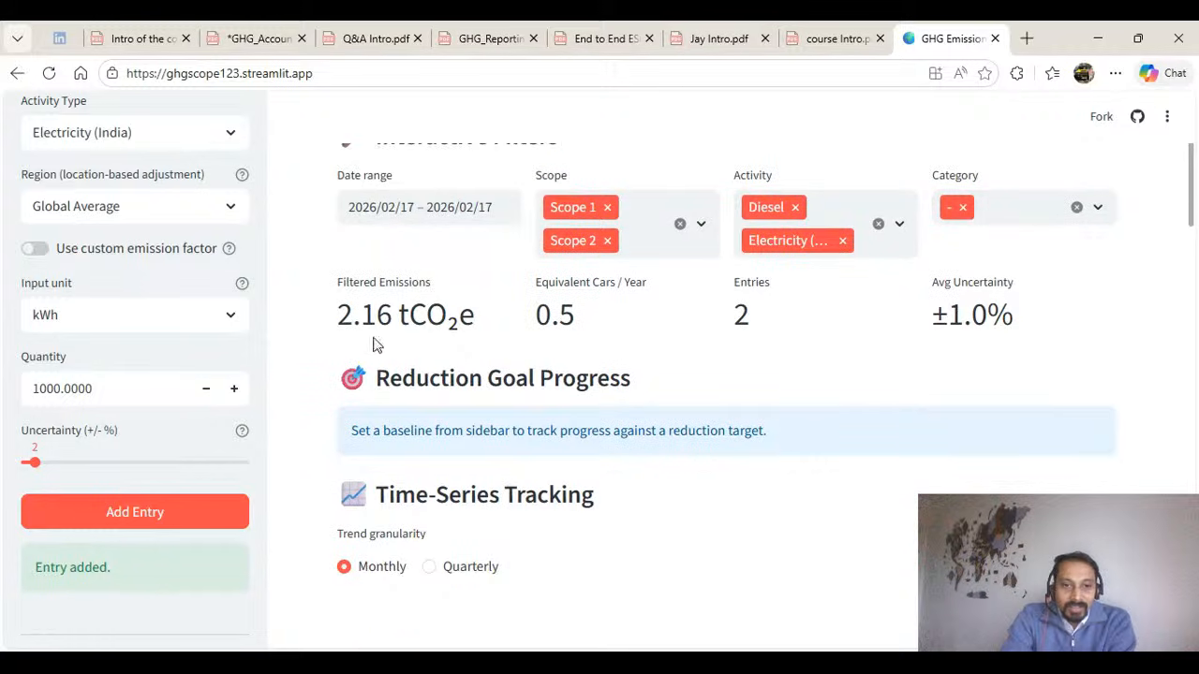
drag(337, 316, 476, 319)
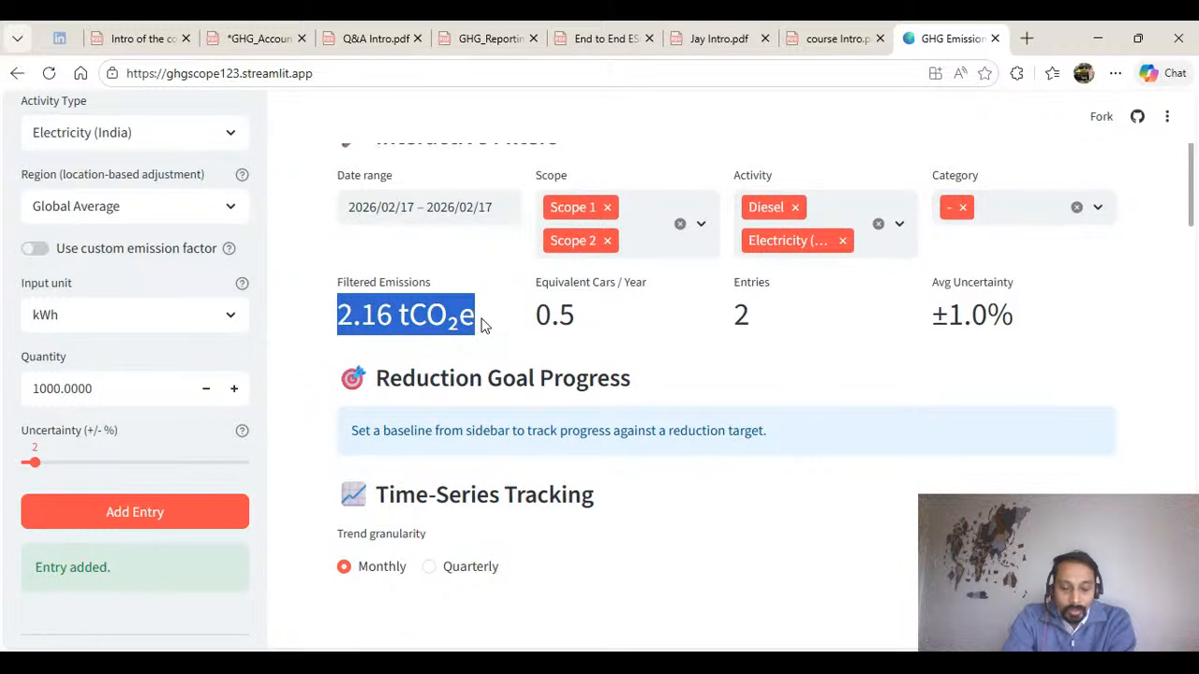
click(388, 263)
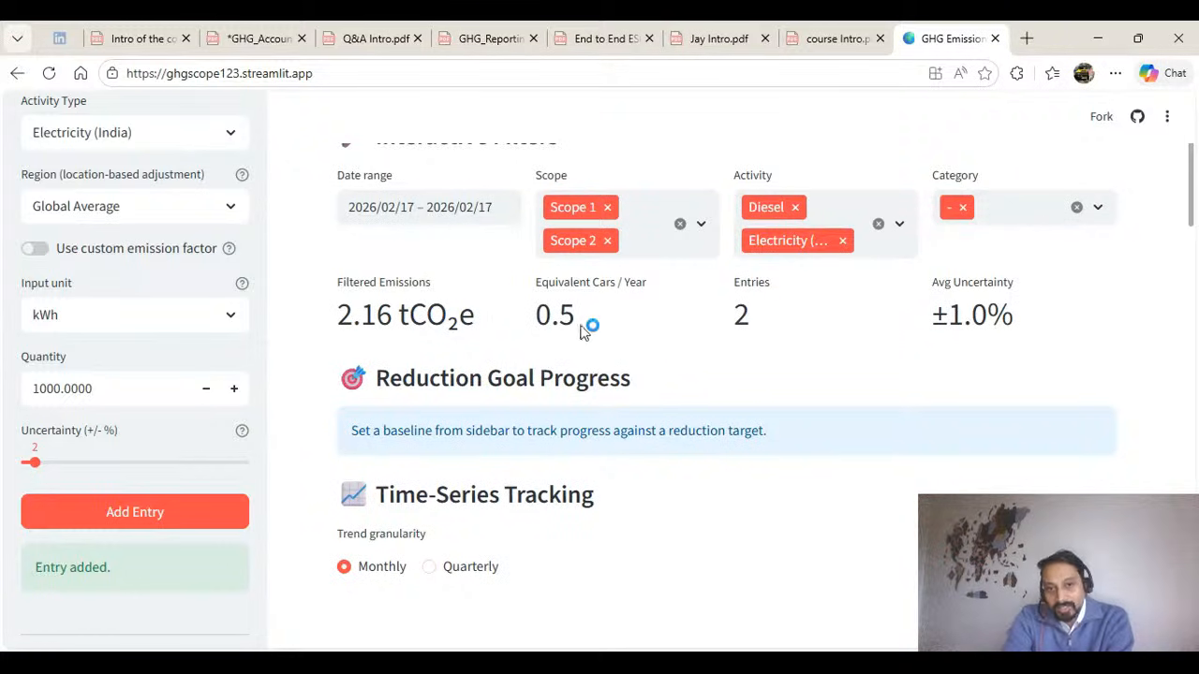
drag(537, 318, 592, 321)
click(766, 321)
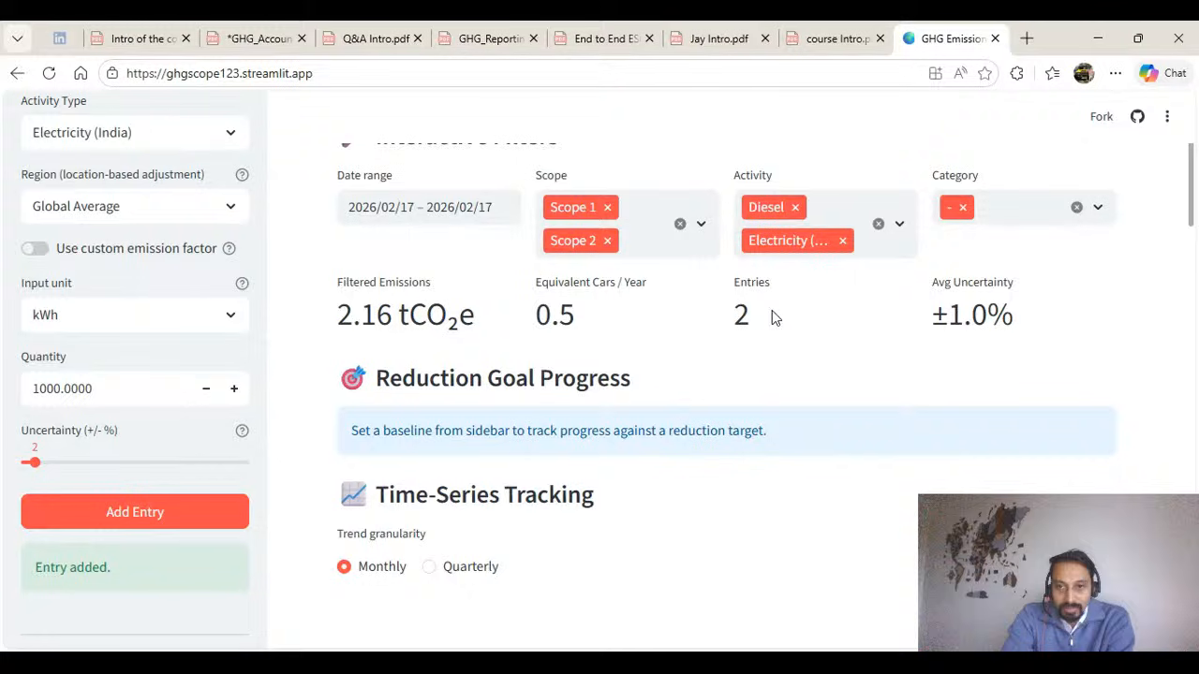
drag(1015, 305, 932, 329)
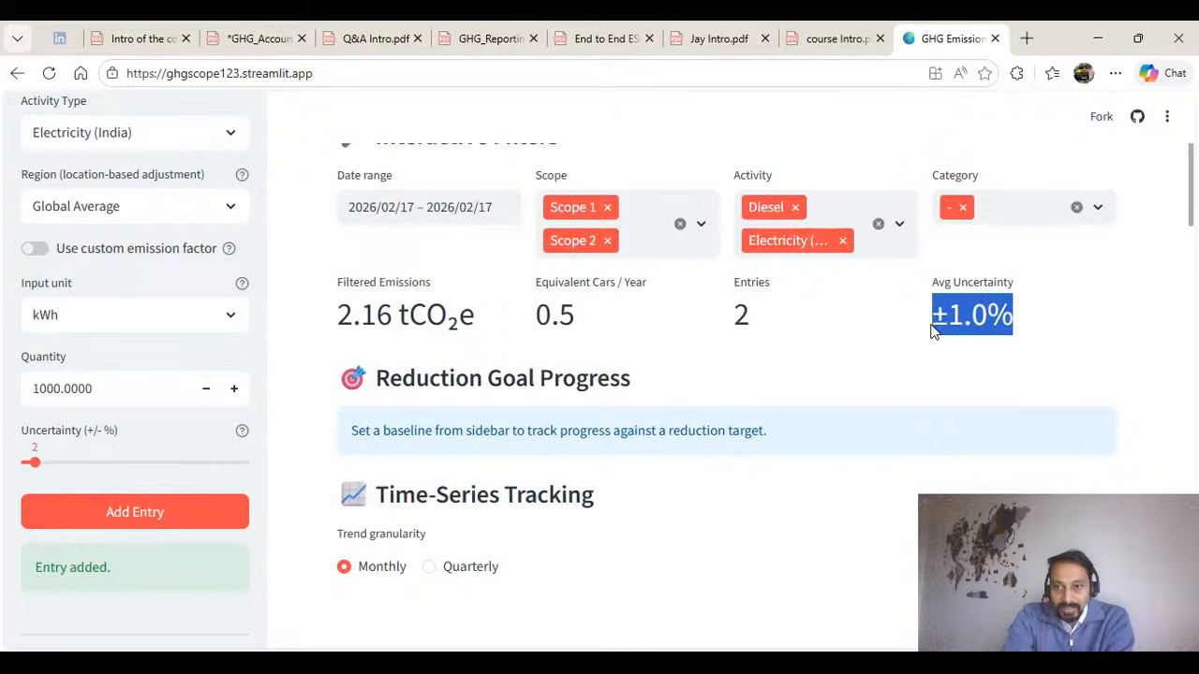
Start a new entry under Scope 3 with the category 1. Purchased Goods and Services.
click(693, 380)
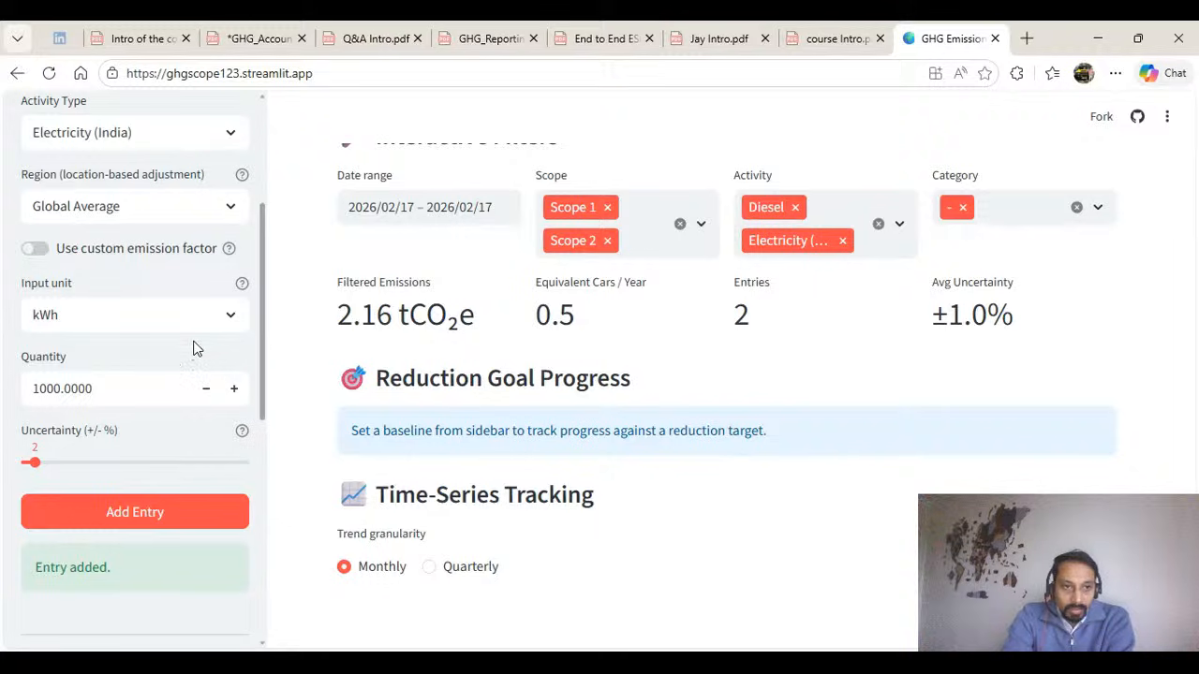
scroll(185, 348, up, 3)
click(155, 234)
click(131, 339)
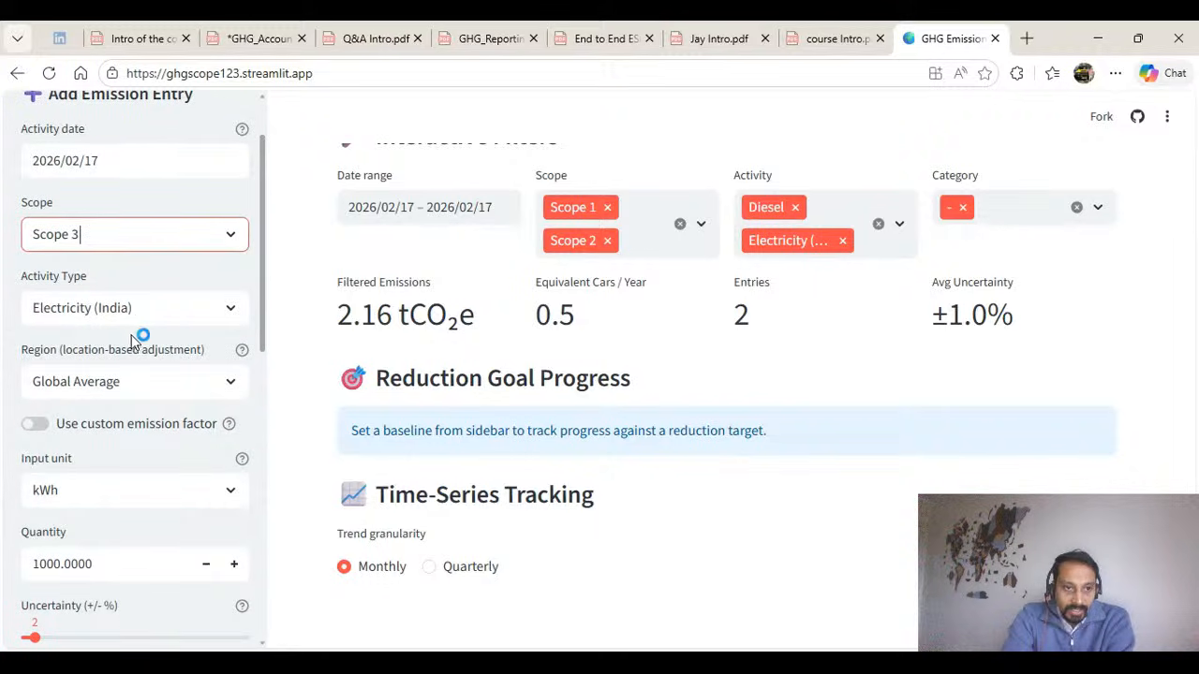
click(156, 315)
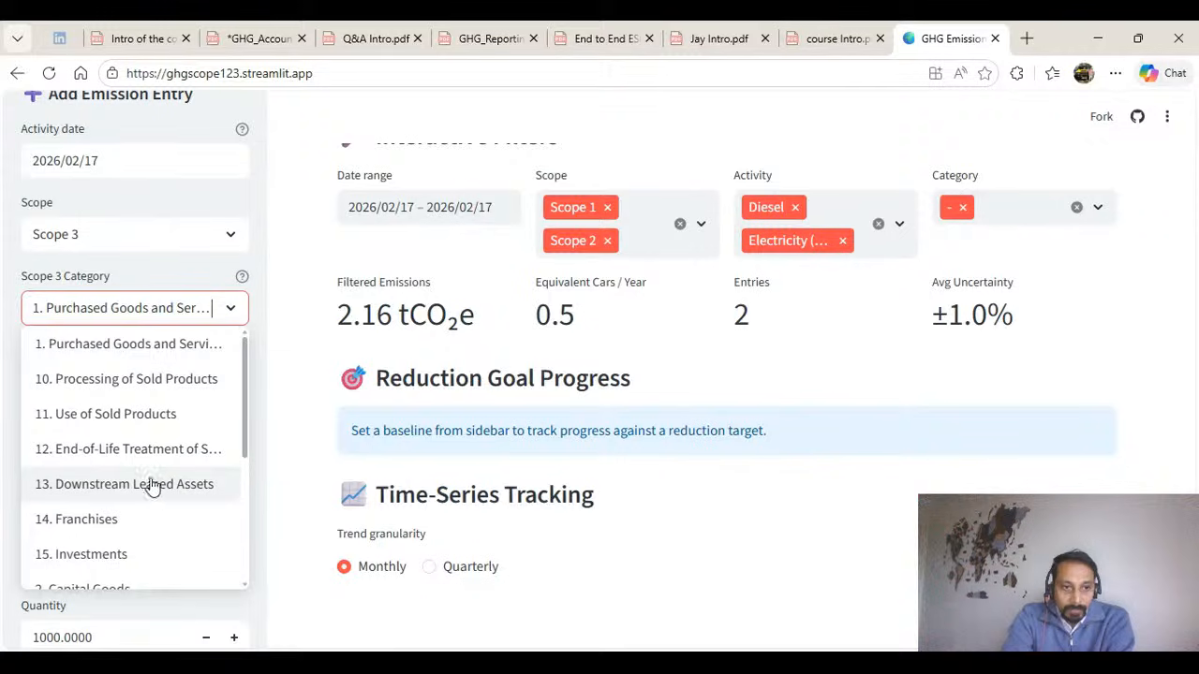
click(141, 348)
Set the Paper supply entry's quantity to 1500 kg and add the entry to the platform.
scroll(152, 422, down, 3)
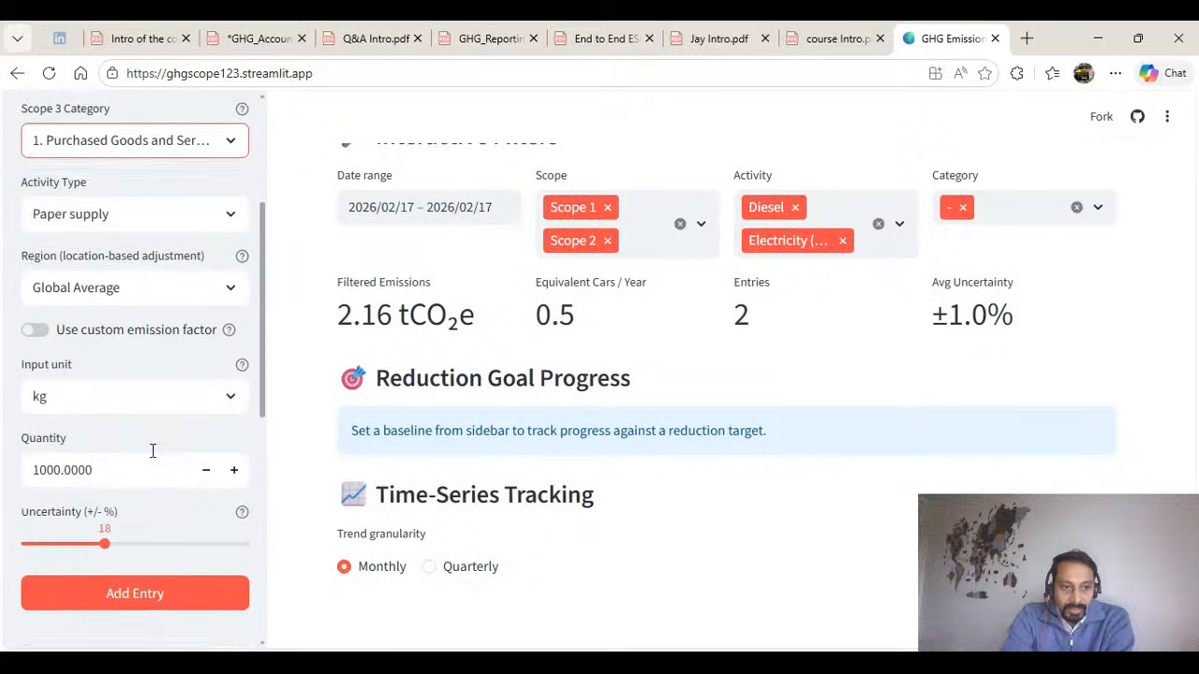
drag(105, 461, 5, 471)
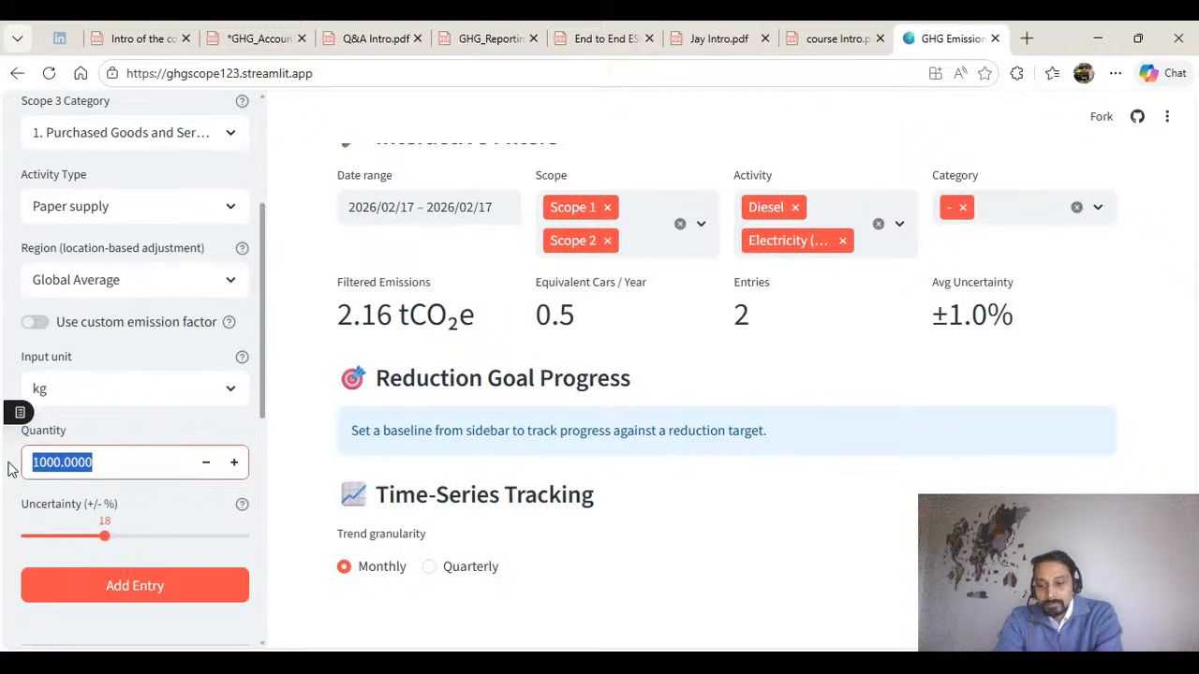
text(1500)
key(Return)
click(146, 596)
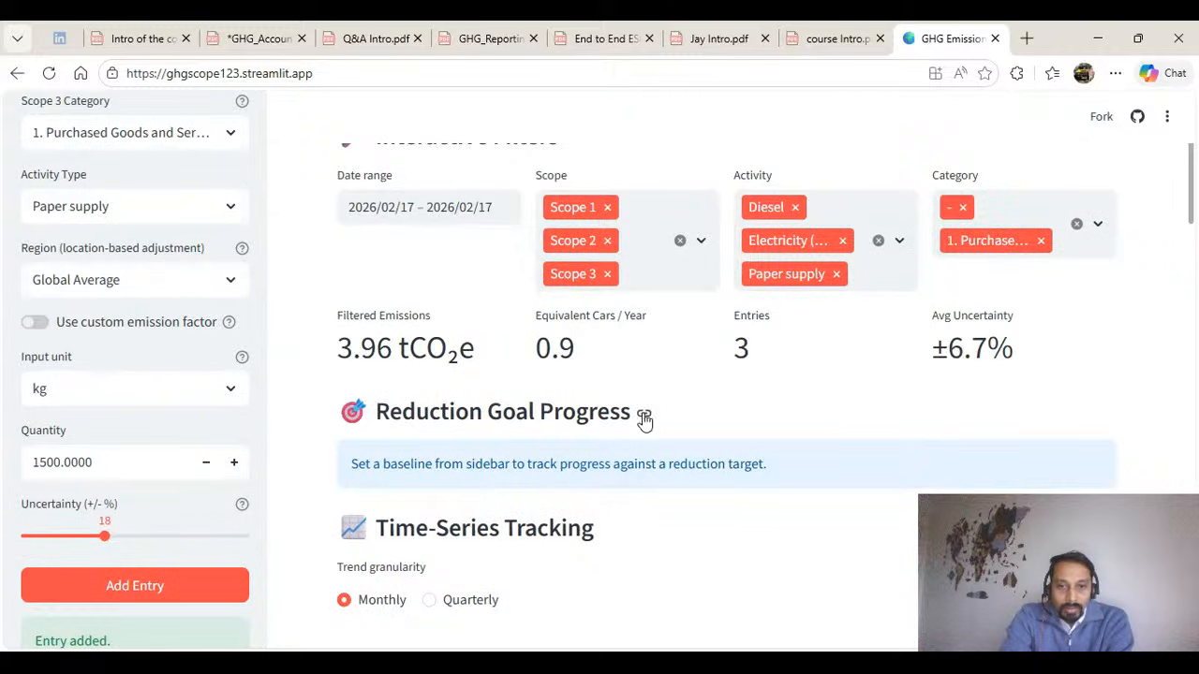
Review the dashboard's filtered emissions total with the Scope 3 entry included.
scroll(715, 447, down, 1)
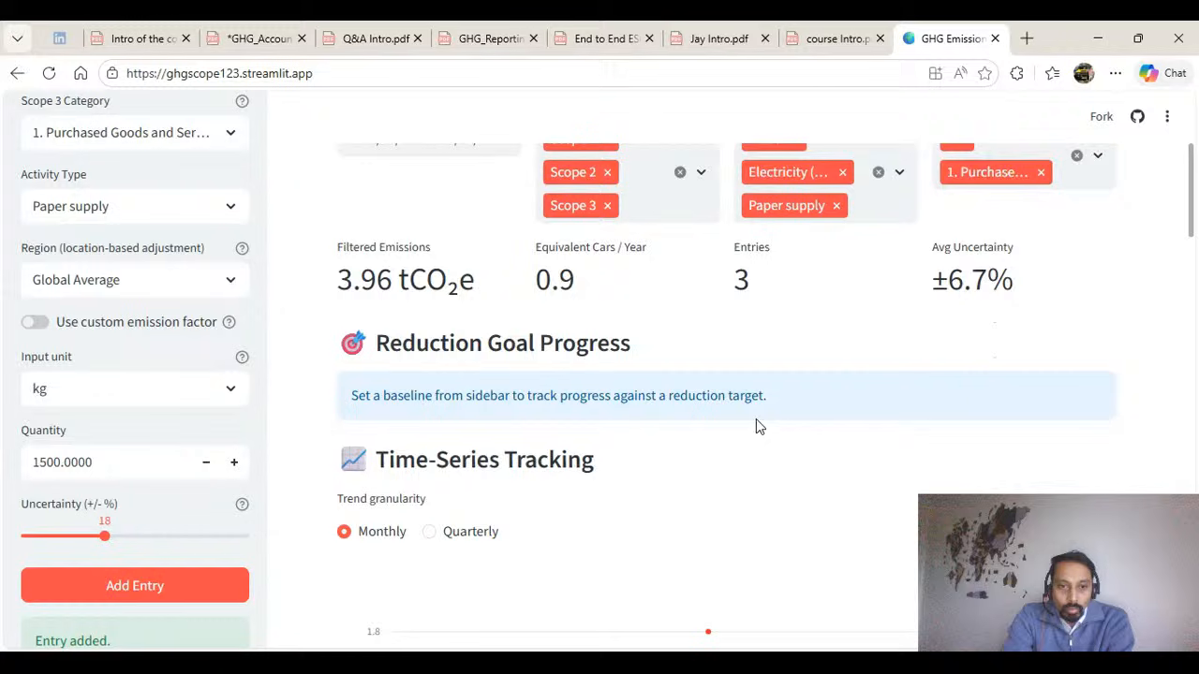
scroll(730, 437, down, 1)
scroll(712, 392, up, 1)
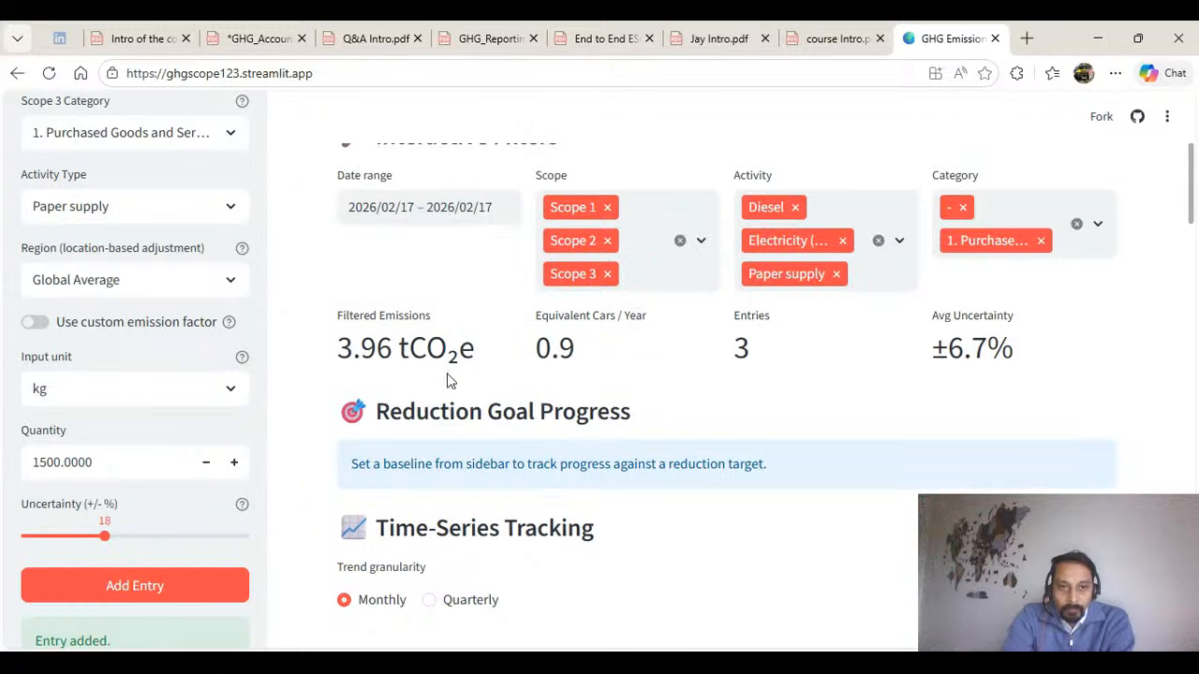
drag(339, 348, 478, 346)
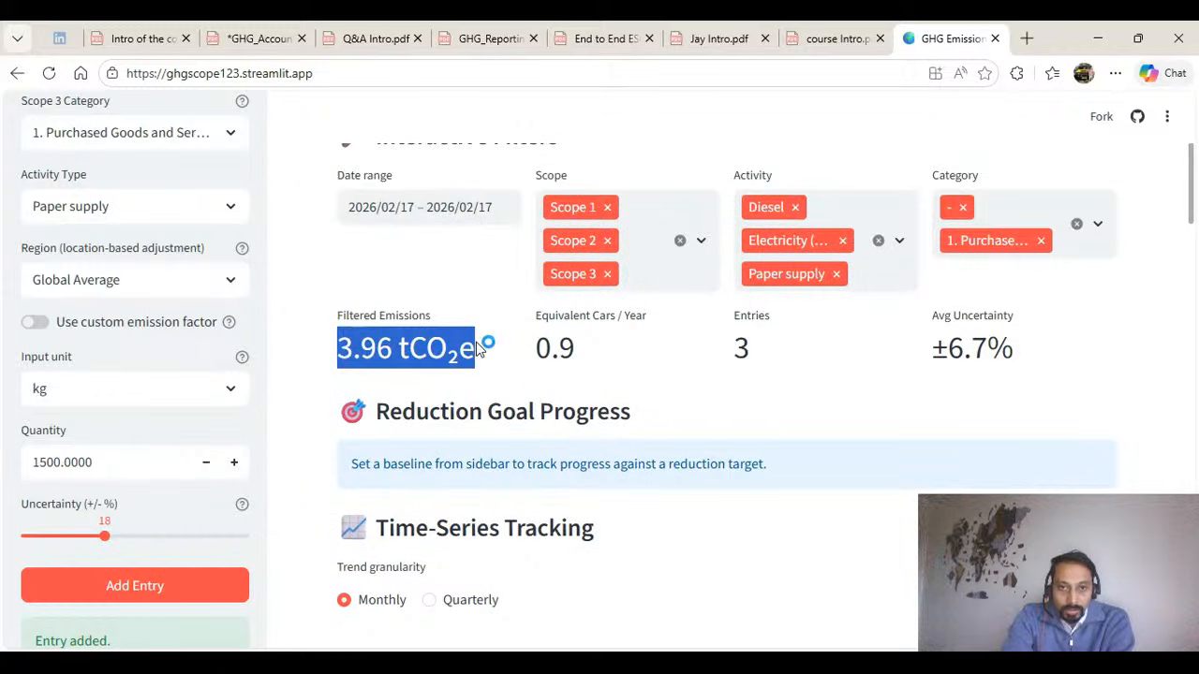
scroll(527, 366, down, 1)
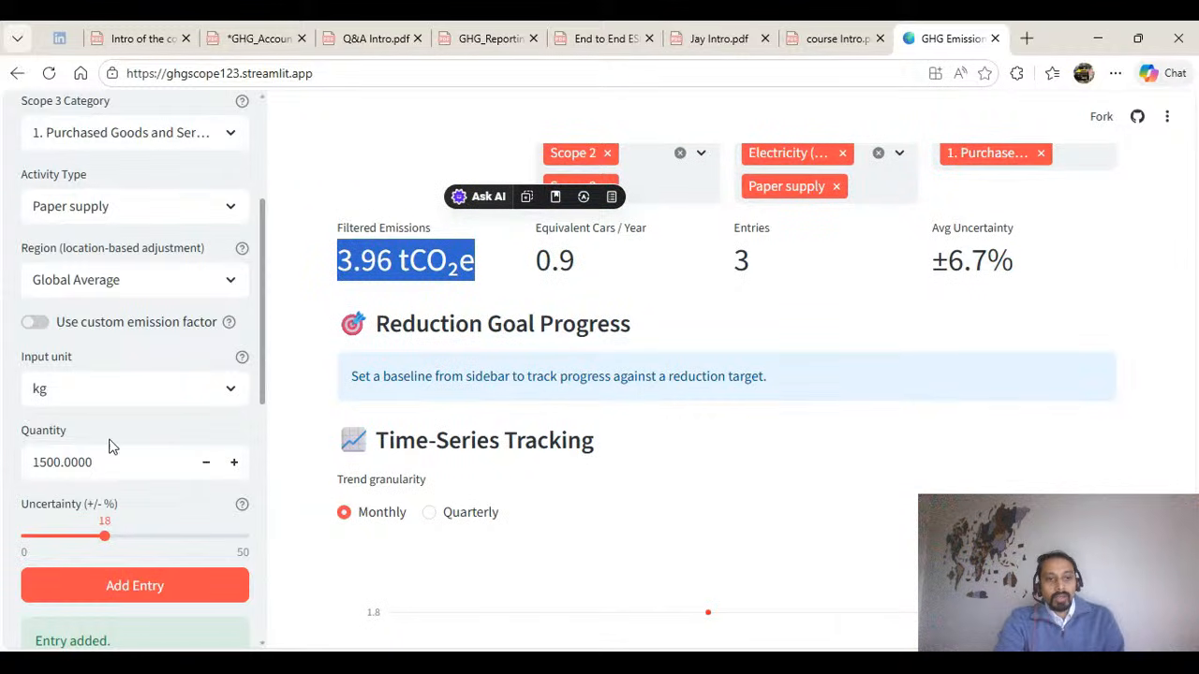
Save the current emissions as the baseline for tracking the reduction goal.
scroll(156, 447, down, 1)
scroll(157, 447, down, 2)
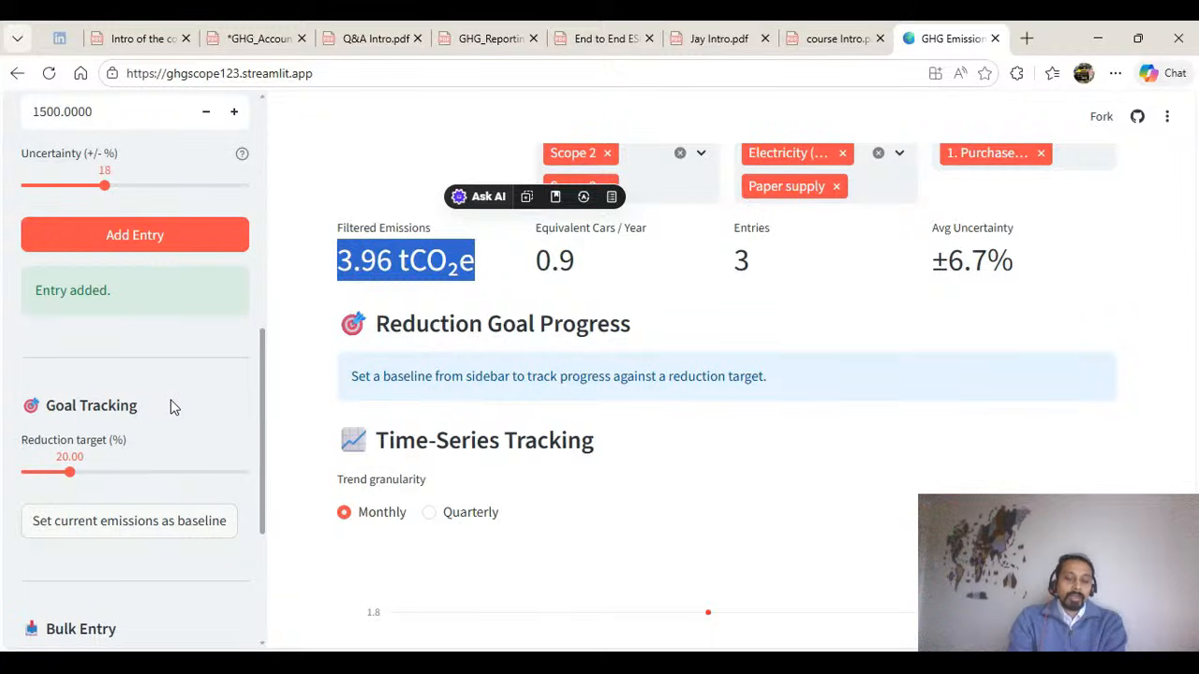
click(818, 344)
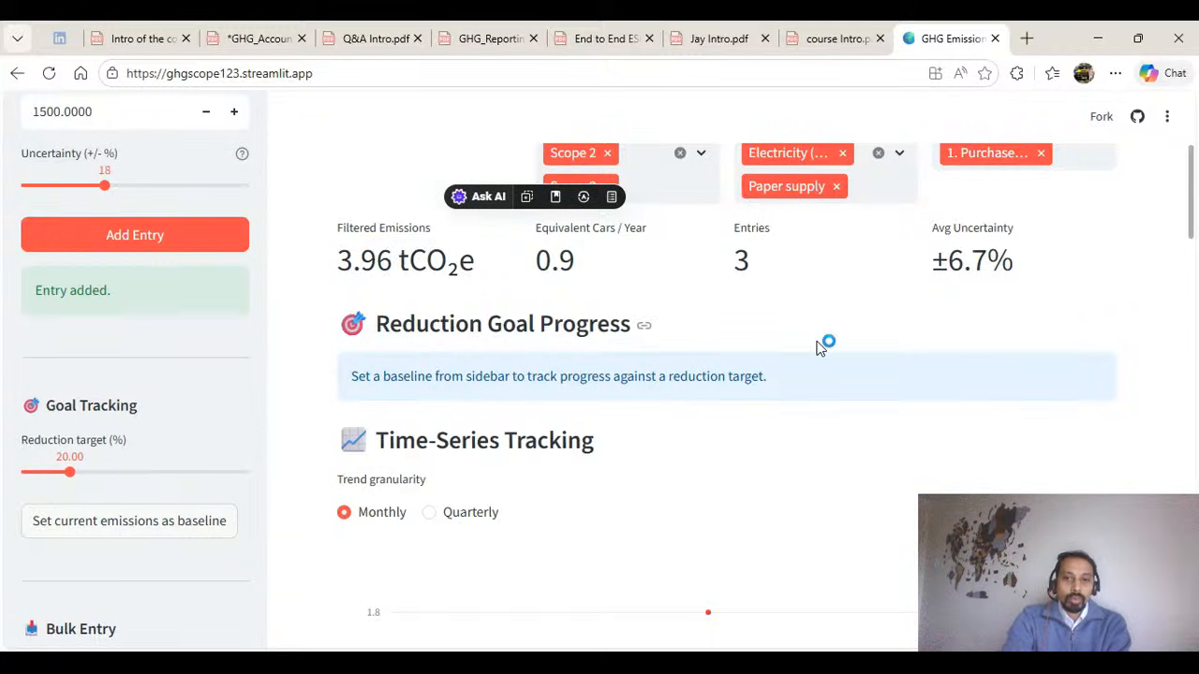
scroll(819, 345, up, 2)
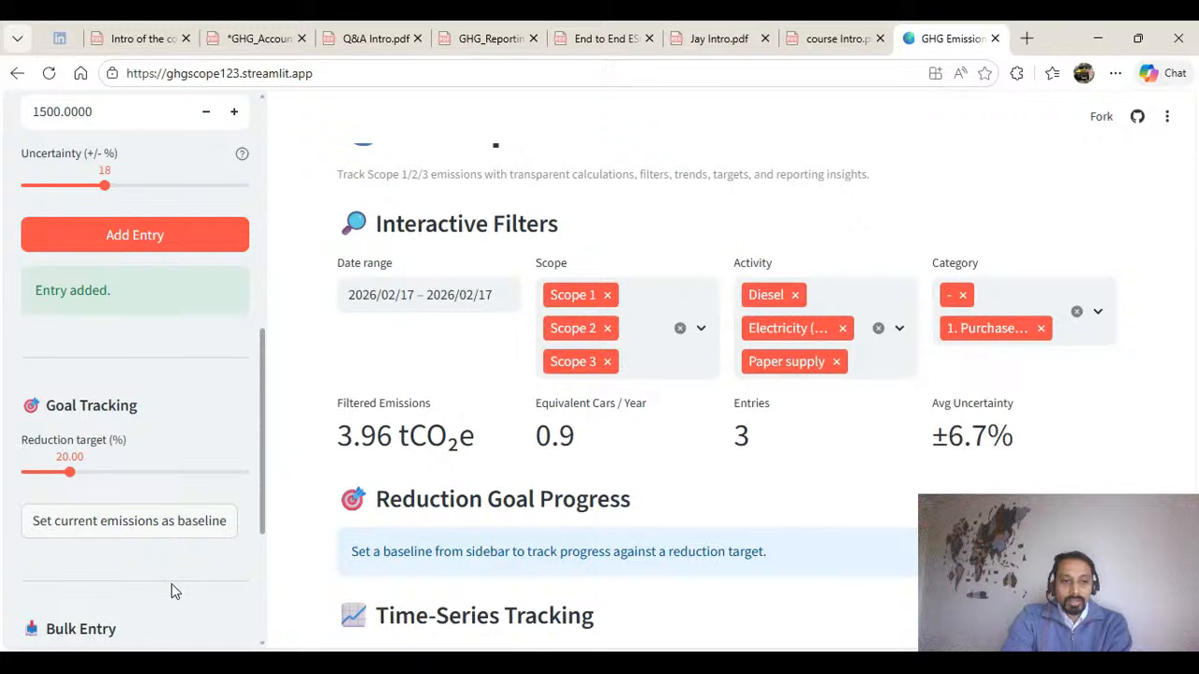
scroll(172, 583, down, 1)
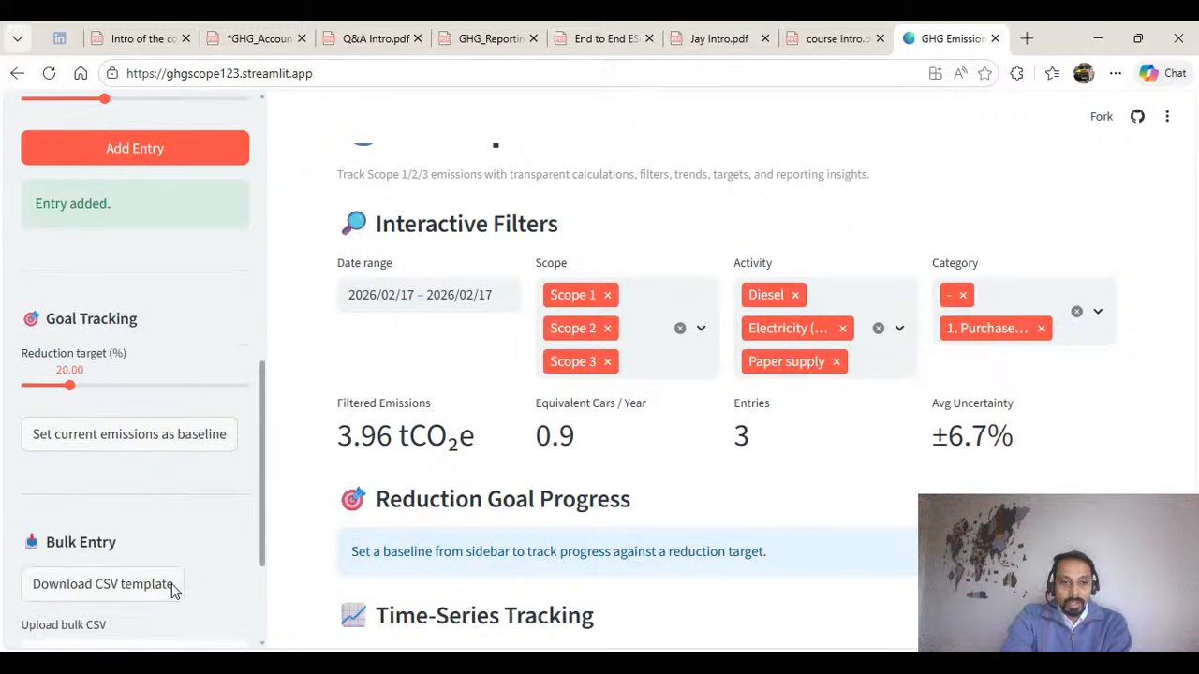
click(209, 448)
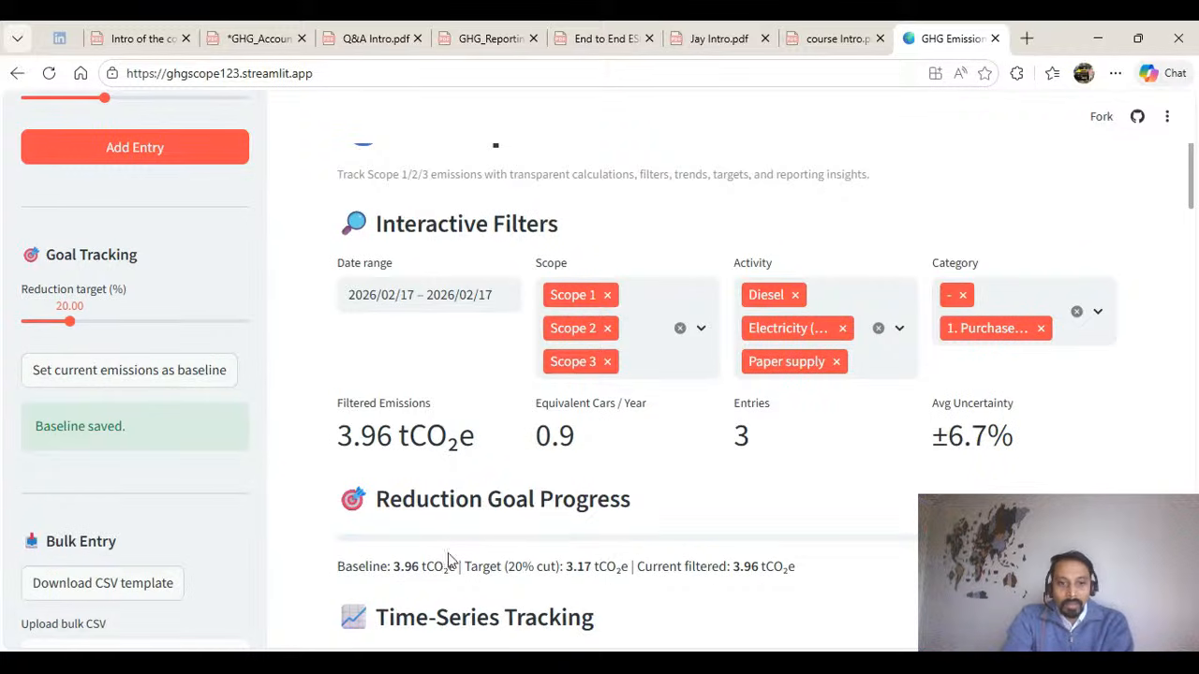
Examine the reduction goal progress, the monthly time-series chart and the pie charts by scope and activity.
scroll(450, 487, down, 1)
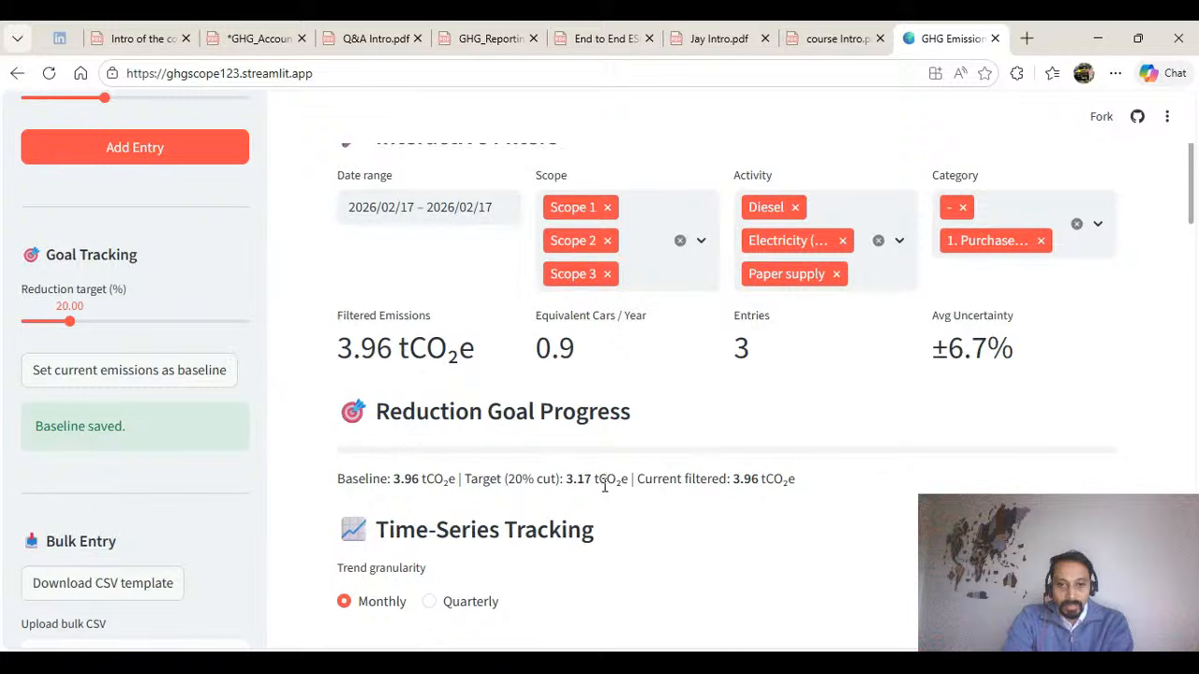
drag(337, 348, 506, 352)
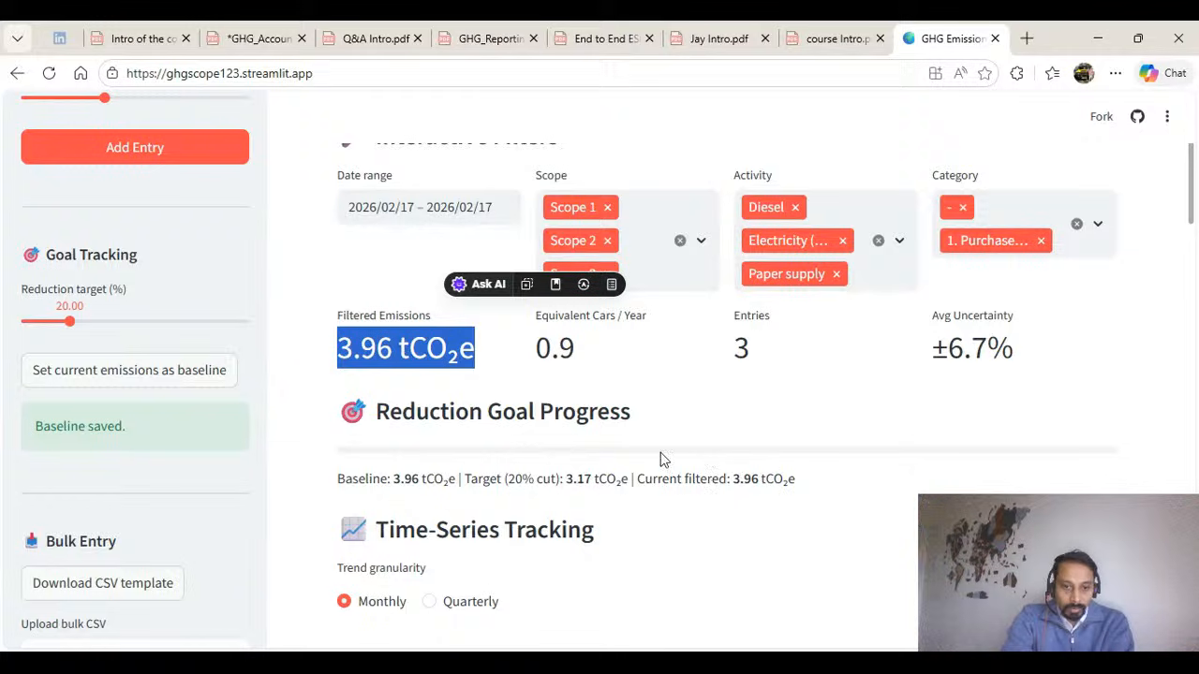
scroll(684, 463, down, 2)
scroll(535, 421, down, 1)
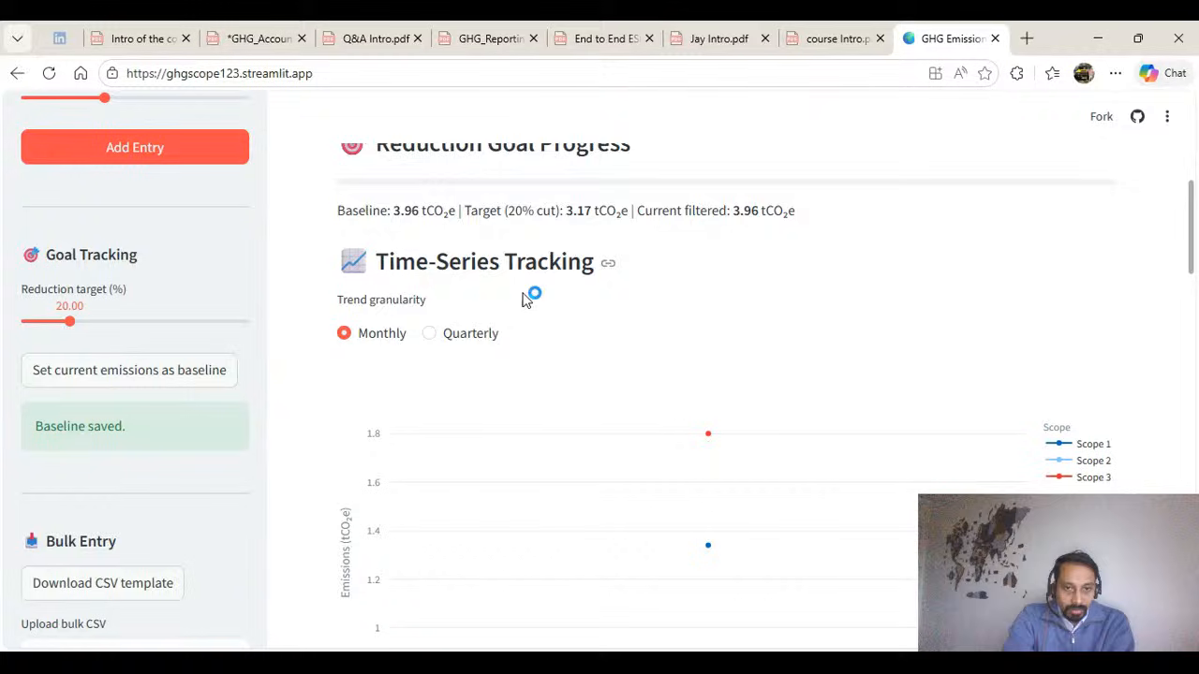
scroll(487, 286, down, 1)
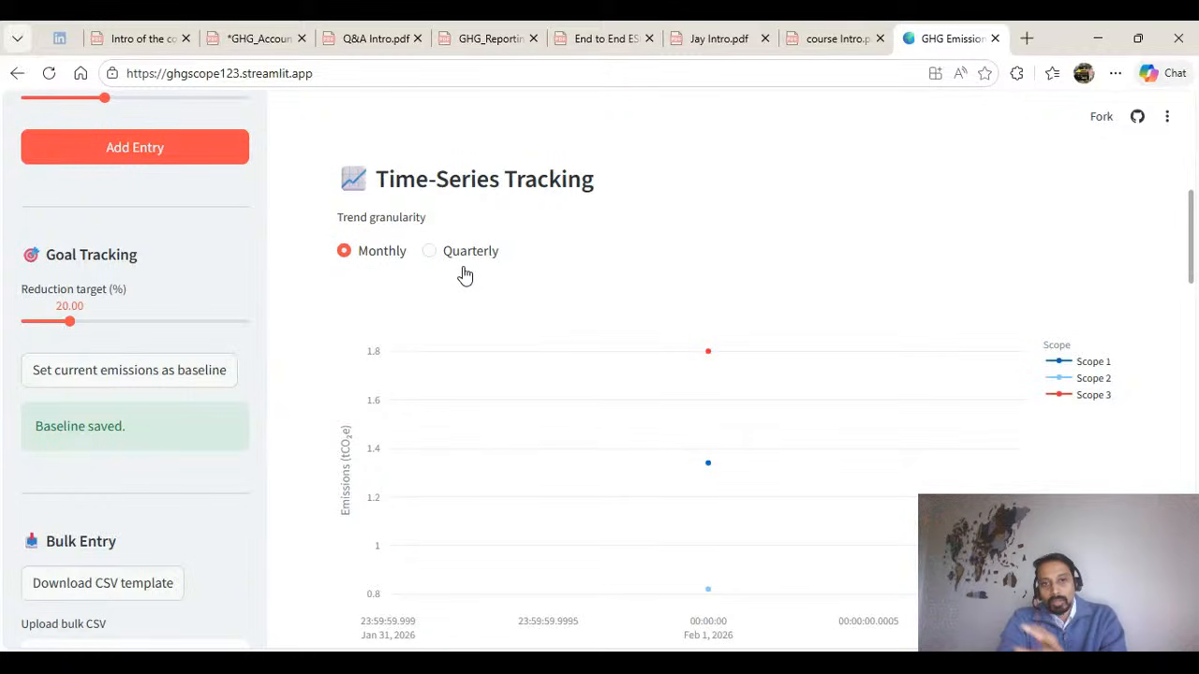
scroll(465, 274, down, 1)
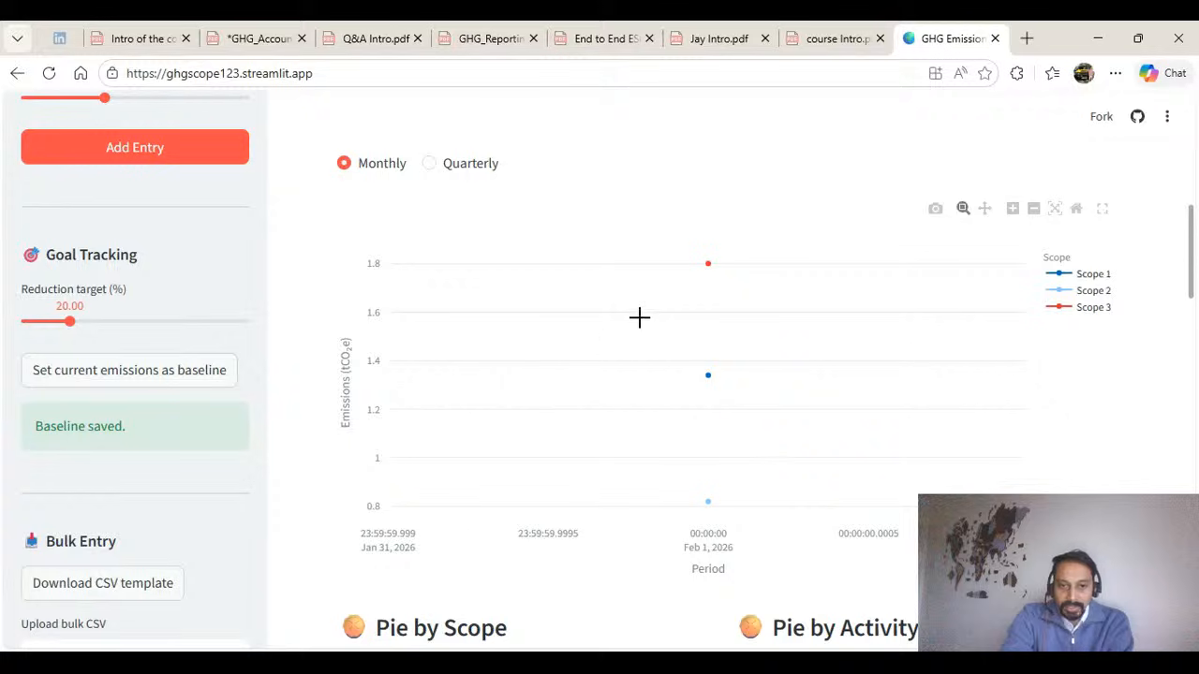
scroll(516, 342, down, 5)
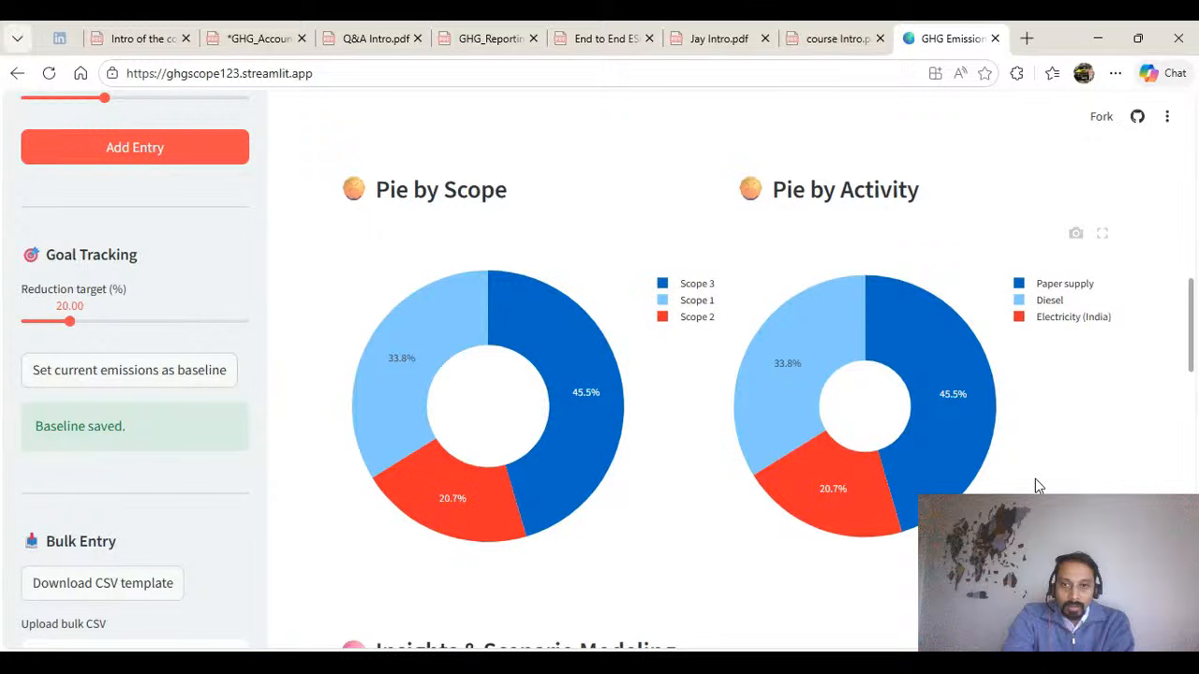
Set the what-if reduction on selected activity emissions to 31% and compare the current and scenario bars.
scroll(1035, 478, down, 5)
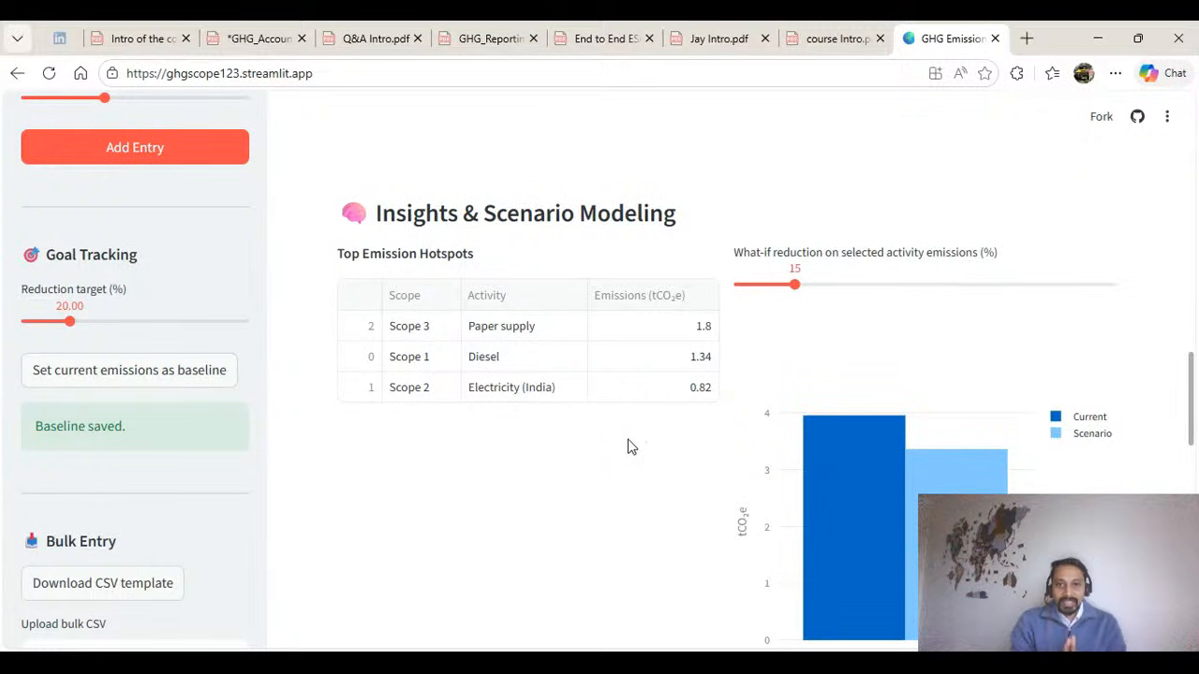
scroll(628, 447, down, 1)
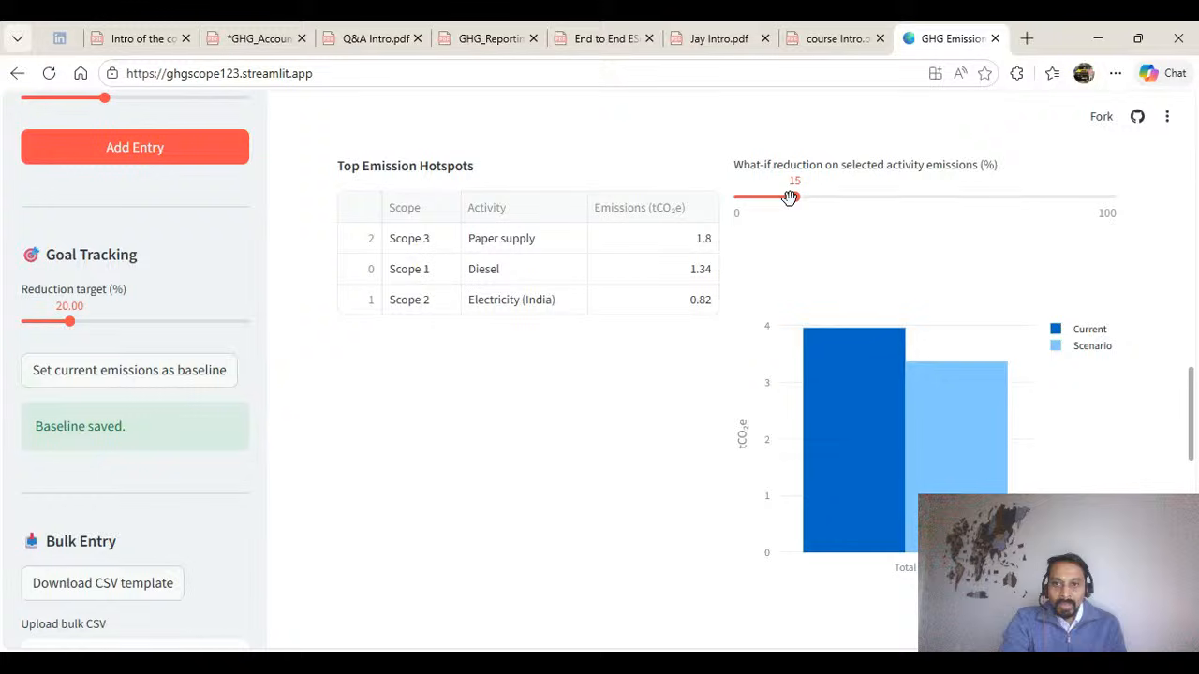
drag(790, 198, 853, 198)
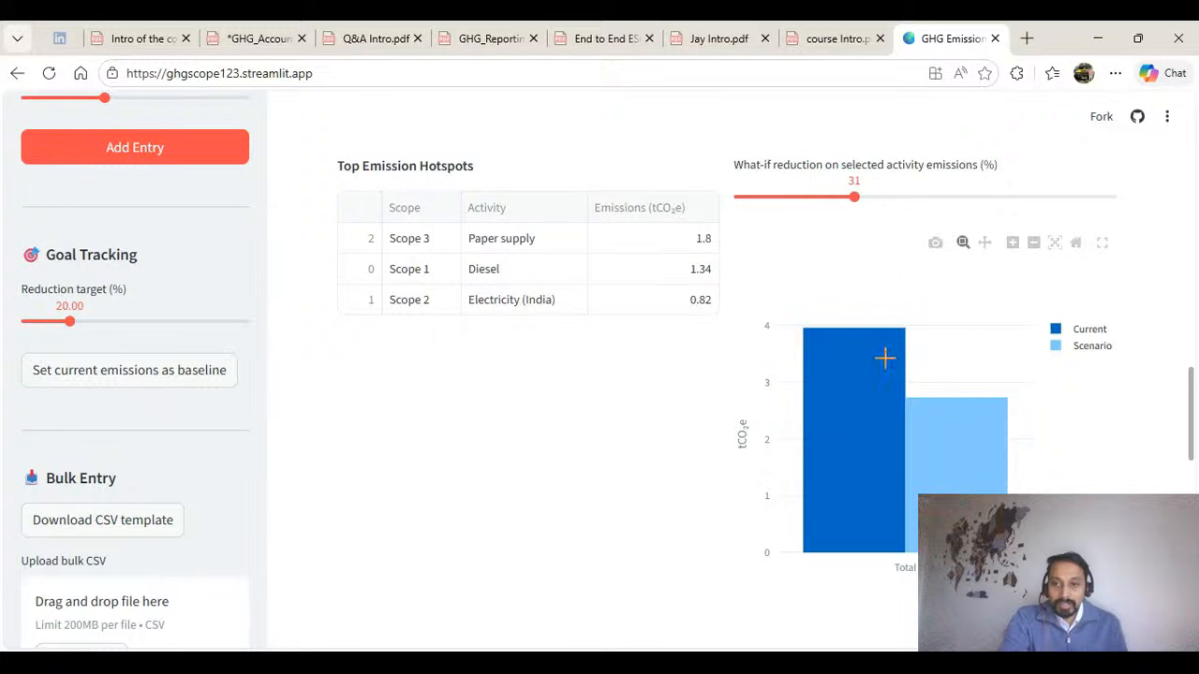
mouse_move(949, 434)
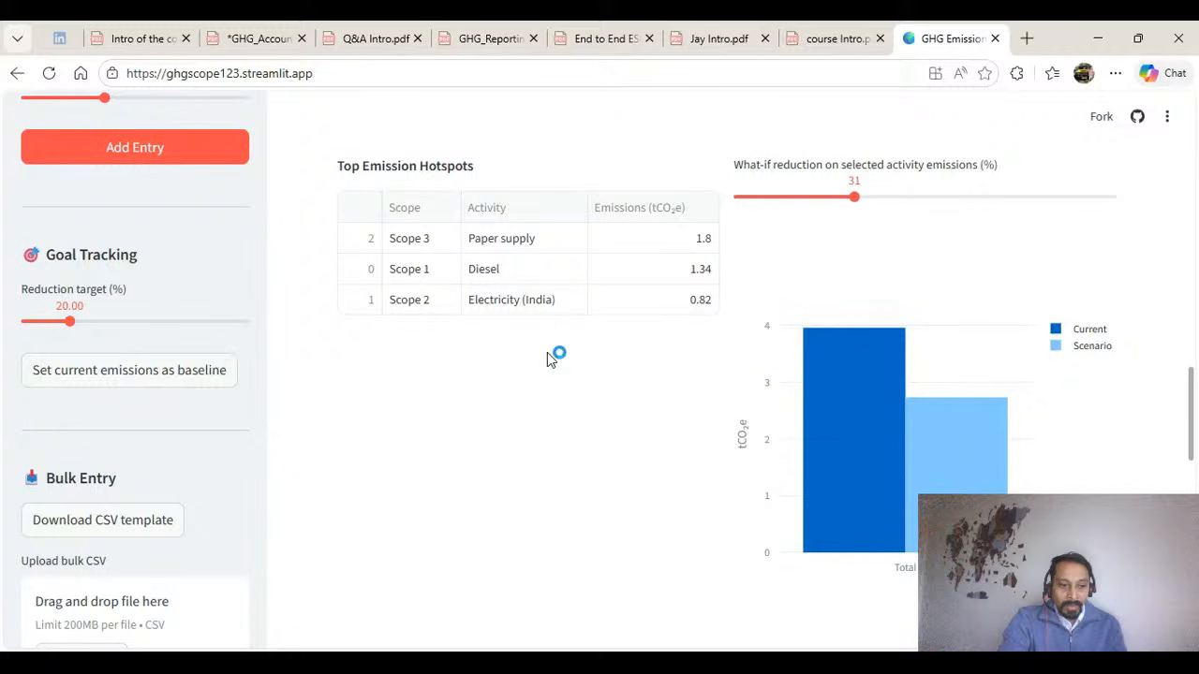
Check the Scope 3 completeness, the GHG Protocol readiness checks and the monthly period-over-period comparison.
scroll(547, 352, down, 4)
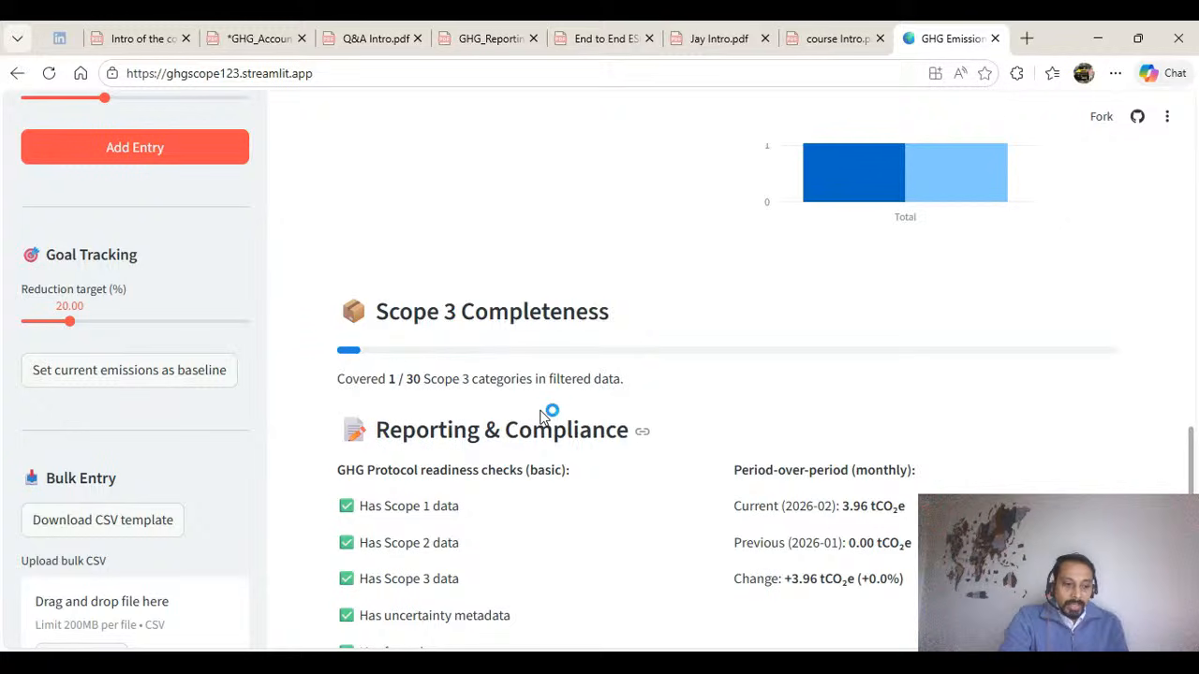
scroll(541, 415, down, 2)
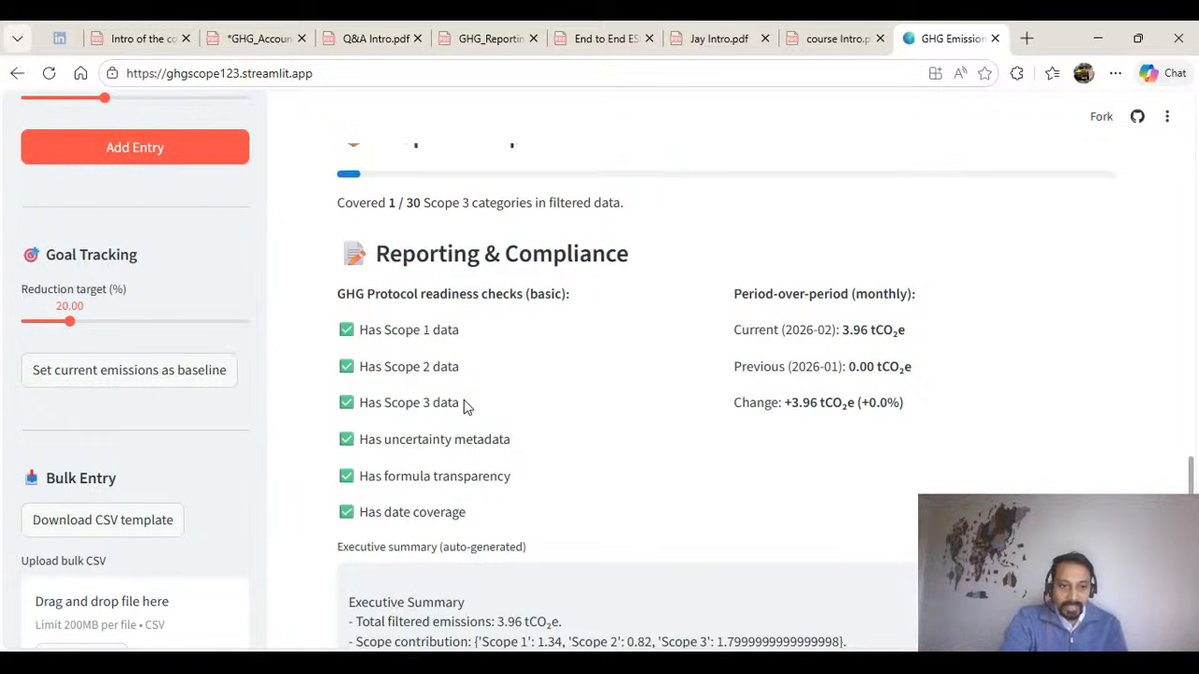
scroll(465, 405, down, 2)
scroll(460, 421, down, 1)
scroll(460, 420, up, 1)
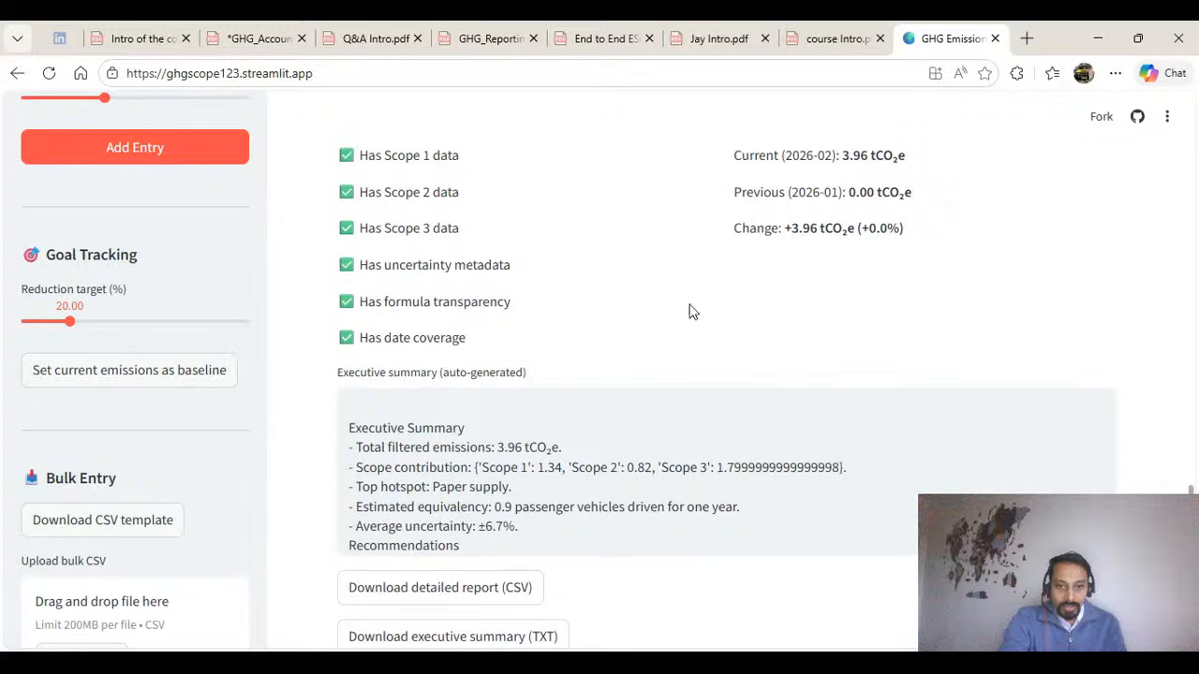
Read the executive summary through its recommendations, and examine the entries in the Calculation Transparency Log.
scroll(781, 268, down, 1)
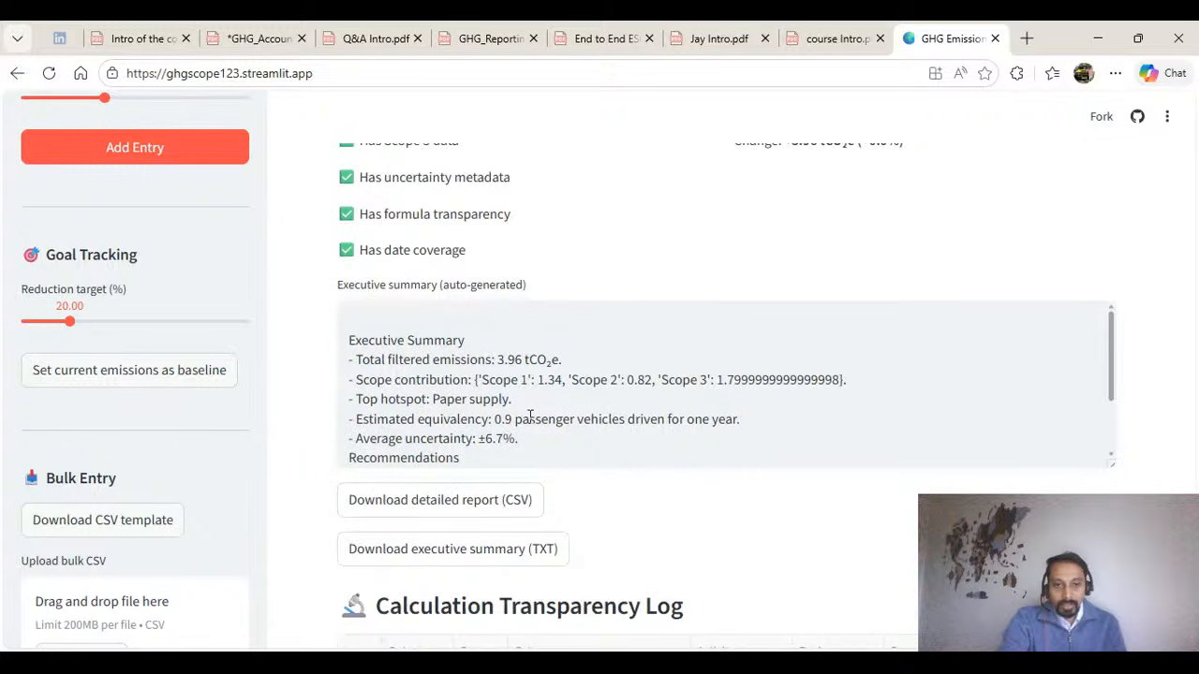
scroll(559, 412, down, 2)
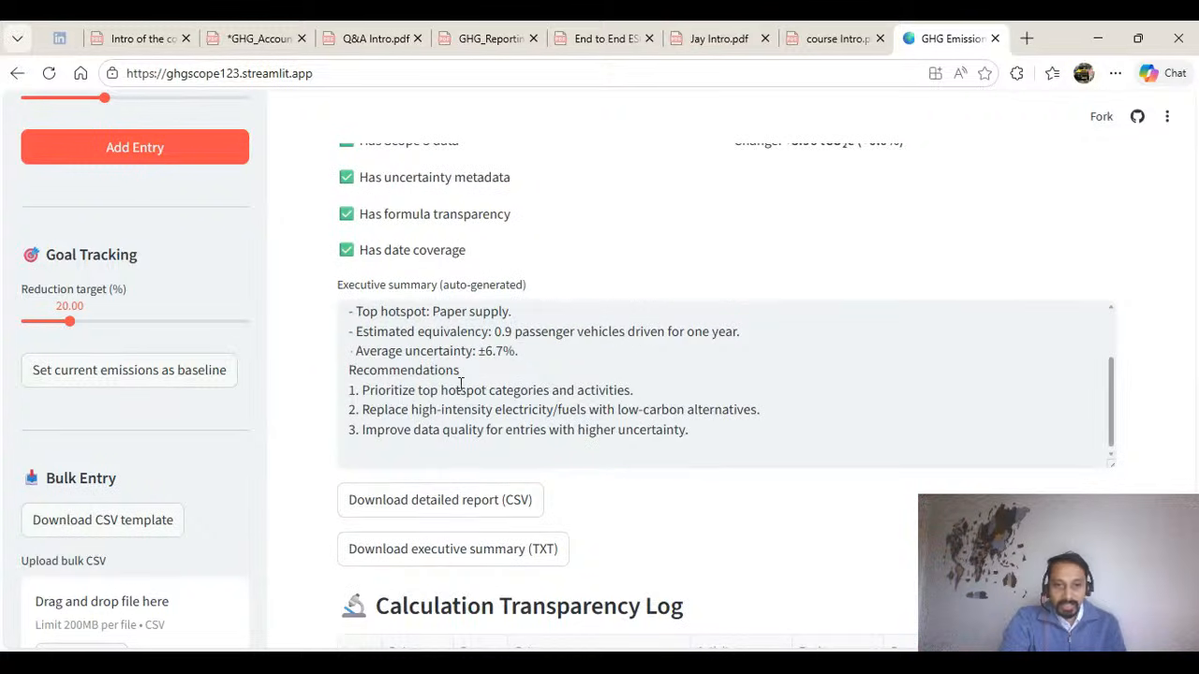
drag(709, 431, 349, 372)
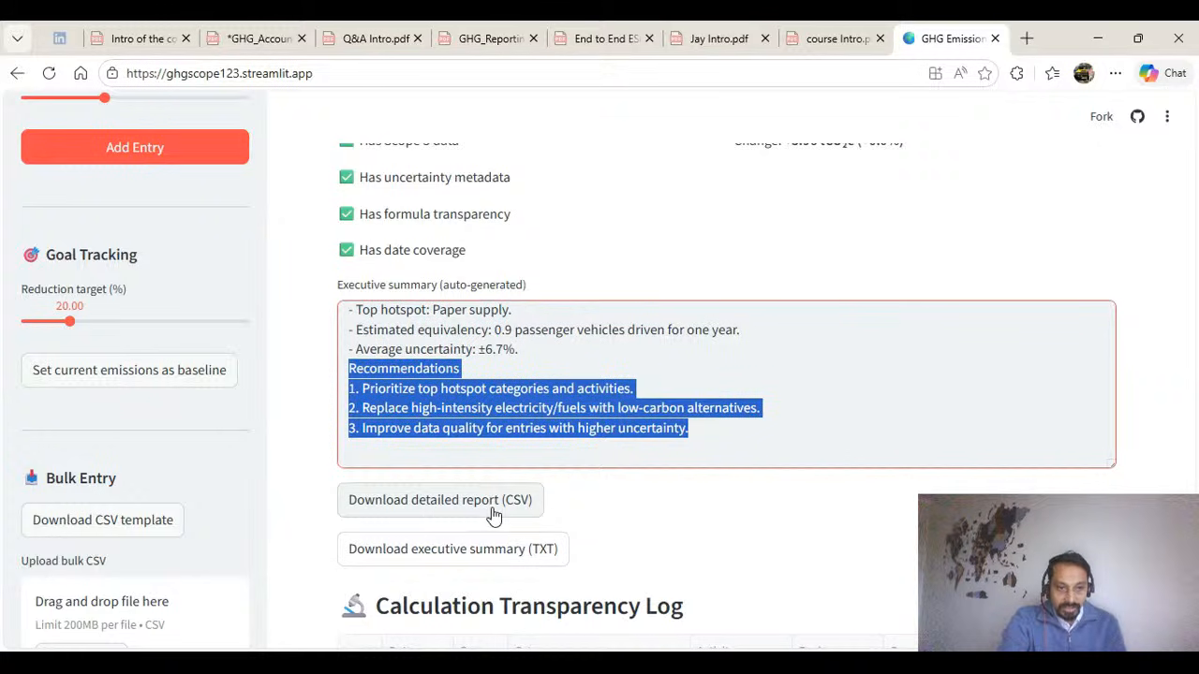
scroll(561, 496, down, 2)
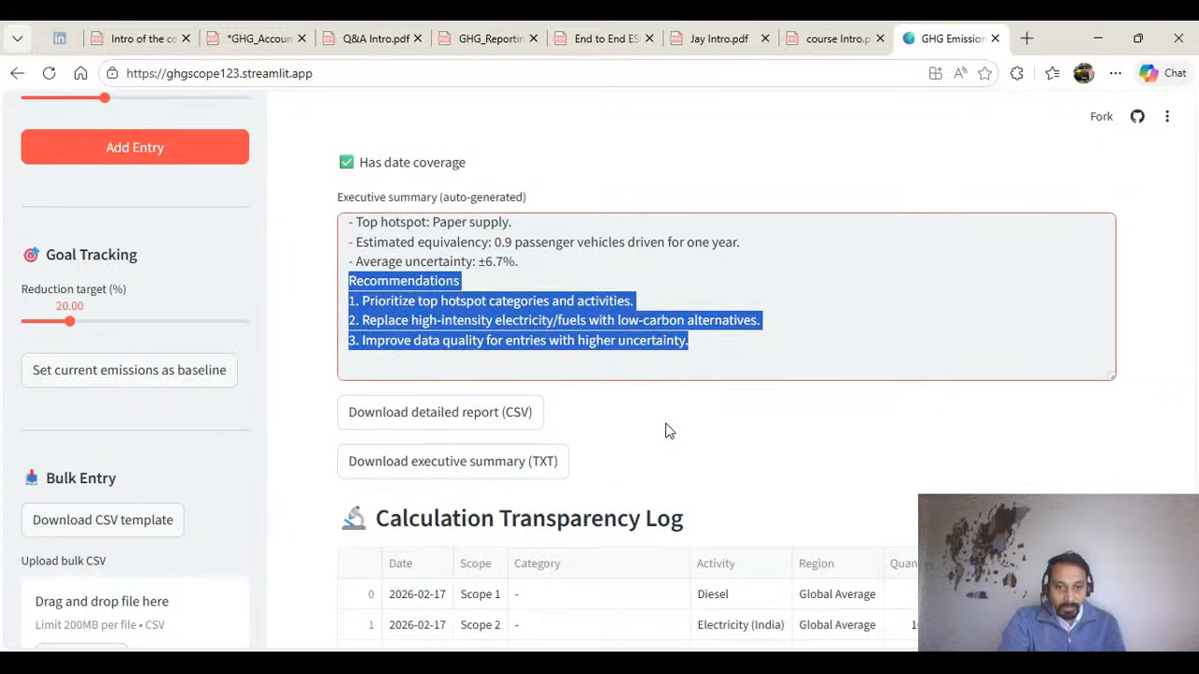
scroll(667, 423, down, 1)
scroll(668, 423, down, 3)
click(600, 492)
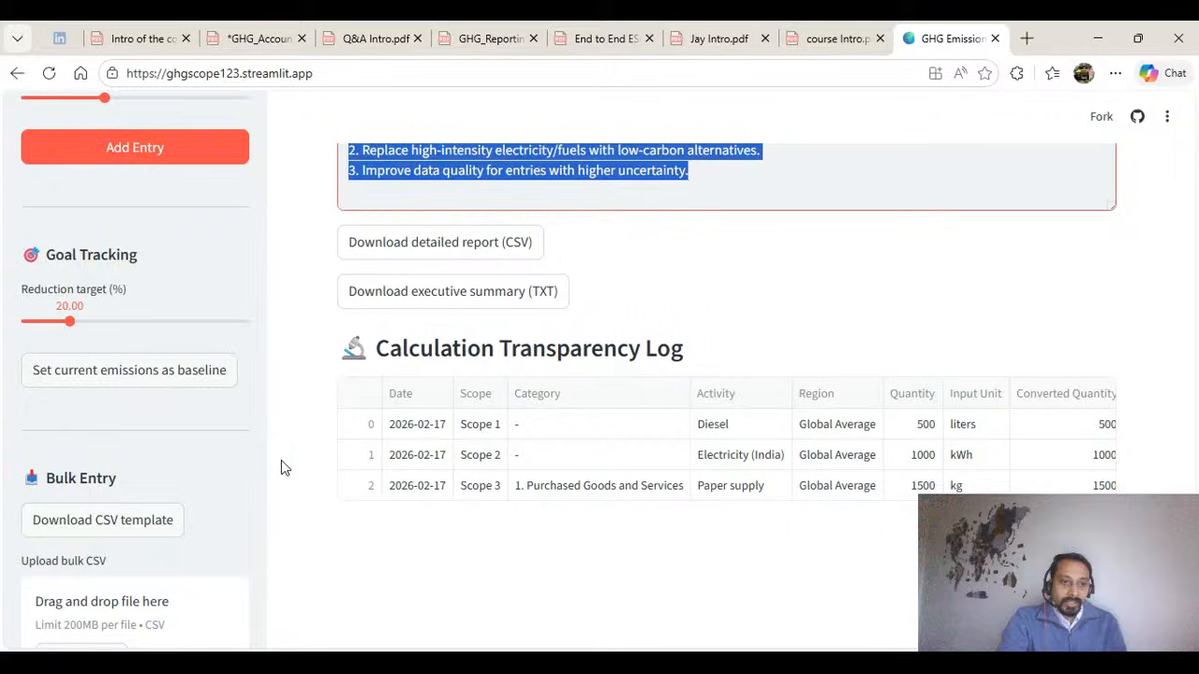
Look over the Bulk Entry options for the CSV template and bulk upload, and return to the dashboard's interactive filters.
click(262, 422)
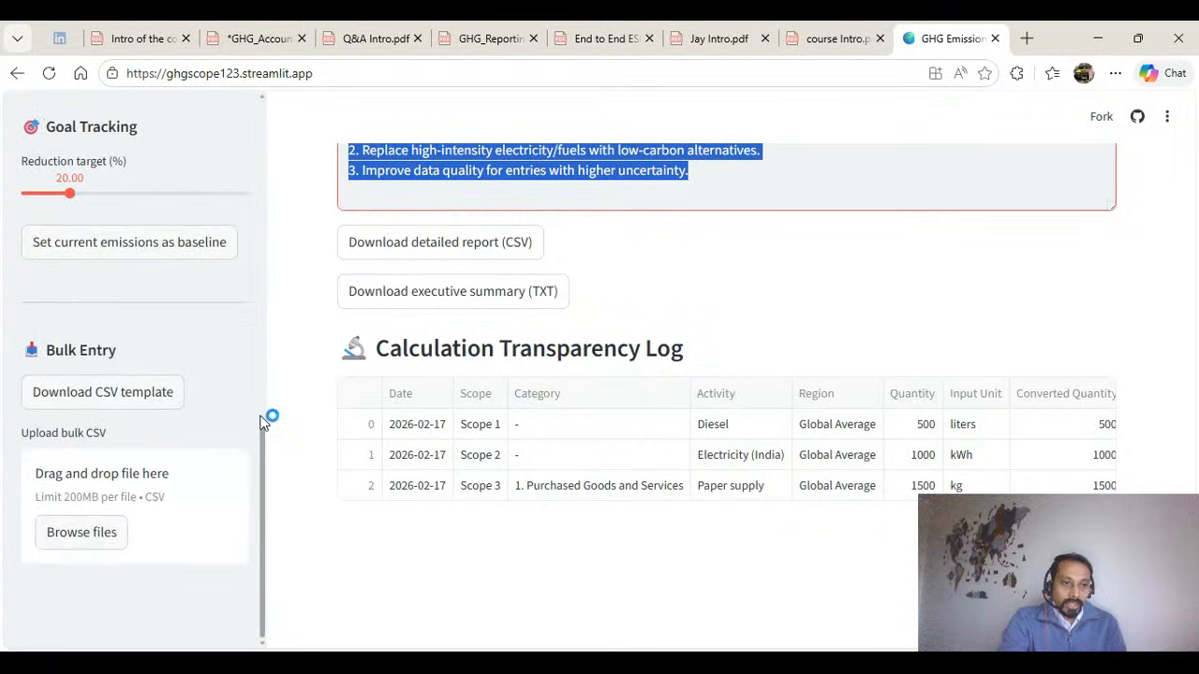
click(167, 401)
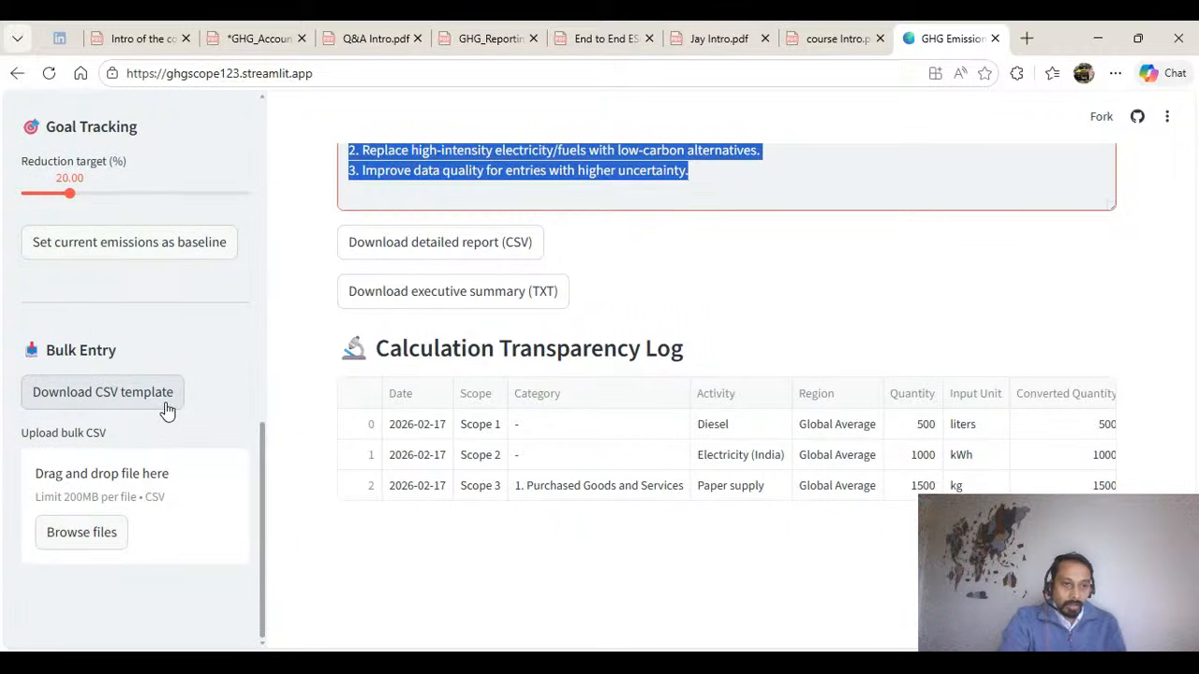
click(100, 547)
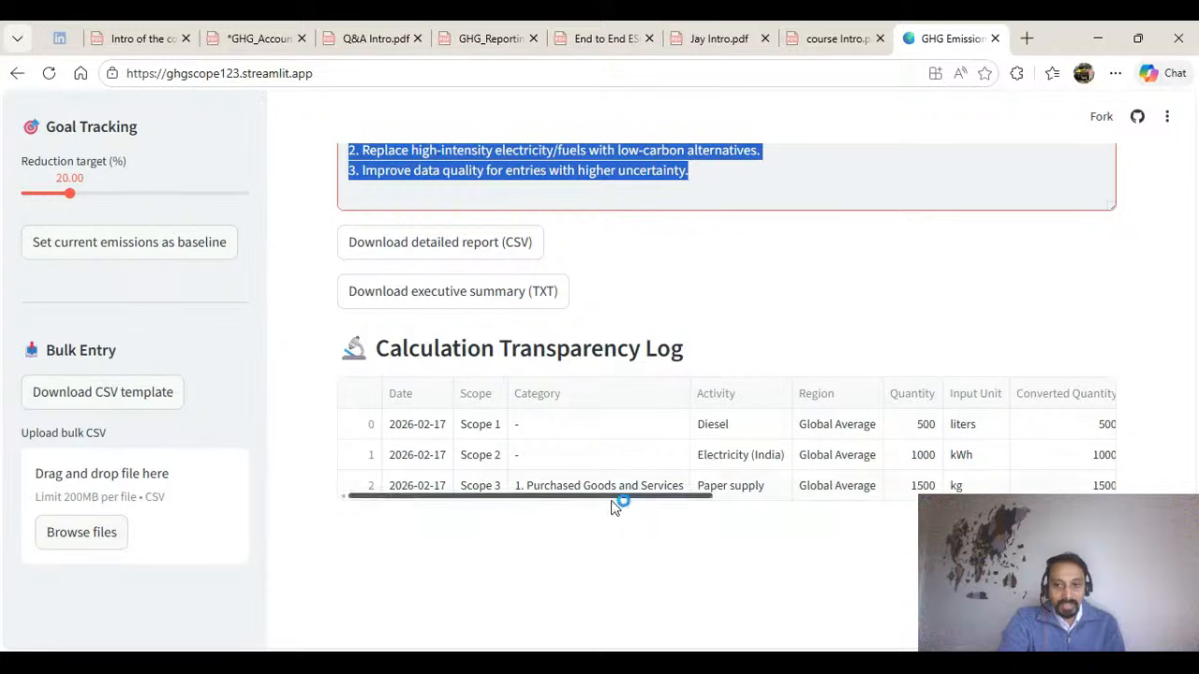
scroll(742, 424, up, 5)
scroll(738, 426, up, 15)
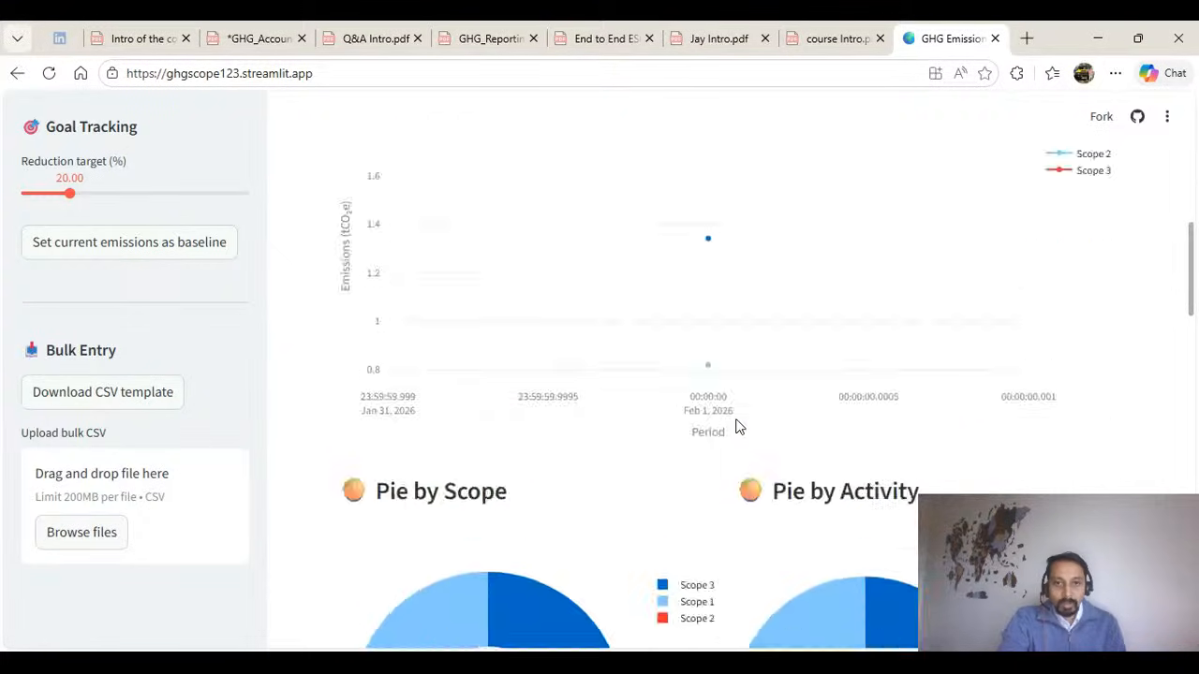
scroll(736, 426, up, 2)
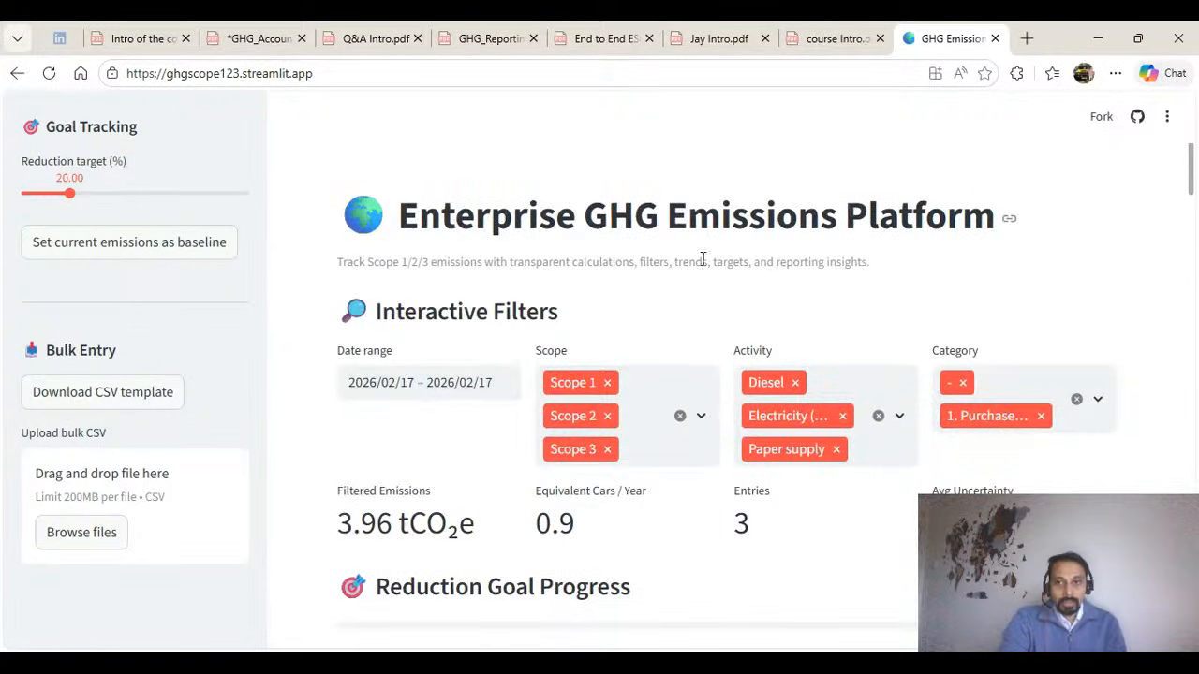